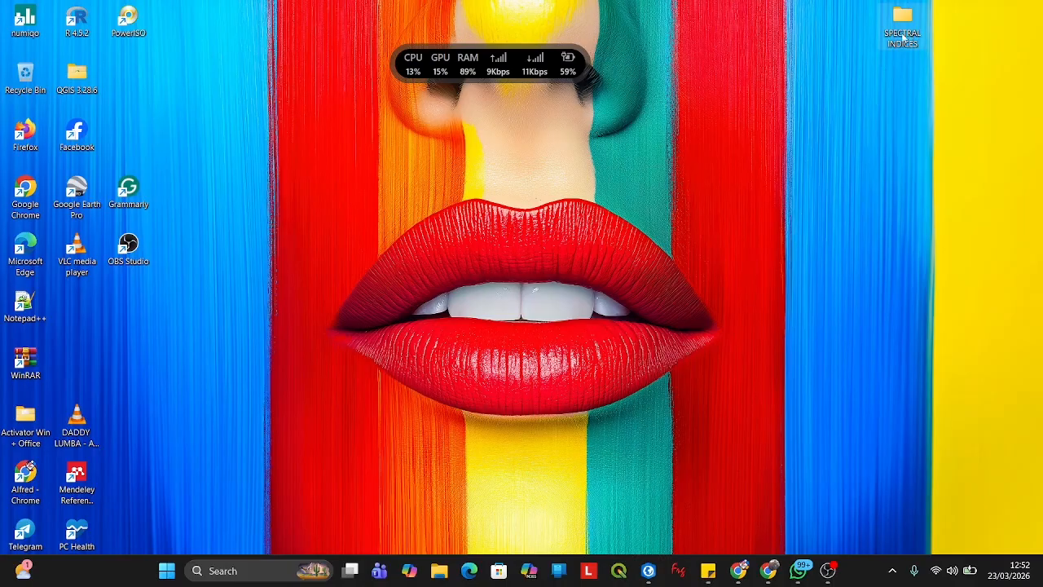
Step: Check the subfolders in the SPECTRAL INDICES desktop folder, close it and switch to the SPECTRALTUT project in ArcGIS Pro
double_click(903, 38)
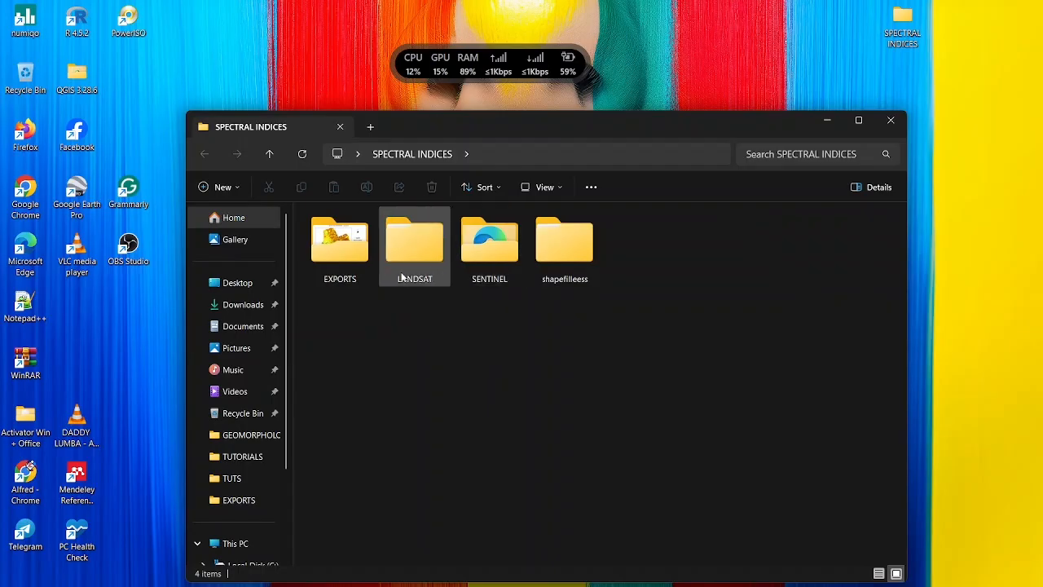
mouse_move(597, 242)
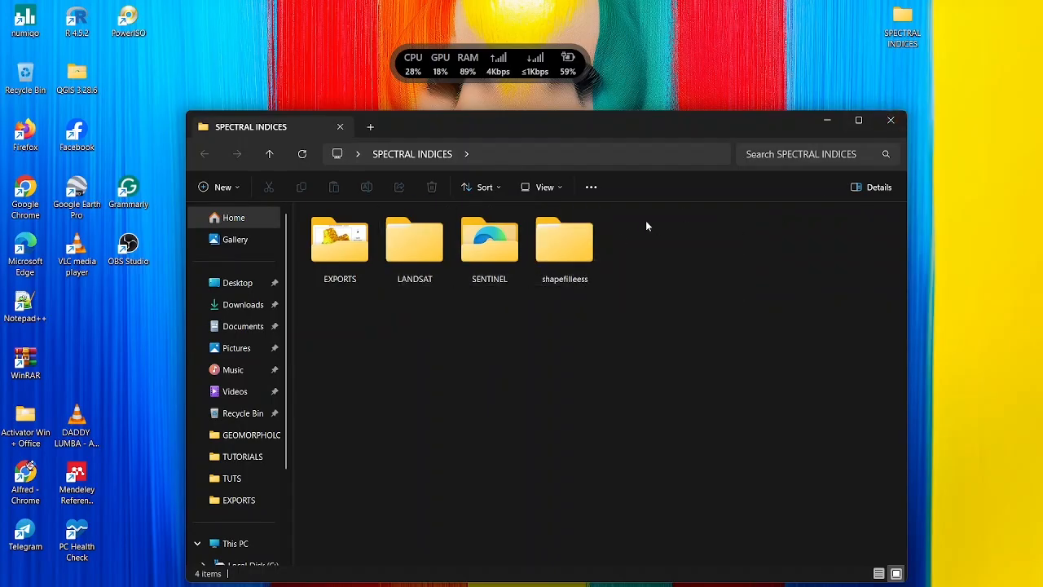
left_click(892, 122)
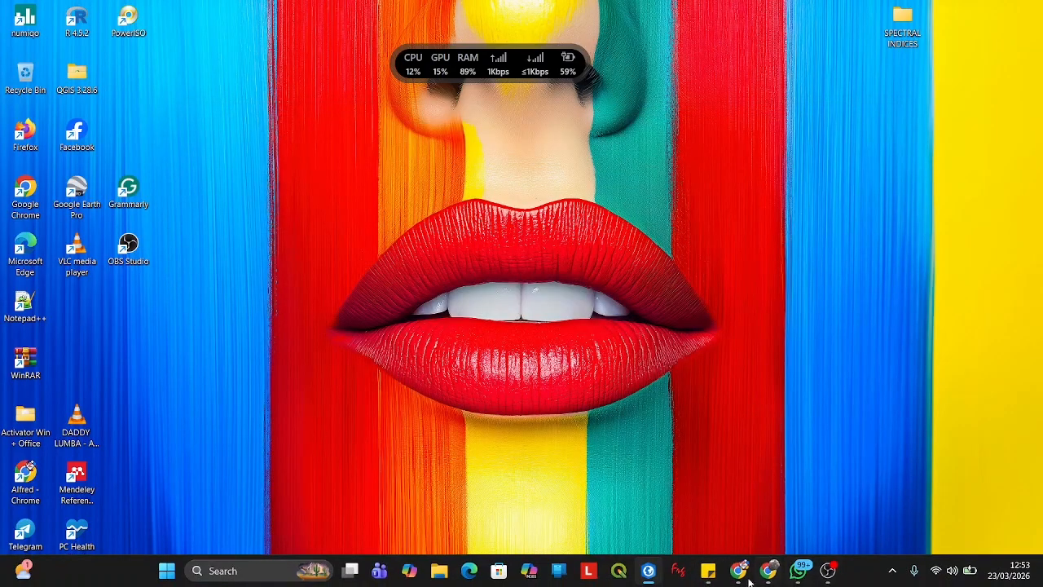
left_click(648, 570)
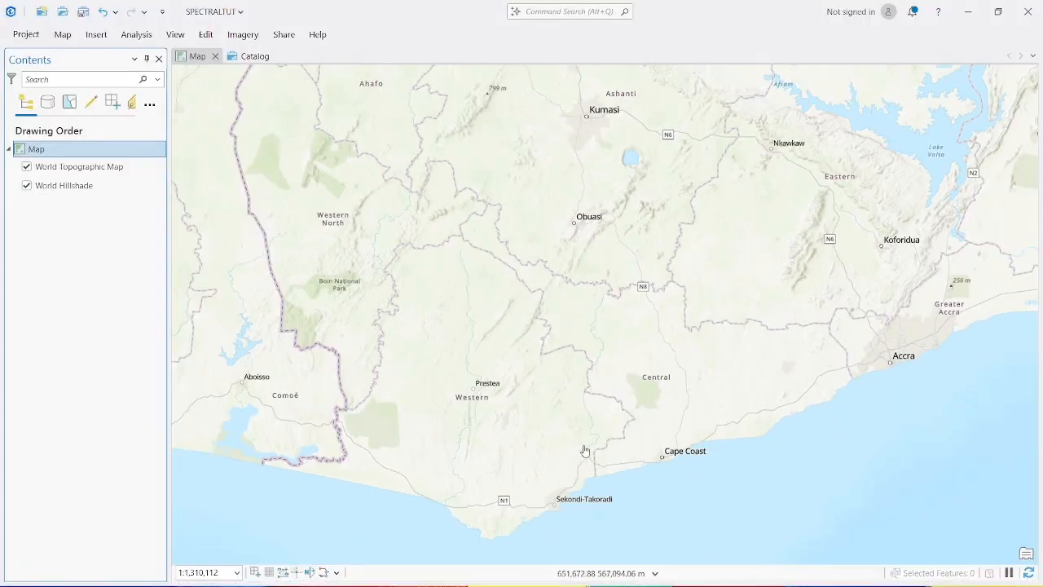
right_click(50, 154)
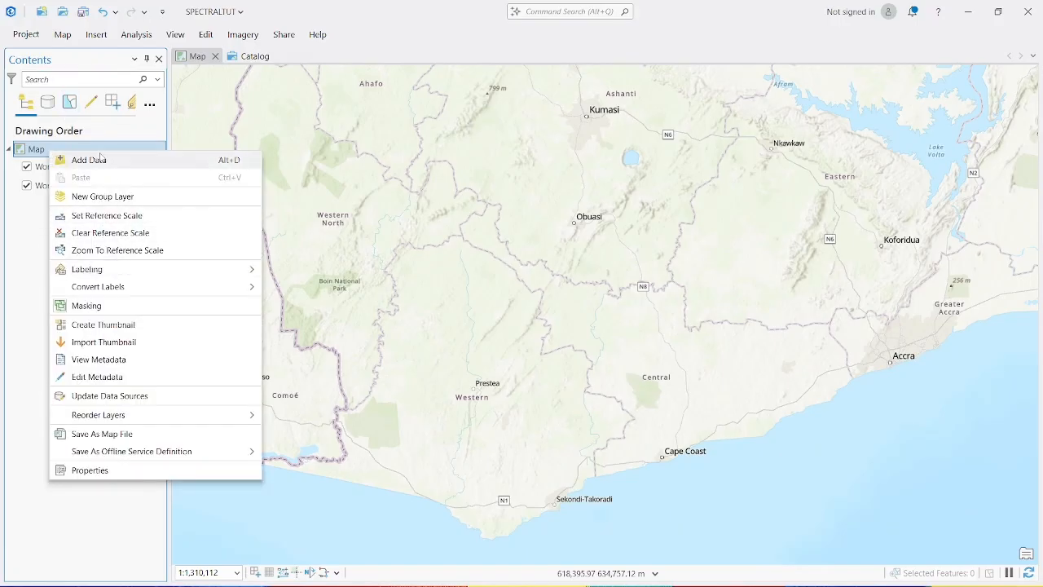
left_click(102, 149)
left_click(111, 149)
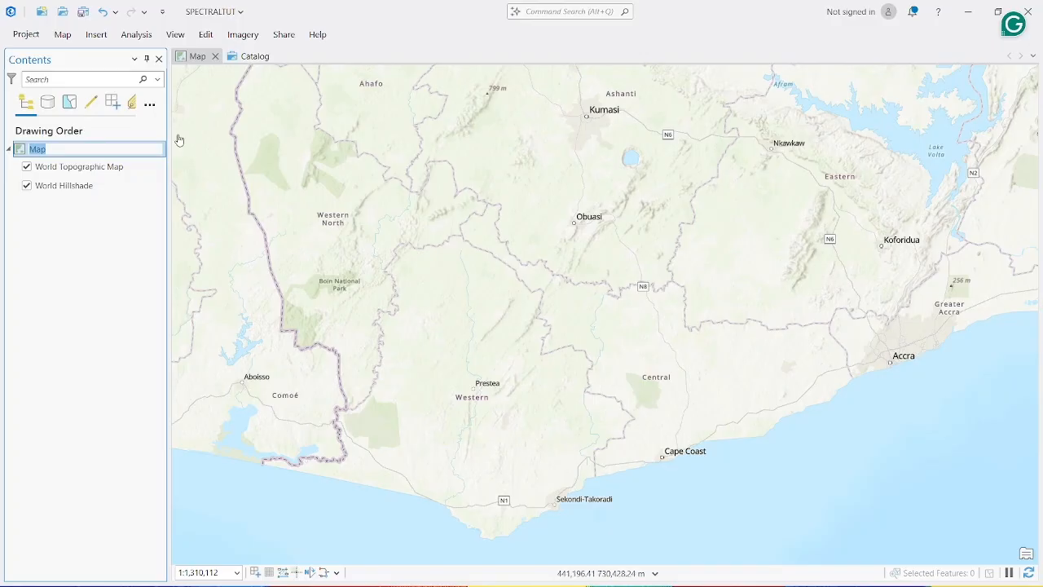
left_click(116, 187)
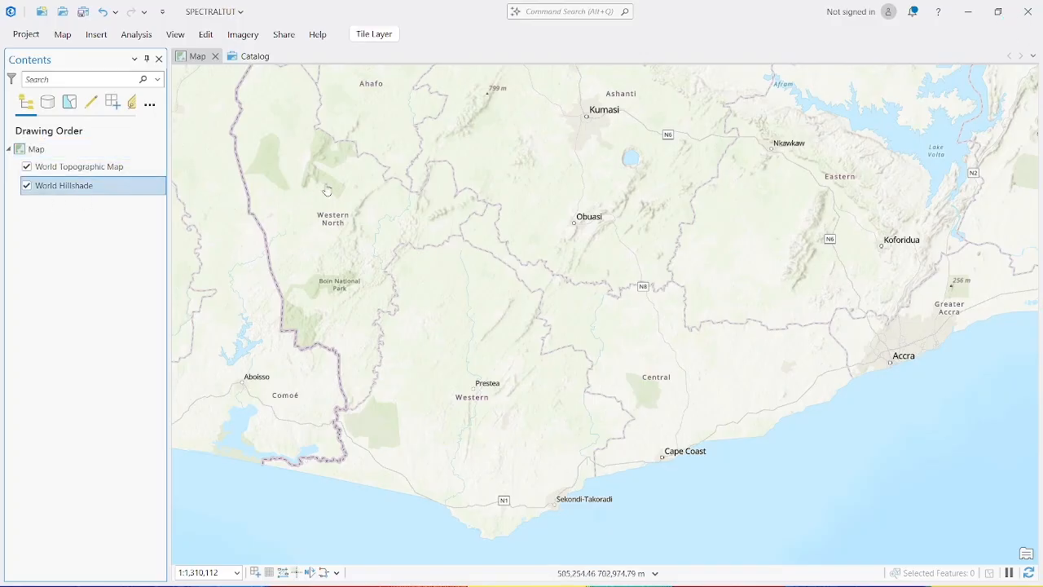
Step: Return the catalog view to the SPECTRAL INDICES folder and refresh its contents
left_click(241, 59)
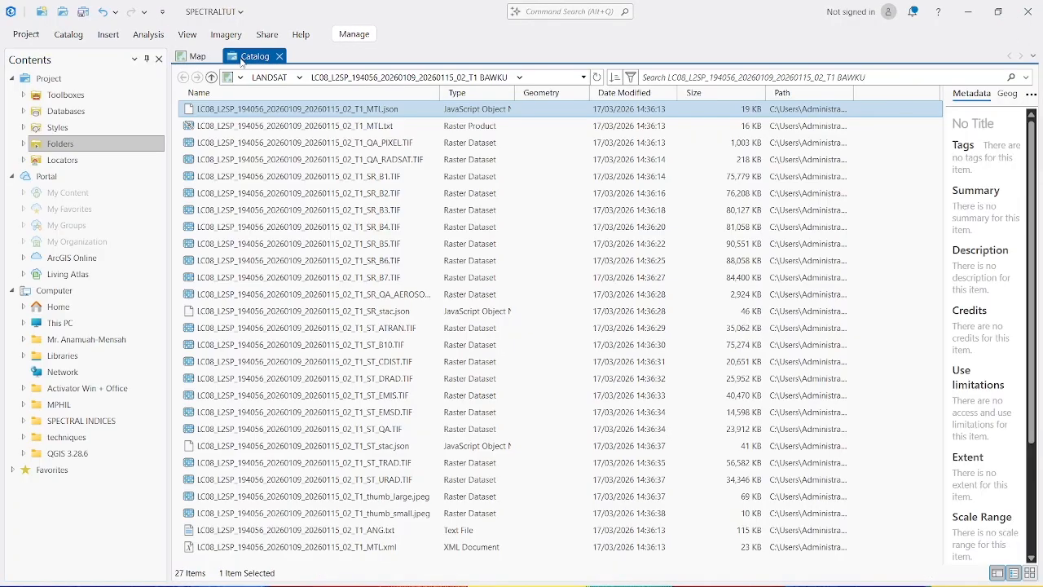
left_click(211, 76)
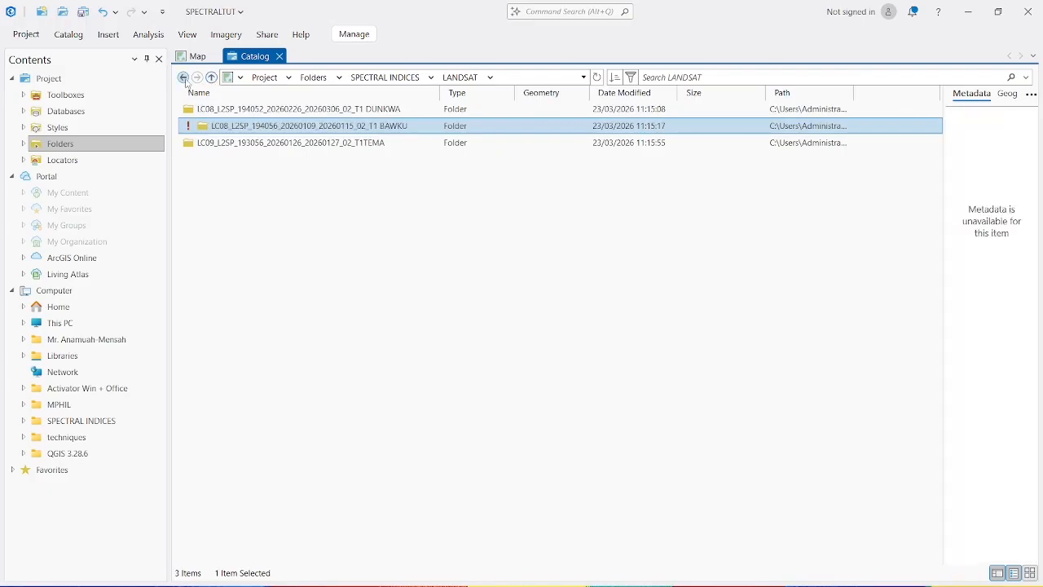
left_click(184, 78)
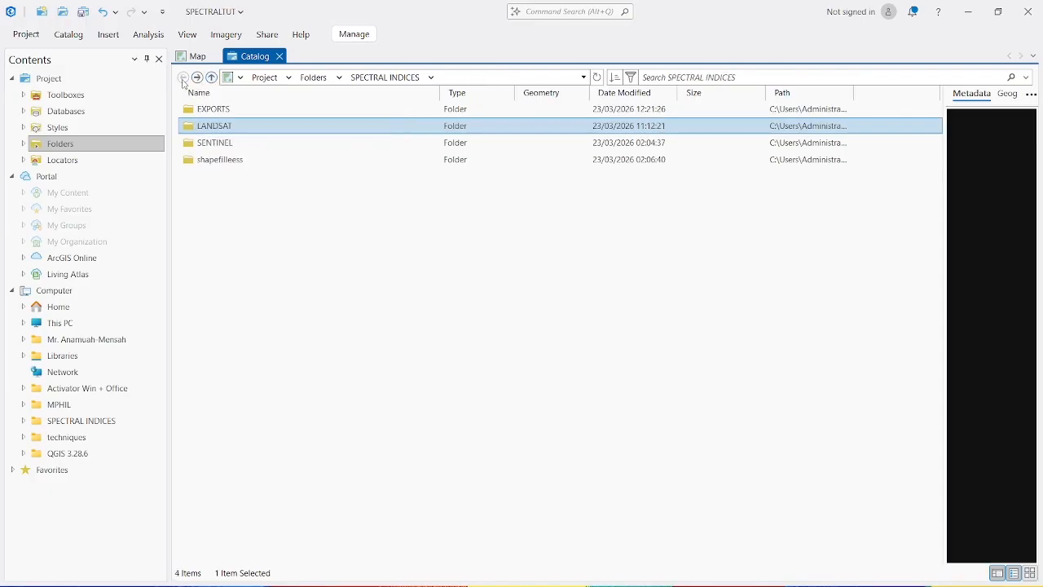
left_click(599, 77)
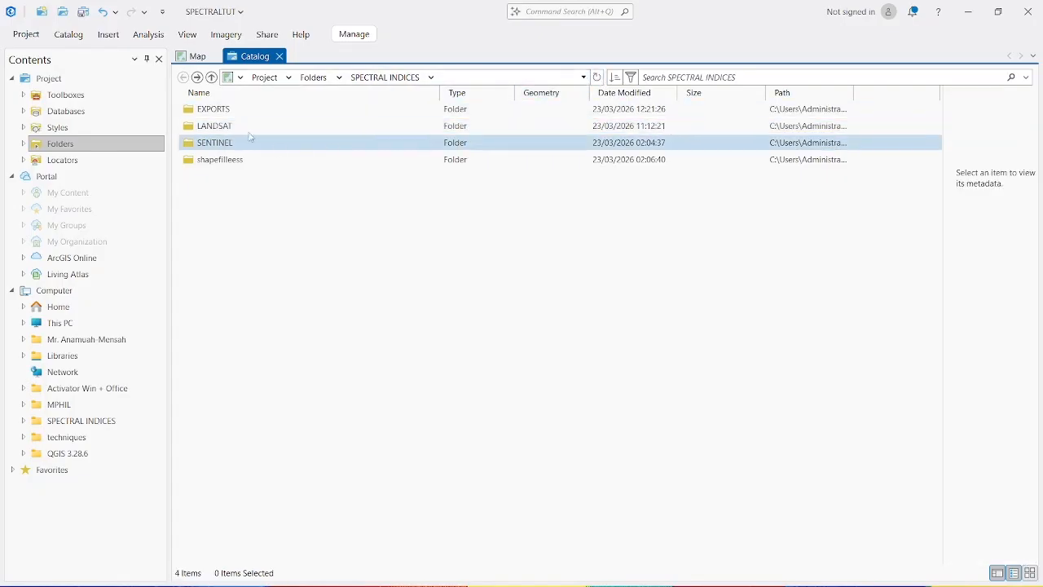
Step: Add the LC08_L2SP_194052_20260226_20260306_02_T1_MTL.txt raster product from the BAWKU folder in LANDSAT to the map
double_click(214, 126)
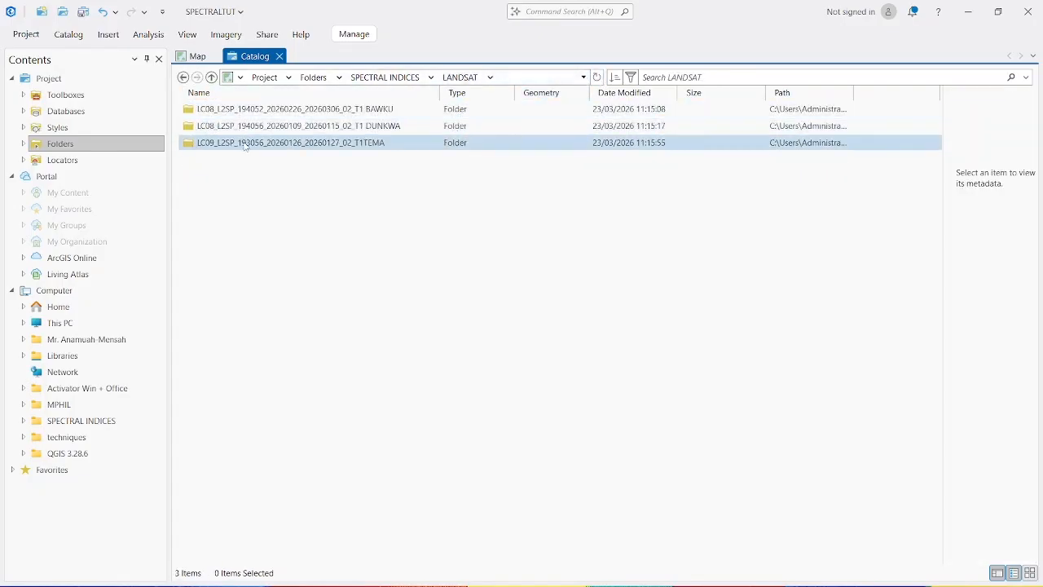
double_click(317, 109)
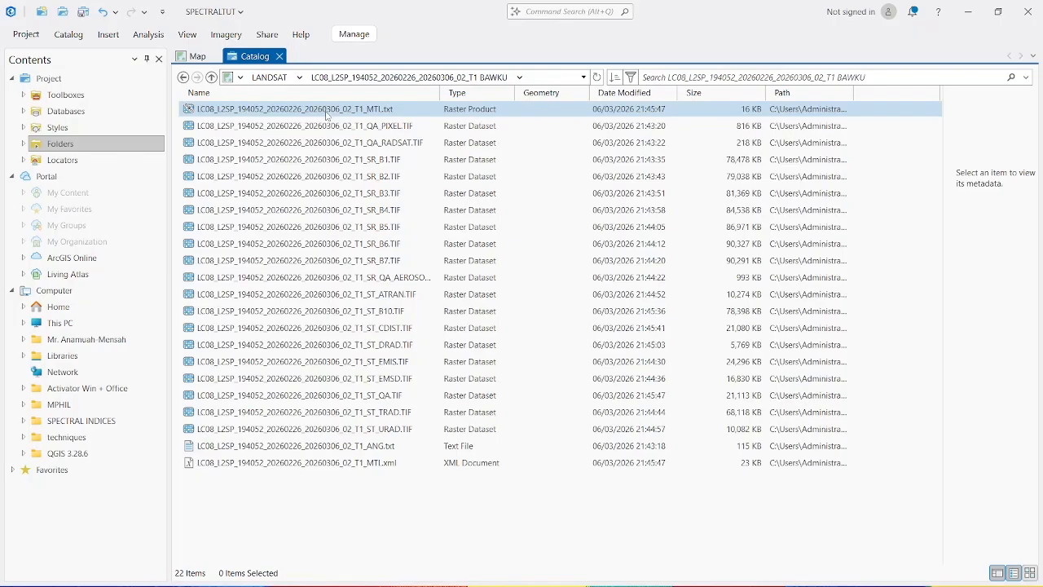
right_click(327, 113)
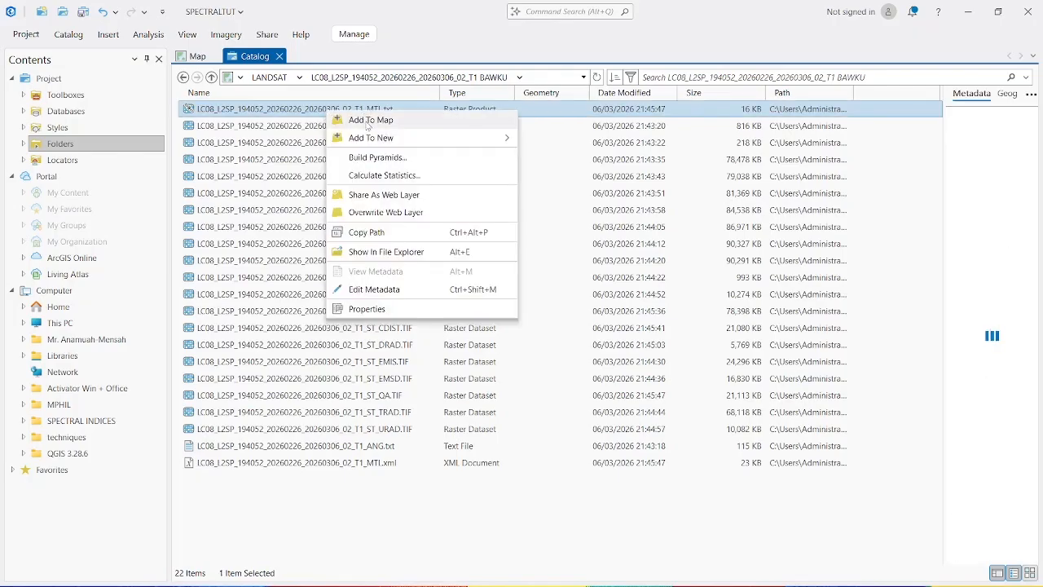
left_click(368, 121)
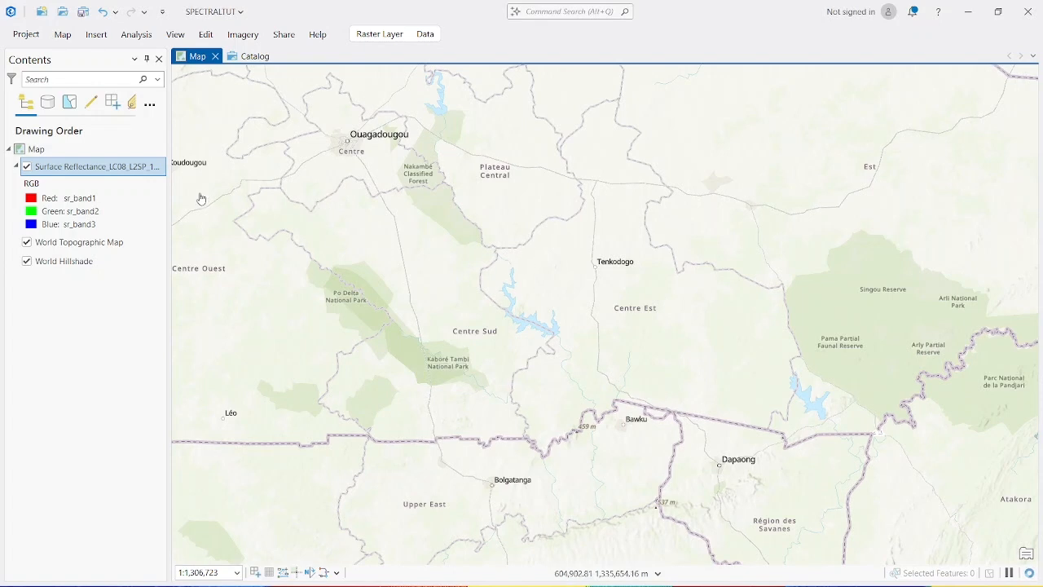
Step: Assign sr_band4 to the red channel and sr_band3 to the green channel of the Surface Reflectance layer
right_click(105, 168)
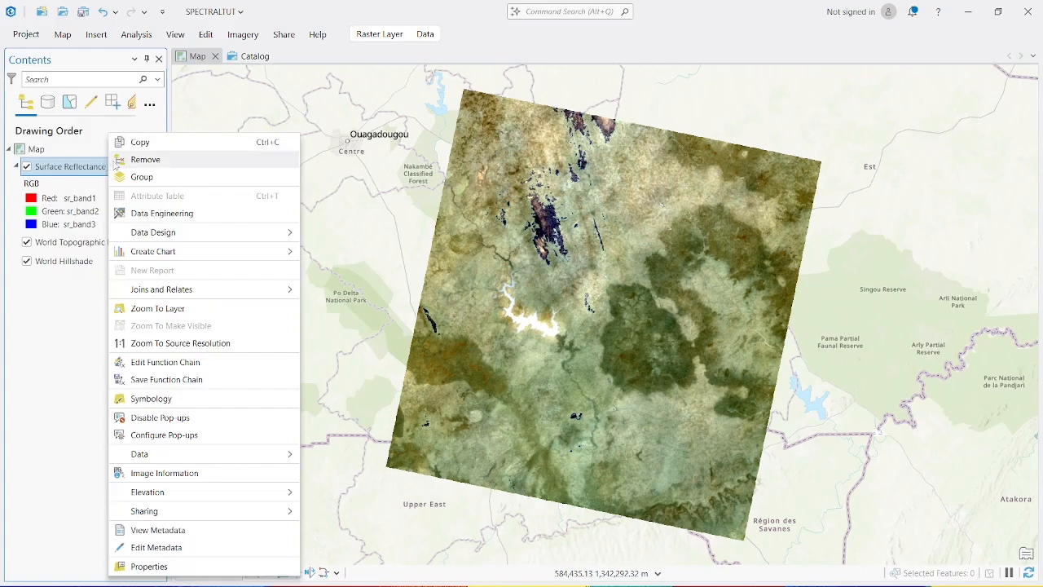
left_click(721, 12)
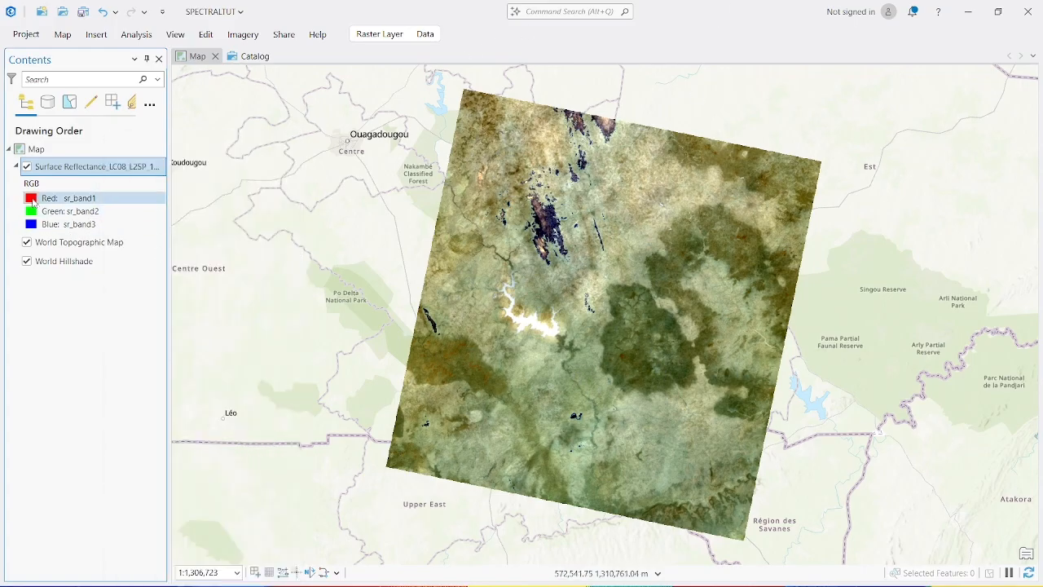
right_click(33, 201)
left_click(76, 279)
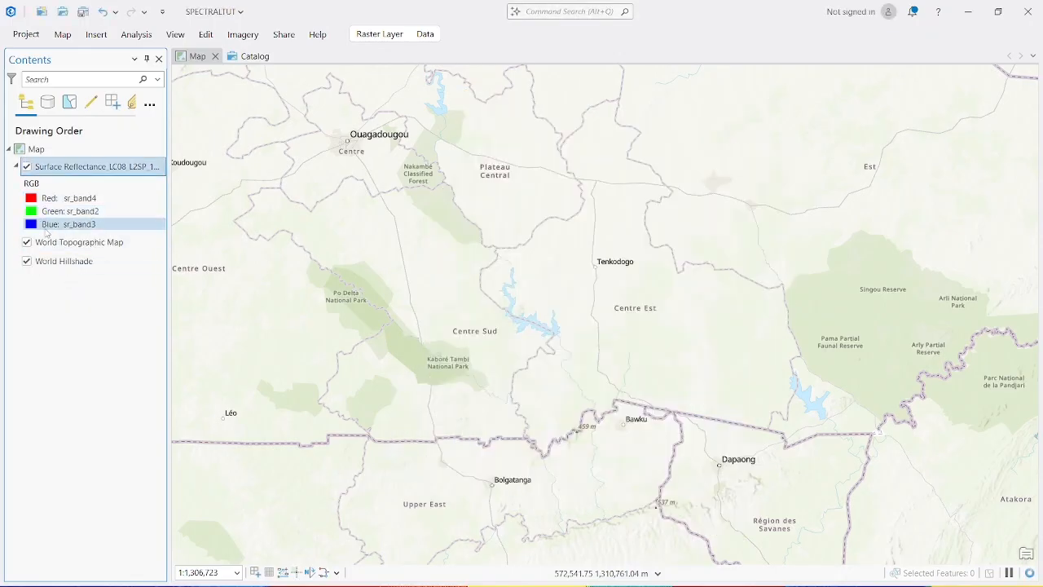
left_click_drag(33, 211, 38, 222)
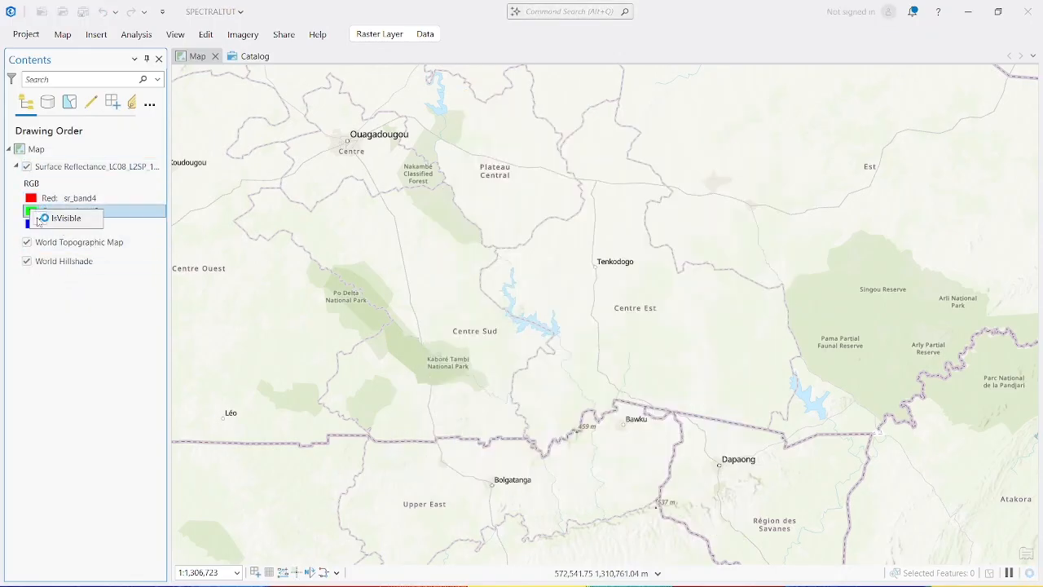
right_click(28, 211)
right_click(34, 210)
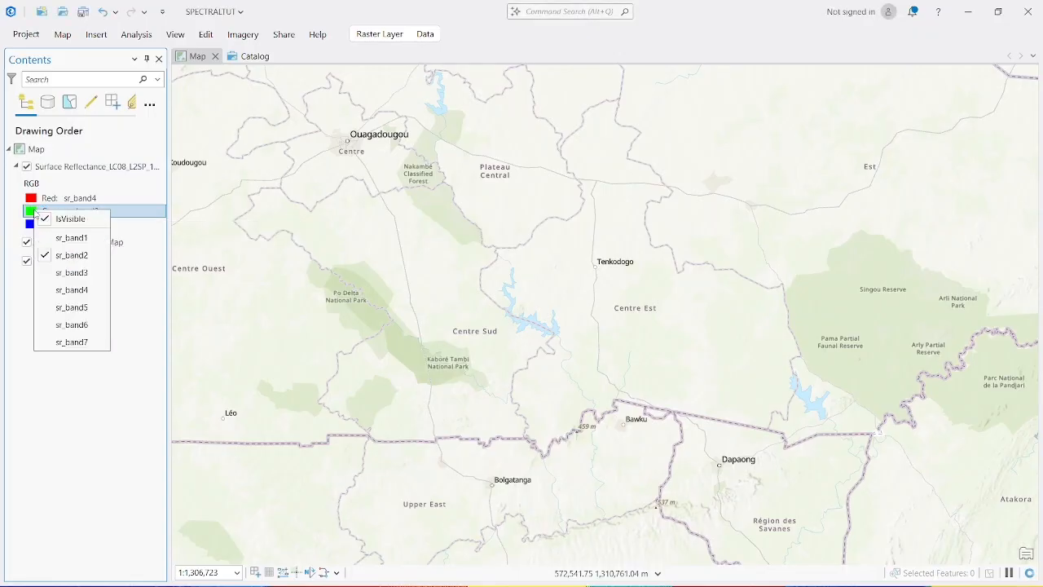
left_click(78, 275)
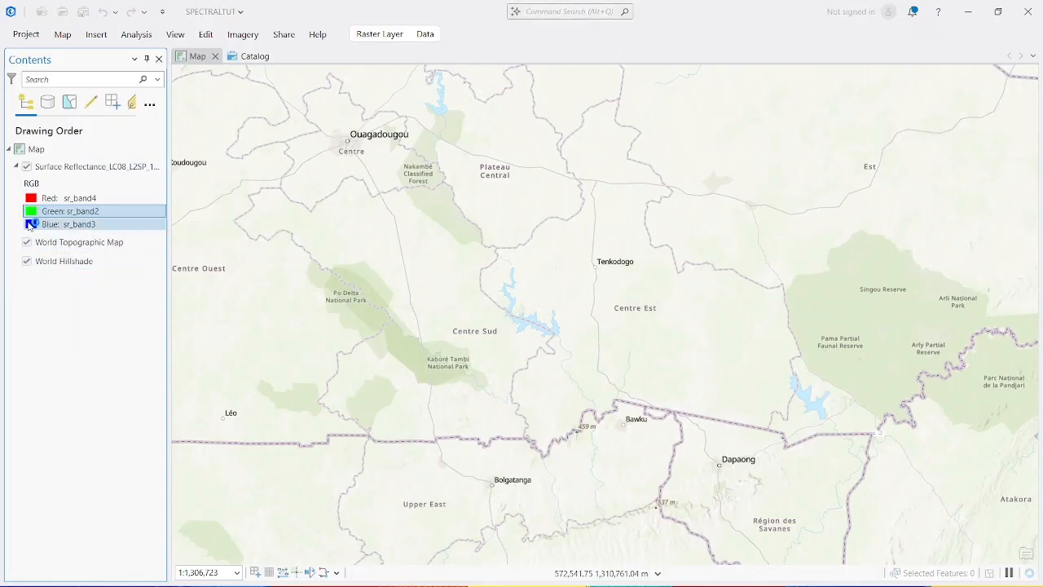
Step: Assign sr_band2 to the blue channel of the Surface Reflectance layer
right_click(29, 224)
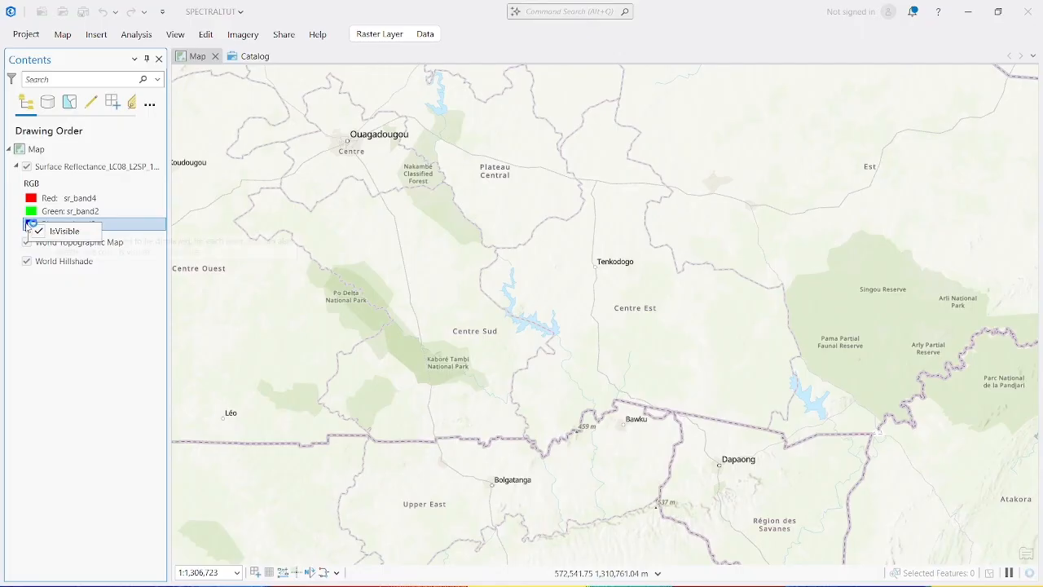
right_click(29, 224)
right_click(31, 225)
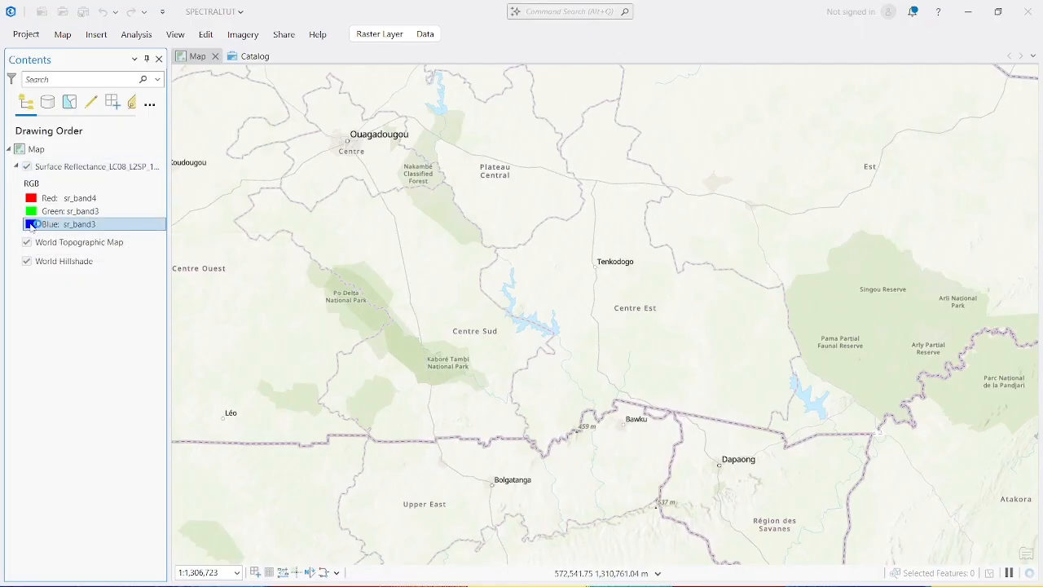
right_click(31, 226)
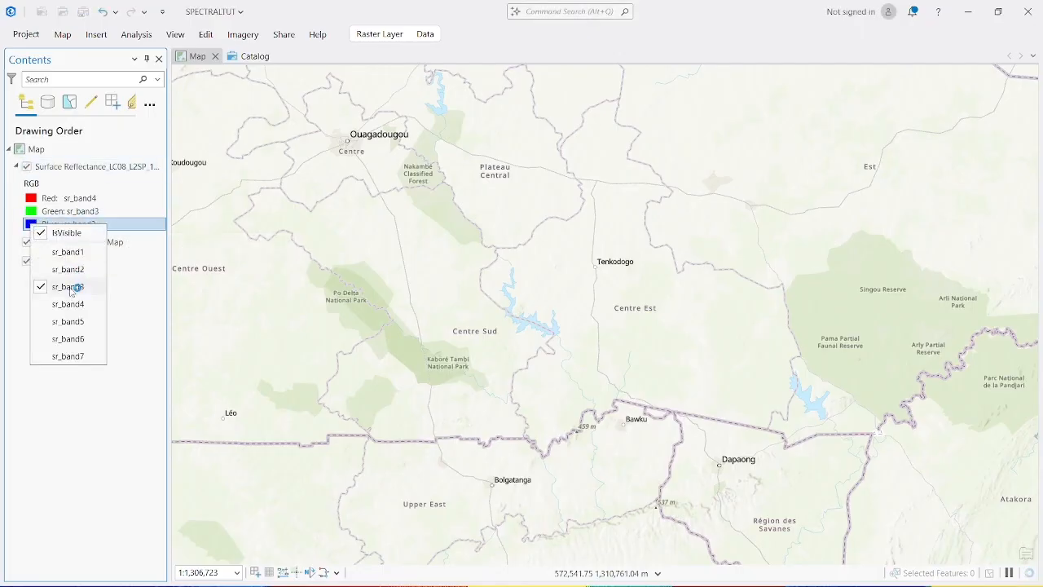
left_click(73, 287)
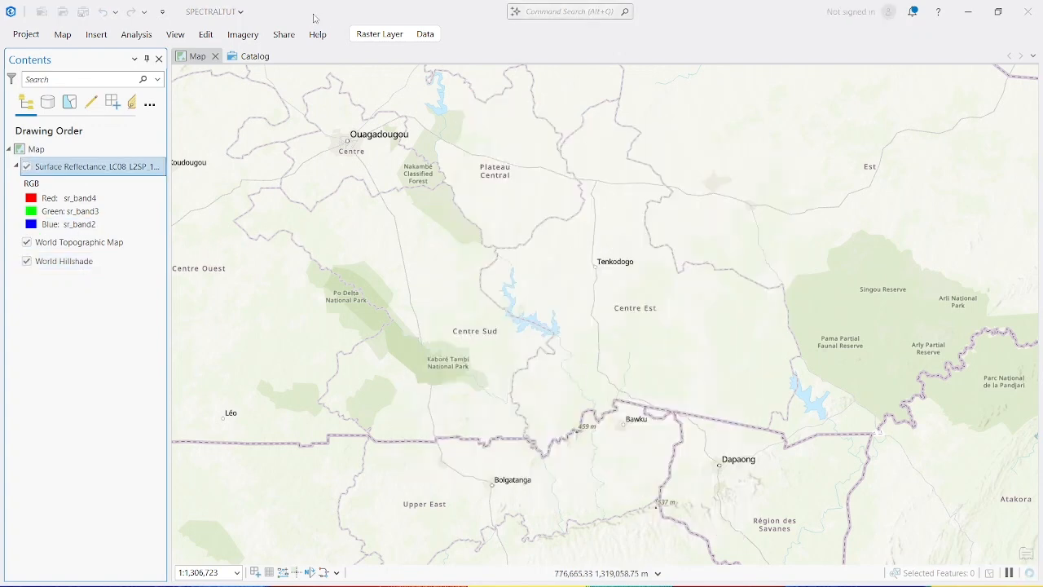
Step: Calculate the NBR index of the Surface Reflectance layer with sr_band5 as near infrared and sr_band6 as shortwave infrared
left_click(248, 38)
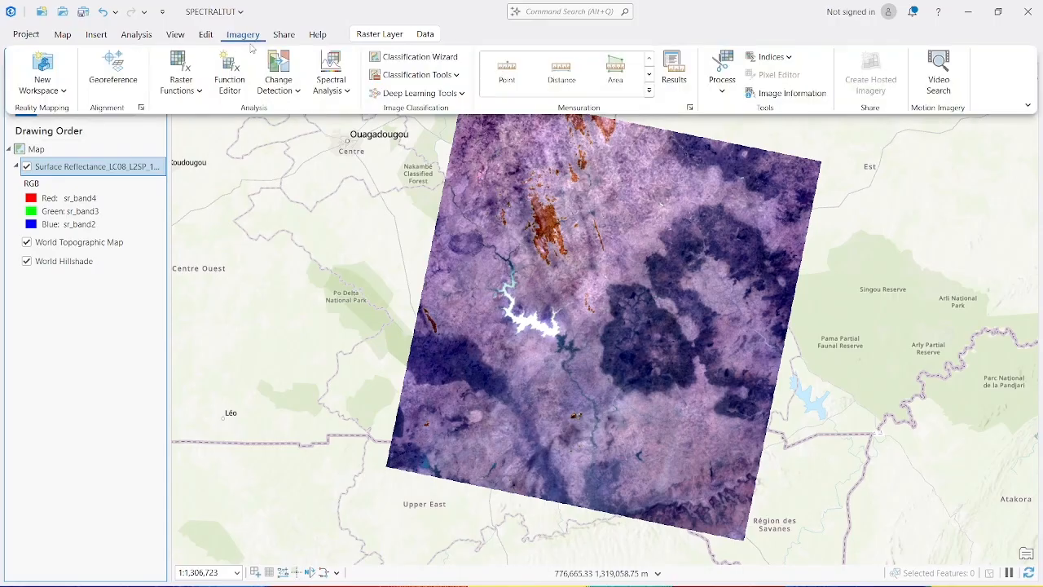
left_click(789, 57)
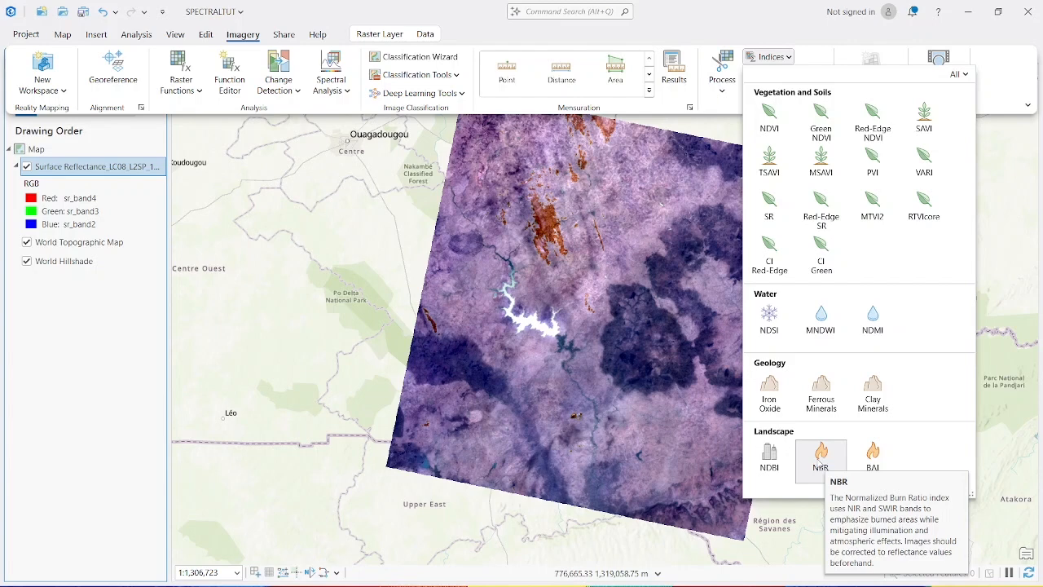
left_click(822, 462)
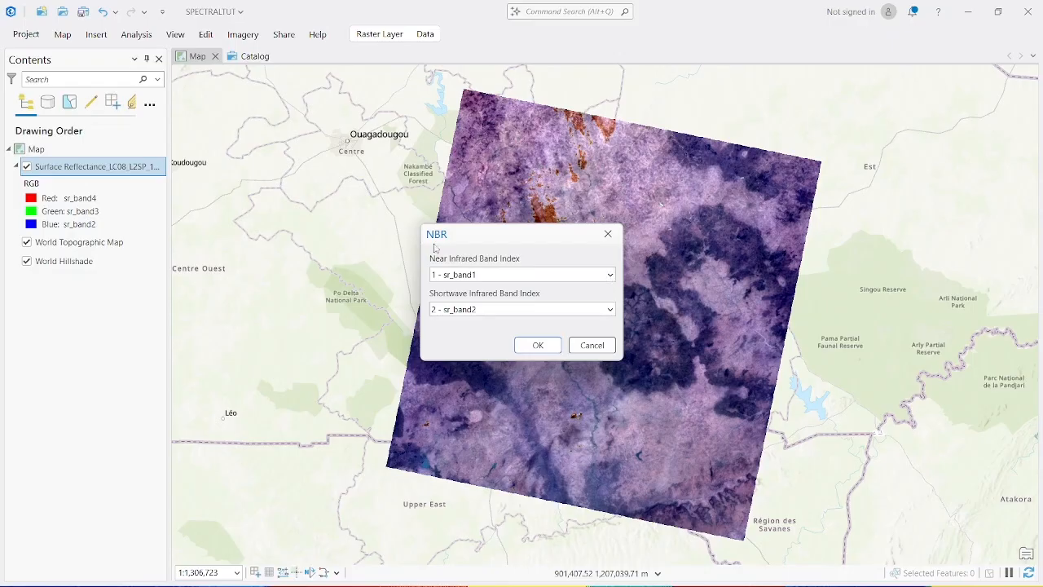
left_click(610, 275)
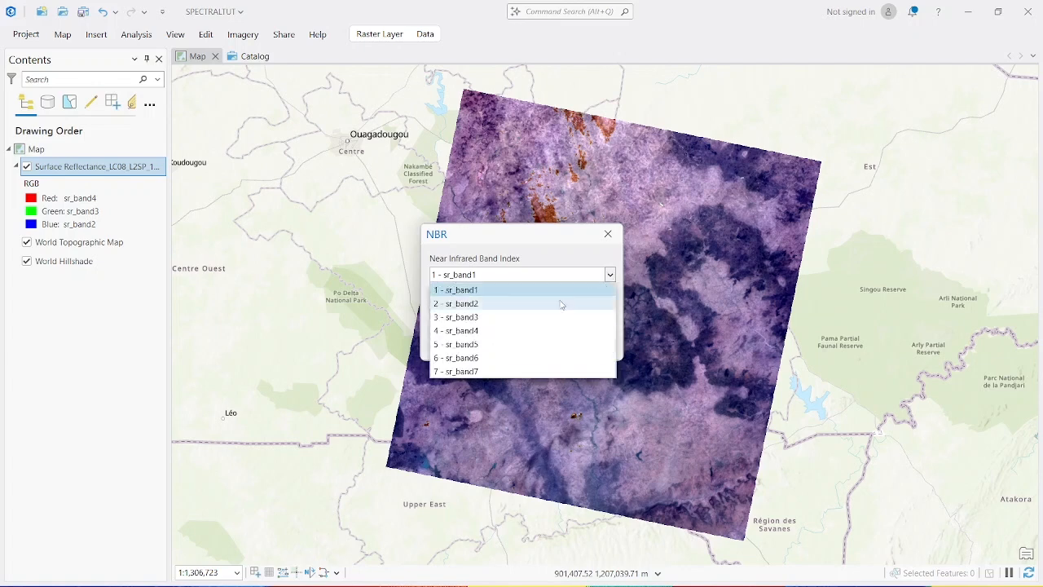
left_click(485, 344)
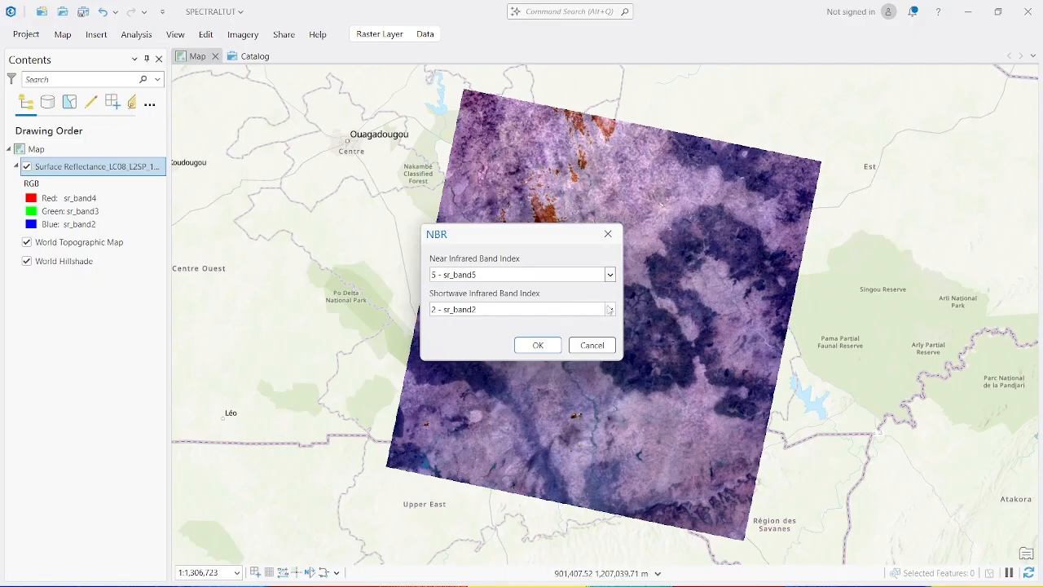
left_click(611, 309)
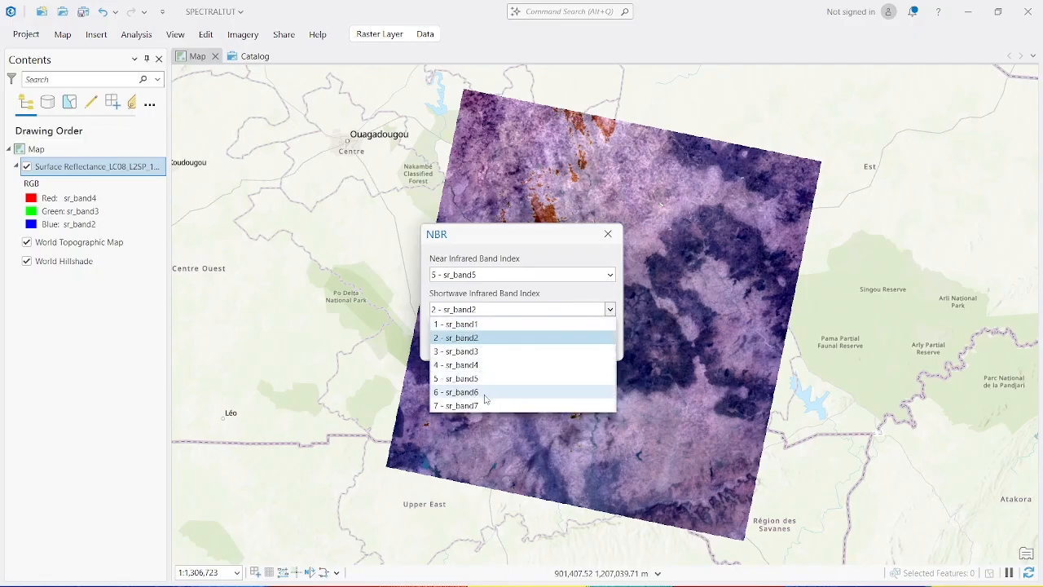
left_click(485, 394)
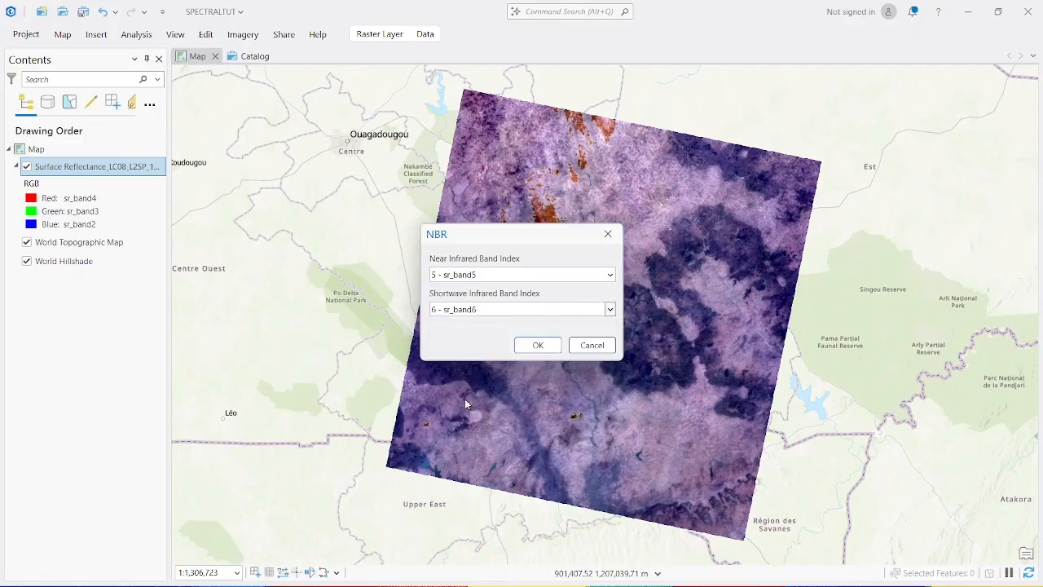
left_click(539, 346)
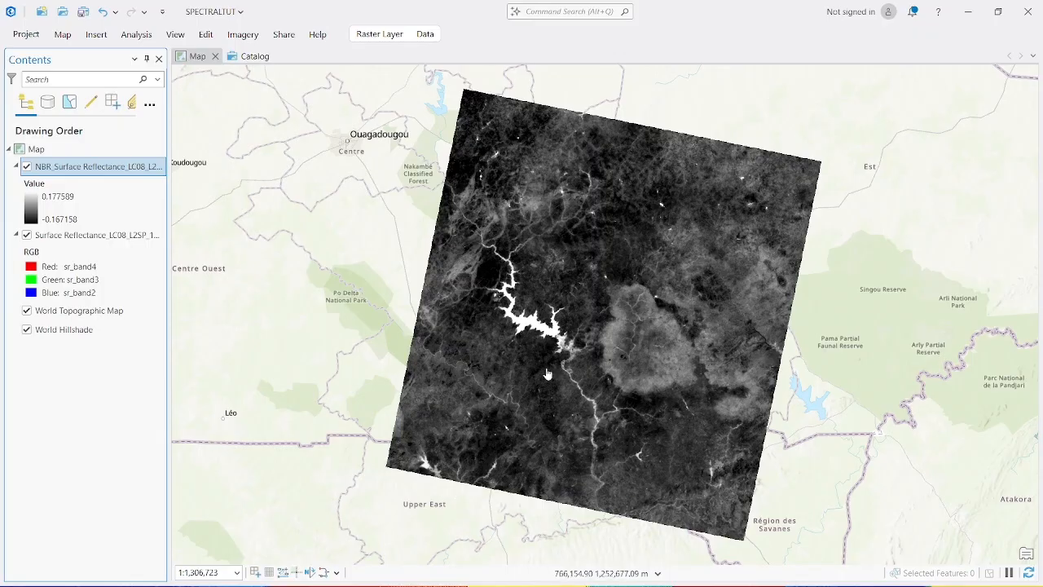
Step: Add gha_admin1_em.shp and gha_admin2.shp to the map from the gha_admin_boundaries.shp folder in the shapefilleess folder of SPECTRAL INDICES
left_click(255, 55)
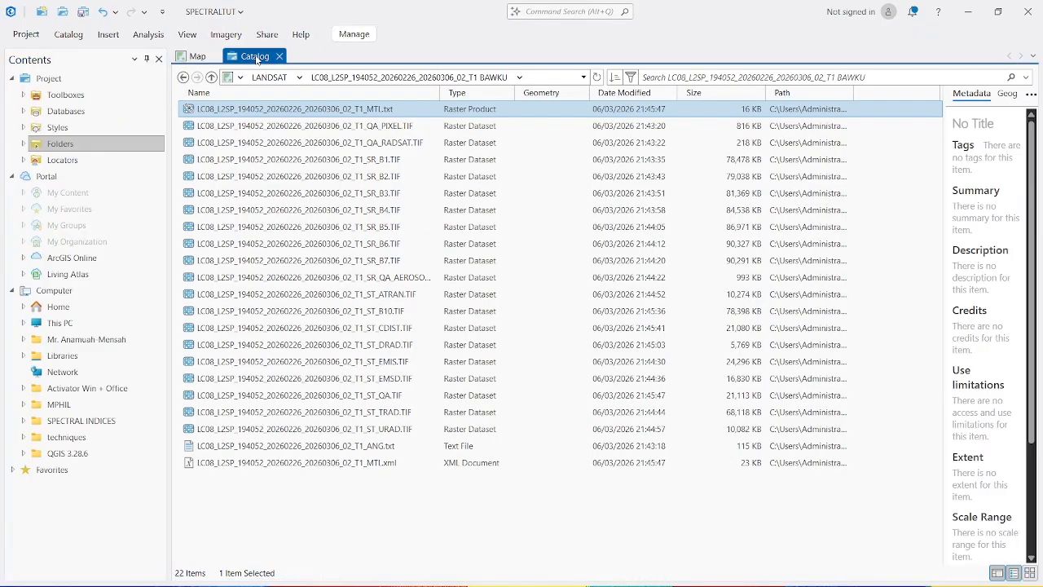
left_click(211, 77)
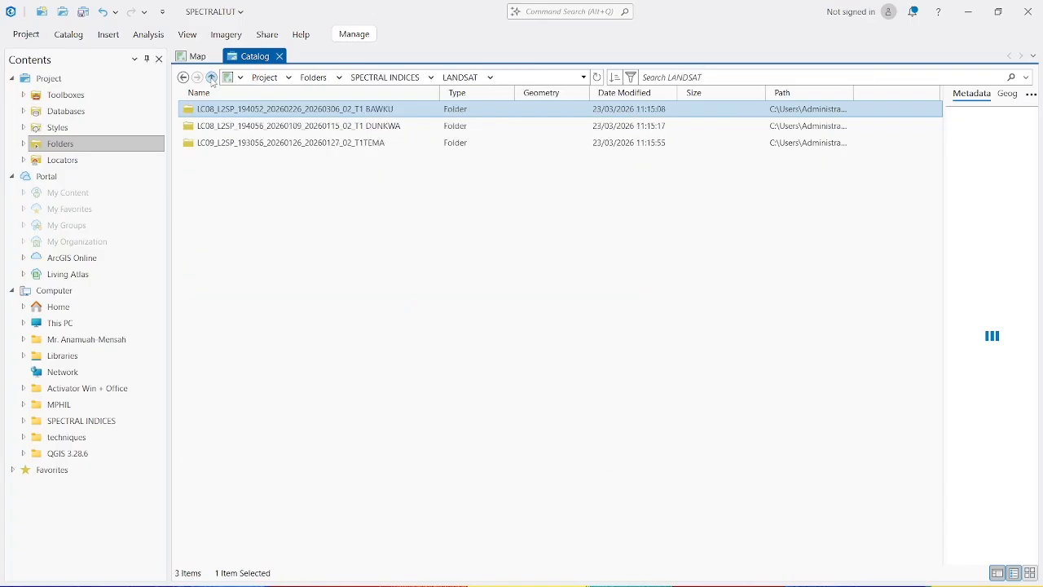
left_click(211, 77)
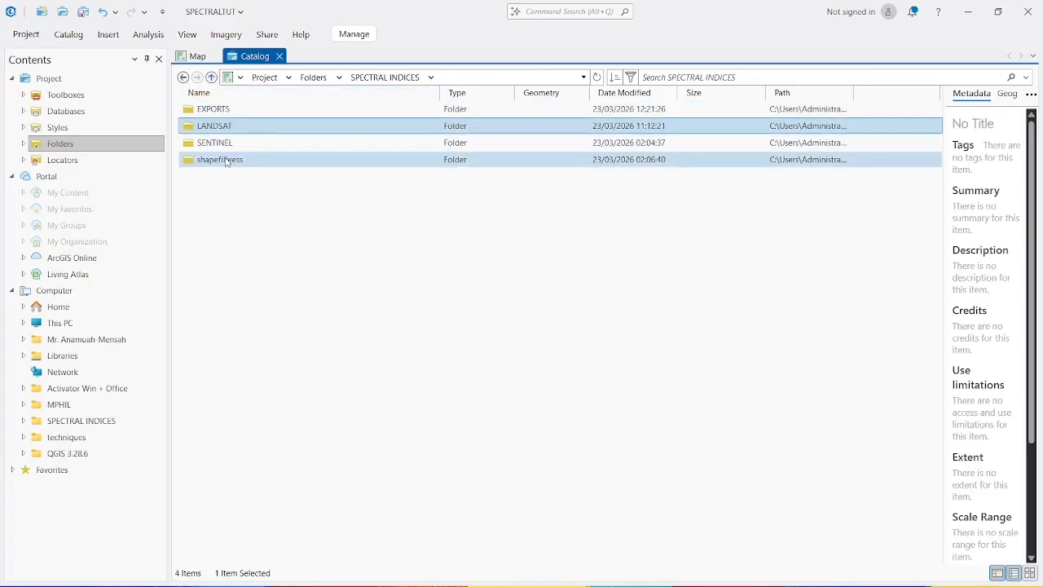
double_click(226, 160)
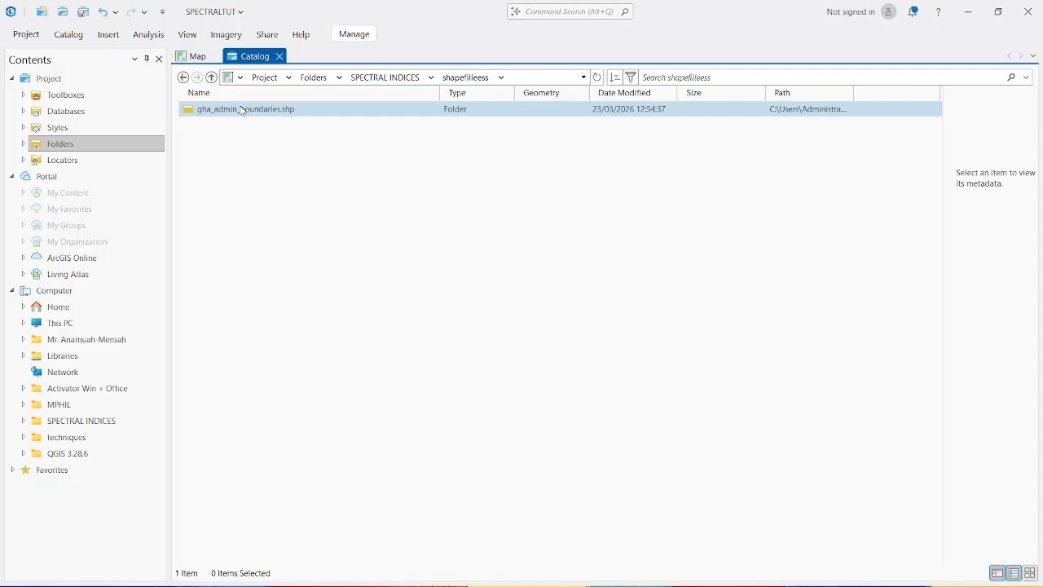
left_click(236, 109)
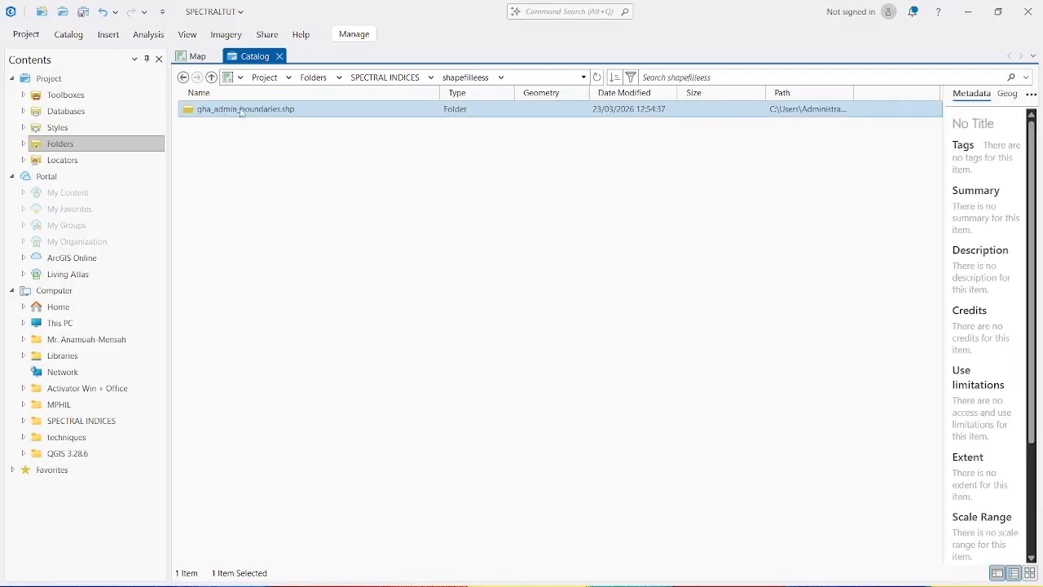
double_click(240, 111)
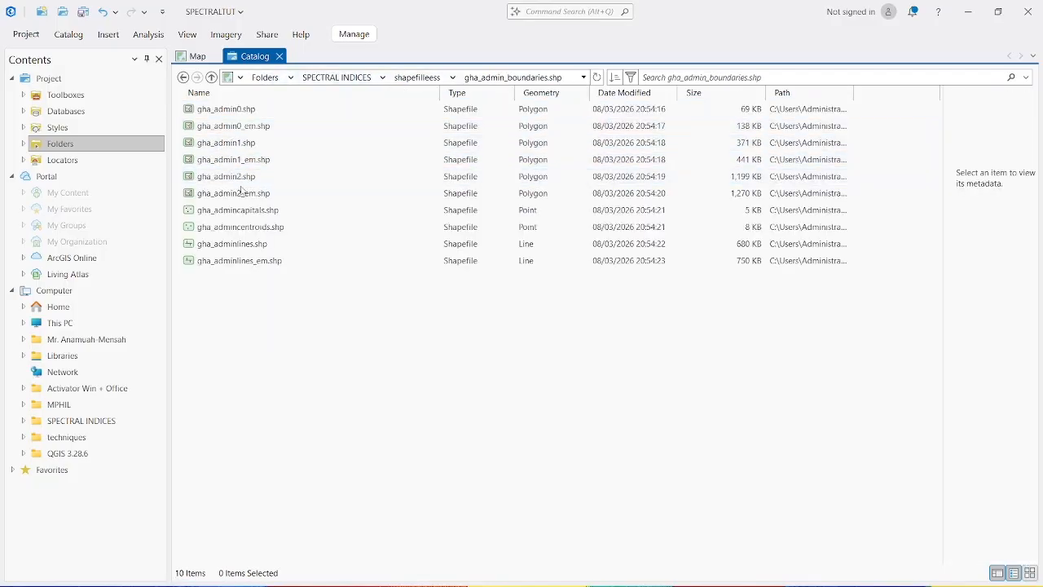
right_click(244, 164)
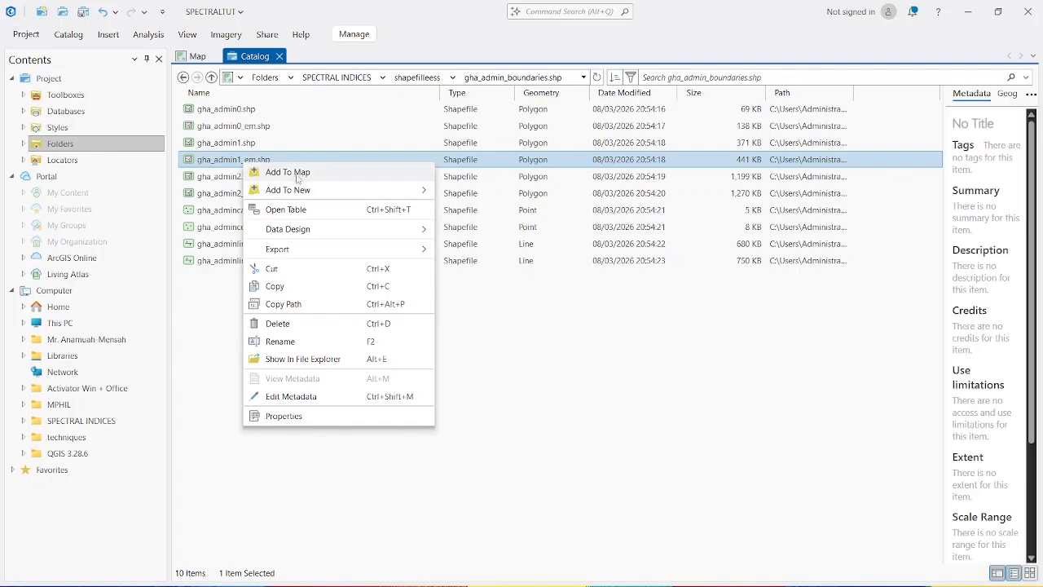
left_click(295, 173)
right_click(251, 178)
left_click(318, 189)
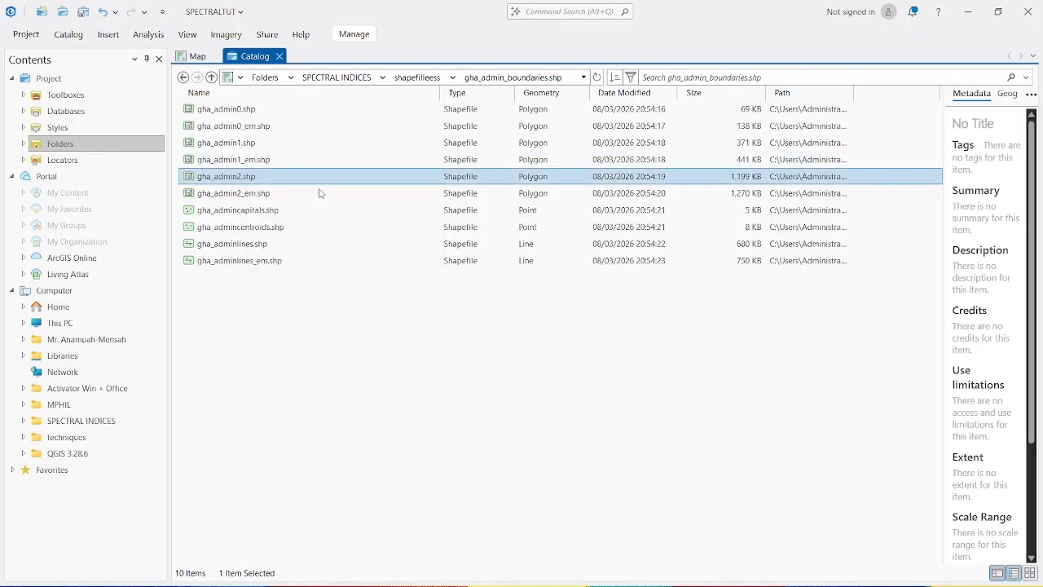
left_click(198, 57)
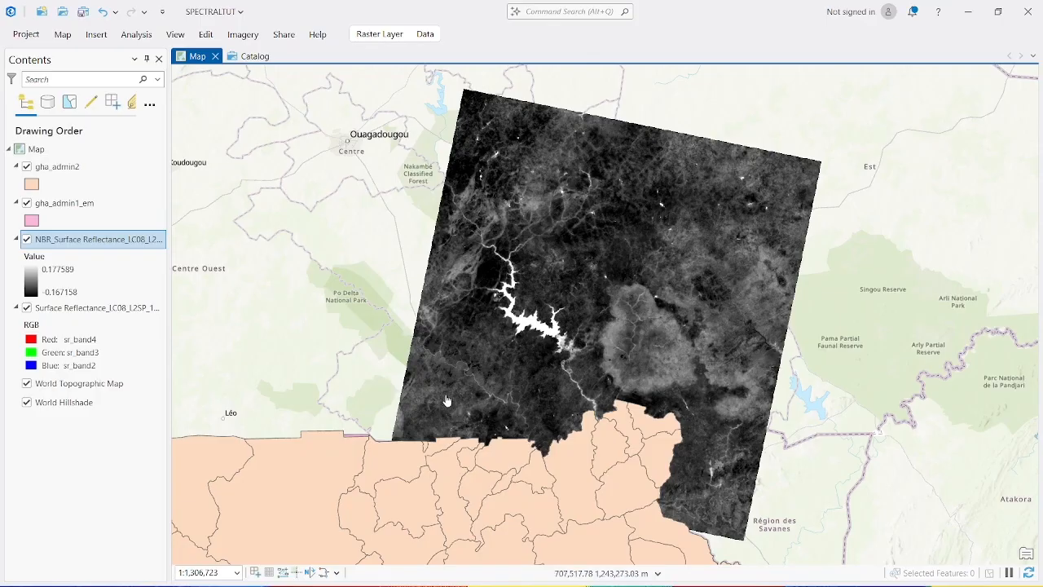
Step: Remove the gha_admin1_em layer from the map, keeping gha_admin2 switched on
left_click(26, 168)
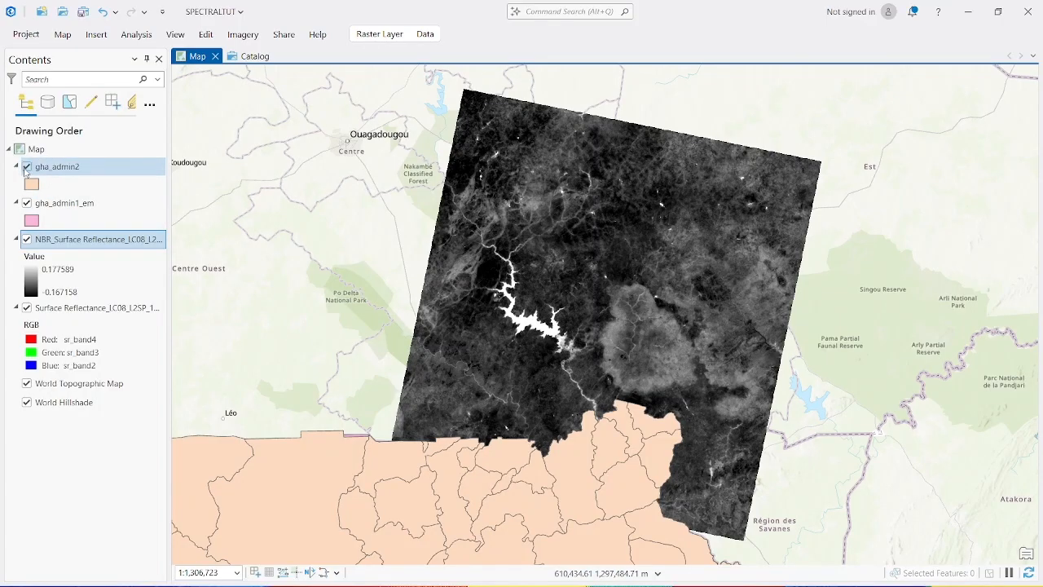
left_click(27, 167)
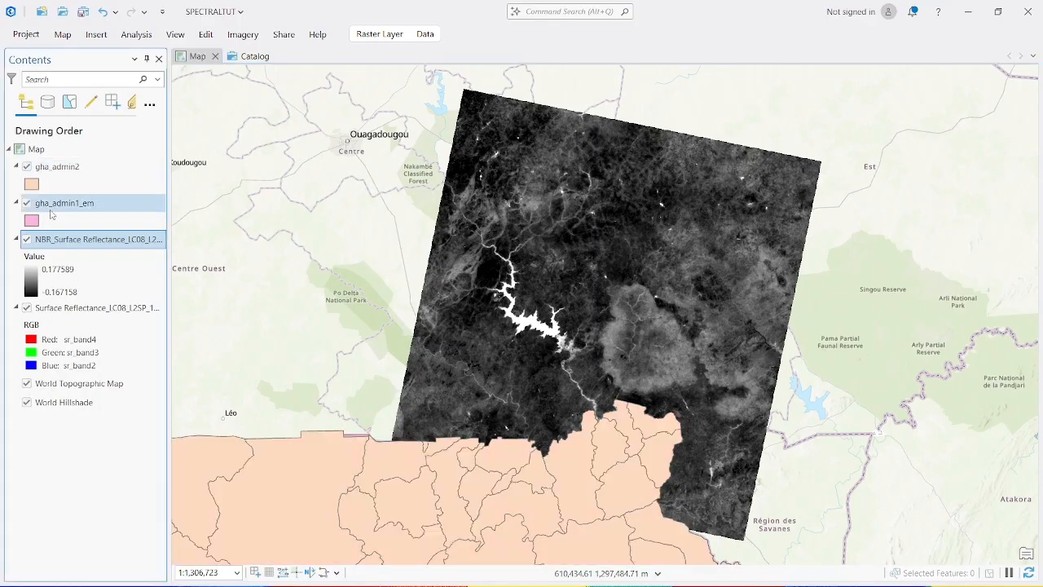
right_click(65, 203)
left_click(106, 160)
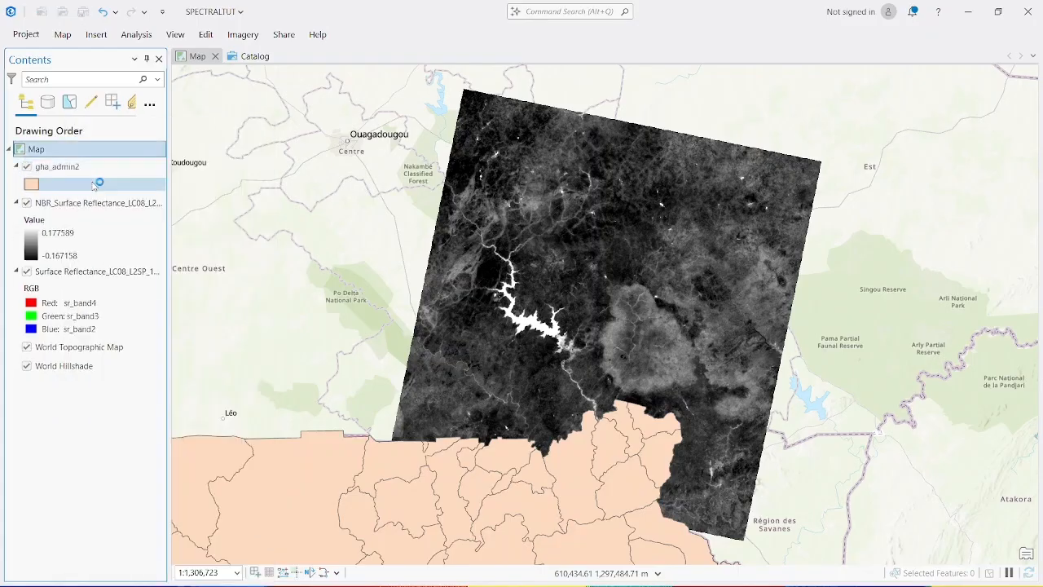
Step: Open the gha_admin2 attribute table, then select the Bawku Municipal record and zoom the map to it
right_click(66, 169)
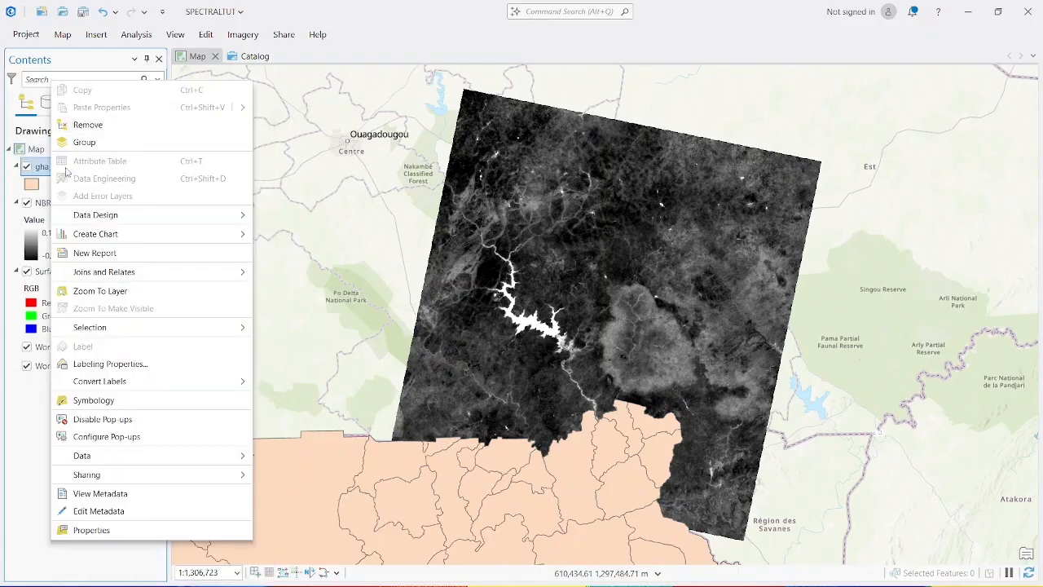
mouse_move(116, 328)
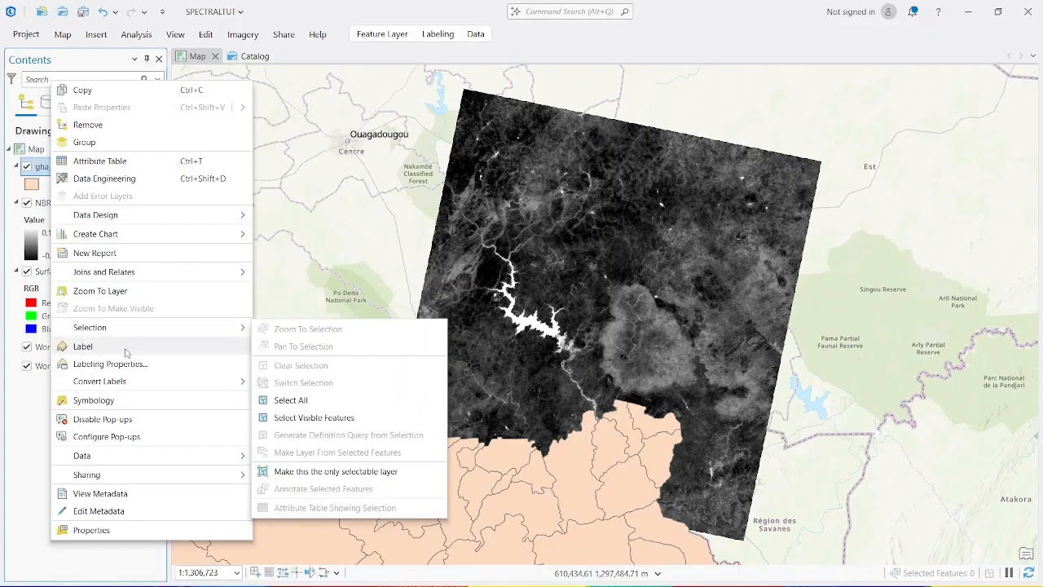
left_click(107, 161)
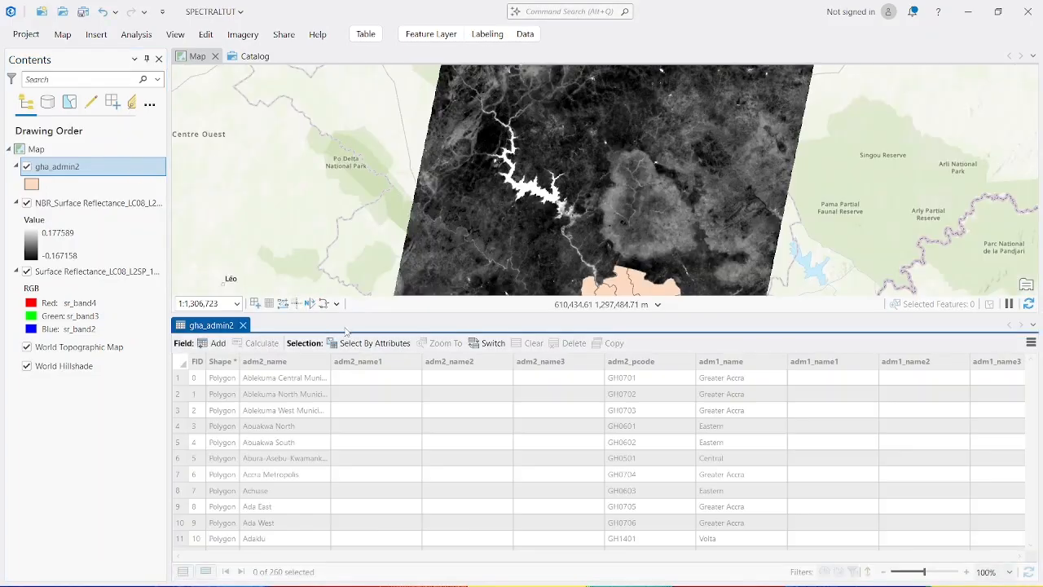
scroll(296, 419, "down", 6)
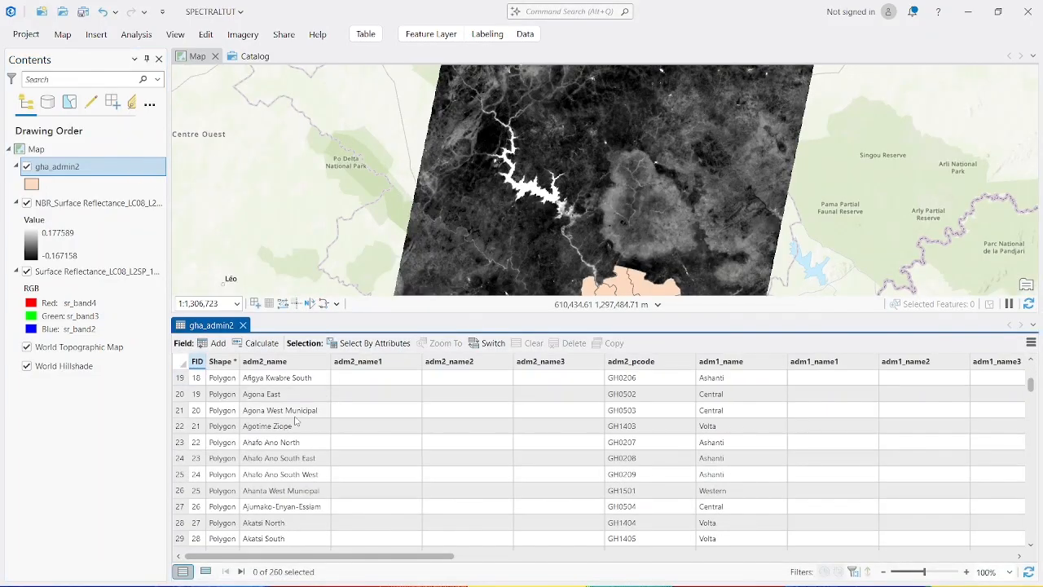
scroll(296, 421, "down", 18)
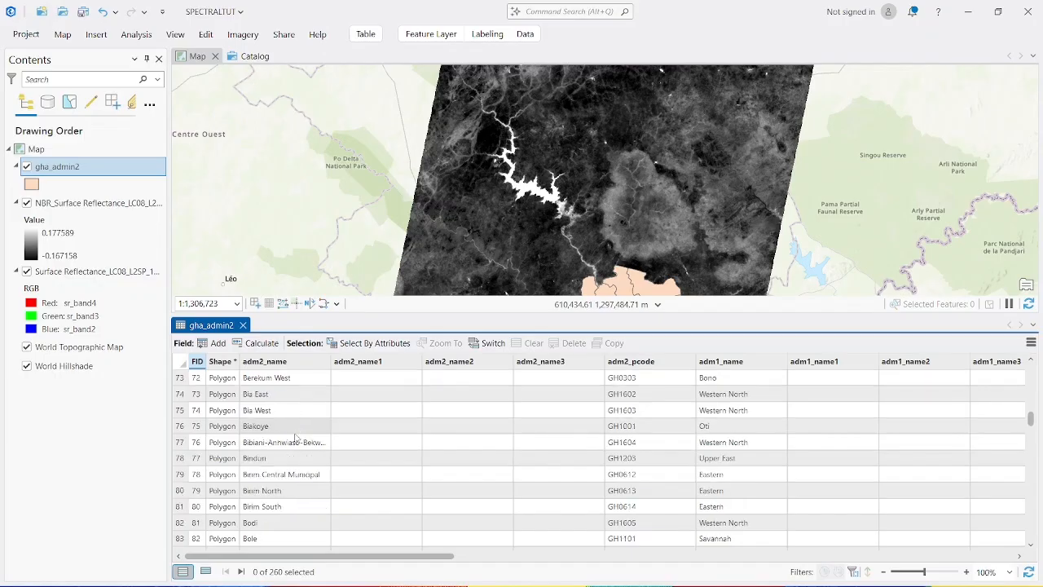
scroll(269, 411, "up", 2)
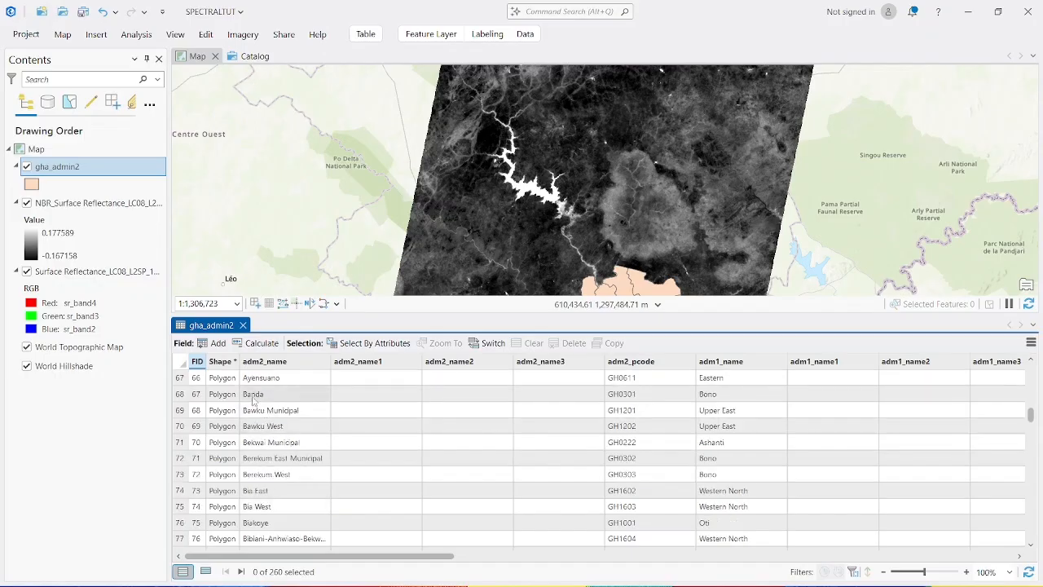
double_click(181, 413)
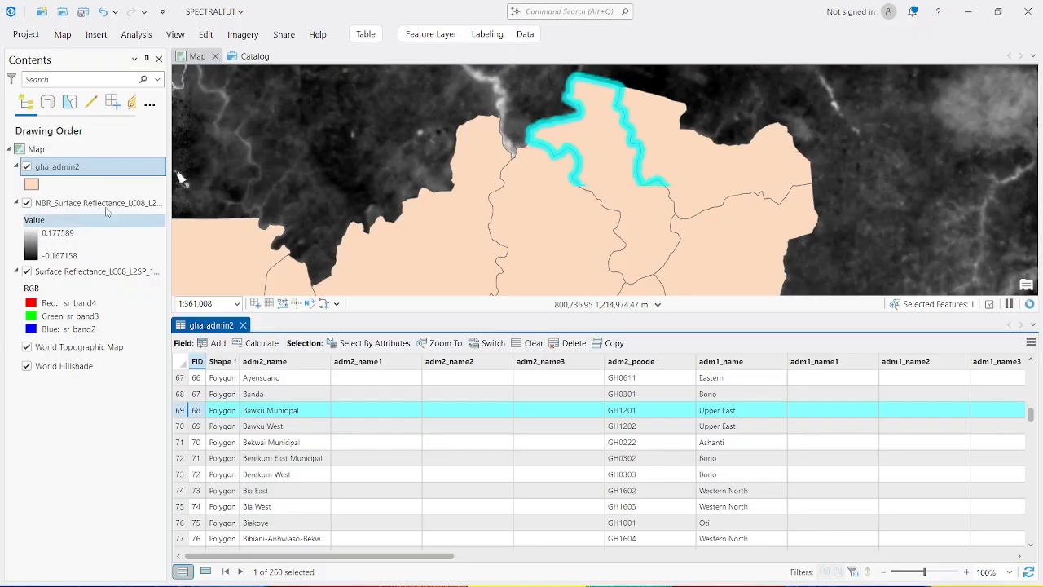
Step: Make a new layer from the selected Bawku Municipal feature, and hide and collapse the gha_admin2 layer
right_click(59, 168)
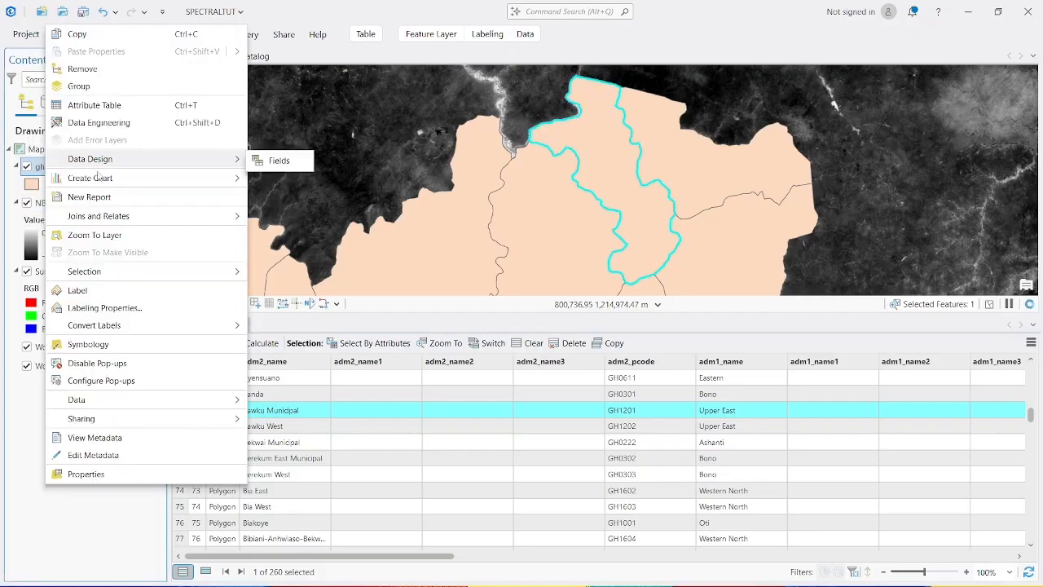
mouse_move(200, 279)
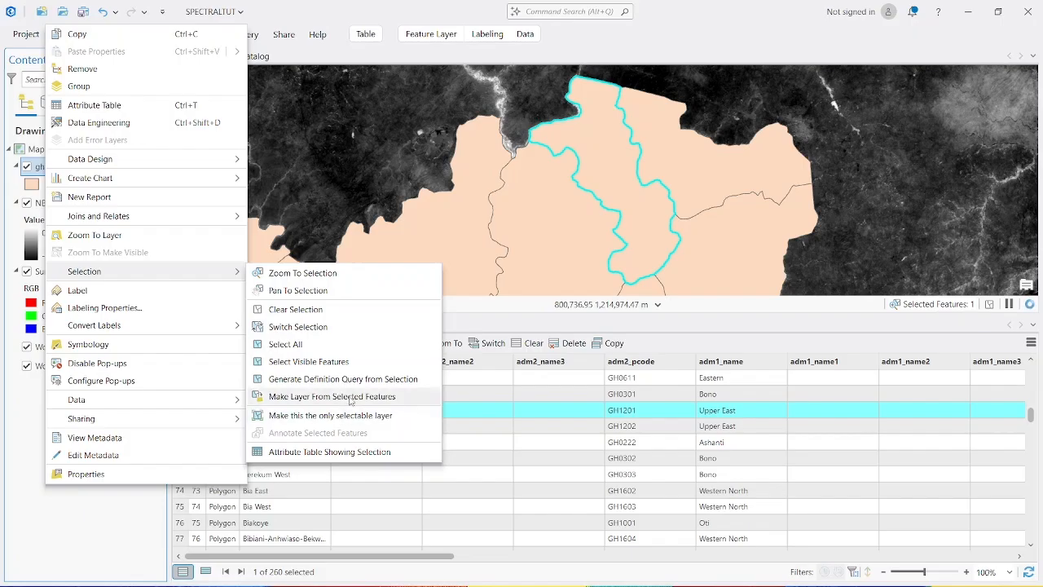
left_click(346, 396)
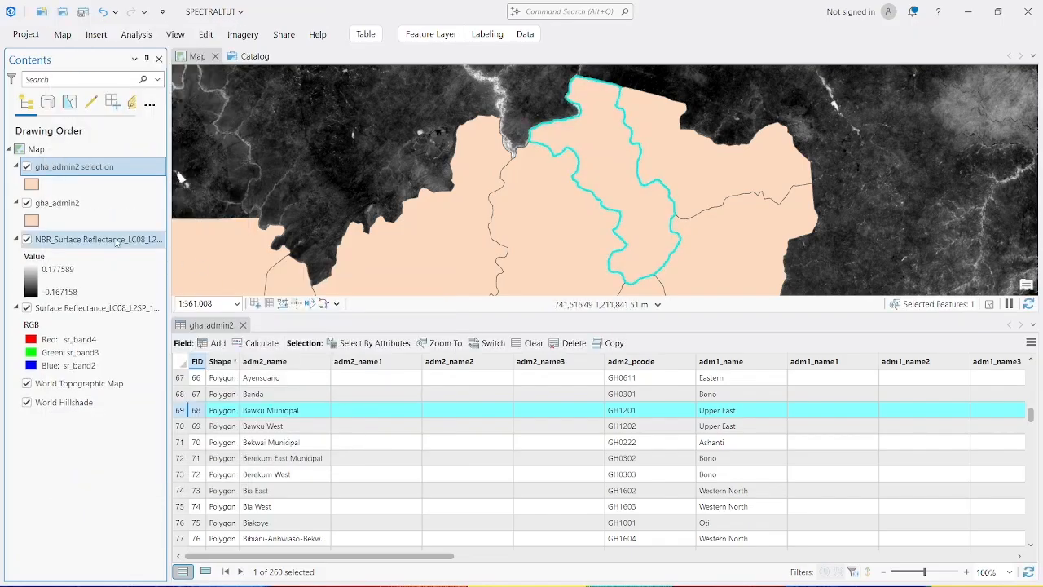
left_click(27, 203)
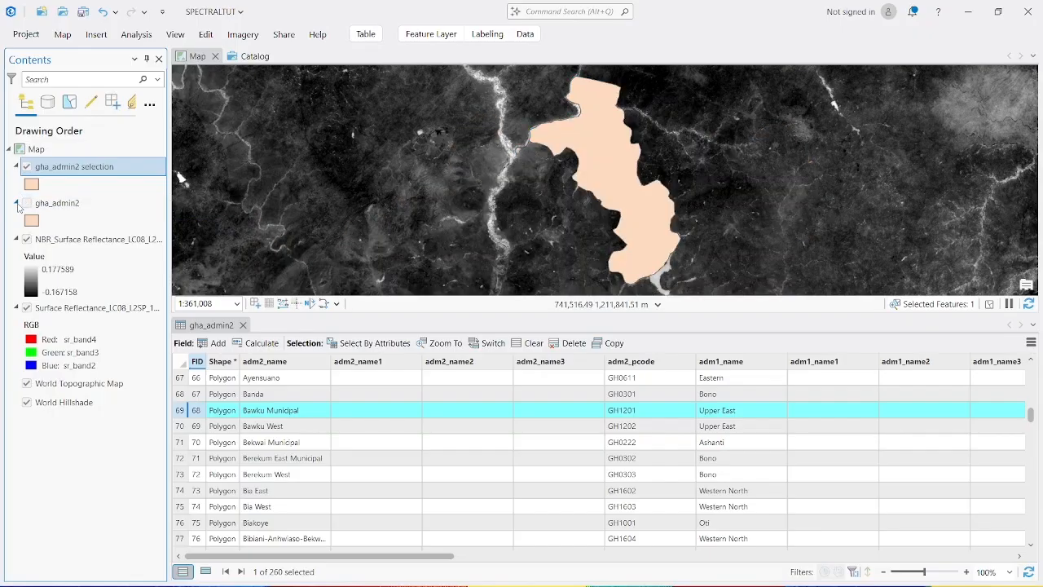
left_click(16, 203)
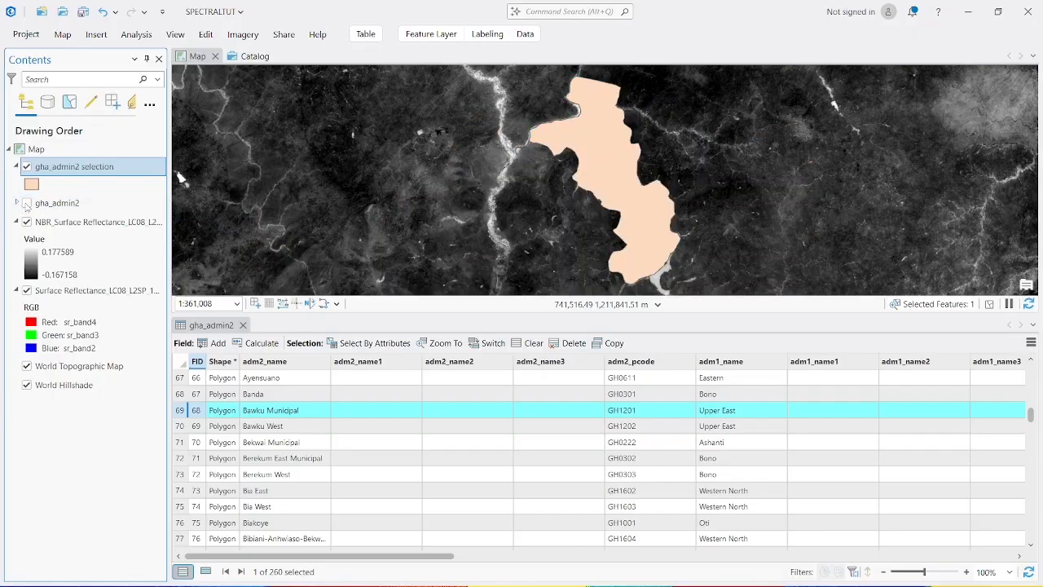
Step: Rename the gha_admin2 selection layer as BAWKU and close the gha_admin2 attribute table
left_click(65, 167)
left_click(65, 167)
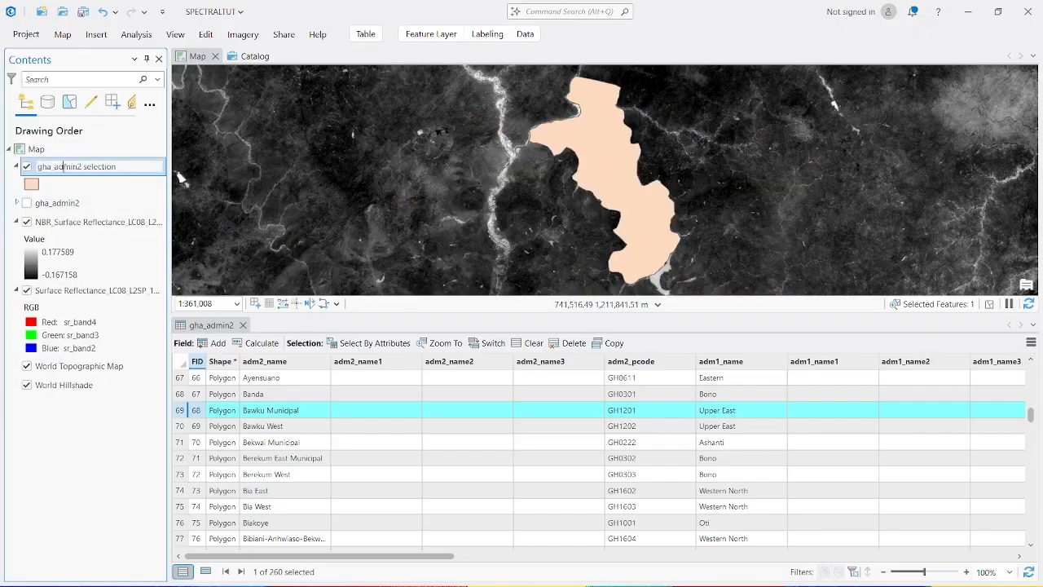
key("ctrl+a")
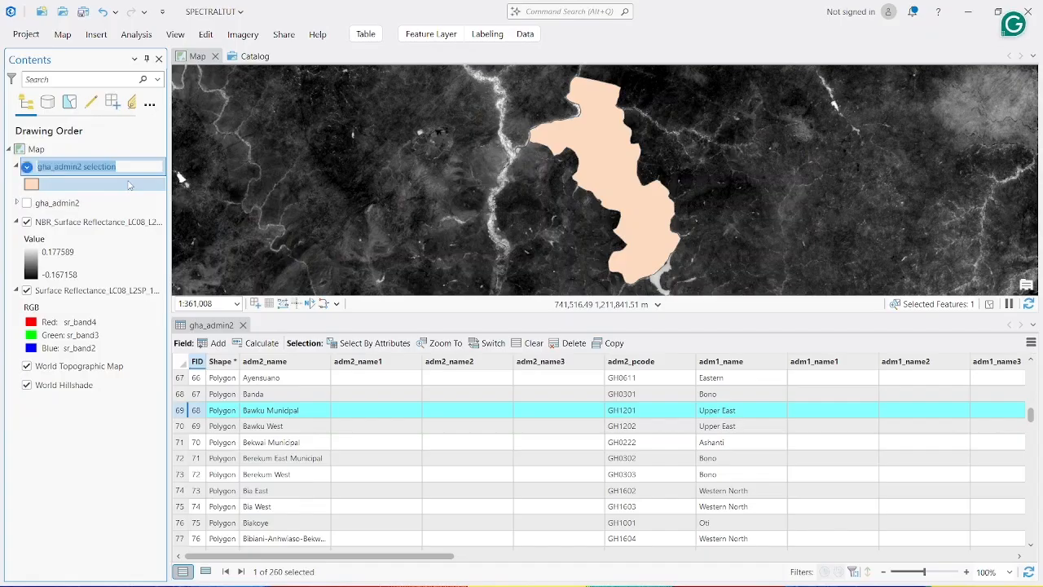
type("BAWKU")
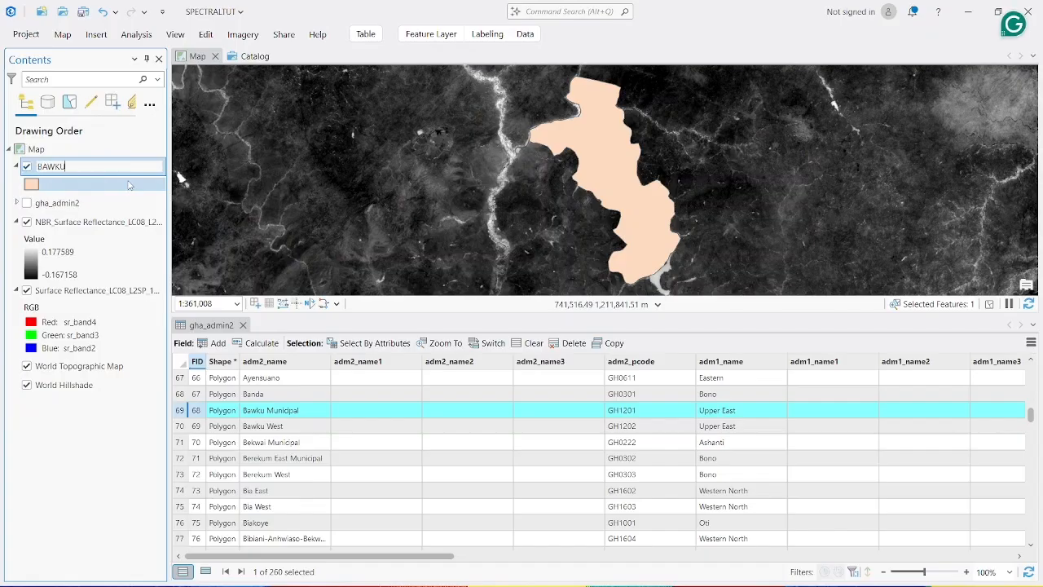
key("Return")
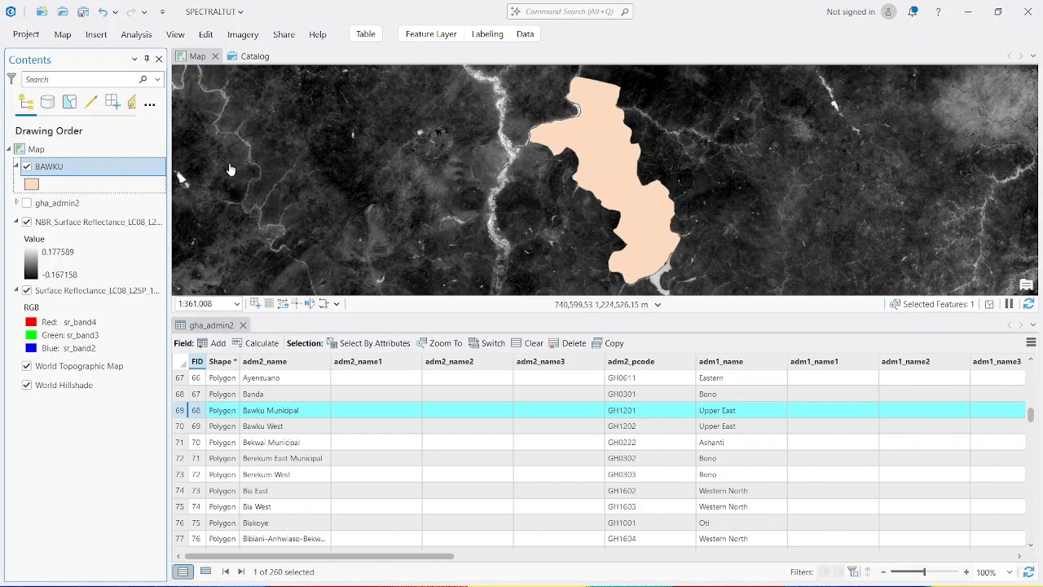
scroll(381, 188, "down", 1)
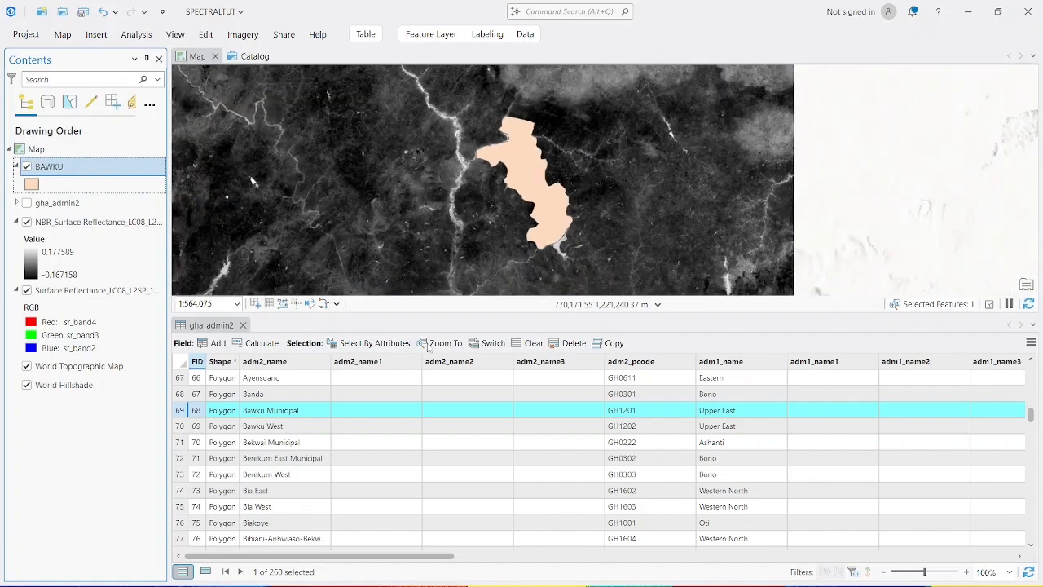
left_click(242, 325)
scroll(542, 230, "down", 2)
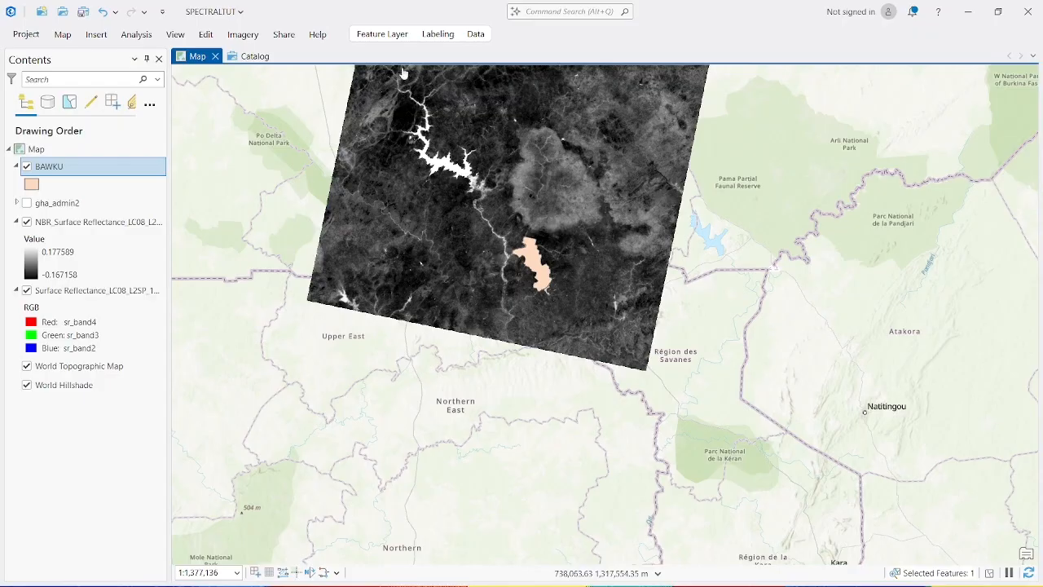
Step: Open the Clip Raster geoprocessing tool and set its input raster to the NBR_Surface Reflectance_LC08_L2SP_194052_20260226_20260306_02_T1_MTL layer
left_click(554, 12)
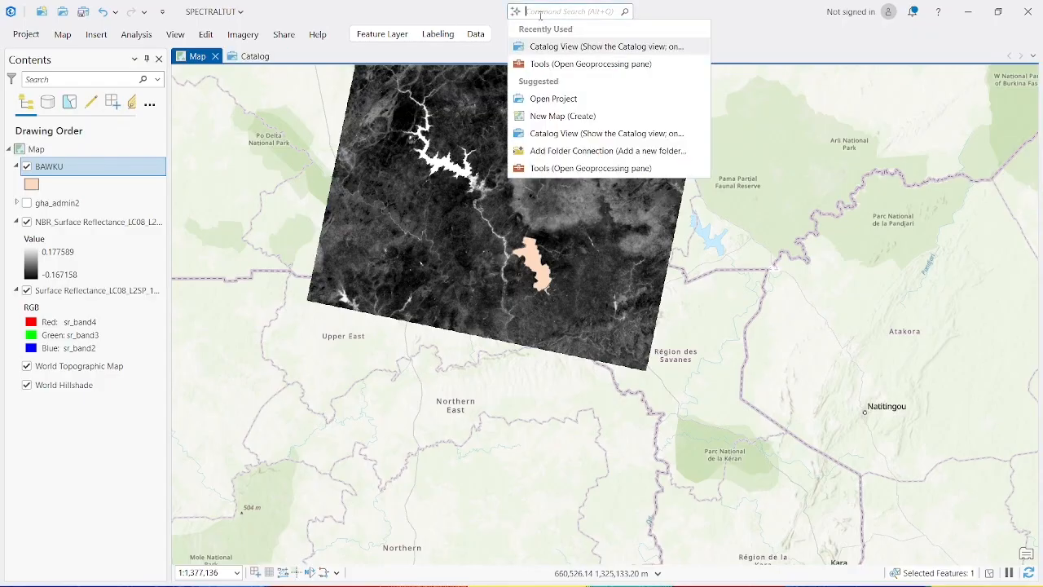
left_click(558, 64)
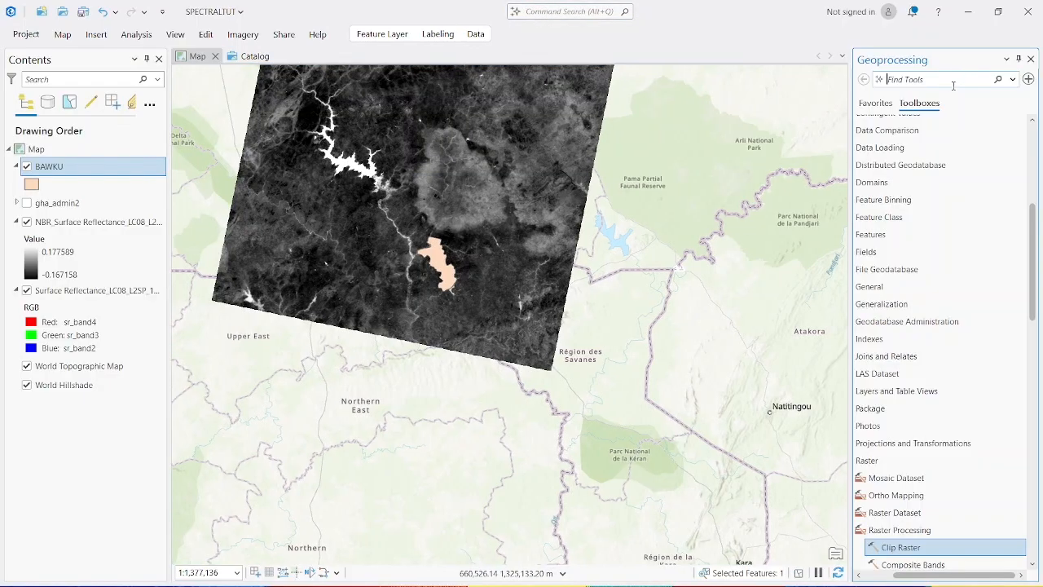
type("CLIP")
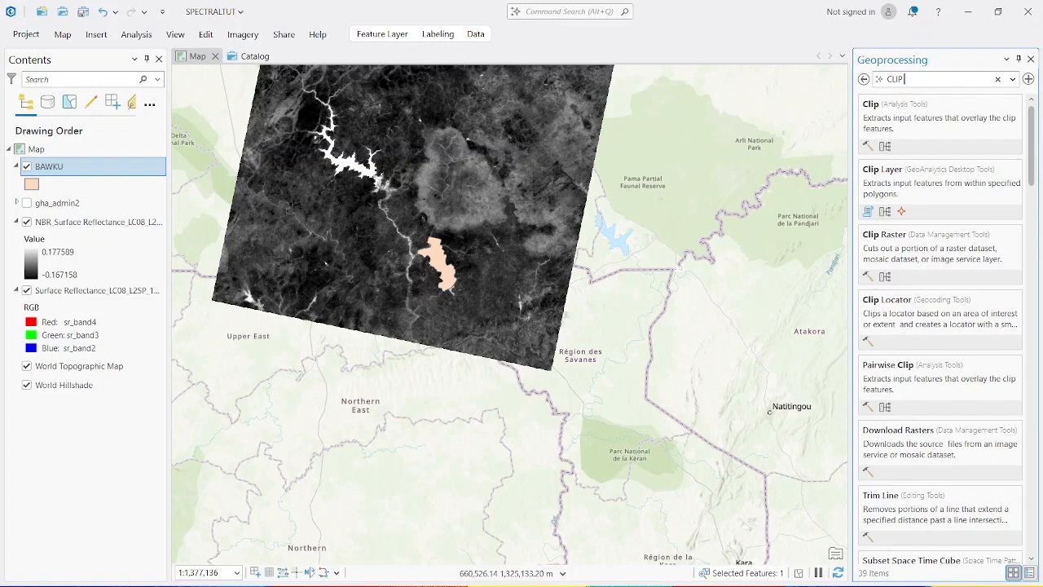
left_click(952, 250)
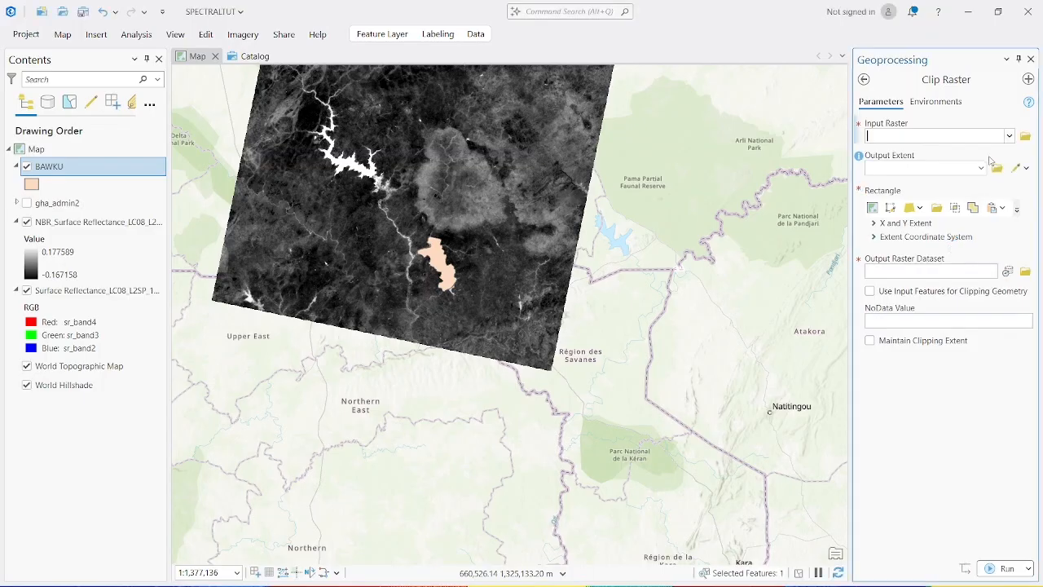
left_click(1010, 136)
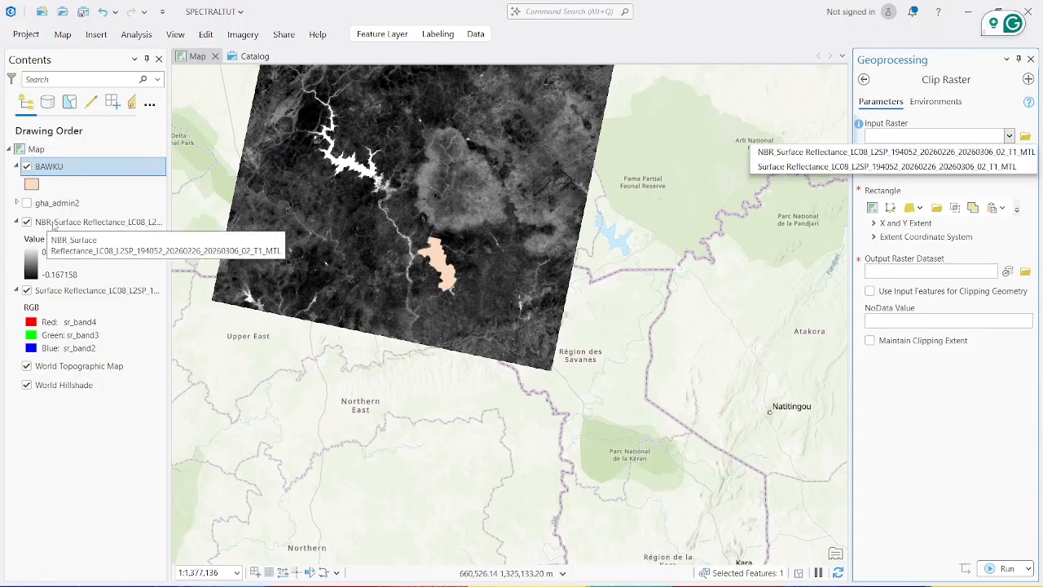
left_click(886, 154)
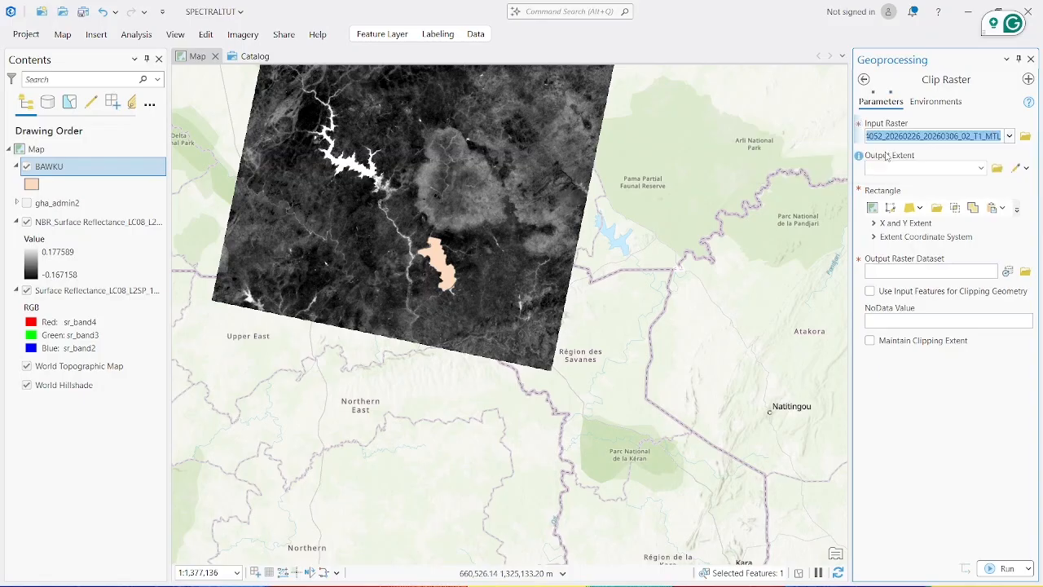
Step: Run Clip Raster with BAWKU as output extent, a layer-based rectangle, input features used for clipping geometry, and the clipping extent maintained
left_click(886, 167)
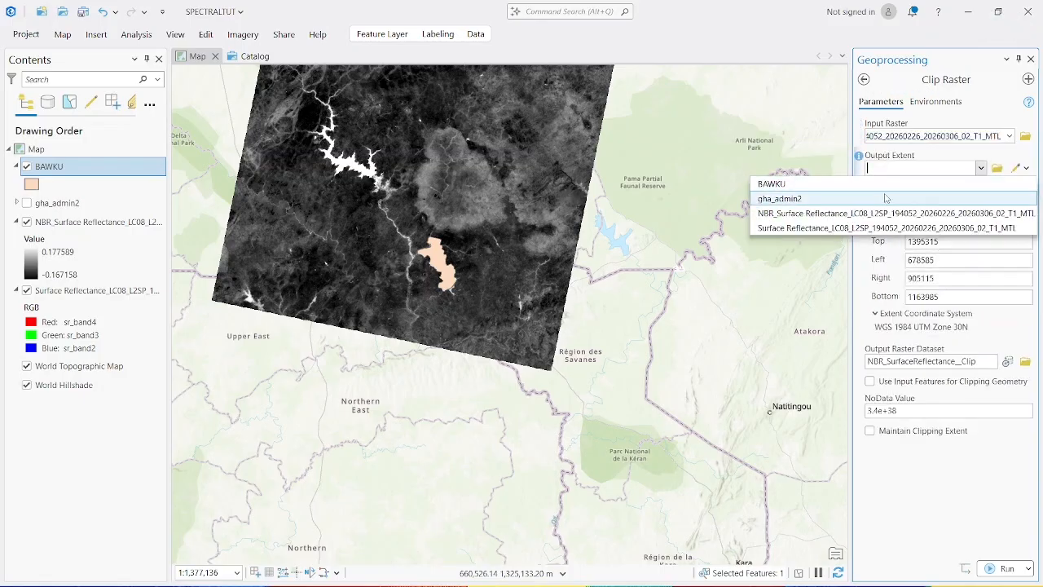
left_click(809, 187)
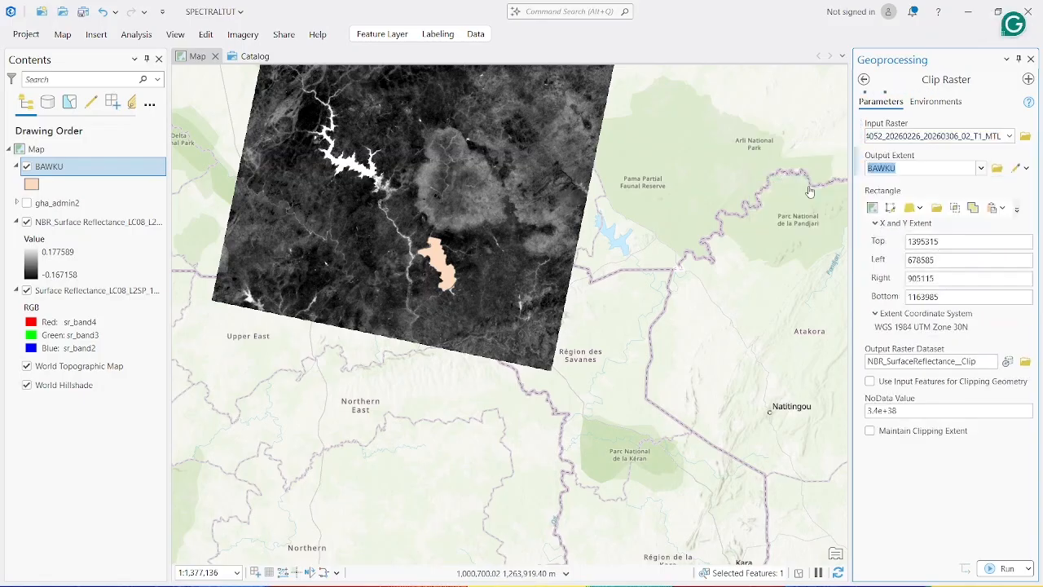
left_click(919, 208)
left_click(894, 248)
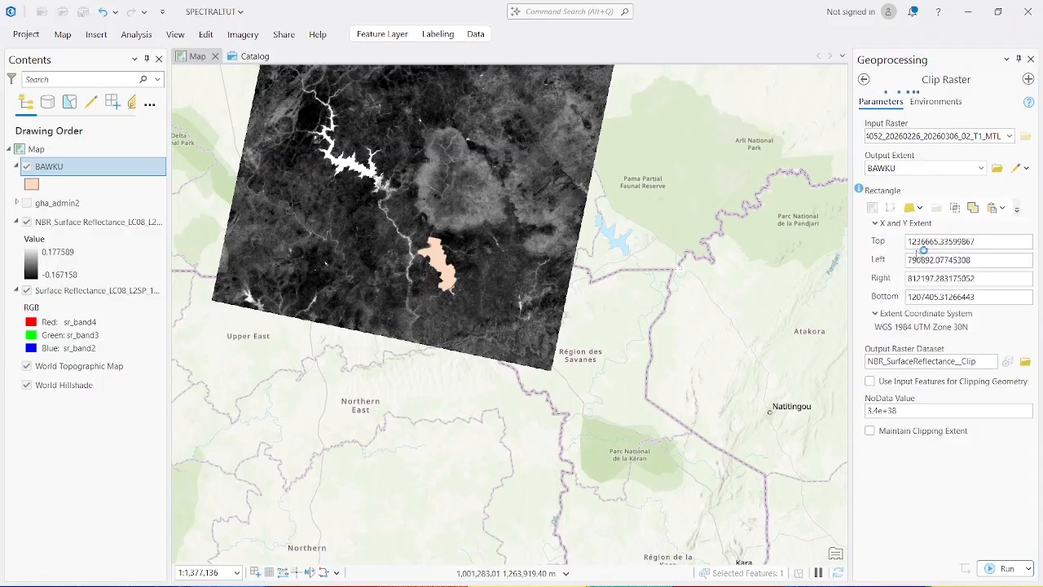
left_click(870, 382)
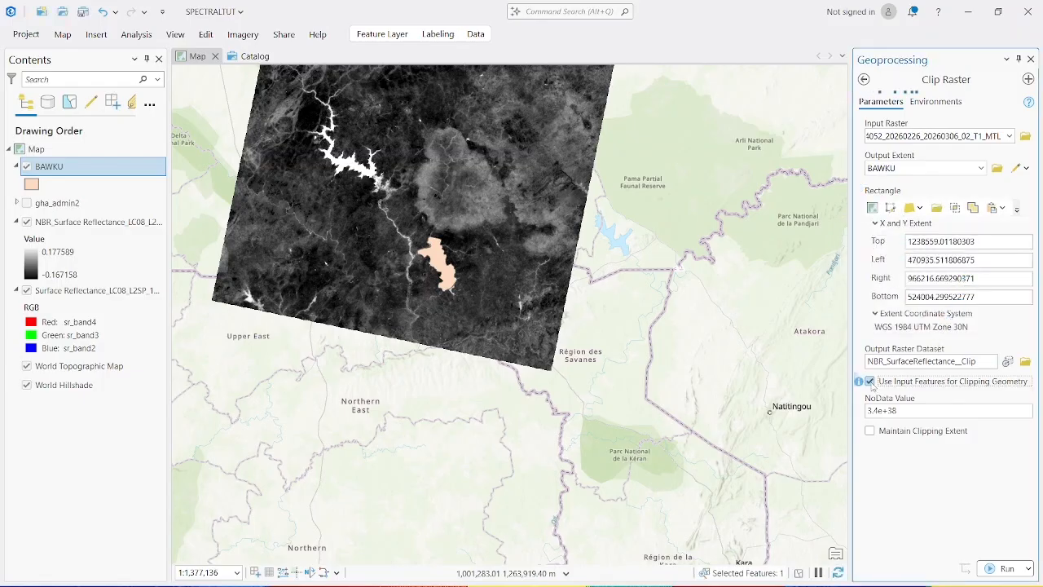
left_click(869, 432)
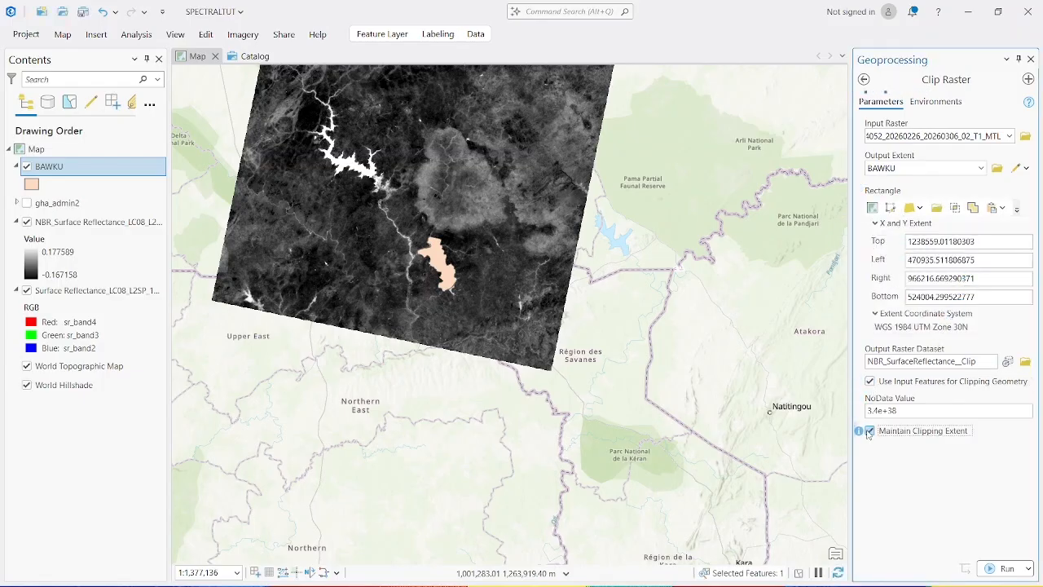
left_click(1007, 571)
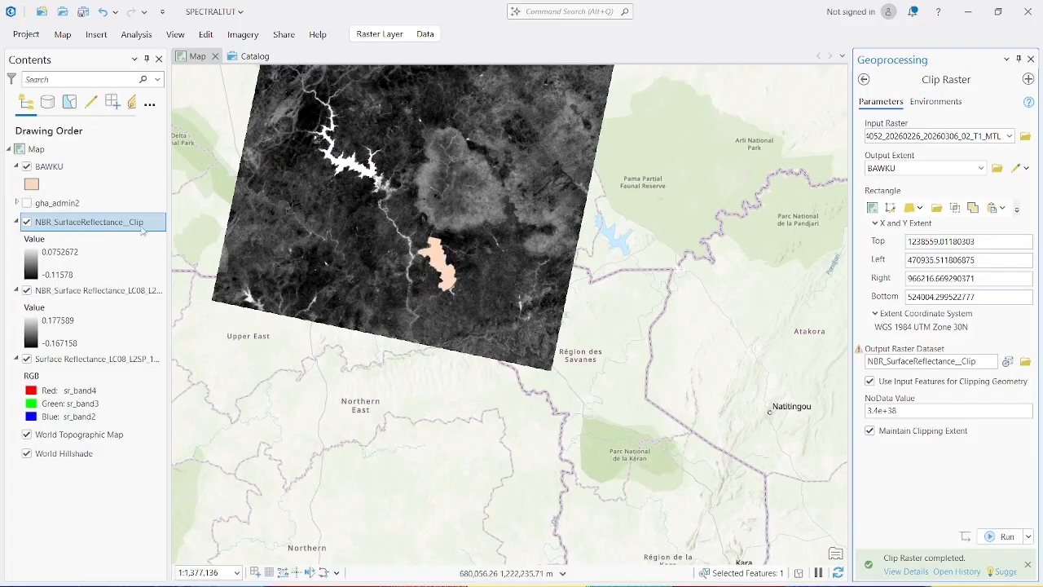
Step: Hide and collapse the BAWKU, unclipped NBR and Surface Reflectance layers, and zoom the map to the NBR_SurfaceReflectance__Clip layer
left_click(27, 167)
left_click(16, 166)
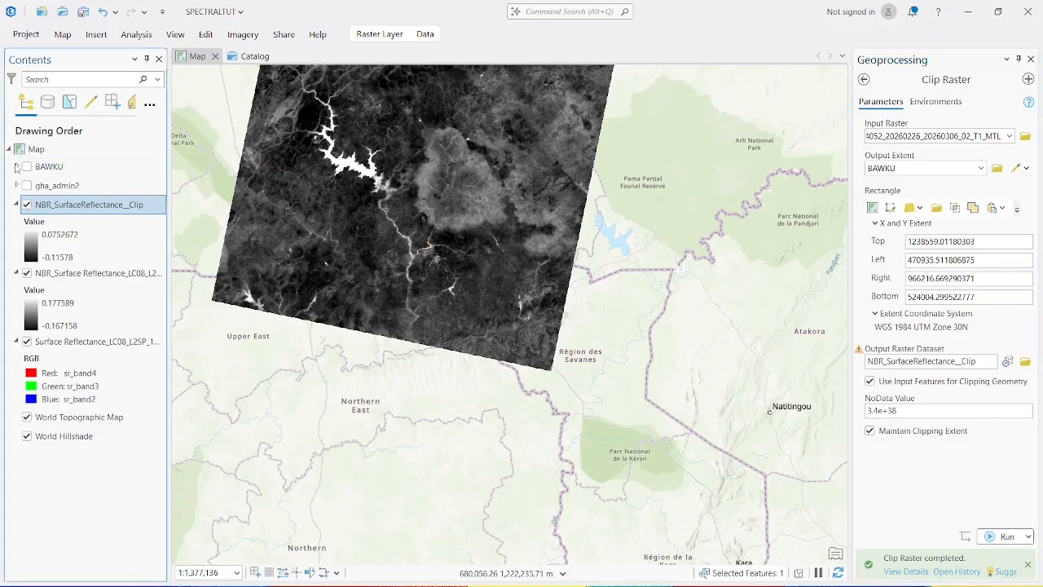
left_click(28, 275)
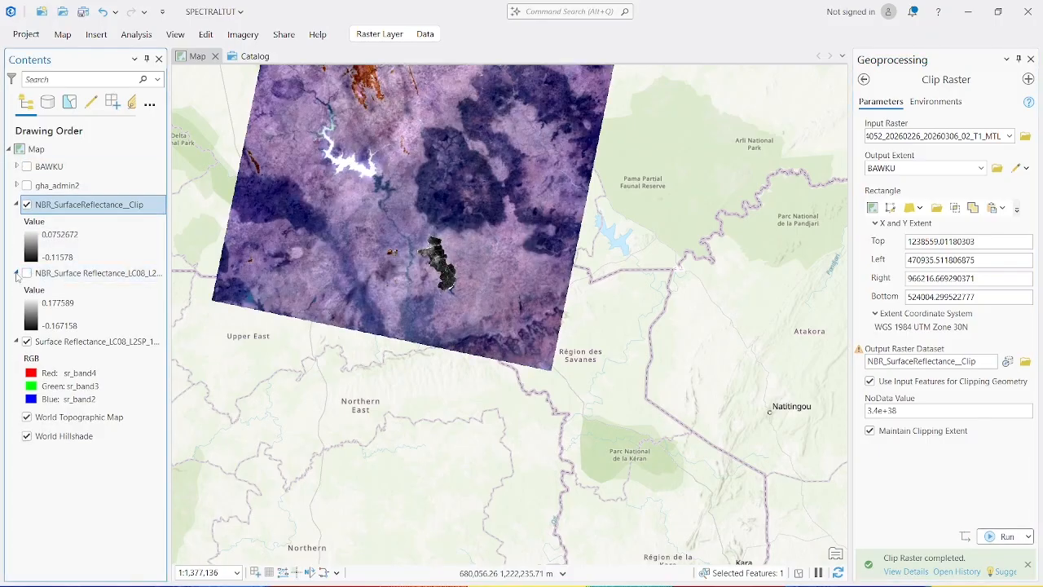
left_click(27, 342)
left_click(17, 341)
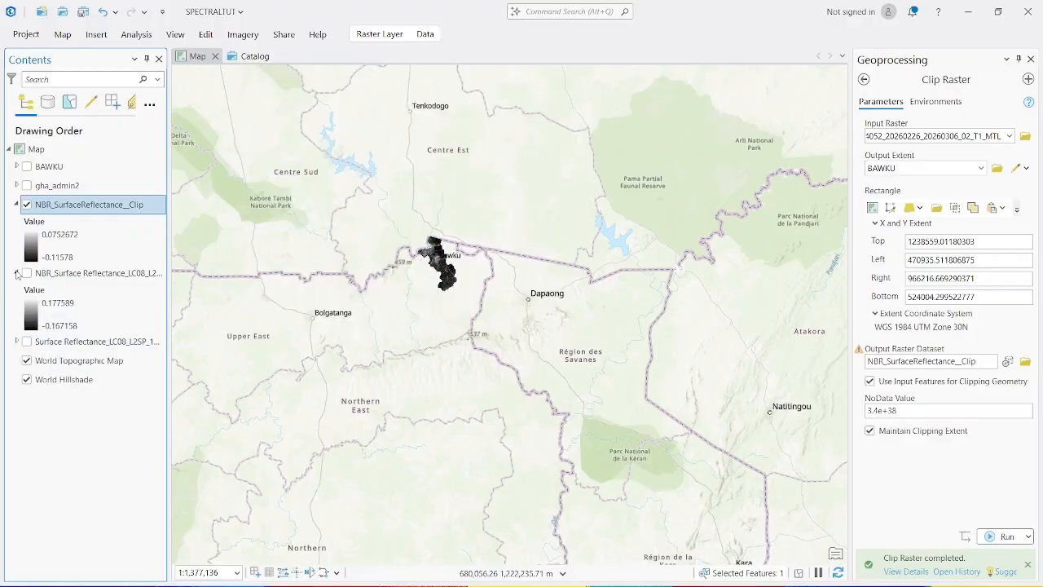
left_click(17, 273)
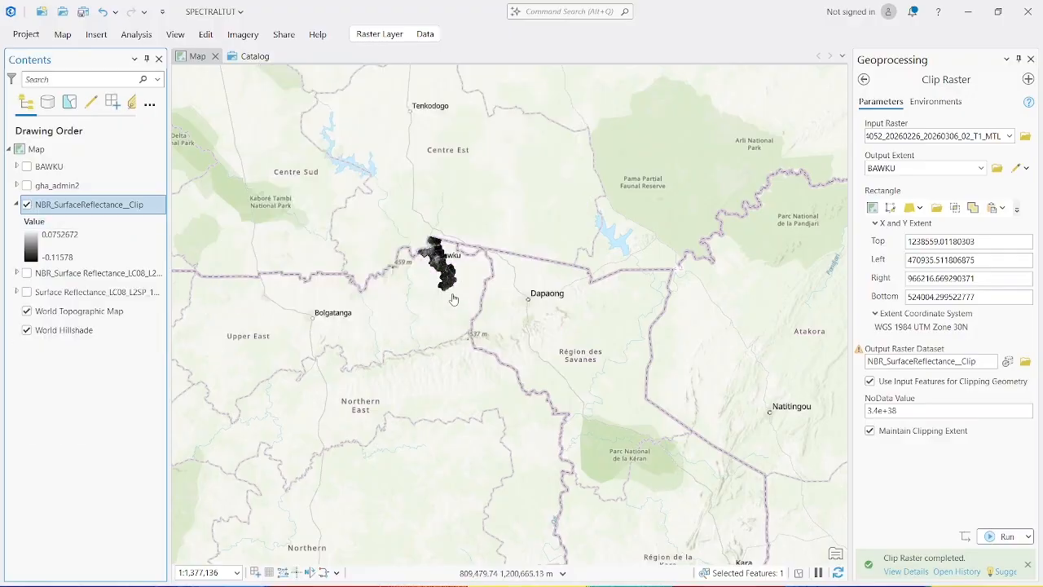
right_click(63, 211)
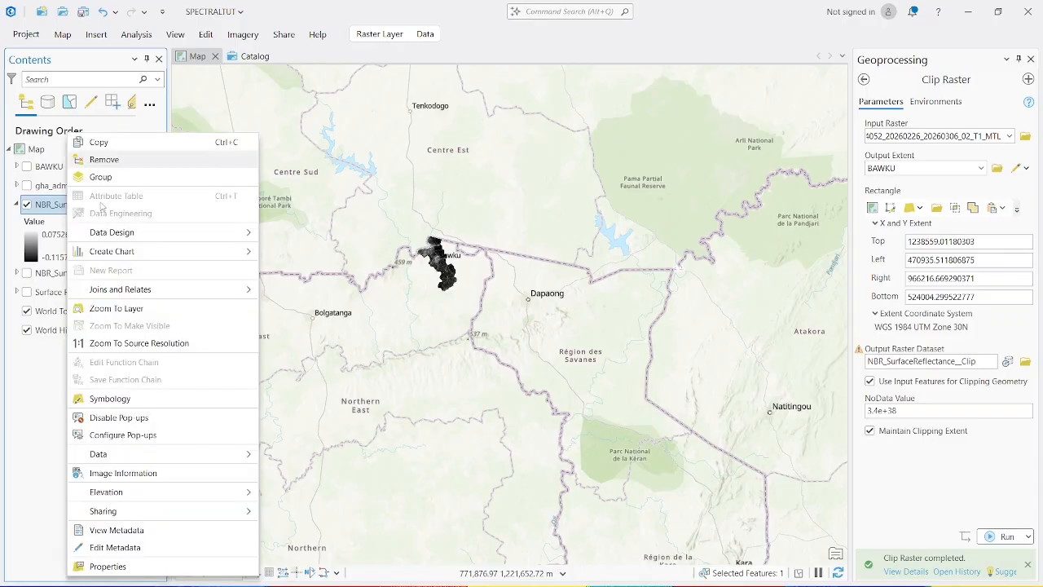
left_click(132, 308)
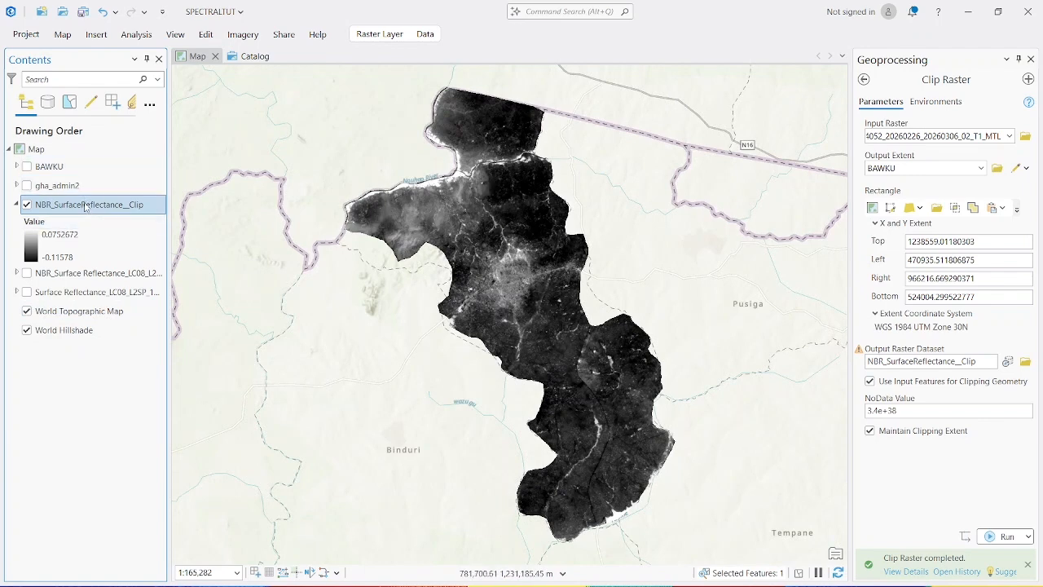
Step: Apply the Condition Number color scheme to the NBR_SurfaceReflectance__Clip layer's stretch symbology and invert it
right_click(86, 207)
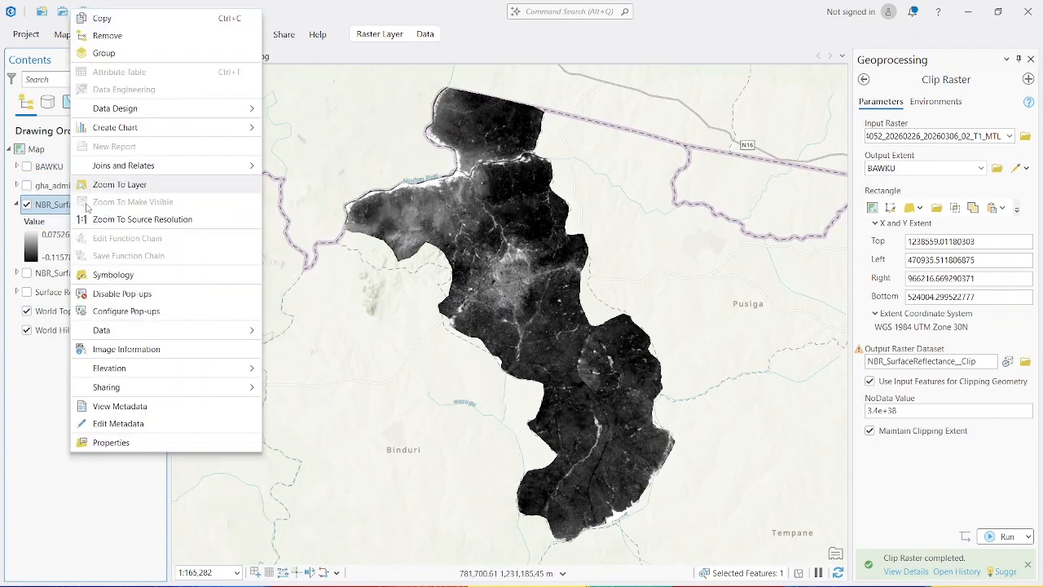
left_click(115, 275)
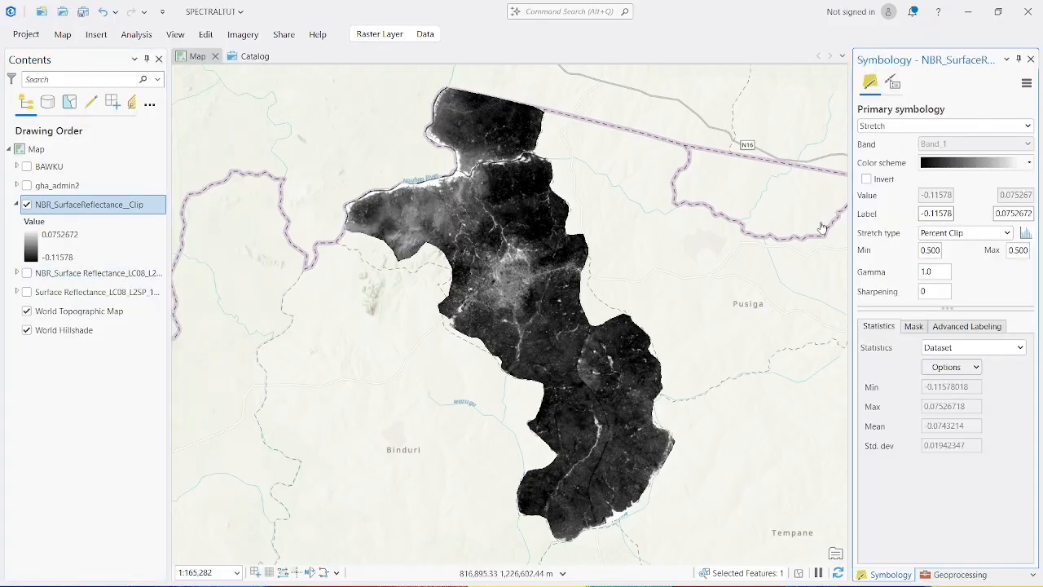
left_click(1029, 164)
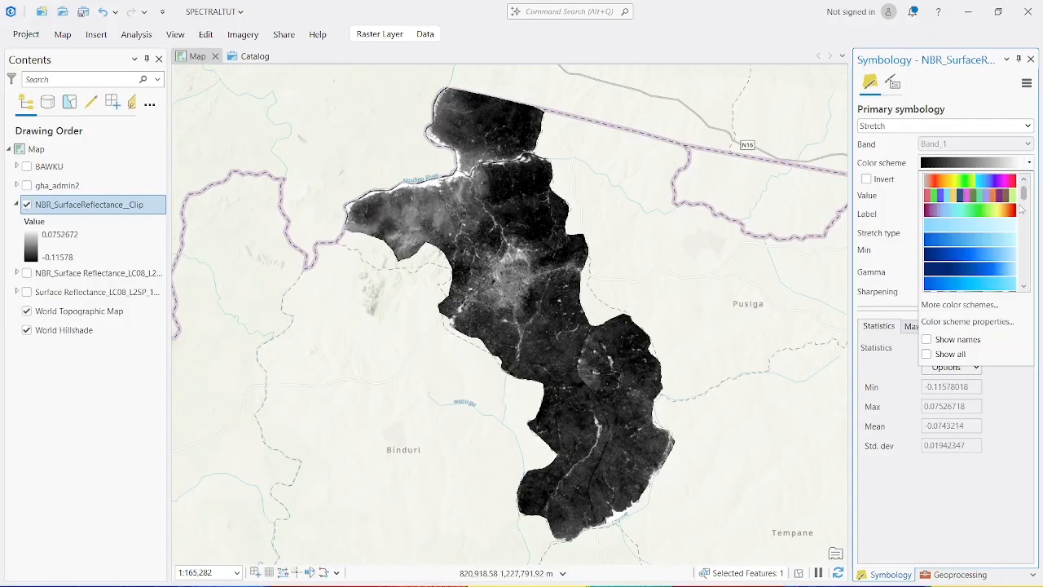
left_click_drag(1025, 199, 1028, 221)
scroll(999, 225, "up", 1)
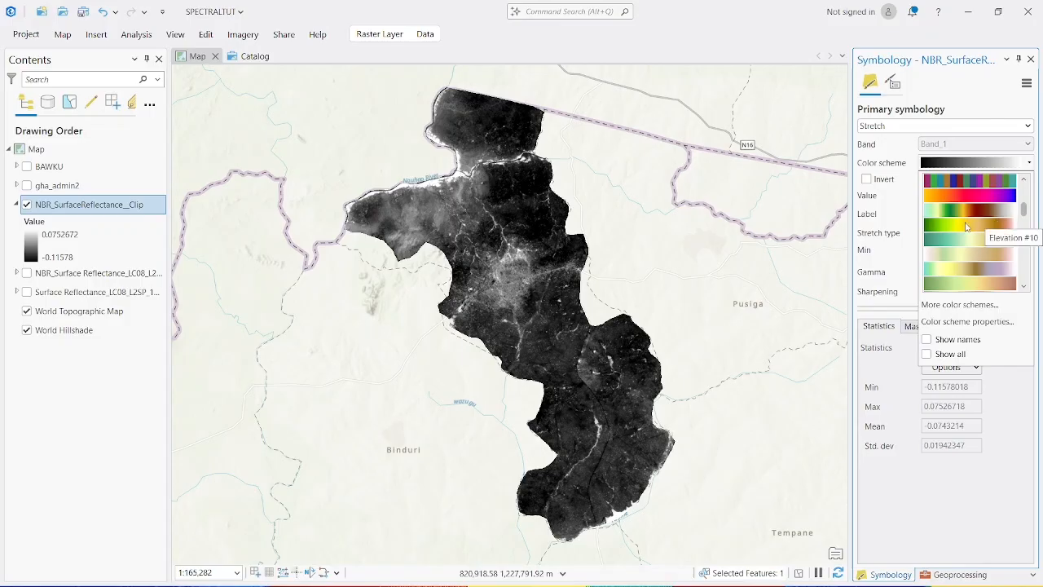
scroll(970, 236, "up", 1)
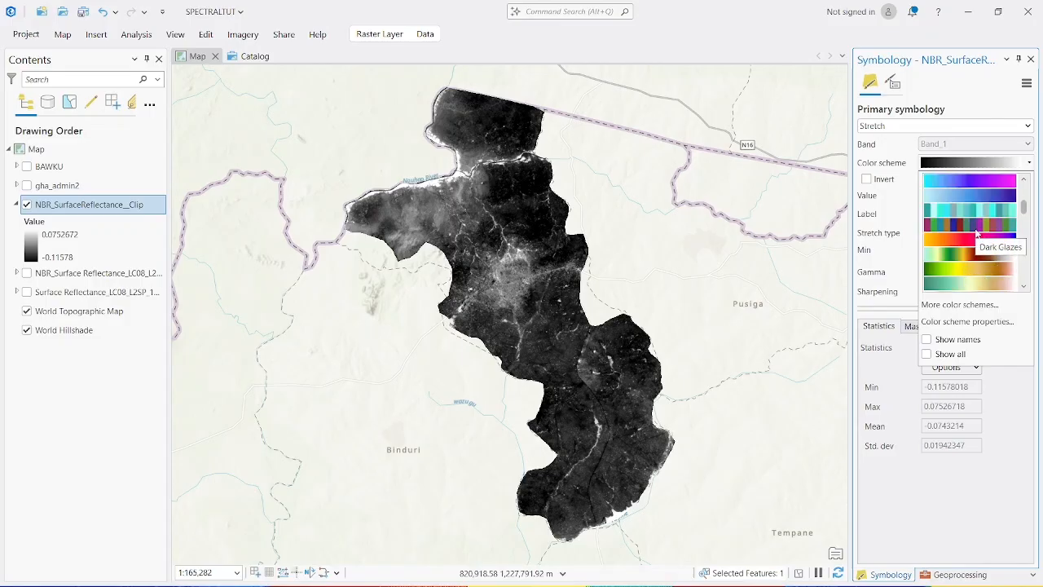
scroll(977, 234, "up", 2)
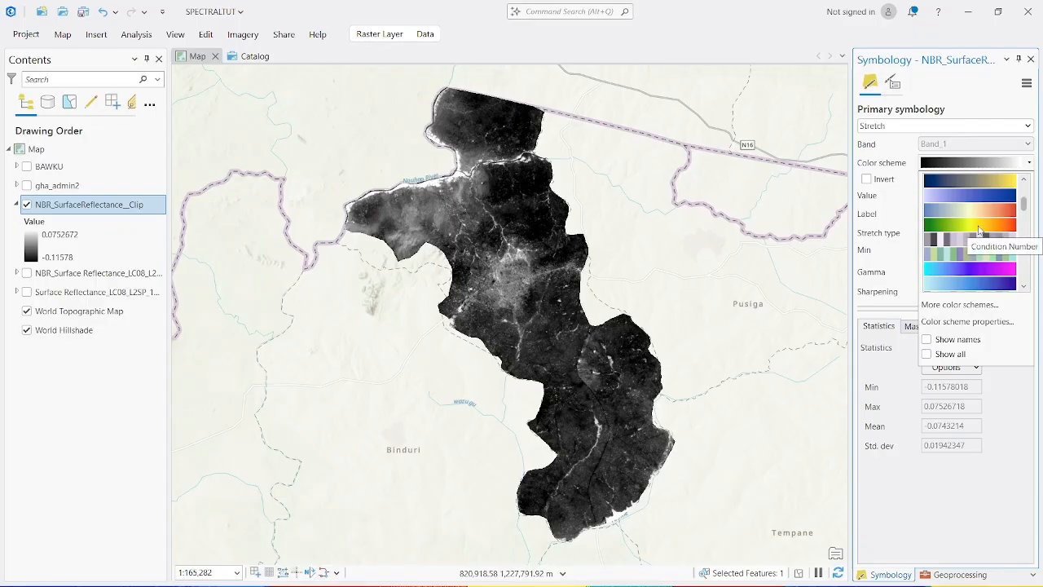
left_click(977, 232)
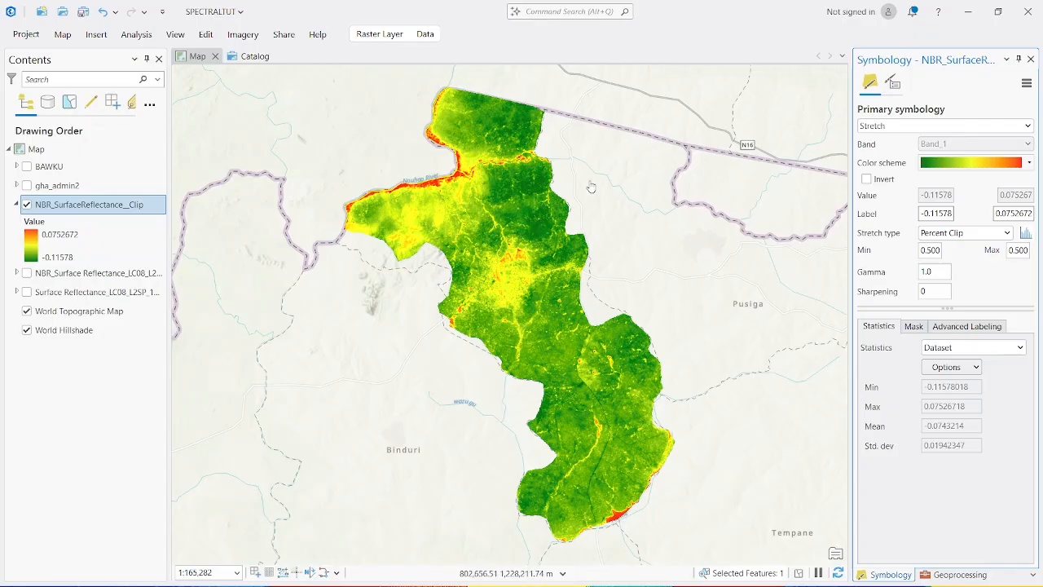
left_click(867, 180)
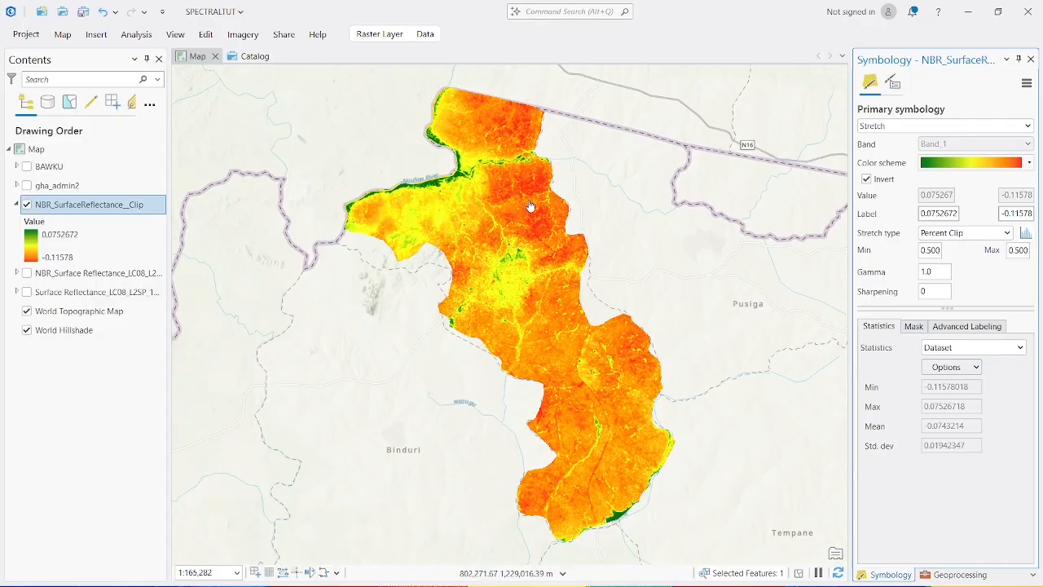
scroll(531, 198, "up", 4)
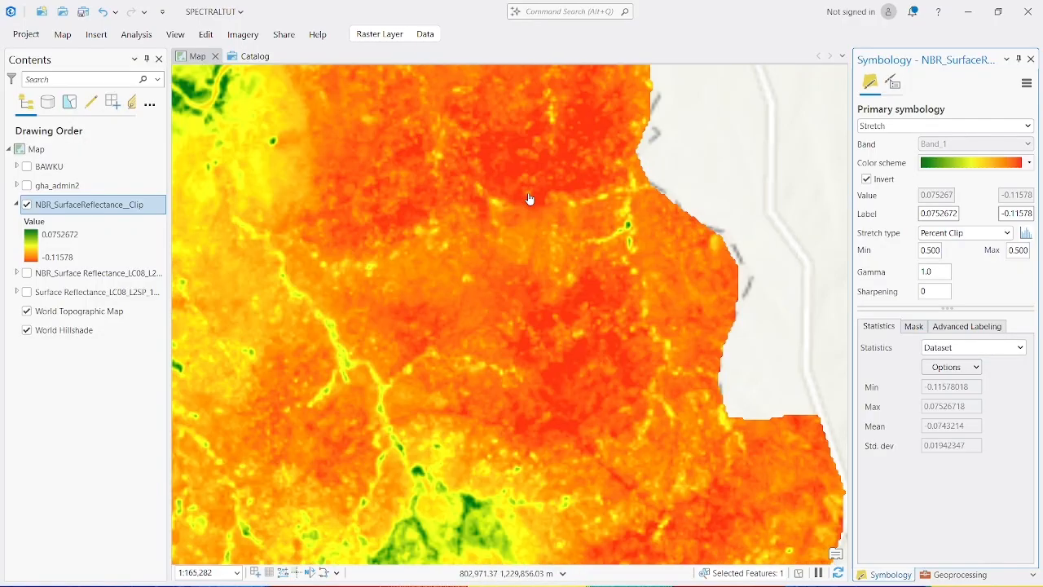
scroll(530, 195, "down", 2)
scroll(528, 190, "down", 2)
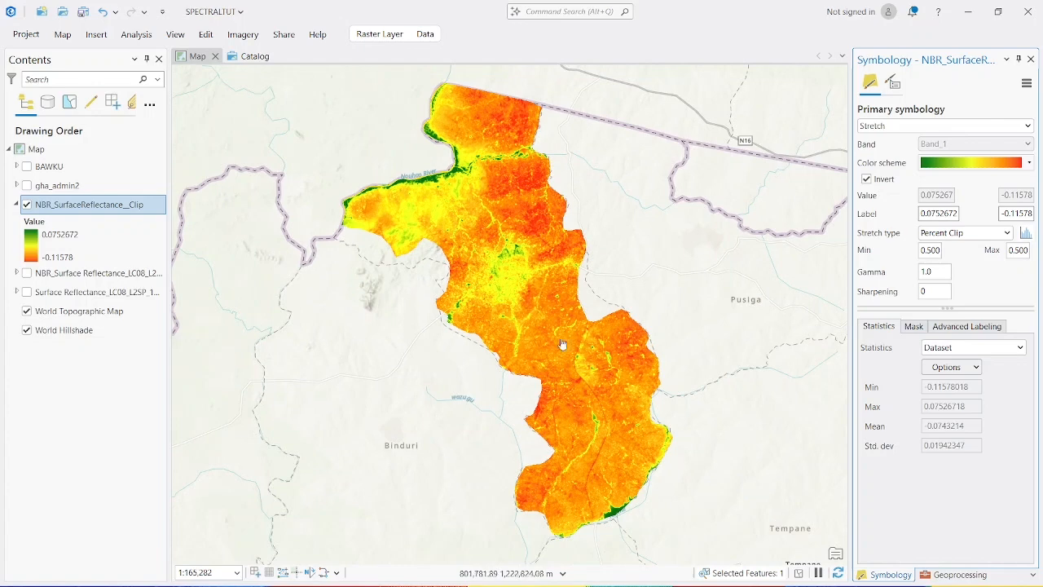
scroll(515, 308, "down", 1)
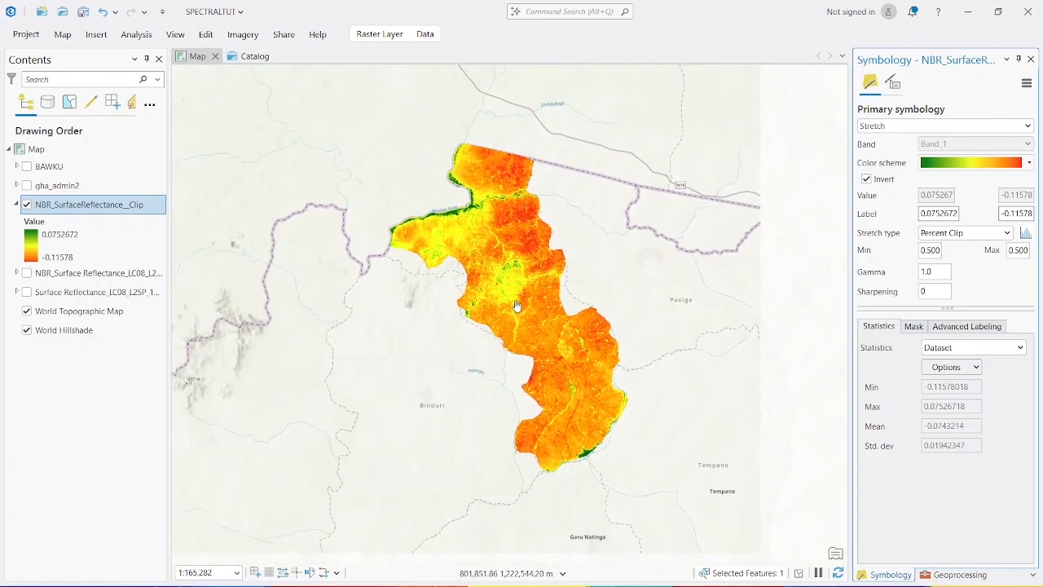
scroll(534, 297, "up", 1)
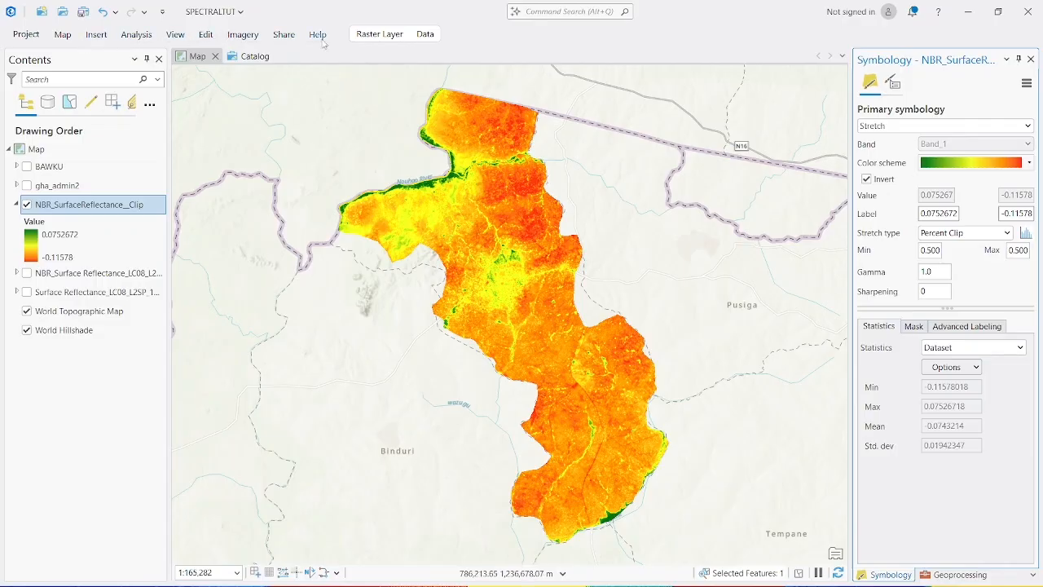
left_click(282, 35)
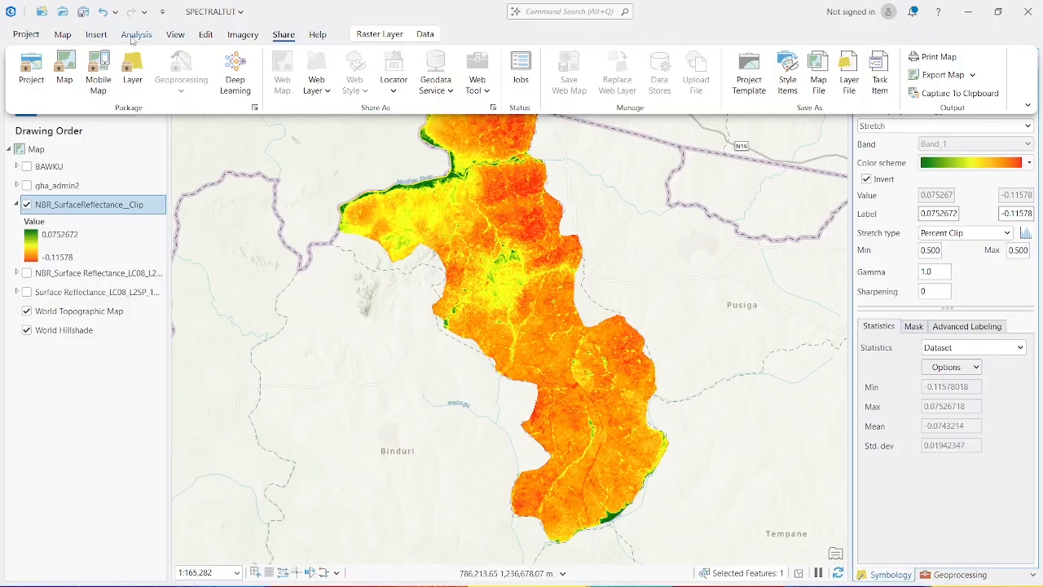
left_click(973, 75)
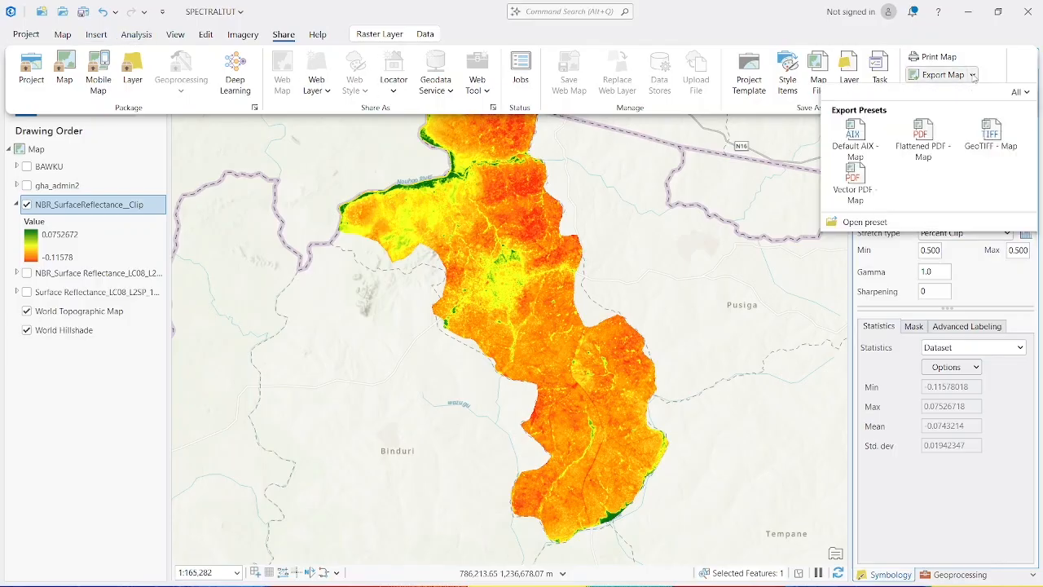
left_click(959, 53)
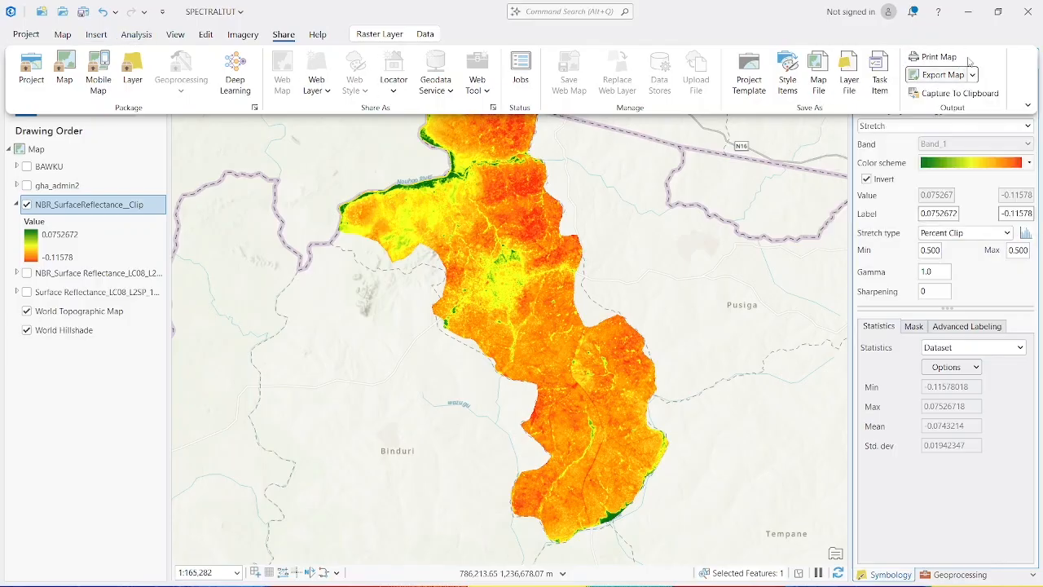
left_click(205, 35)
Step: Create a new ISO A3 landscape layout for the NBR map
left_click(96, 36)
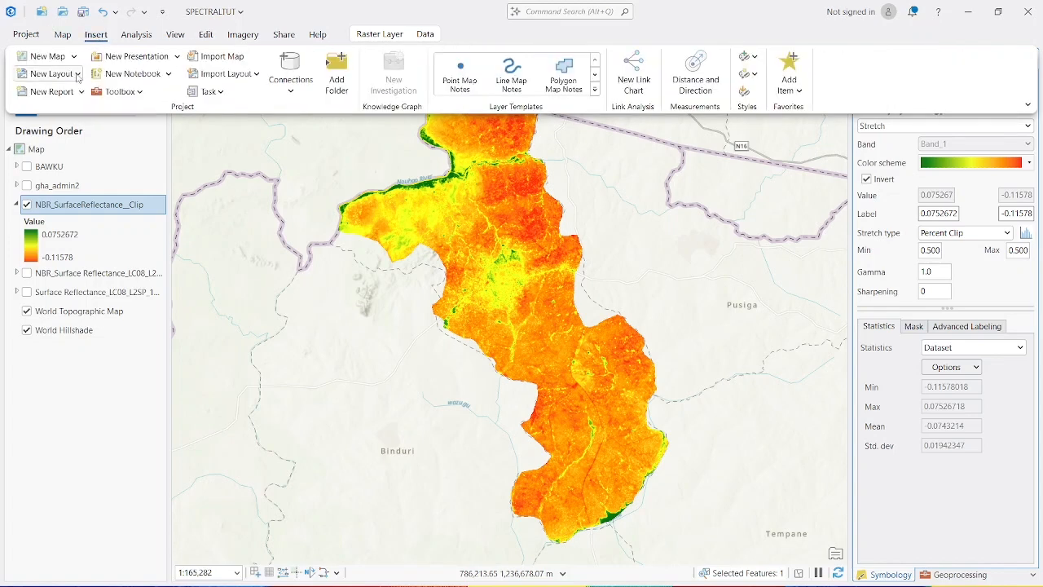
left_click(78, 74)
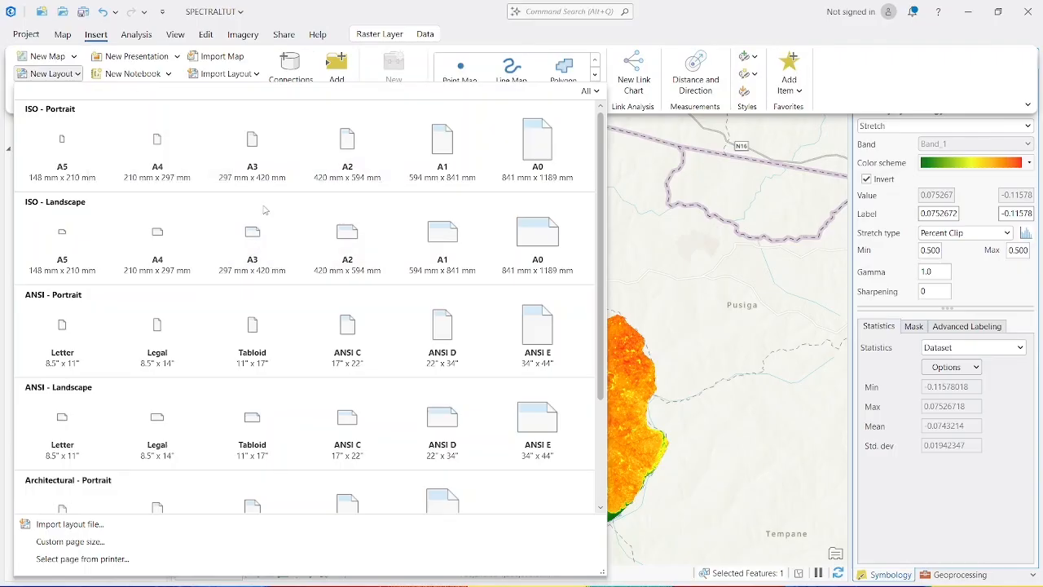
left_click(259, 237)
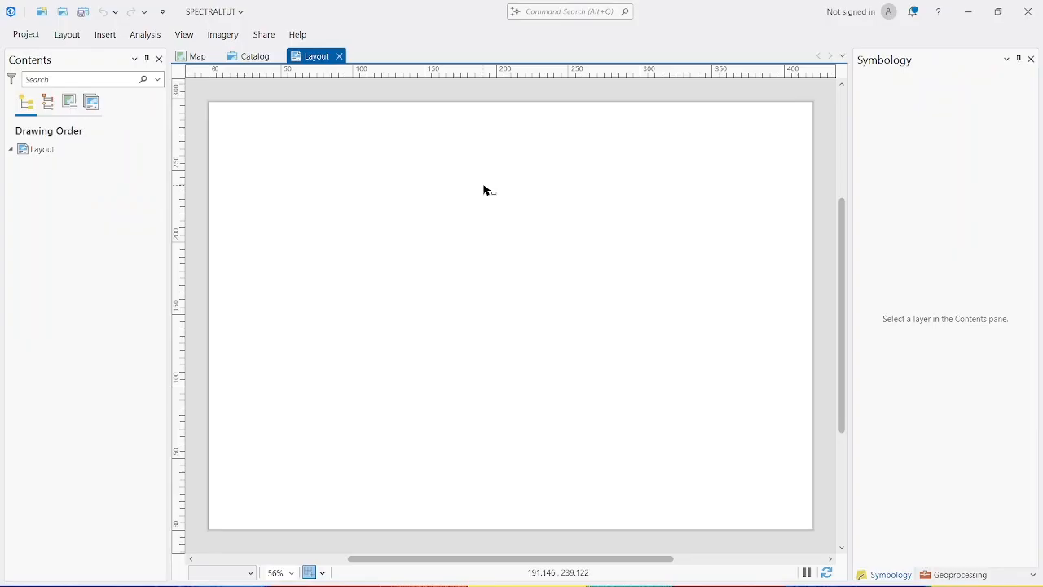
Step: Insert a map frame of the map at 1:165,282, about 260 mm wide by 250 mm high, on the layout
left_click(108, 35)
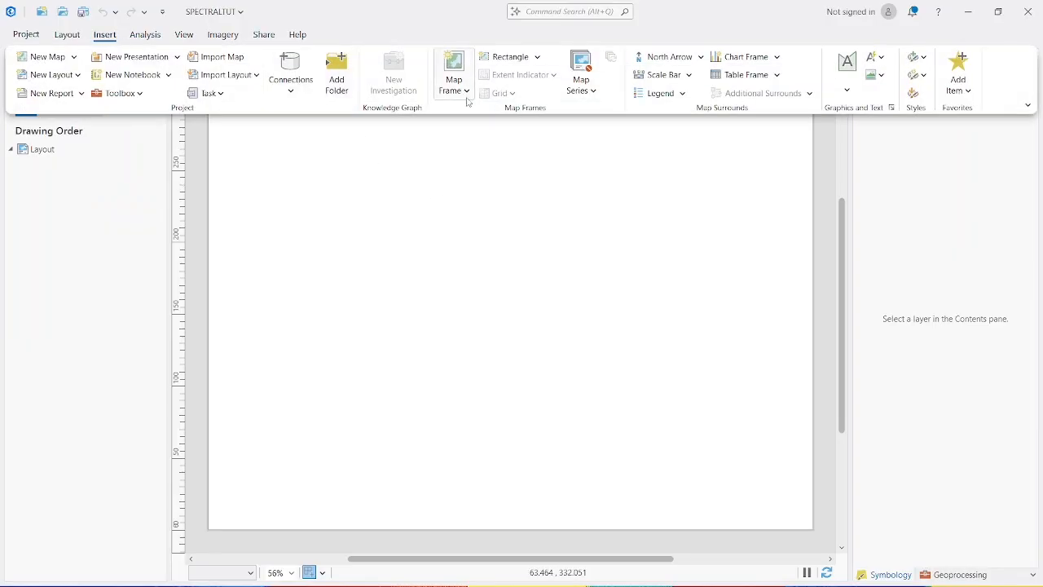
left_click(467, 97)
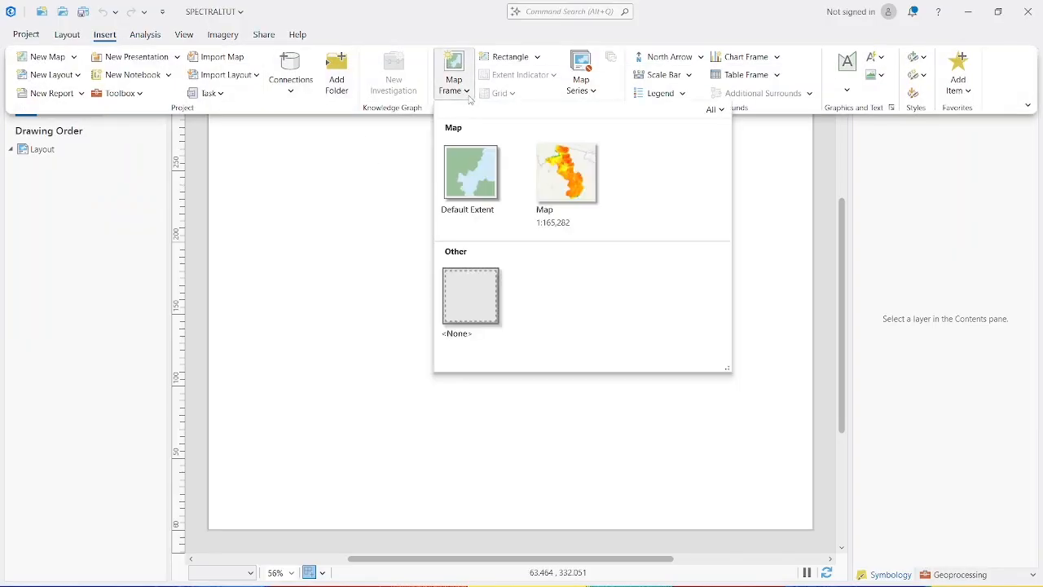
left_click(571, 174)
left_click_drag(250, 130, 629, 494)
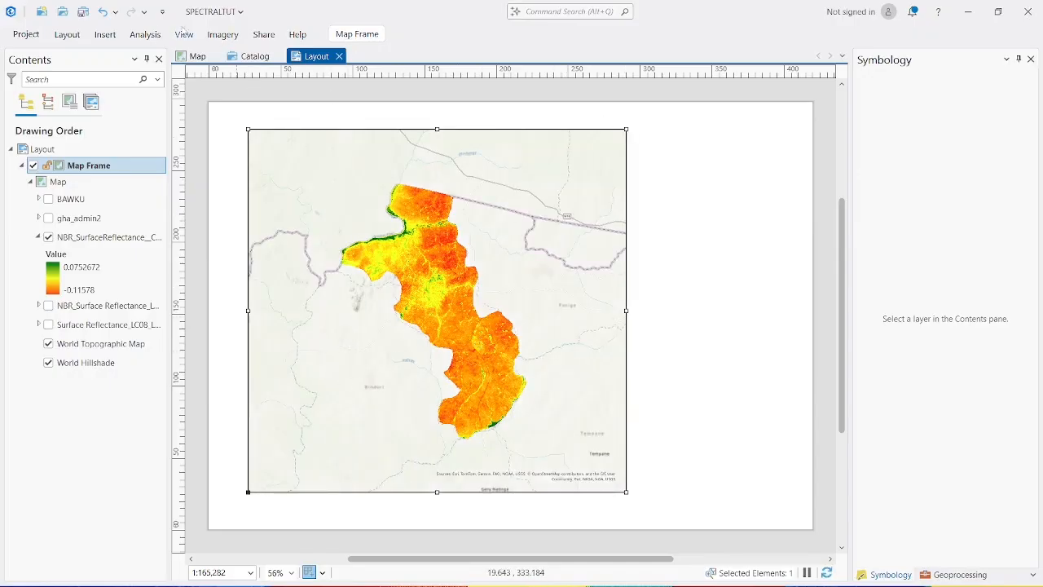
Step: Add a Legend 2 style legend, about 90 by 85 mm, beside the map frame and dismiss the notification
left_click(104, 37)
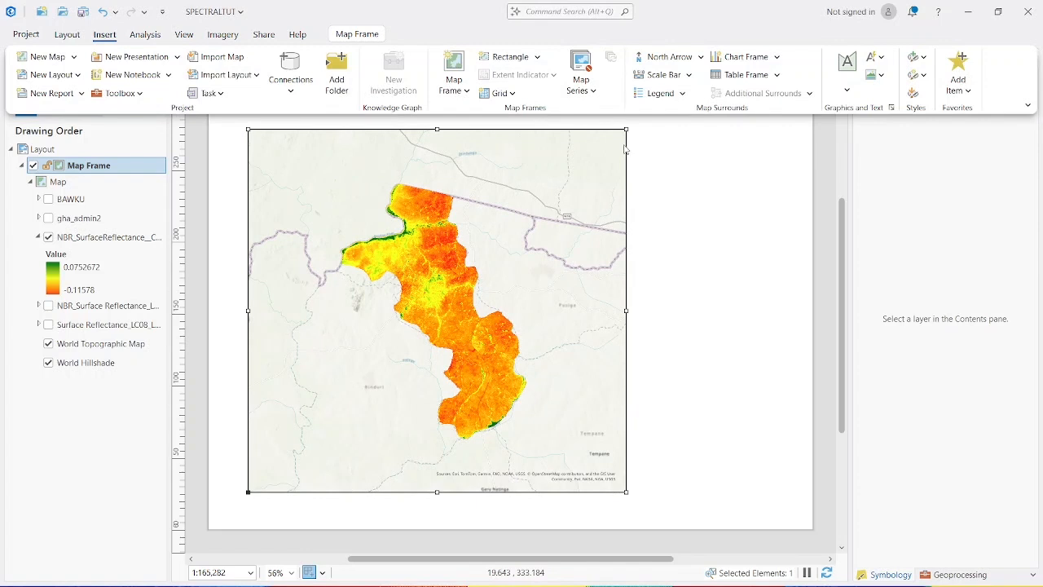
left_click(683, 94)
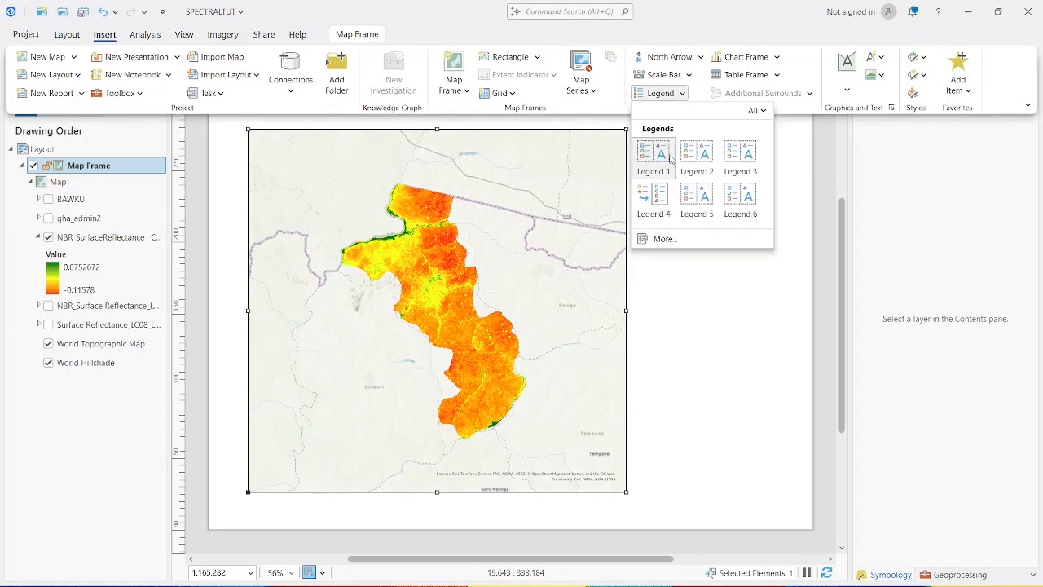
left_click(699, 156)
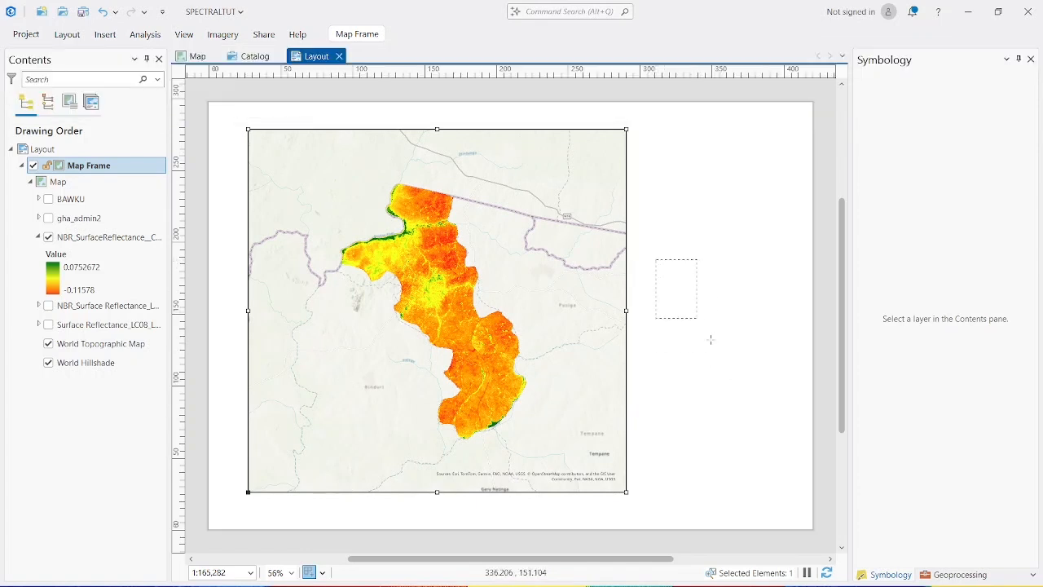
left_click_drag(710, 340, 786, 383)
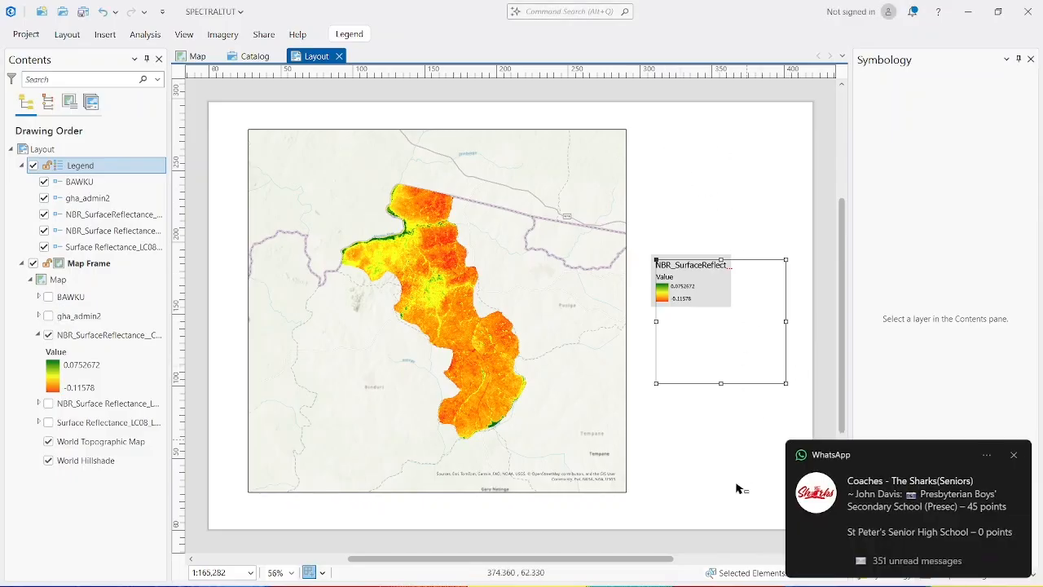
left_click(1014, 457)
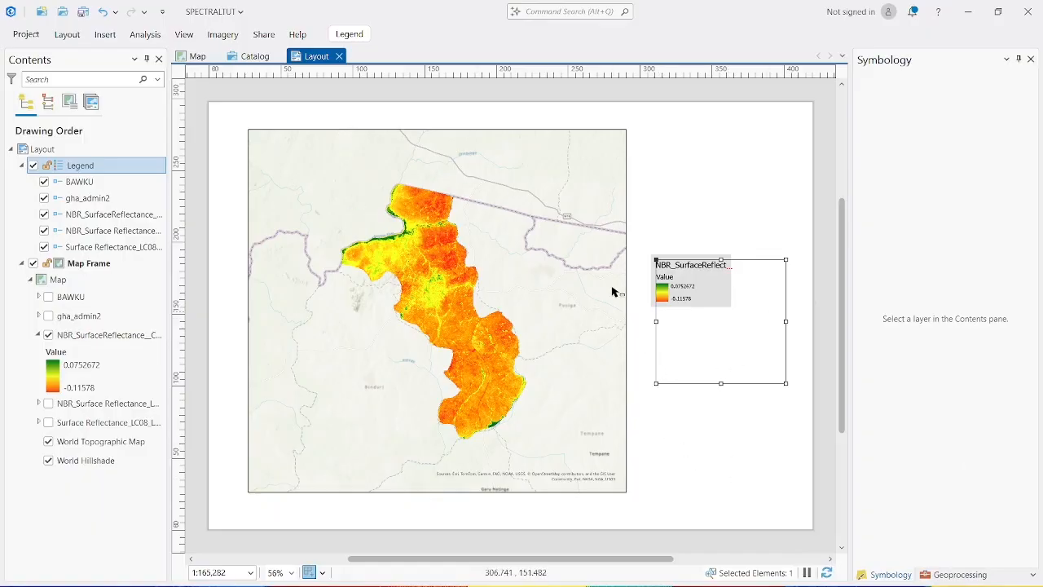
Step: Return to the map view and collapse and hide the NBR_SurfaceReflectance__Clip layer
left_click(194, 57)
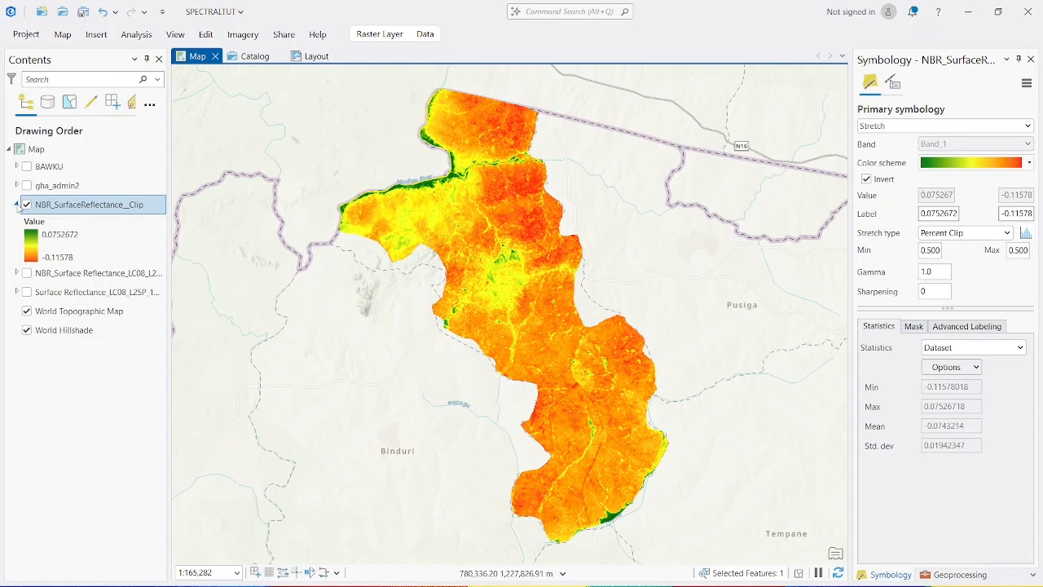
left_click(17, 204)
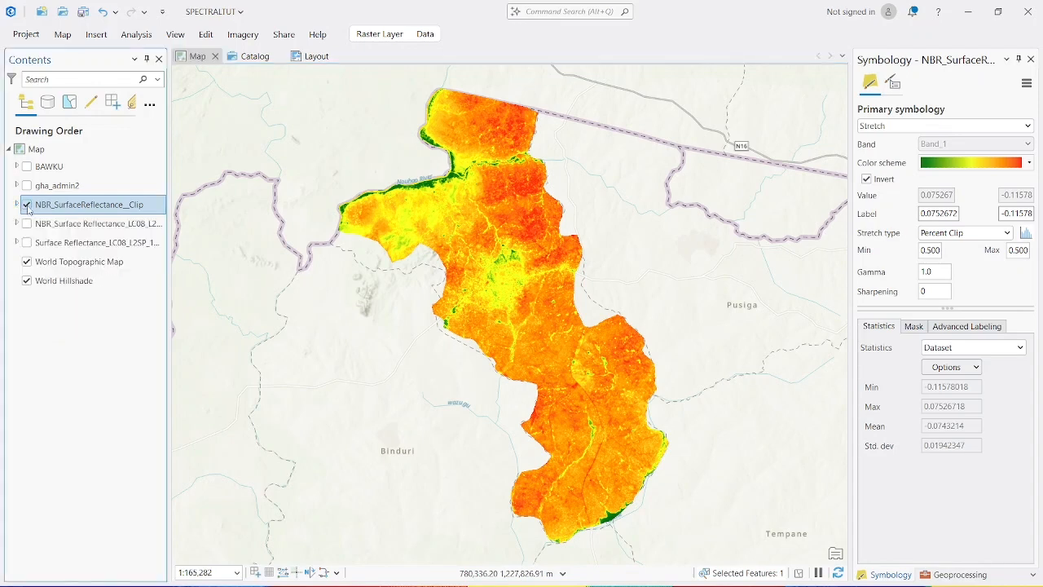
left_click(27, 204)
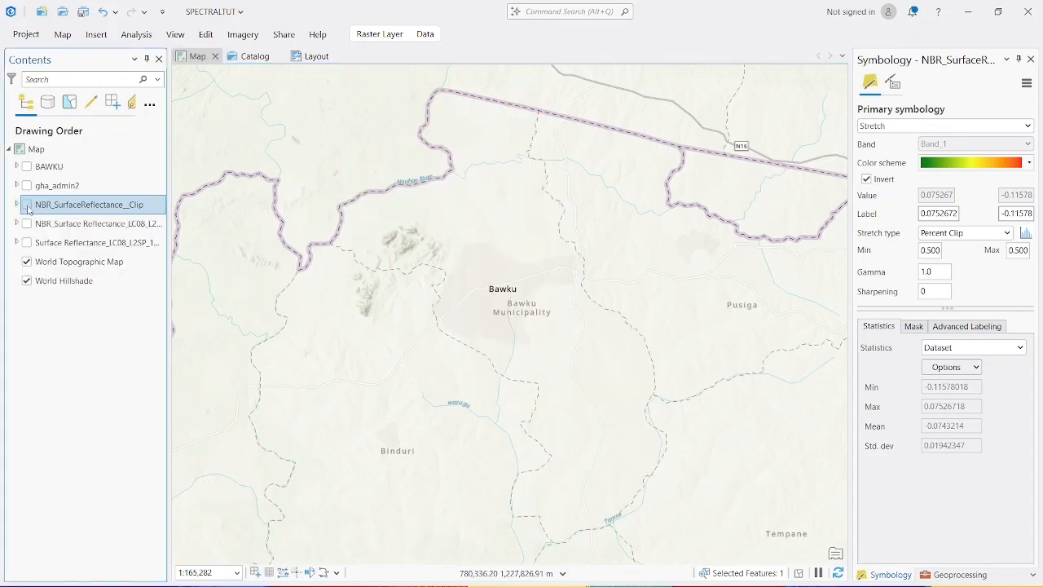
Step: Browse the catalog to the LC08_L2SP_194056_20260109_20260115_02_T1 DUNKWA folder inside SPECTRAL INDICES > LANDSAT
right_click(254, 57)
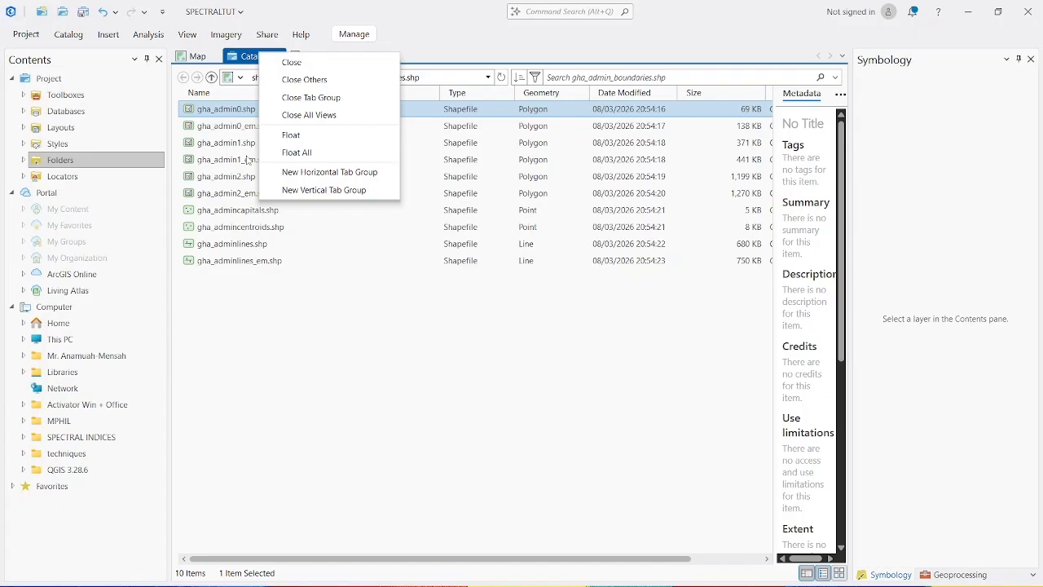
left_click(211, 78)
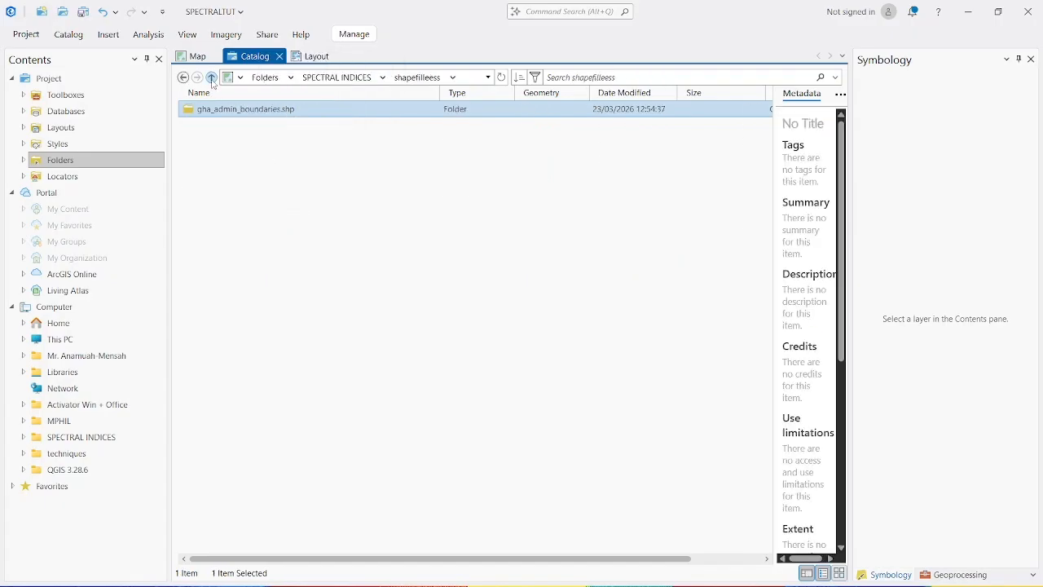
left_click(211, 78)
double_click(226, 126)
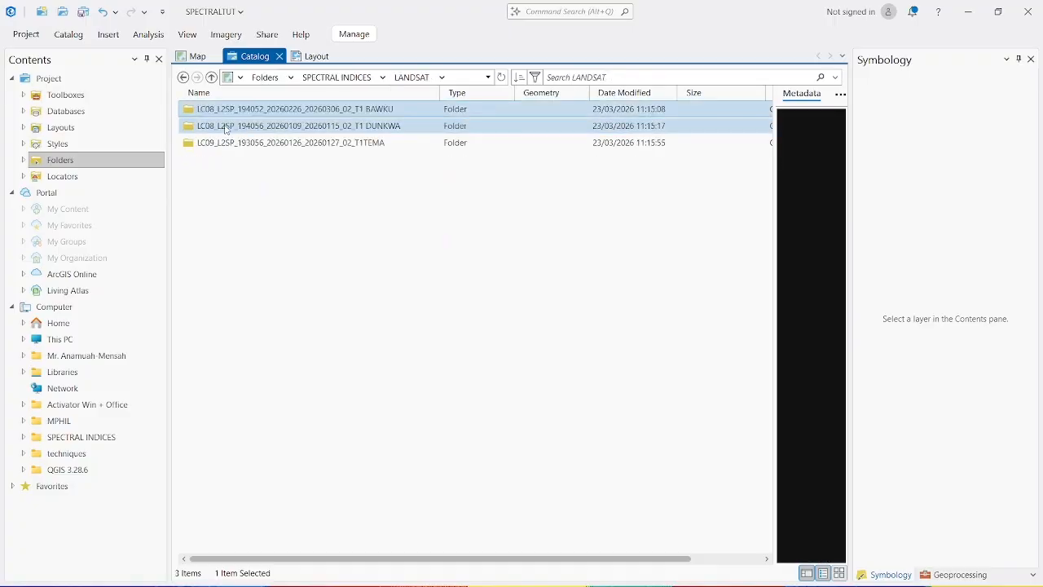
double_click(300, 131)
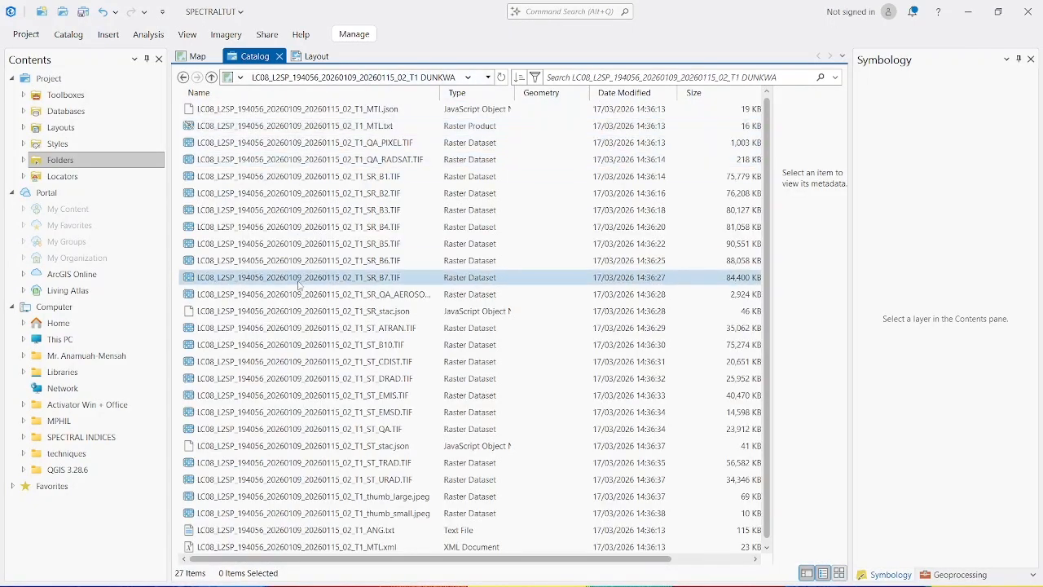
Step: Add the Dunkwa scene's MTL.txt raster product and its SR_B2 through SR_B7 TIF bands to the map
left_click(306, 128)
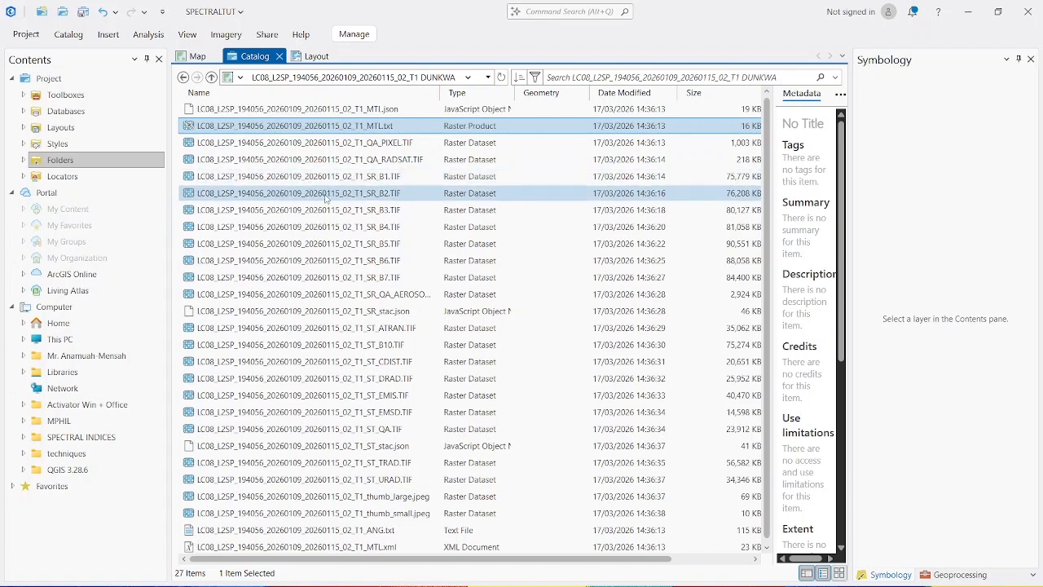
left_click(328, 194, "ctrl")
left_click(328, 211, "ctrl")
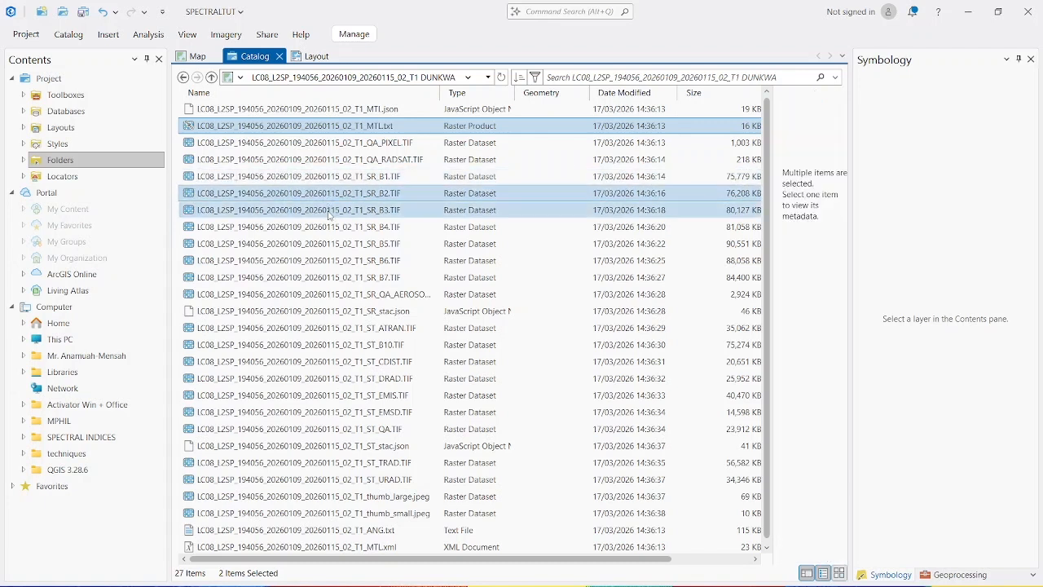
left_click(326, 228, "ctrl")
left_click(322, 243, "ctrl")
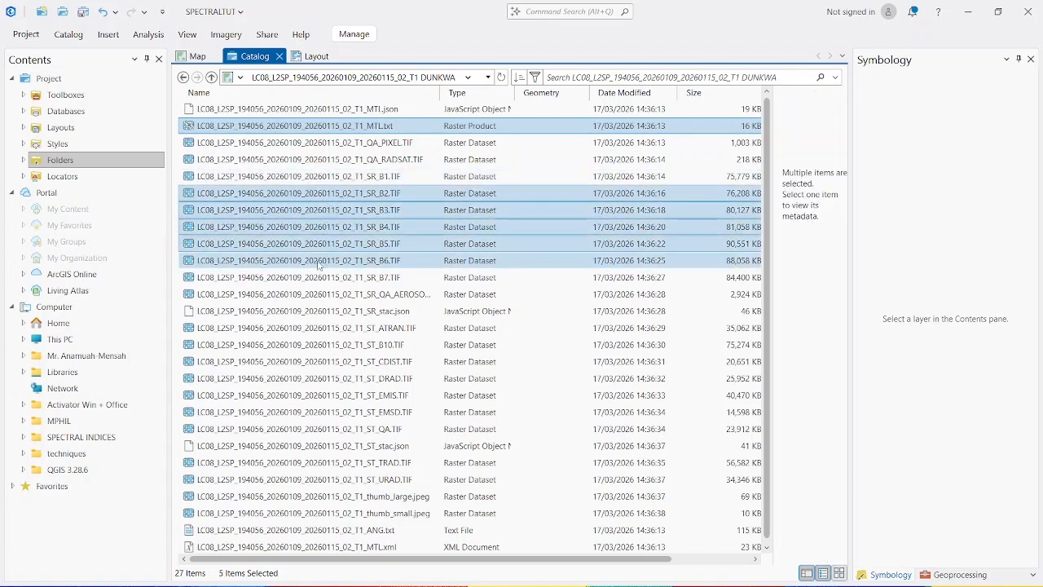
left_click(318, 261, "ctrl")
left_click(313, 278, "ctrl")
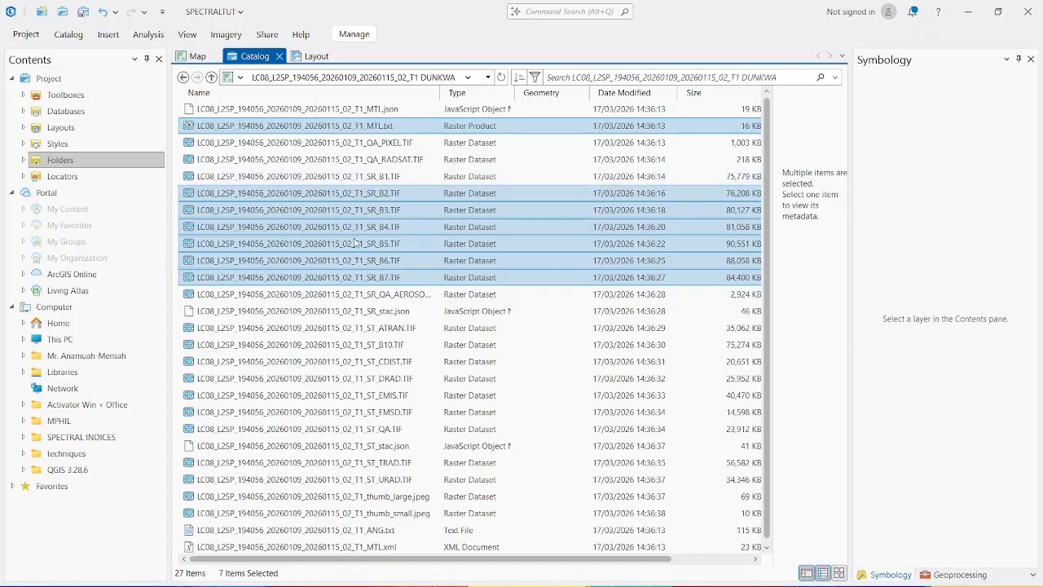
right_click(328, 209)
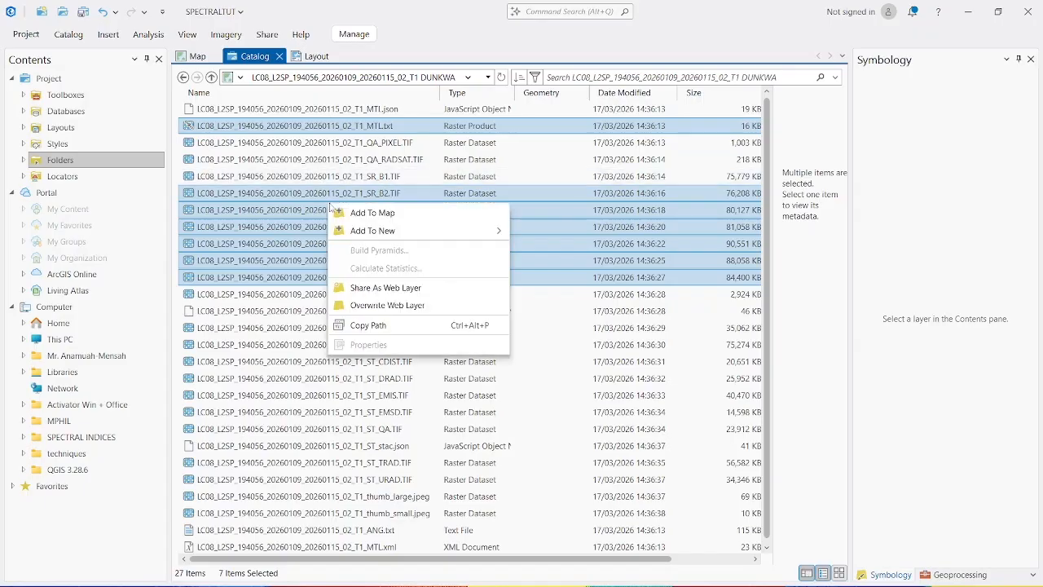
left_click(372, 213)
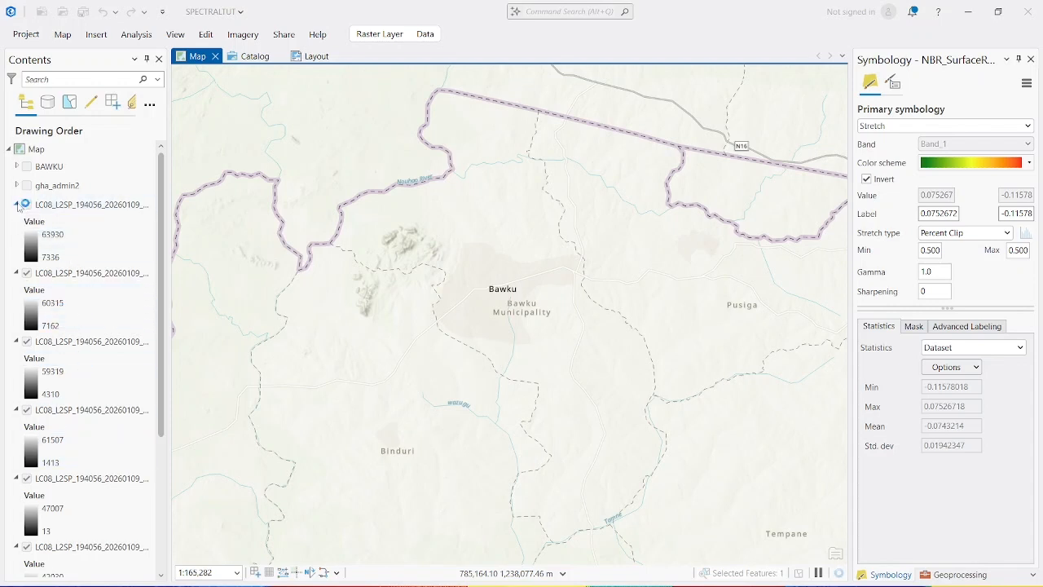
Step: Collapse the legends of the six added LC08_L2SP_194056 band layers in the layer list
left_click(17, 205)
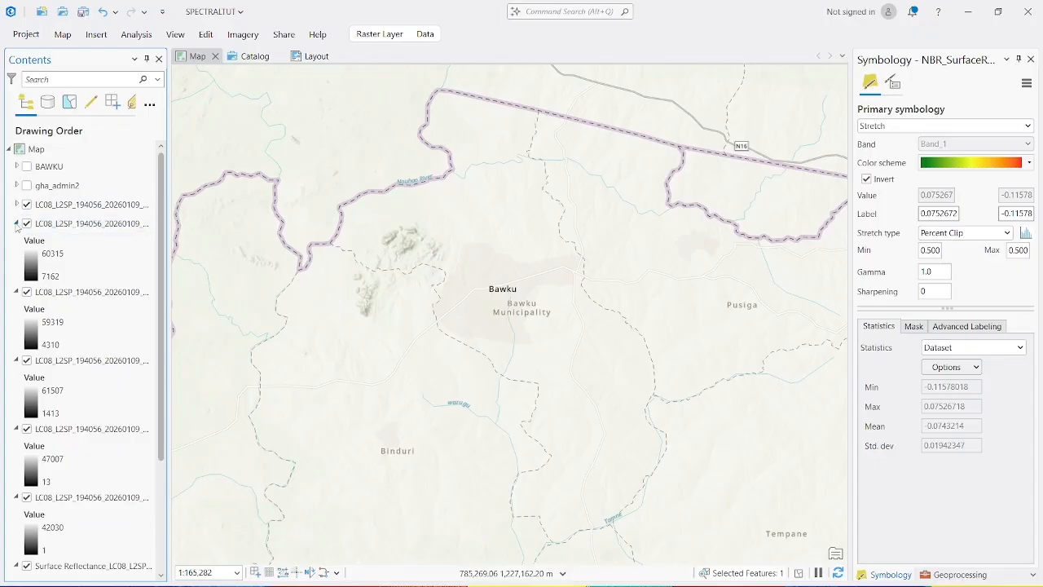
left_click(16, 223)
left_click(17, 242)
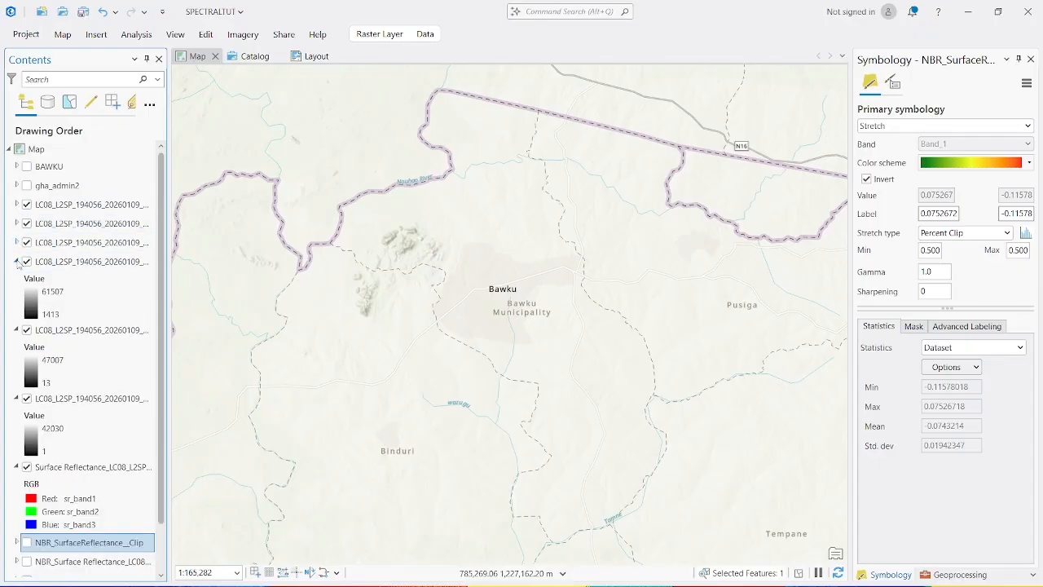
left_click(16, 261)
left_click(16, 280)
left_click(18, 300)
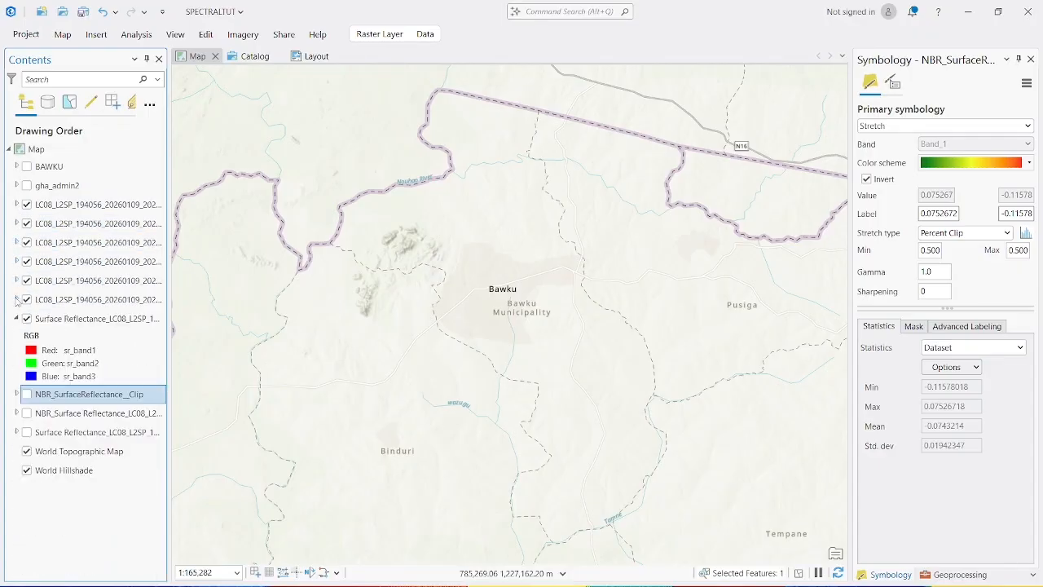
Step: Zoom the map to the uppermost LC08_L2SP_194056 band layer and select the new, visible Surface Reflectance layer
right_click(61, 212)
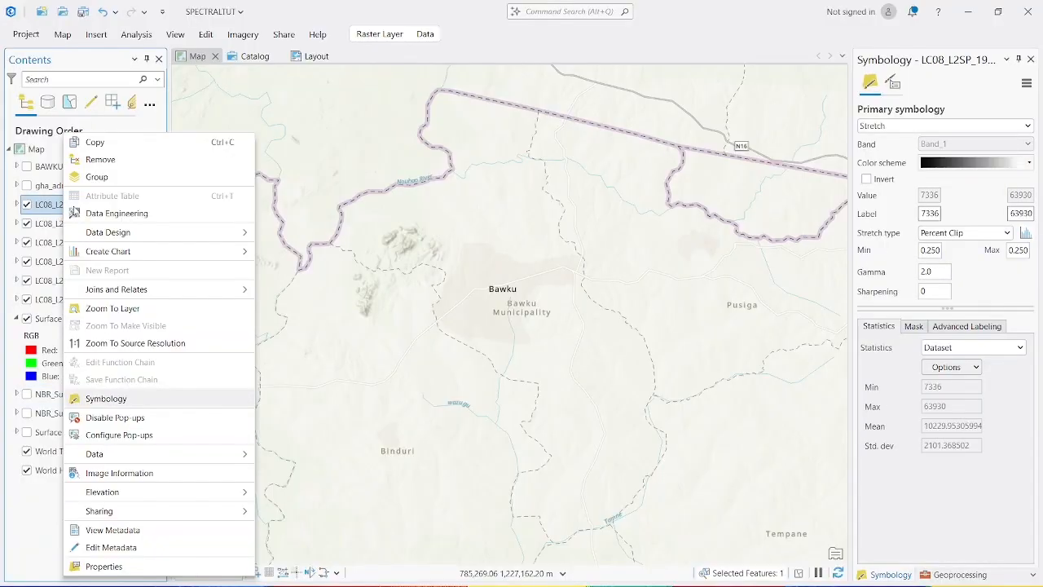
left_click(113, 308)
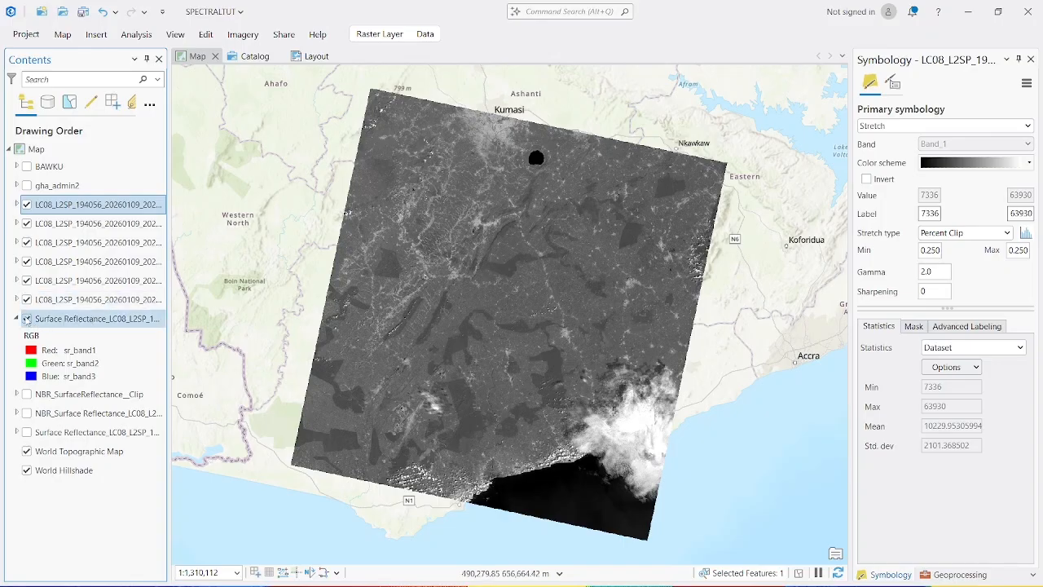
left_click(27, 319)
left_click(27, 319)
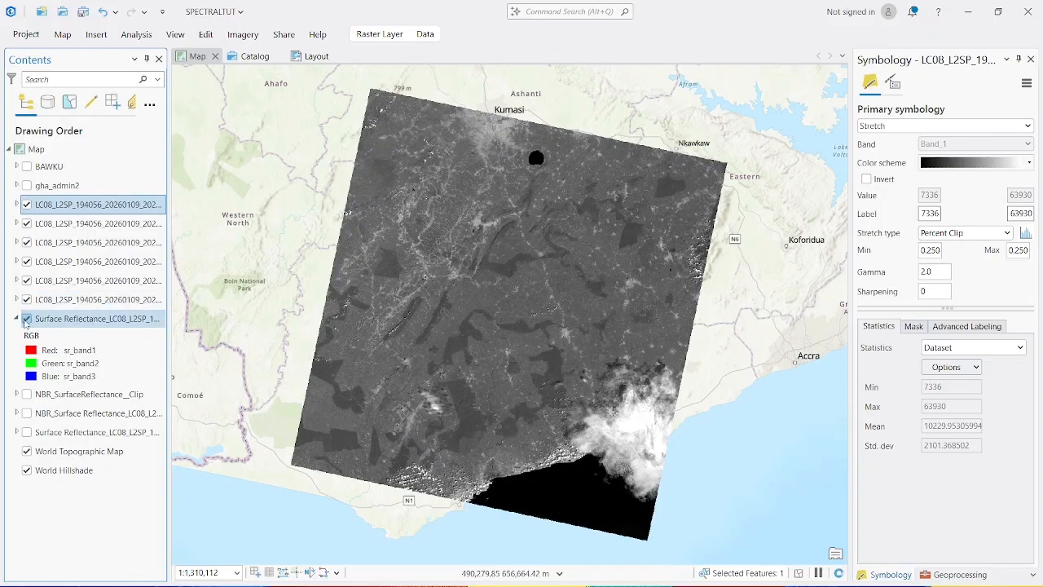
left_click(50, 321)
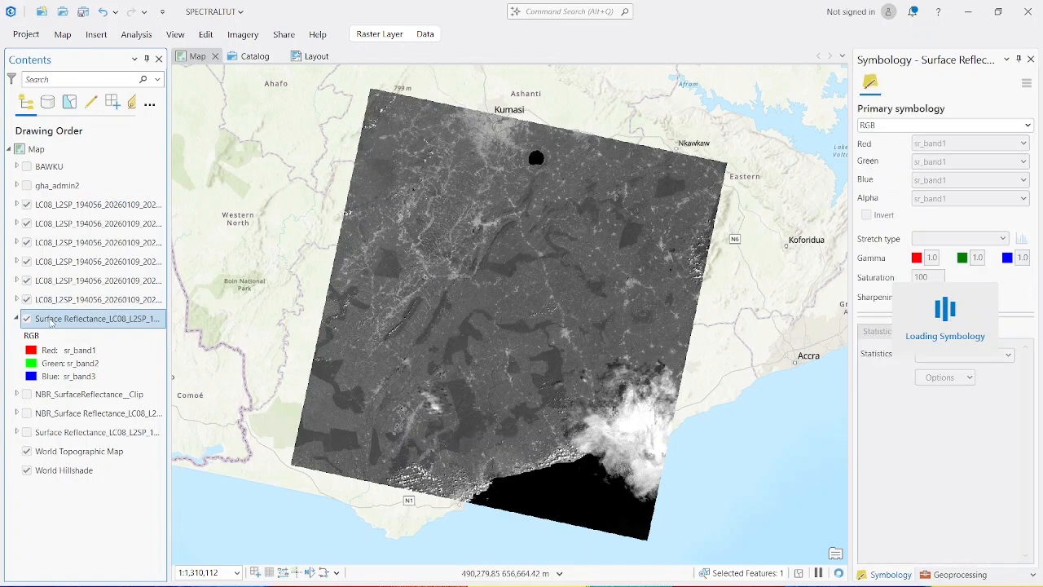
right_click(78, 325)
left_click(93, 300)
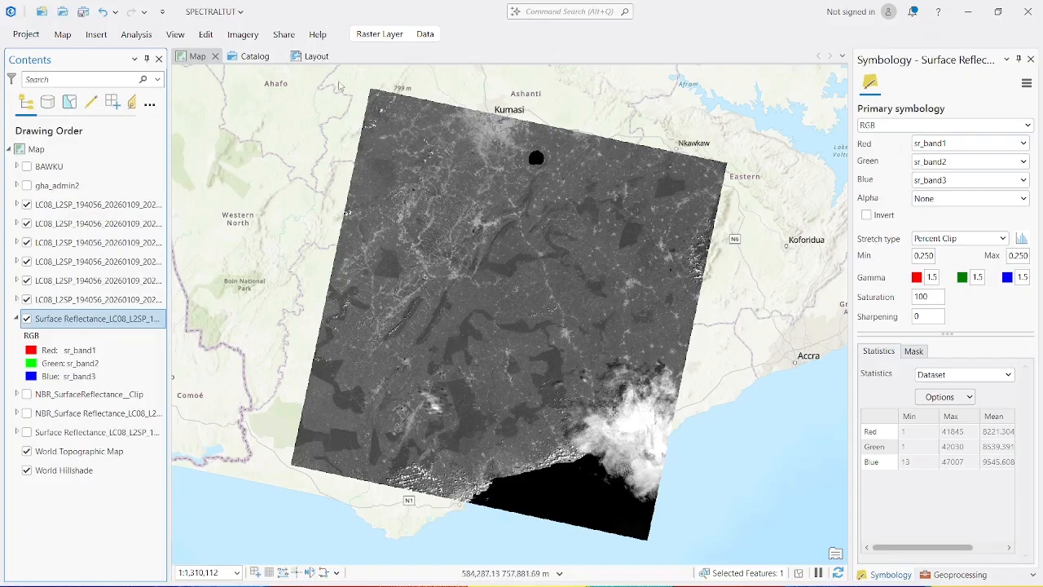
Step: Look over the available spectral indices for the Surface Reflectance layer, including the NDMI description
left_click(244, 38)
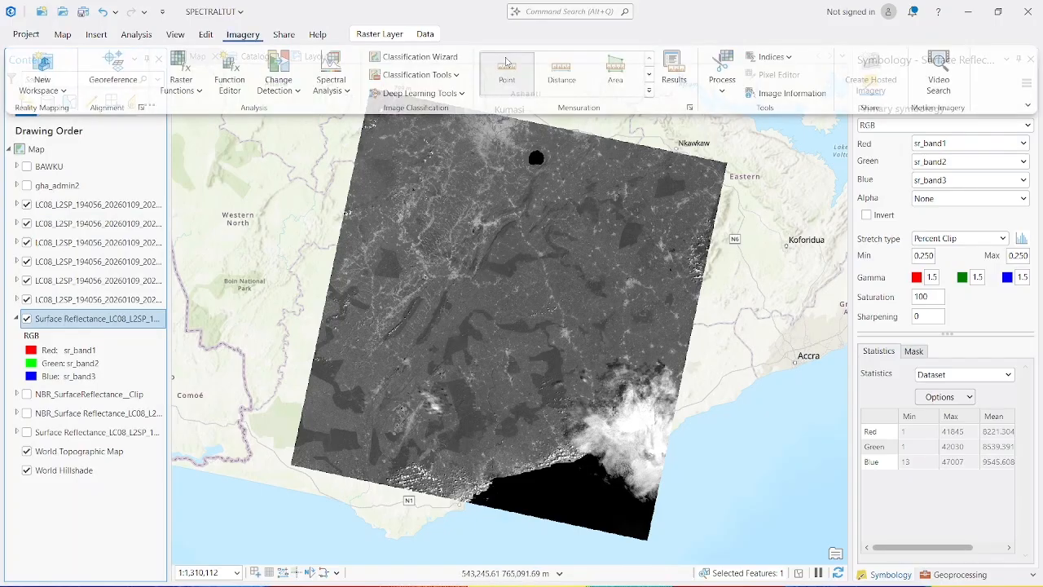
left_click(770, 57)
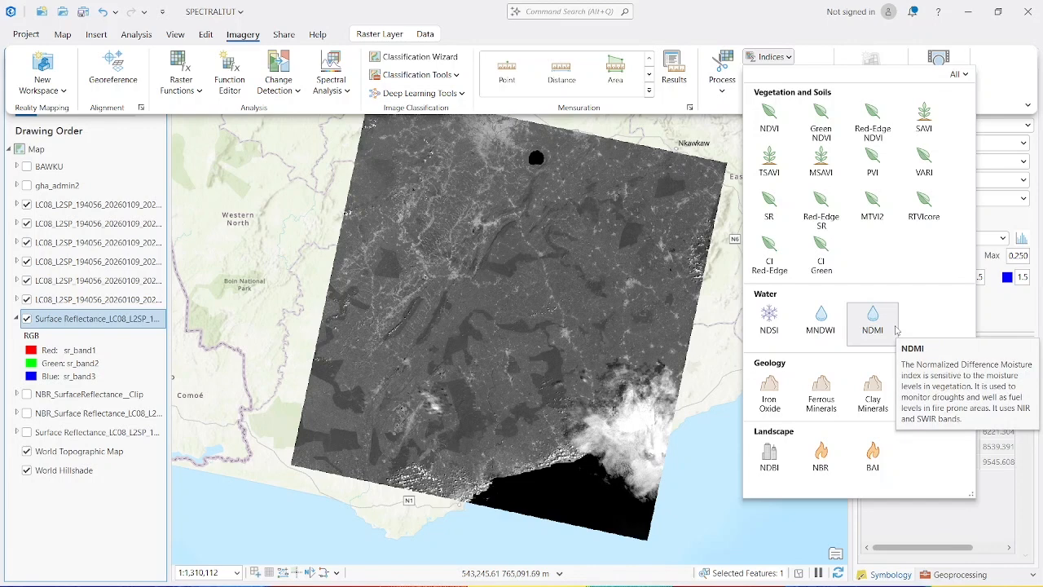
left_click(669, 12)
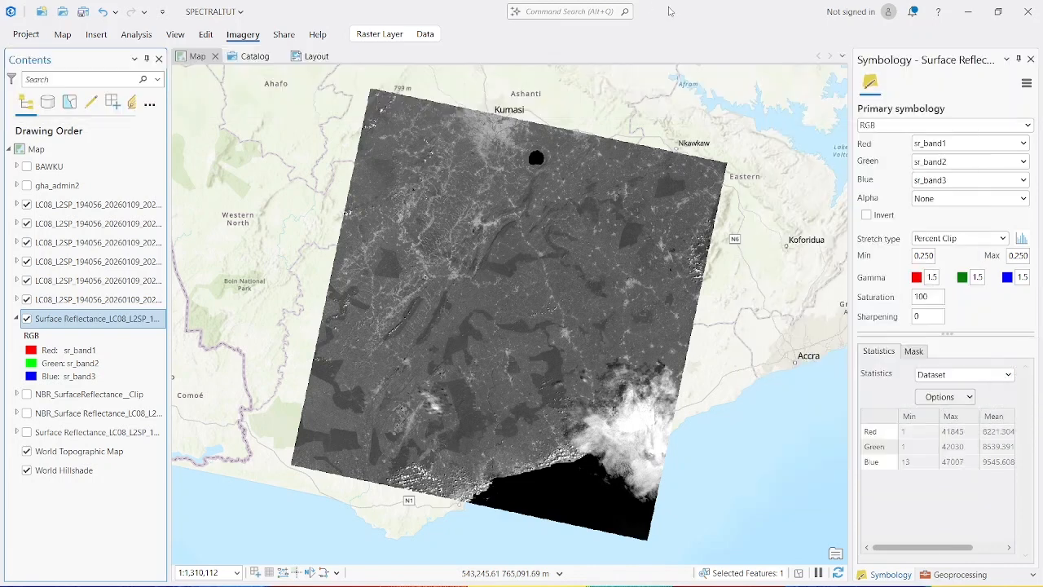
Step: Search the geoprocessing tools for the Raster Calculator from Spatial Analyst Tools and open it with more room for the expression
left_click(575, 12)
left_click(567, 47)
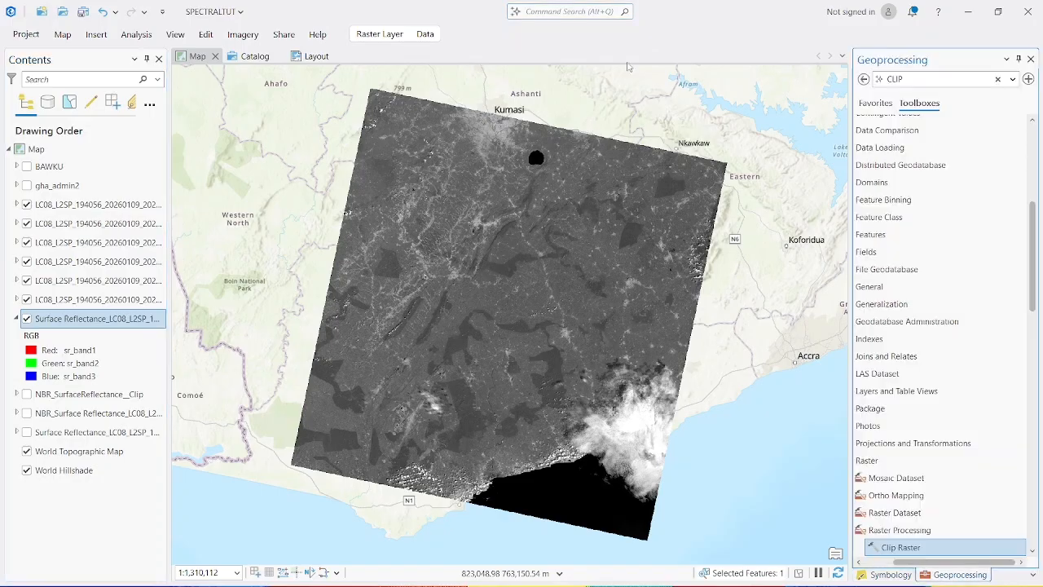
left_click(998, 79)
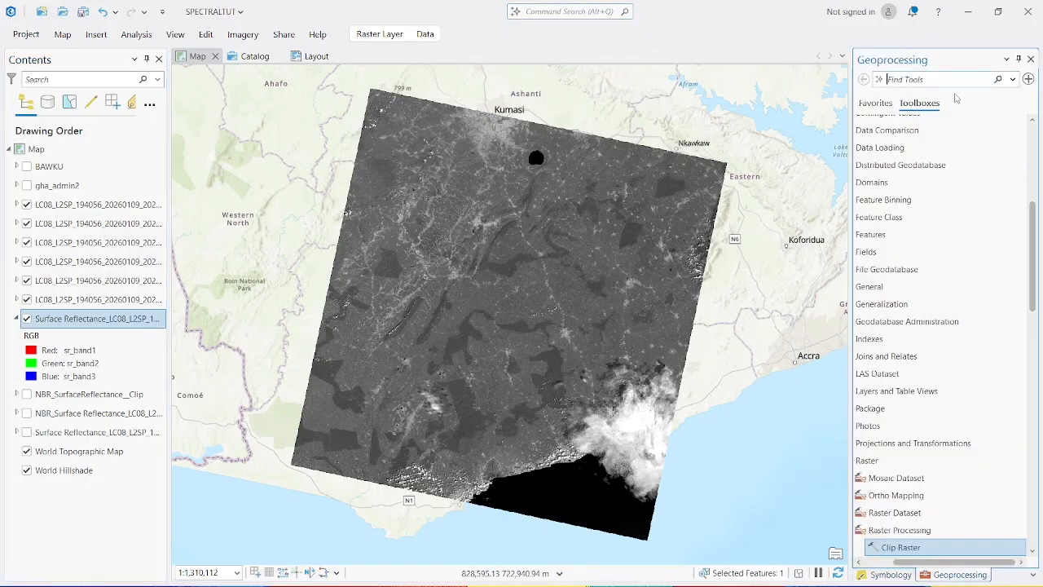
type("RASTER")
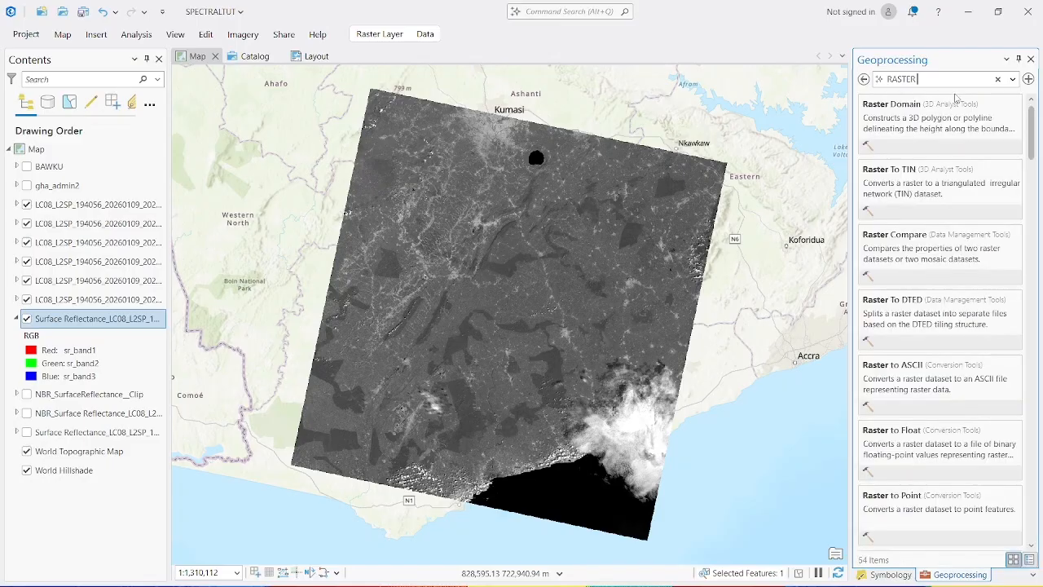
type(" CA")
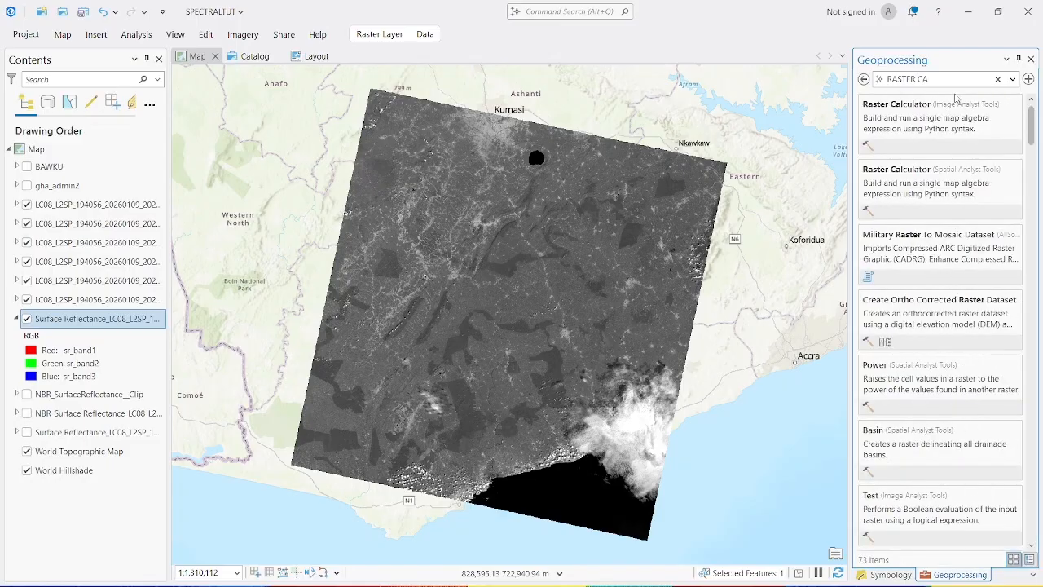
left_click(951, 183)
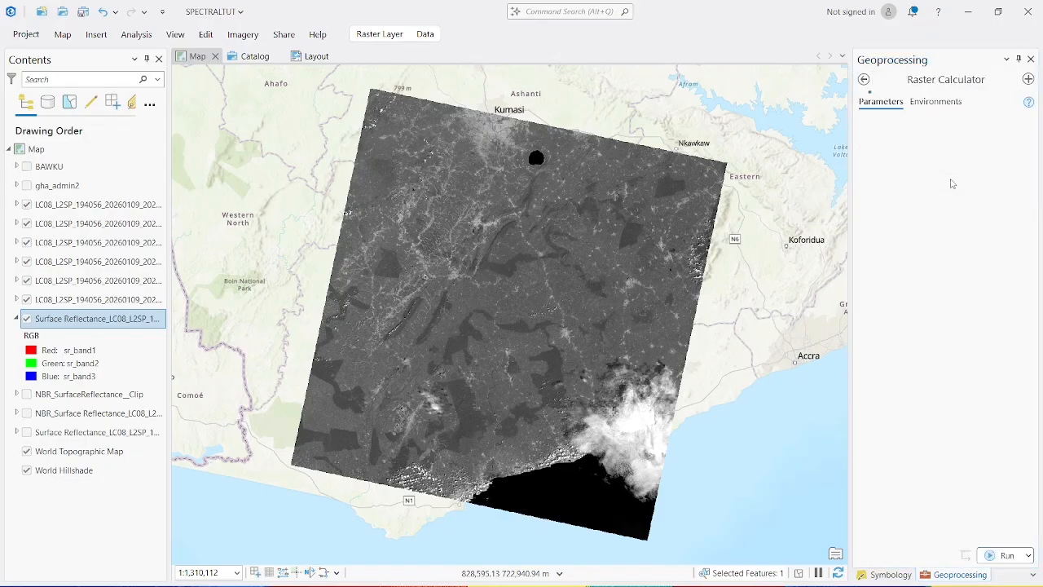
left_click_drag(850, 191, 545, 208)
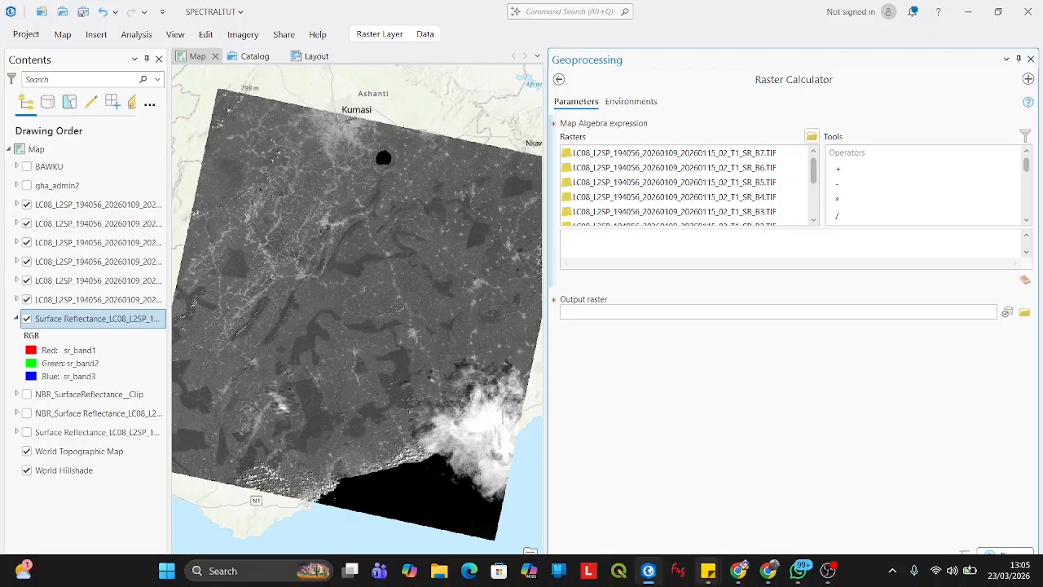
mouse_move(827, 570)
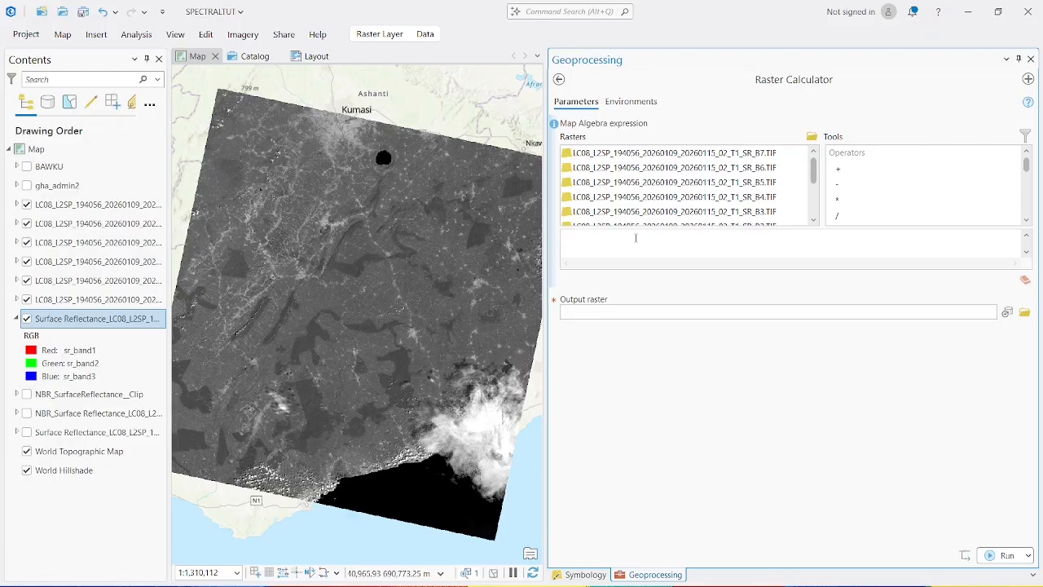
Step: Begin the map algebra expression with two opening parentheses followed by the SR_B6 band
double_click(713, 168)
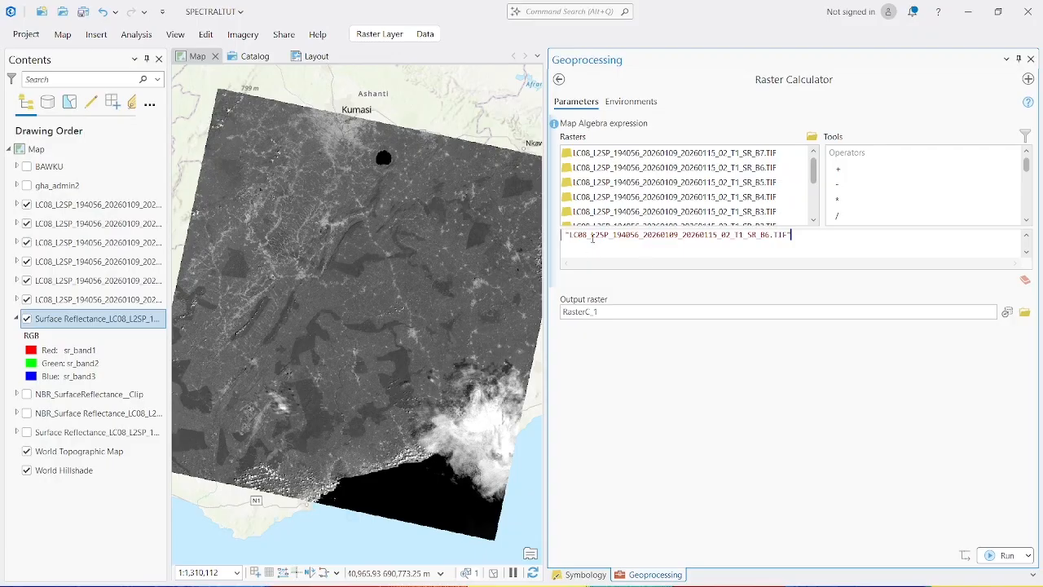
key("Home")
type("((")
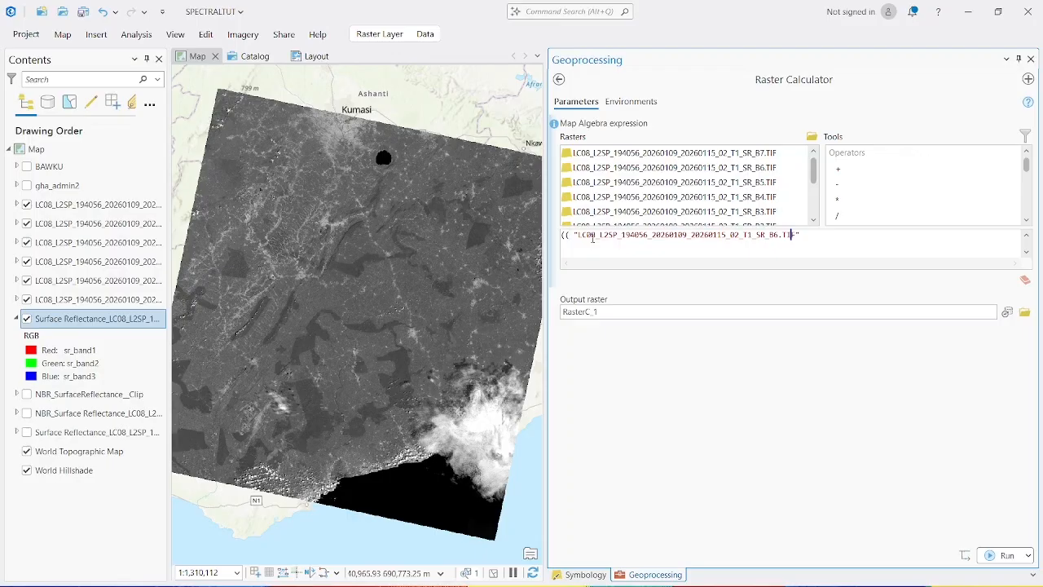
left_click(821, 235)
left_click(838, 171)
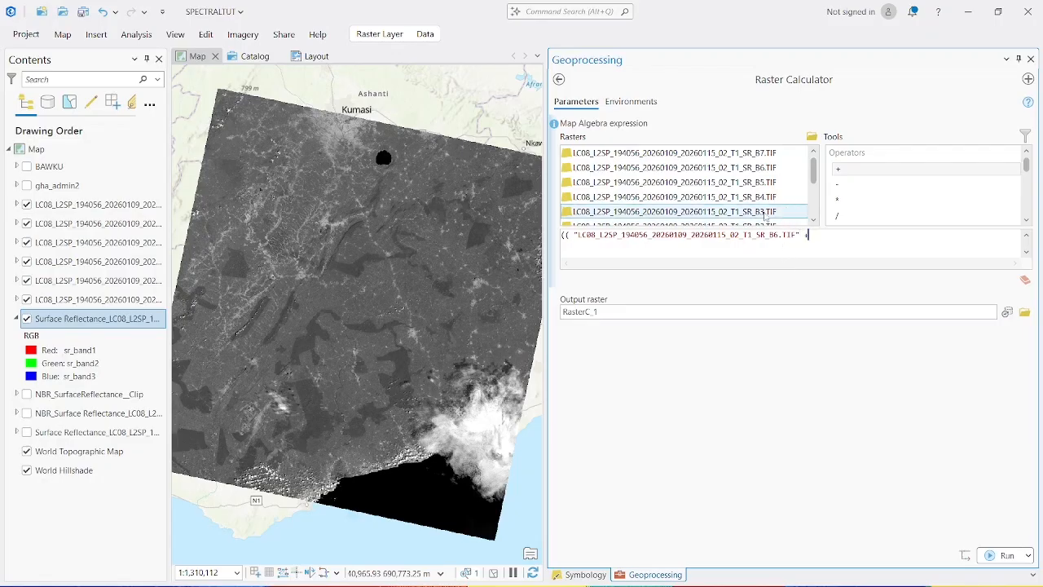
double_click(721, 202)
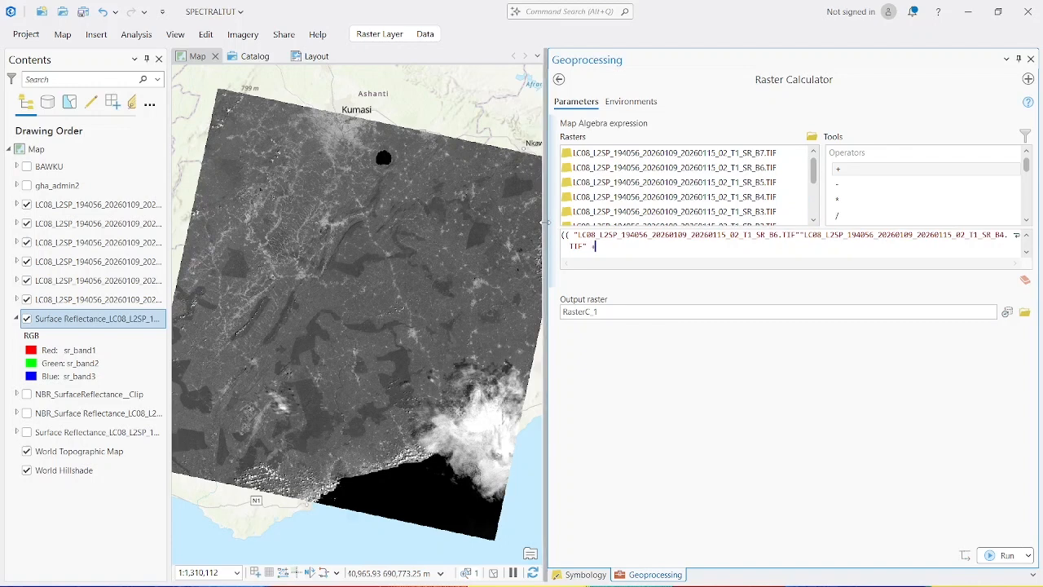
left_click_drag(545, 221, 304, 241)
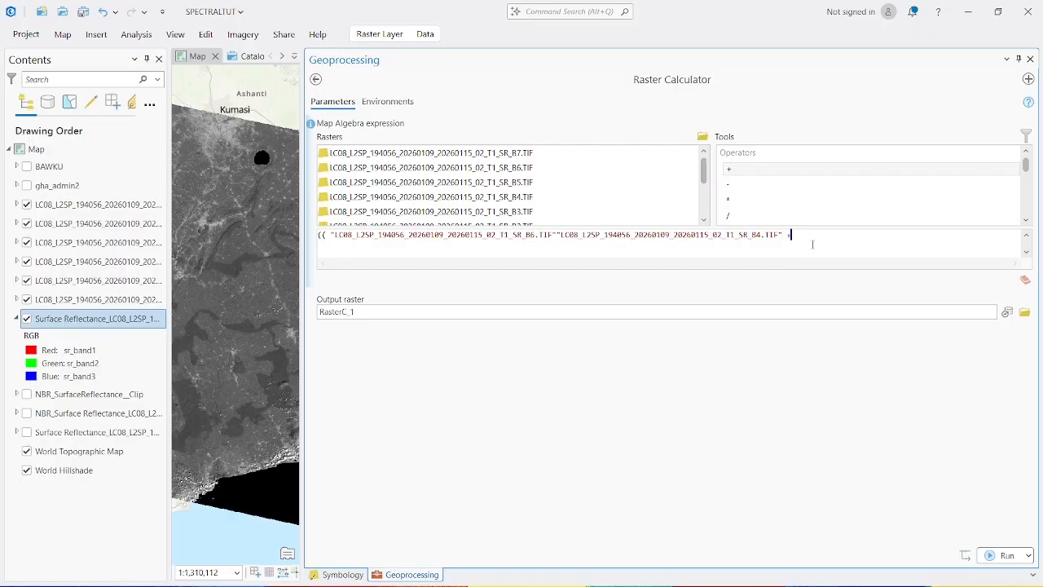
type("+")
left_click_drag(813, 237, 559, 236)
key("BackSpace")
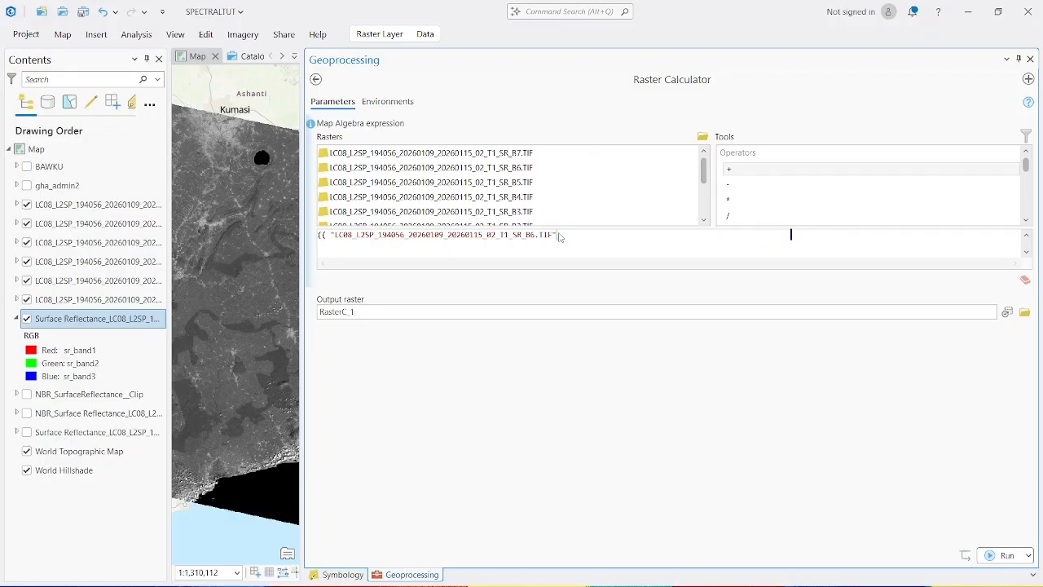
Step: Add the SR_B4 band to SR_B6 in the expression and close the inner parenthesis
double_click(727, 171)
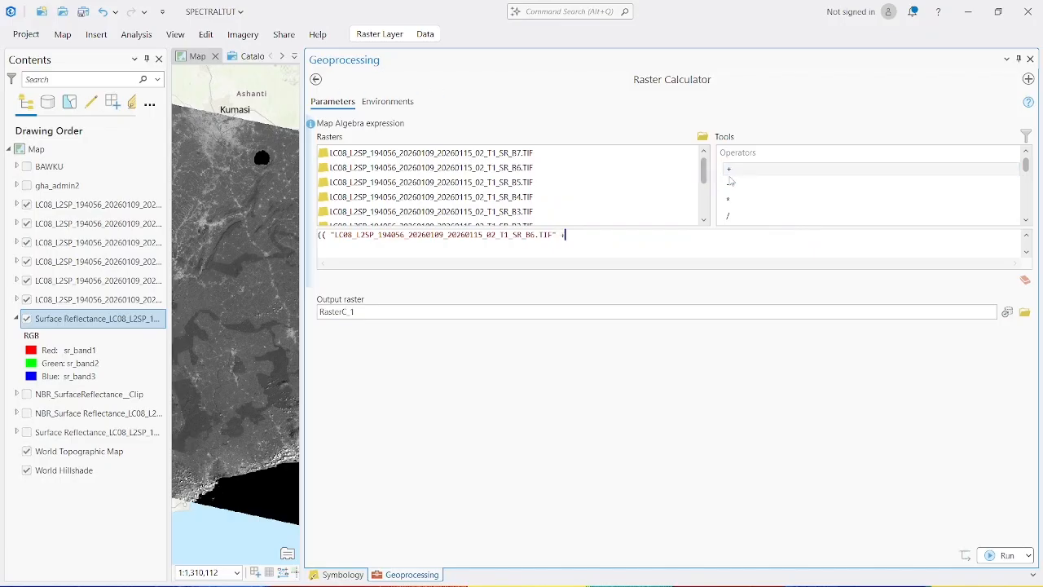
double_click(510, 197)
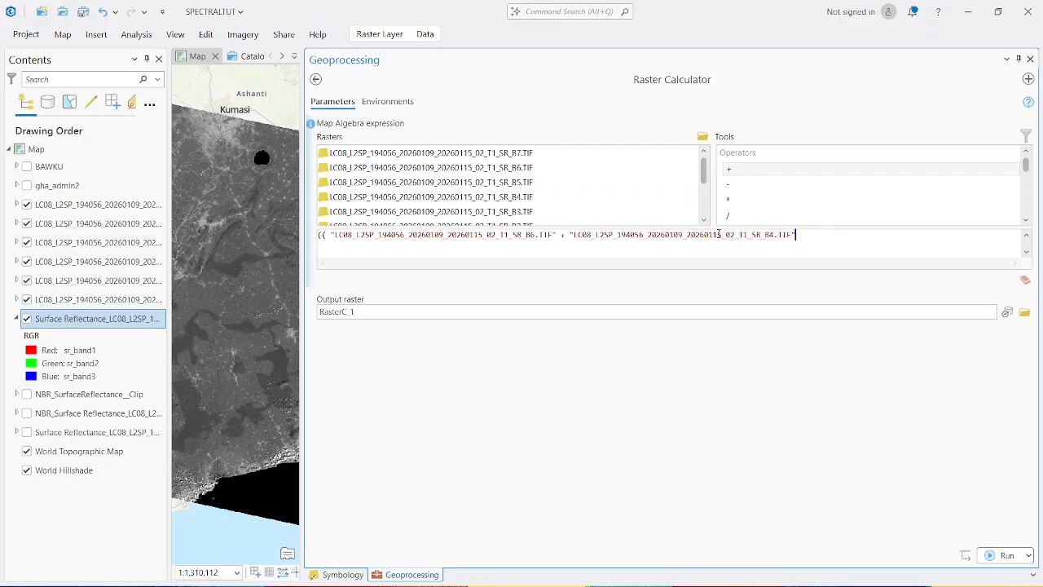
type(")")
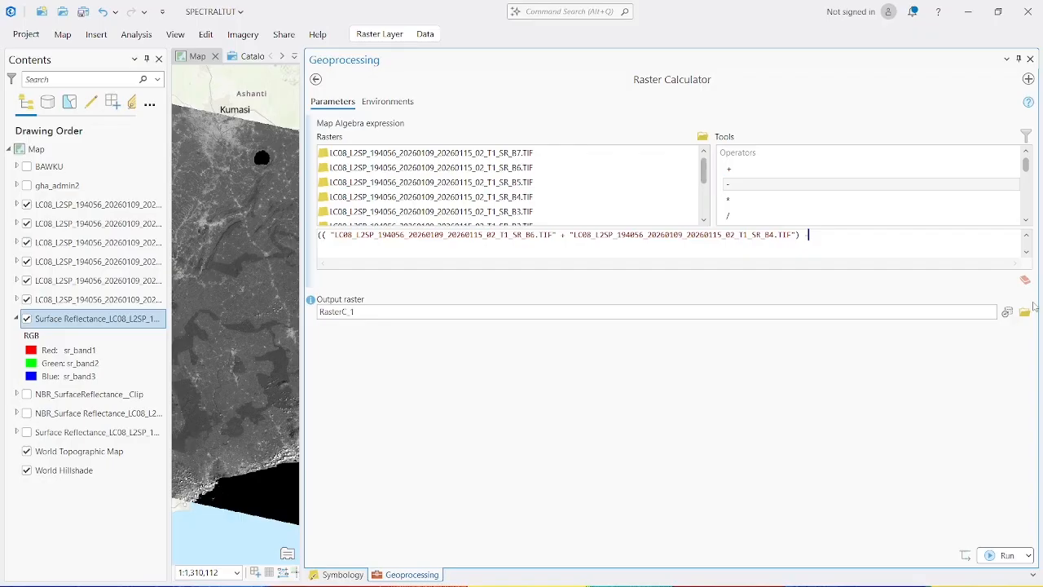
Step: Subtract the parenthesised sum of the SR_B5 and SR_B2 bands and close the numerator with a double parenthesis
type("(")
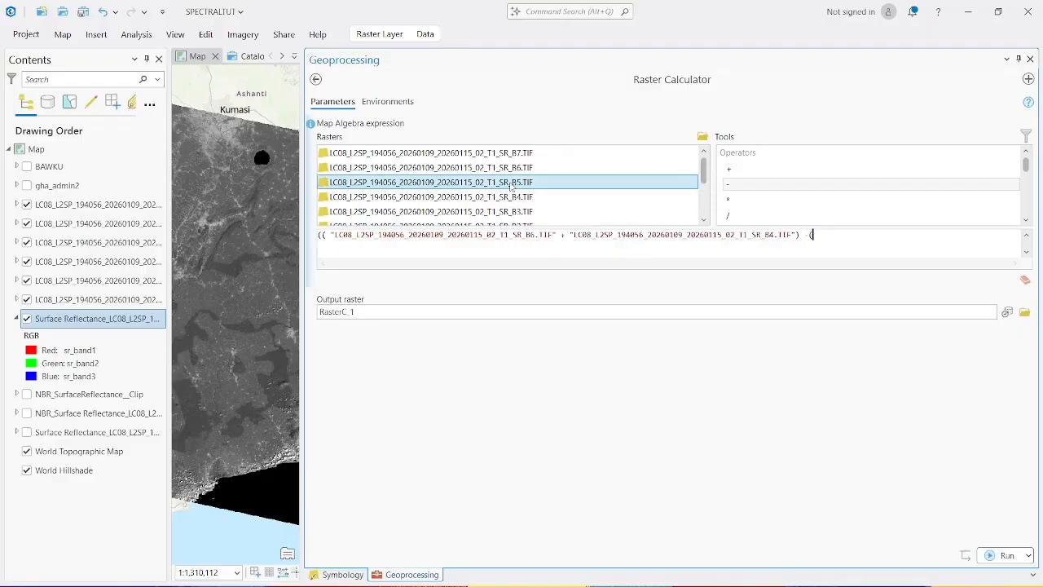
double_click(514, 183)
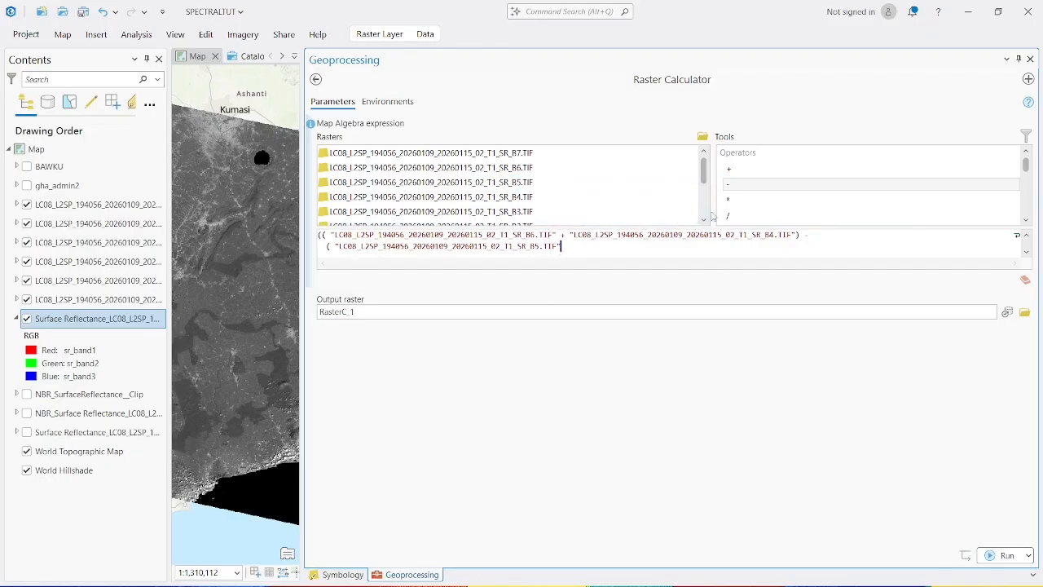
double_click(742, 174)
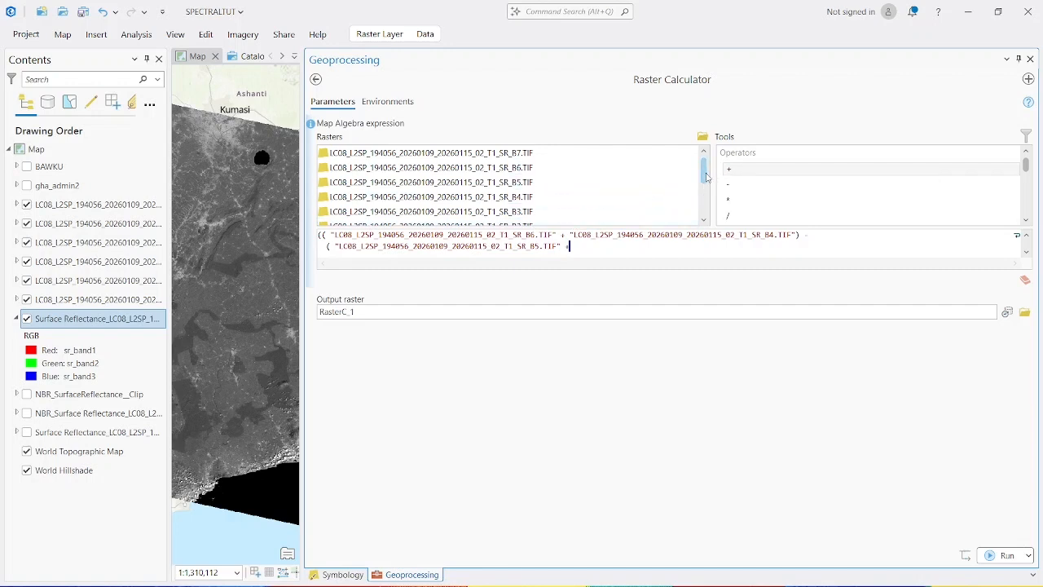
left_click(705, 220)
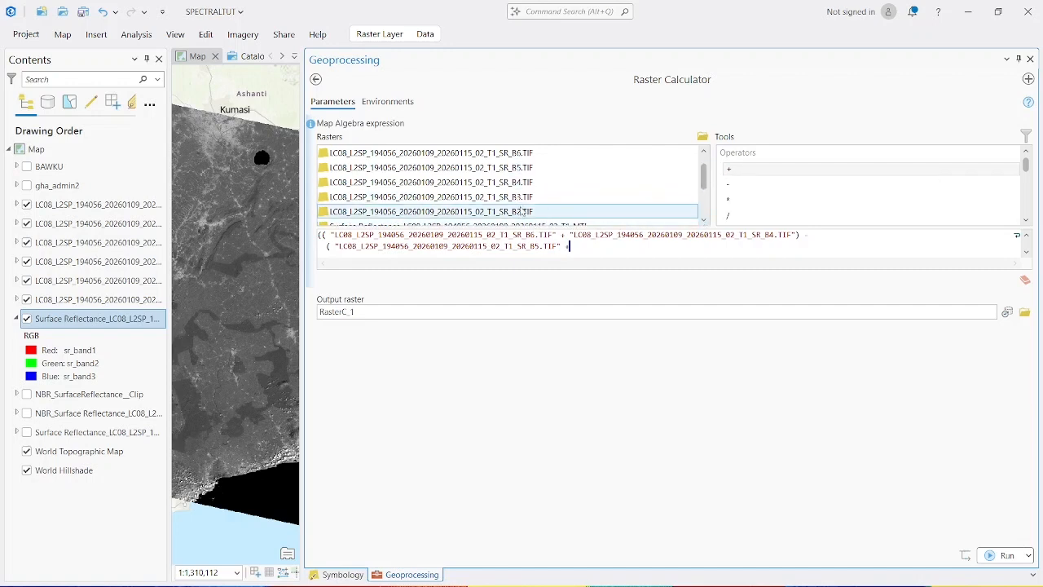
double_click(492, 212)
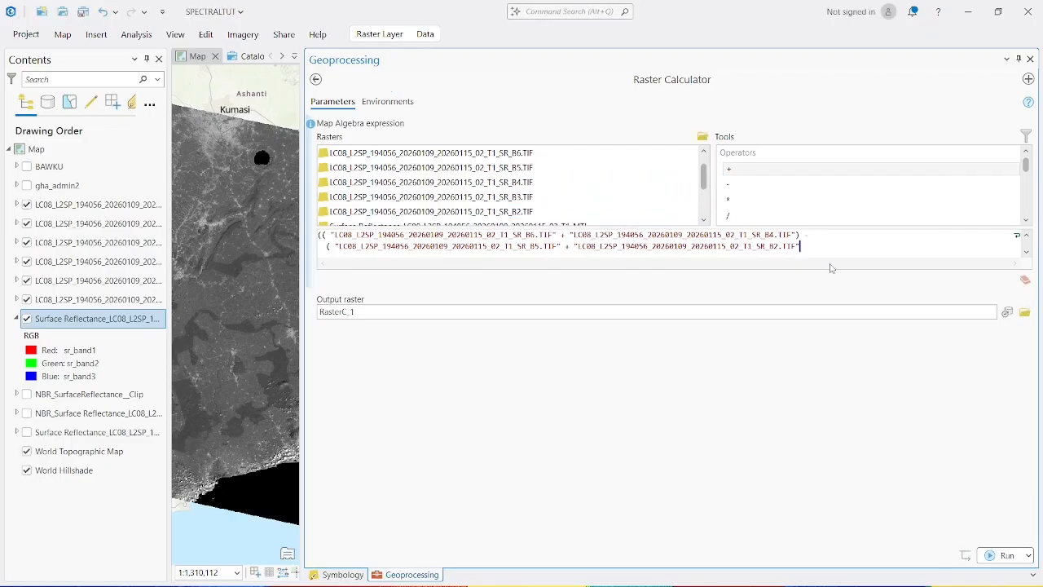
type("))")
left_click(320, 234)
type("()")
Step: Divide the numerator by a pasted copy of the whole bracketed band expression
left_click(733, 219)
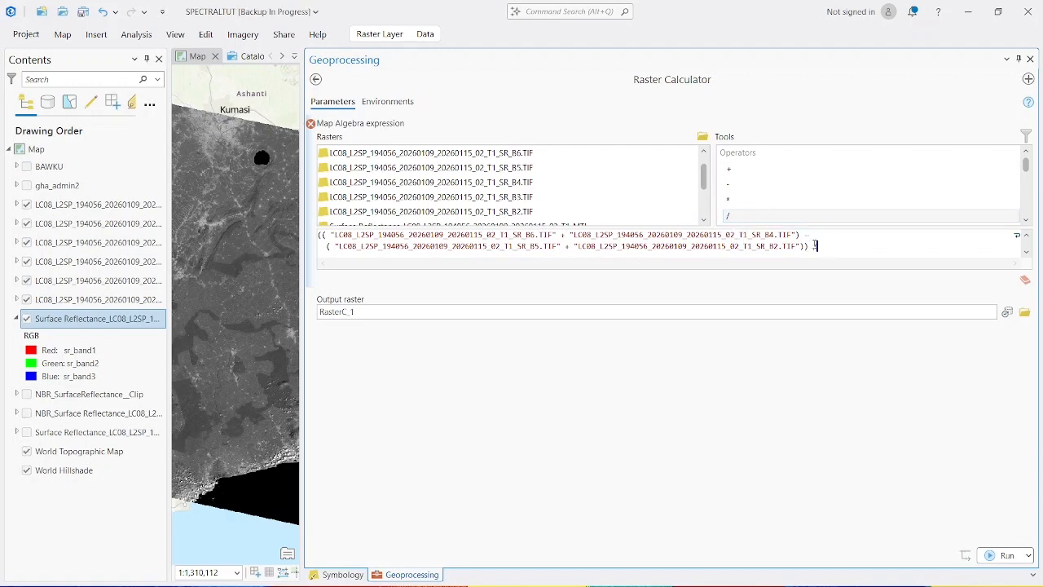
left_click_drag(808, 246, 293, 230)
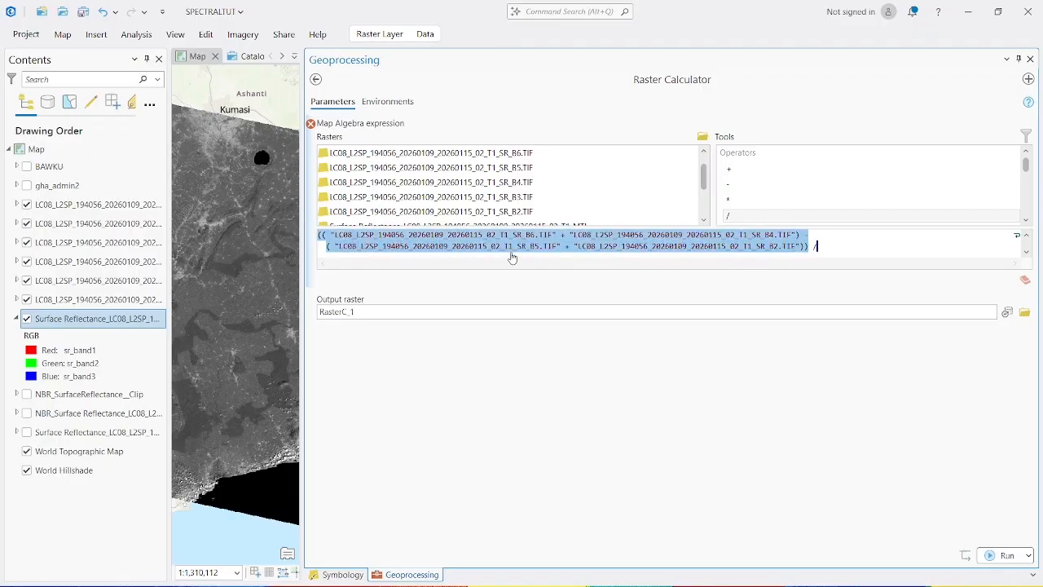
left_click(871, 247)
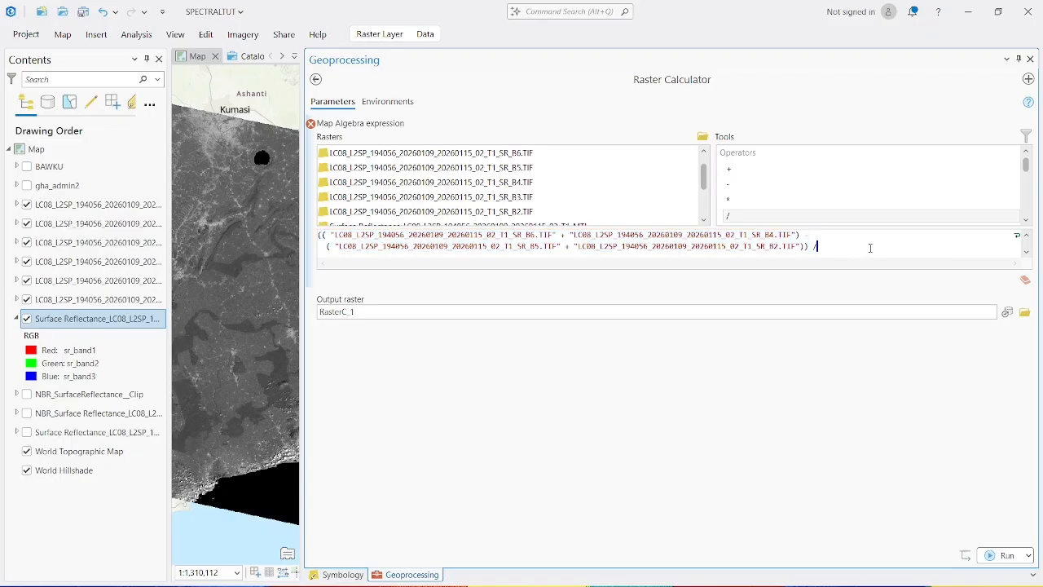
type("(( \"LC08_L2SP_194056_20260109_20260115_02_T1_SR_B6.TIF\" + \"LC08_L2SP_194056_20260109_20260115_02_T1_SR_B4.TIF\") - ( \"LC08_L2SP_194056_20260109_20260115_02_T1_SR_B5.TIF\" + \"LC08_L2SP_194056_20260109_20260115_02_T1_SR_B2.TIF\"))")
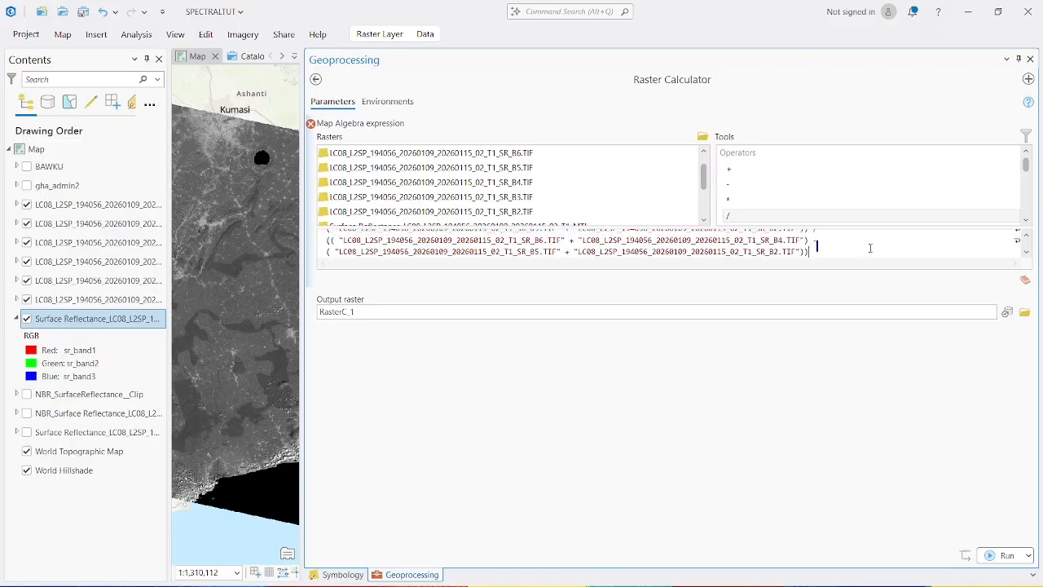
Step: Replace the minus between the two band sums in the denominator with a plus and check the expression
scroll(827, 251, "up", 1)
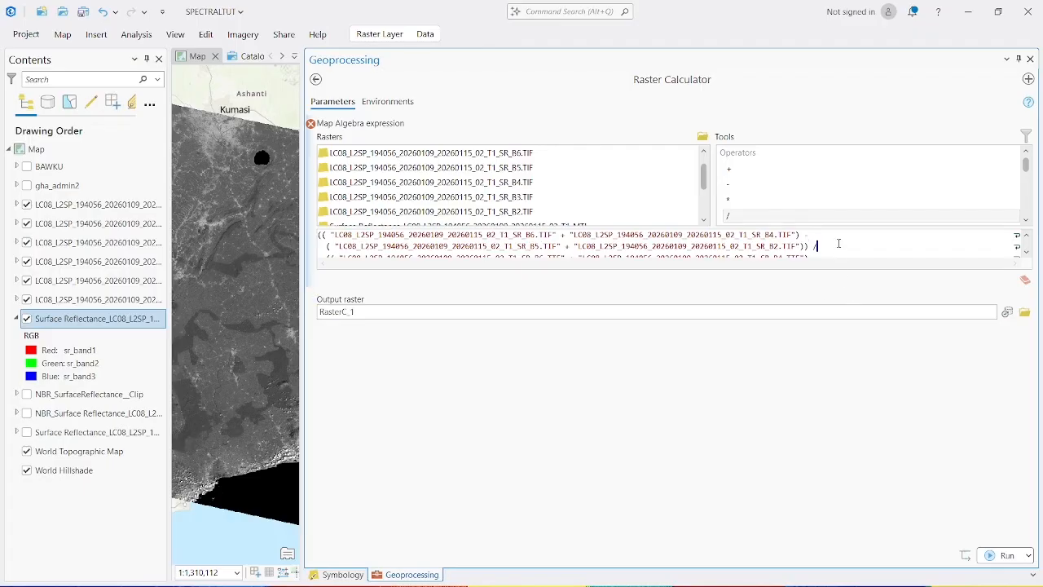
scroll(839, 244, "down", 1)
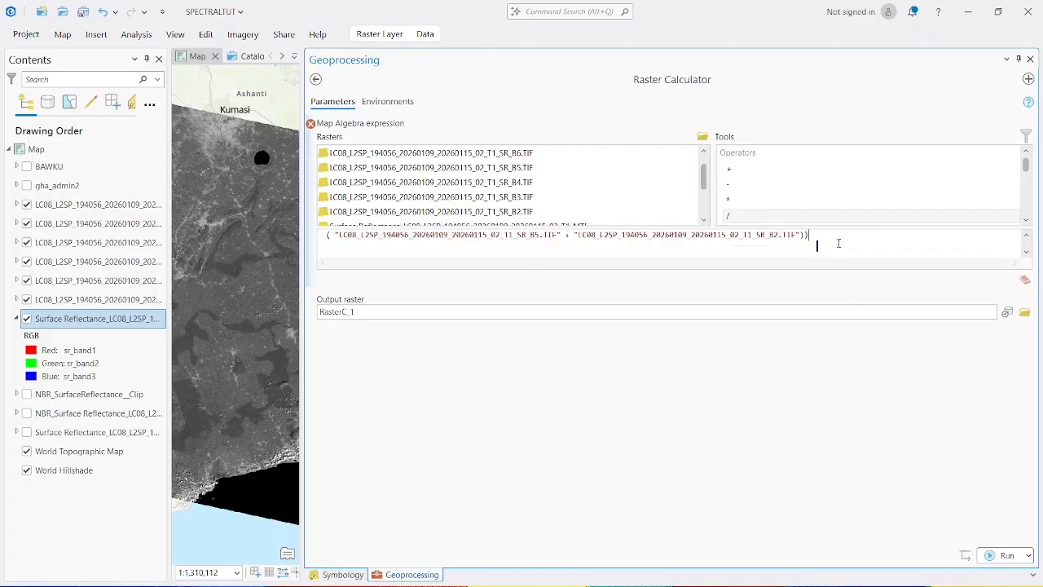
left_click(1028, 238)
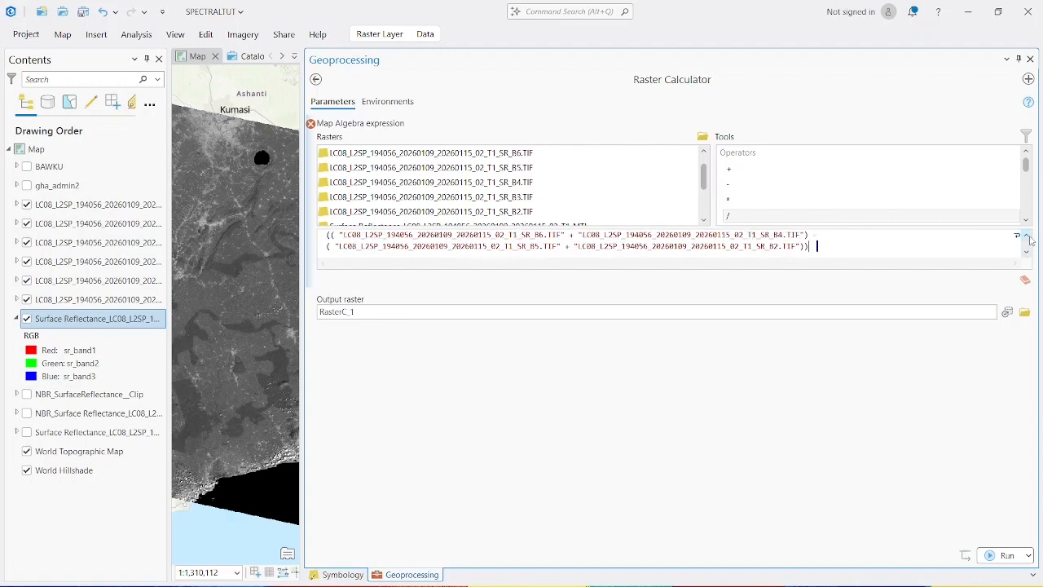
left_click(1028, 238)
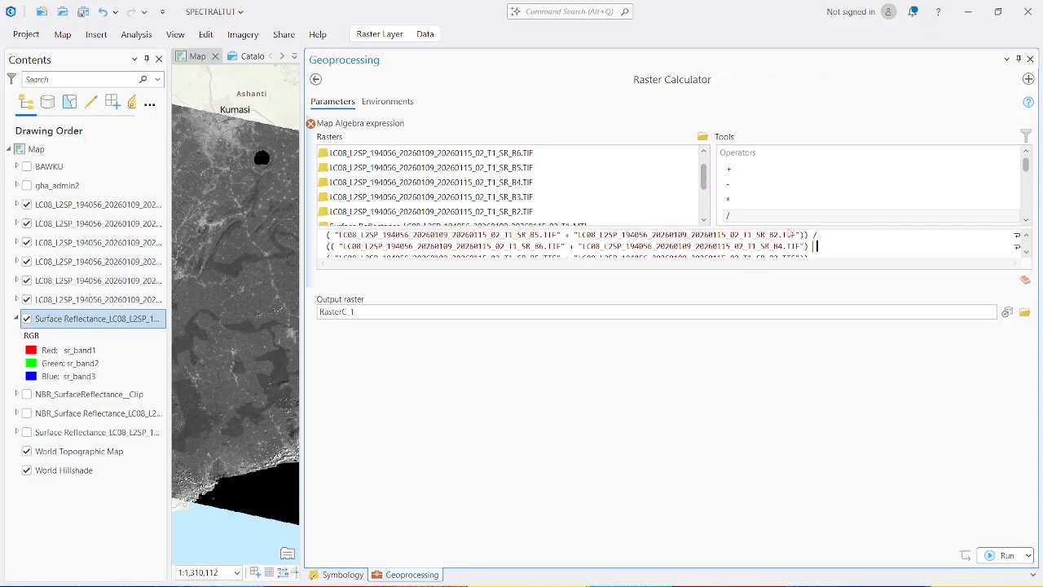
left_click(742, 176)
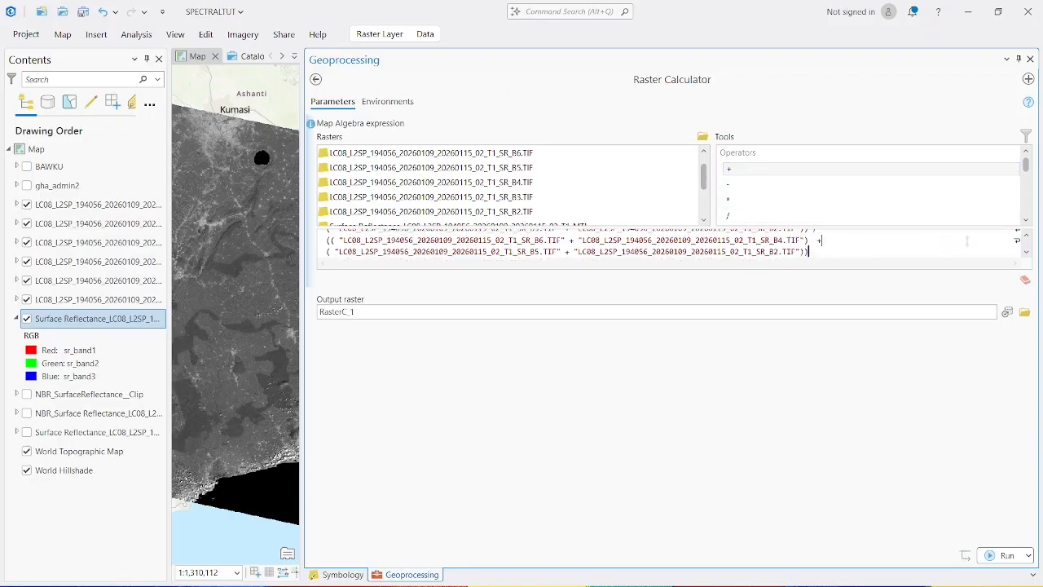
scroll(1027, 245, "up", 2)
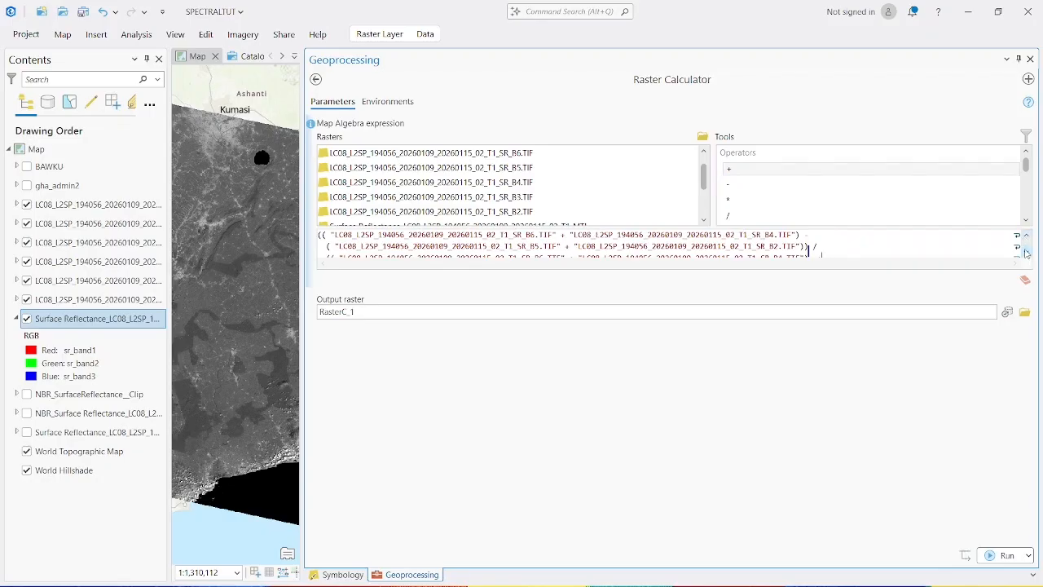
left_click(1027, 253)
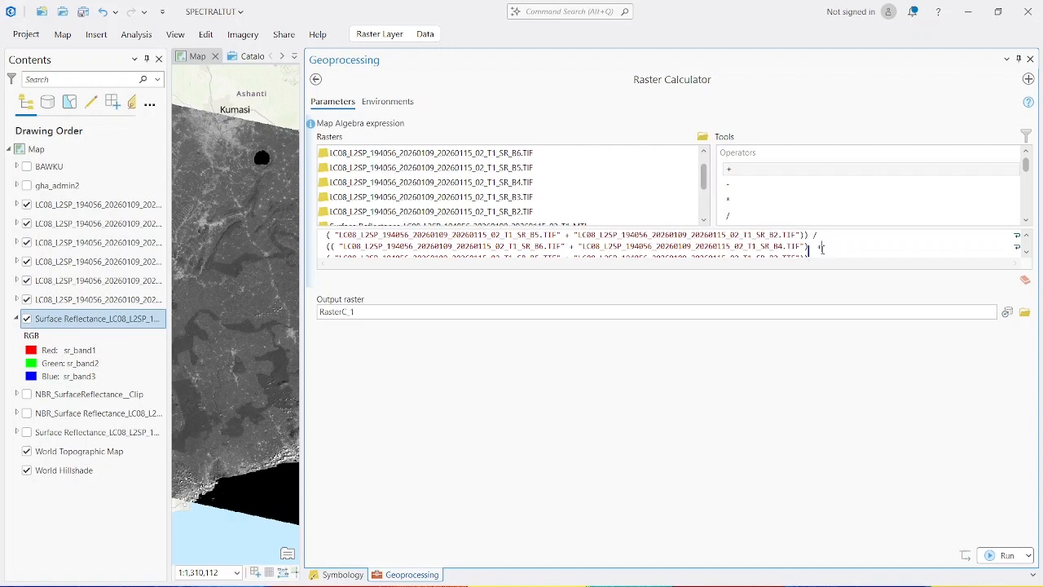
Step: Name the output raster BSIDUNKWA, run the Raster Calculator, and give the map more room to show the result
left_click(835, 308)
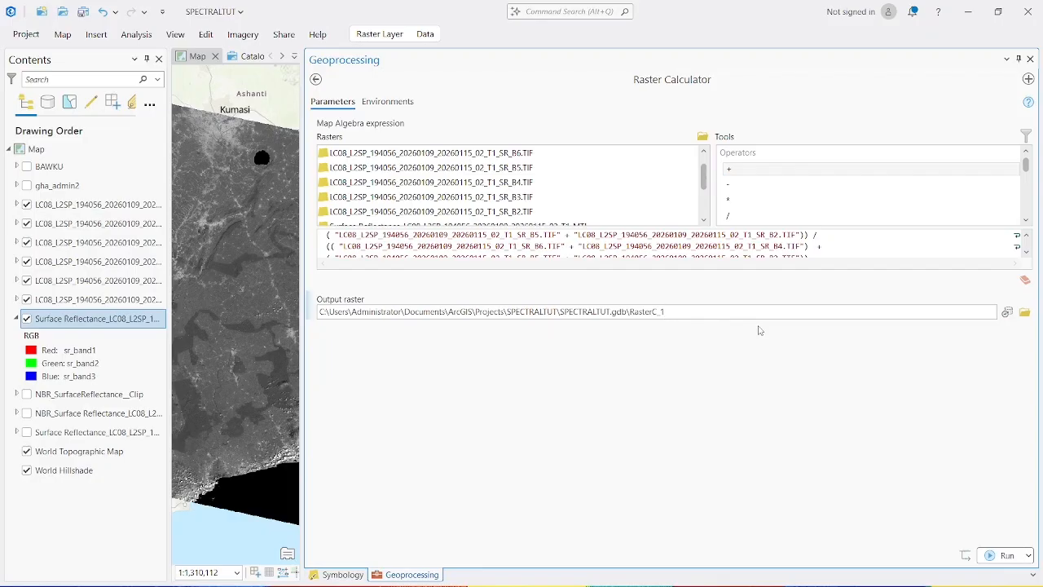
key("BackSpace")
key("BackSpace")
key("BackSpace")
key("BackSpace")
key("BackSpace")
key("BackSpace")
key("BackSpace")
key("BackSpace")
key("BackSpace")
type("BSIDUNKWA")
left_click(1007, 555)
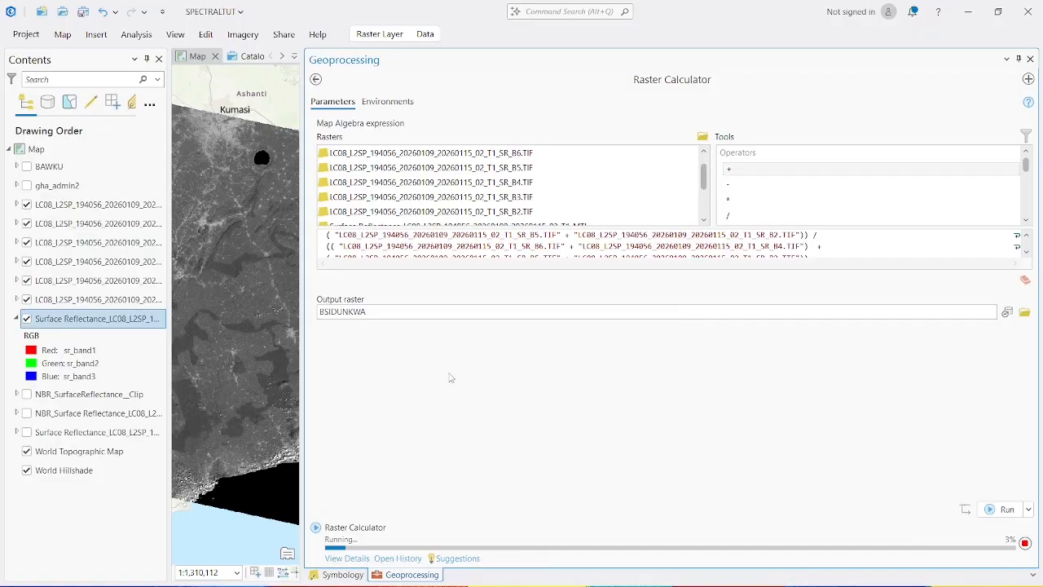
left_click_drag(302, 272, 733, 266)
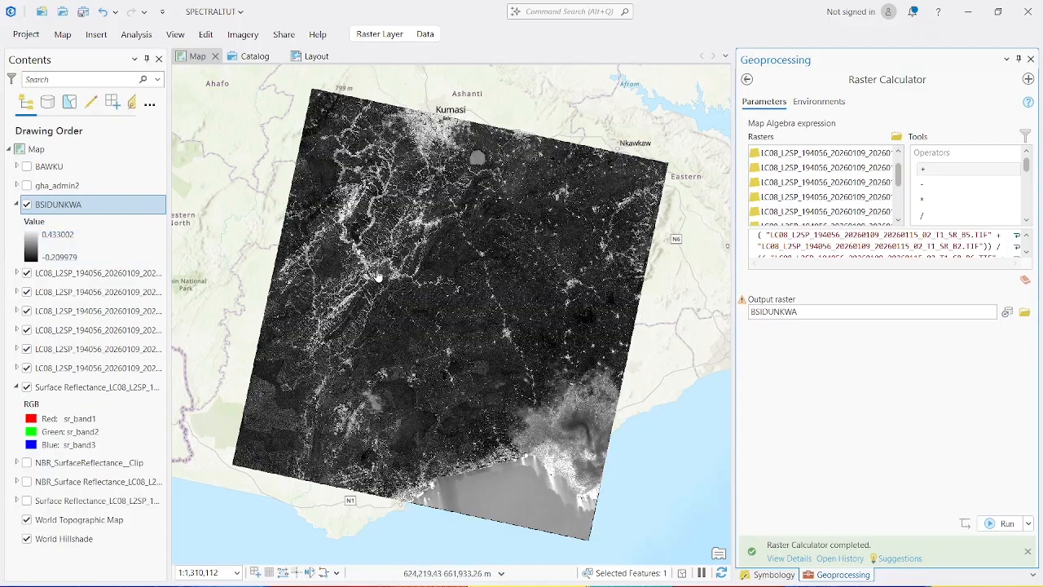
Step: Inspect the BSIDUNKWA raster, show the gha_admin2 boundaries over it, and open their attribute table
scroll(432, 150, "up", 8)
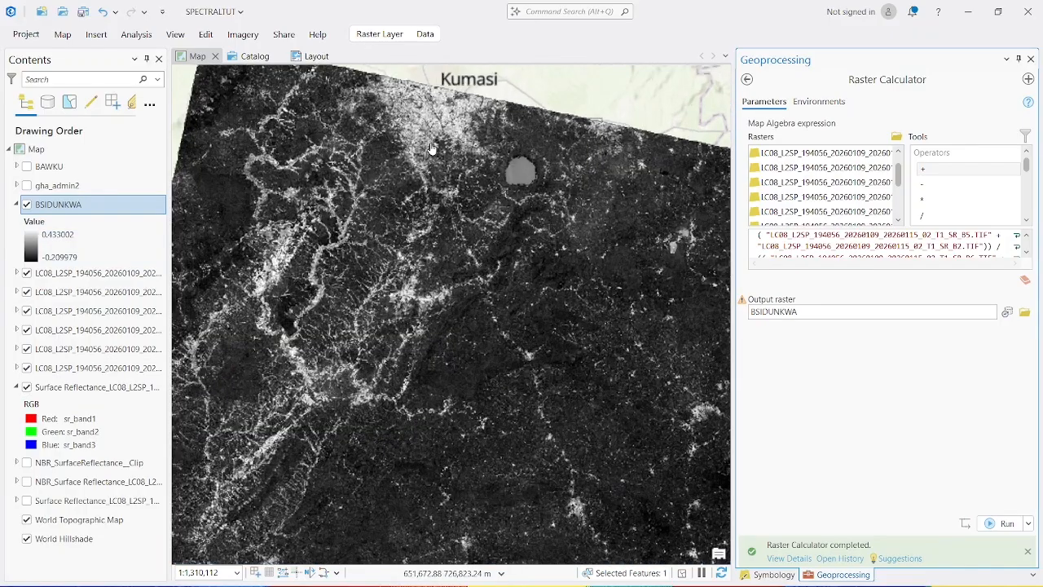
scroll(432, 150, "down", 5)
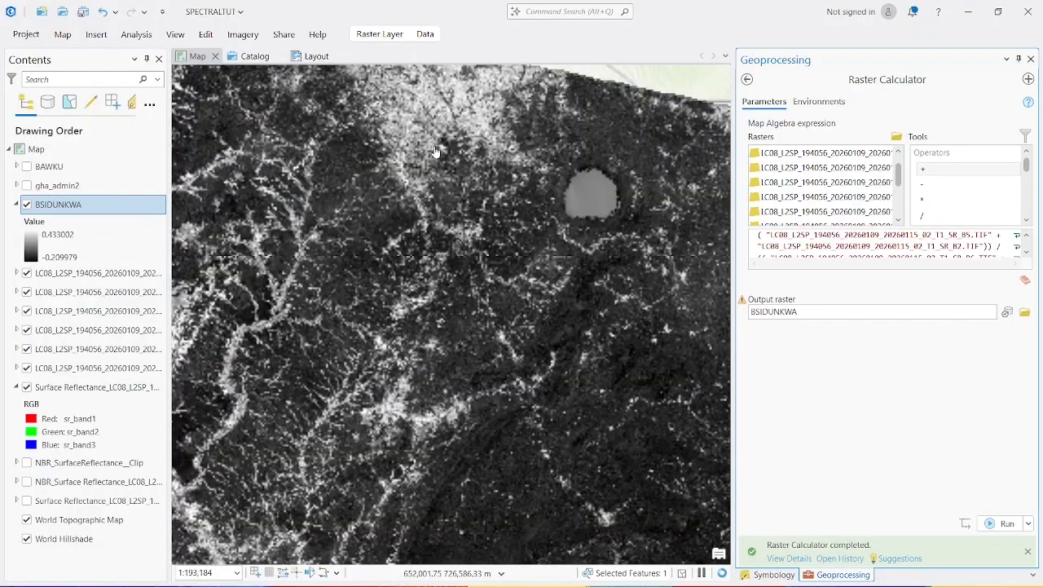
scroll(434, 151, "down", 3)
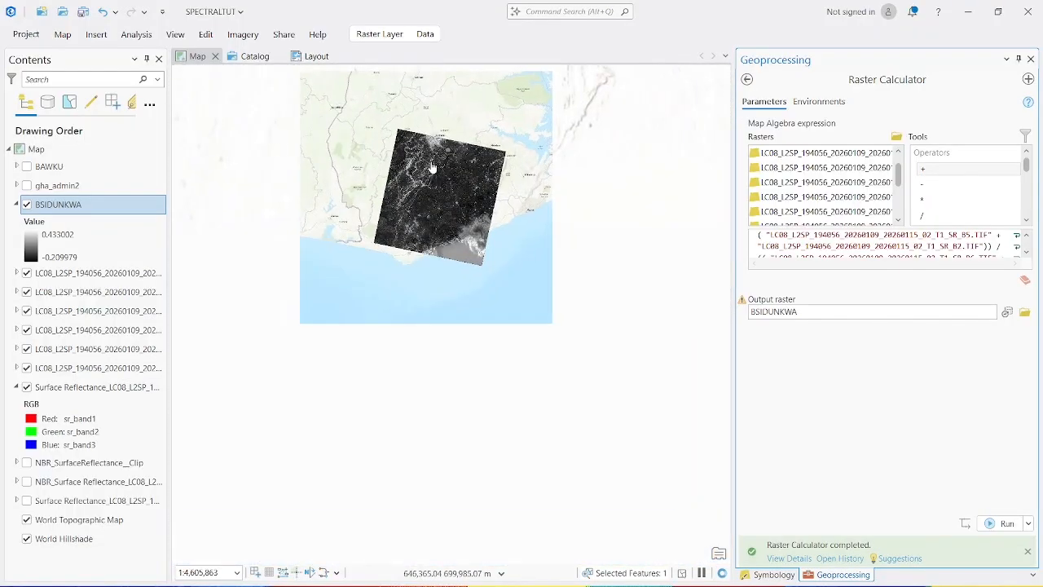
scroll(432, 159, "up", 2)
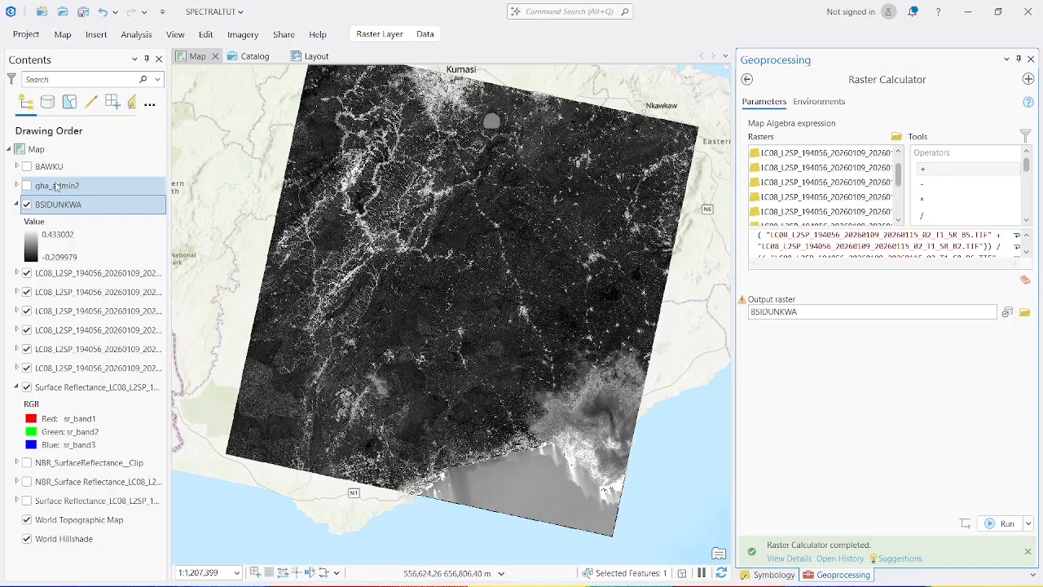
left_click(27, 186)
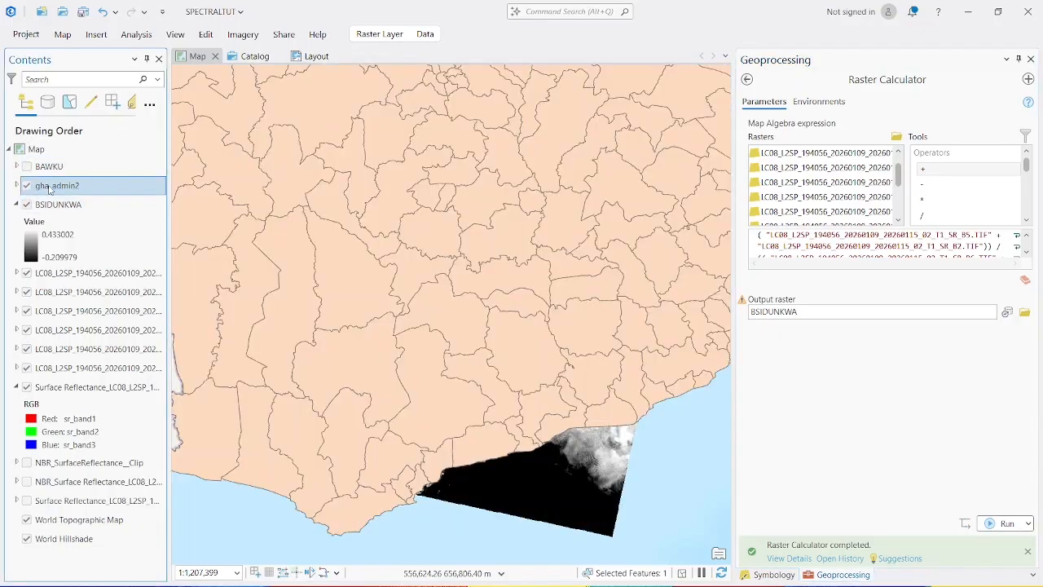
right_click(52, 186)
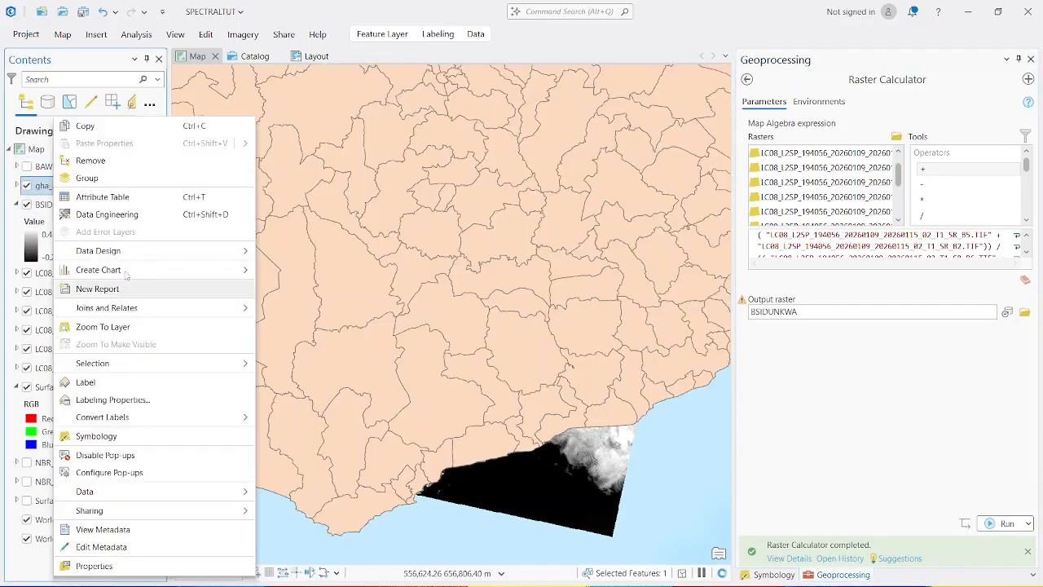
left_click(120, 204)
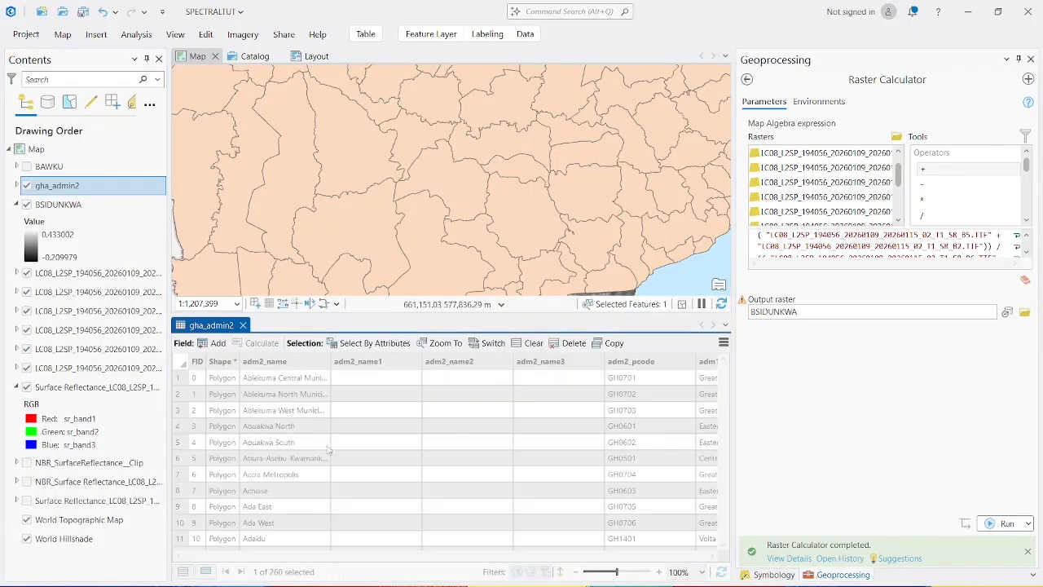
Step: Find the Upper Denkyira West district in the gha_admin2 attribute table, select its record, and zoom the map to it
scroll(268, 477, "down", 4)
scroll(269, 477, "down", 8)
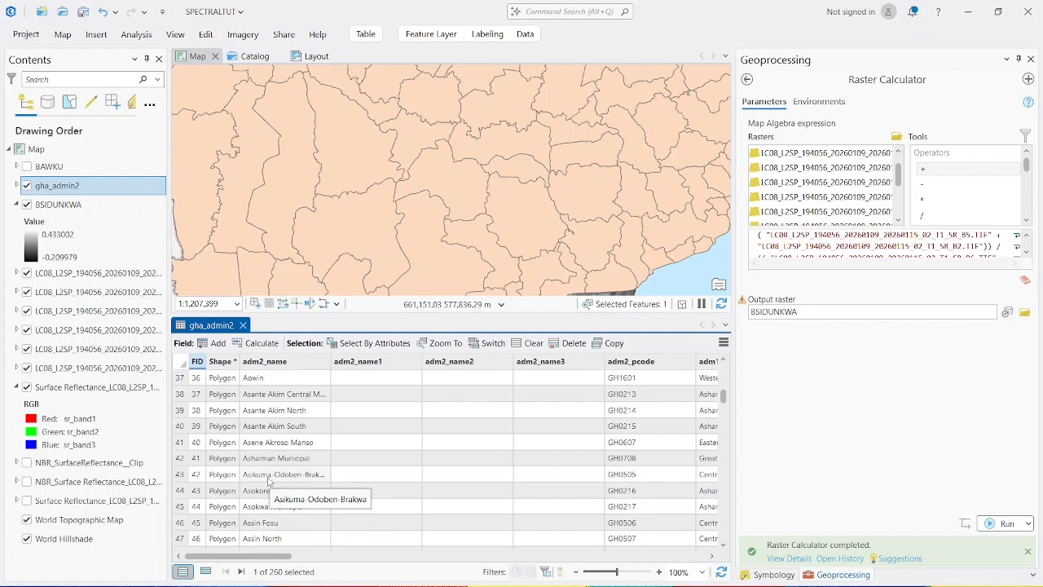
scroll(269, 481, "down", 2)
scroll(269, 482, "down", 2)
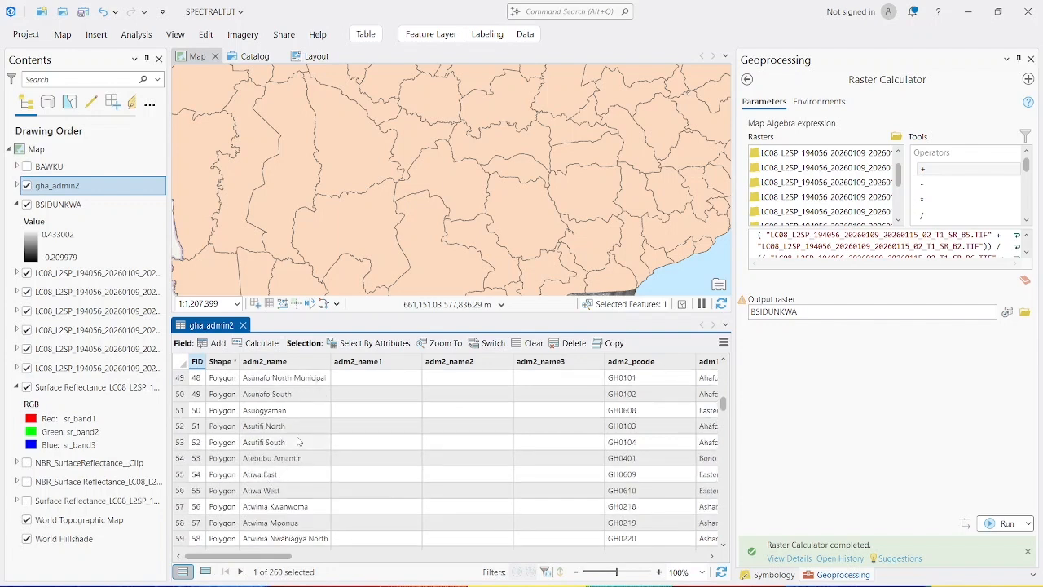
scroll(298, 441, "down", 4)
scroll(293, 447, "down", 2)
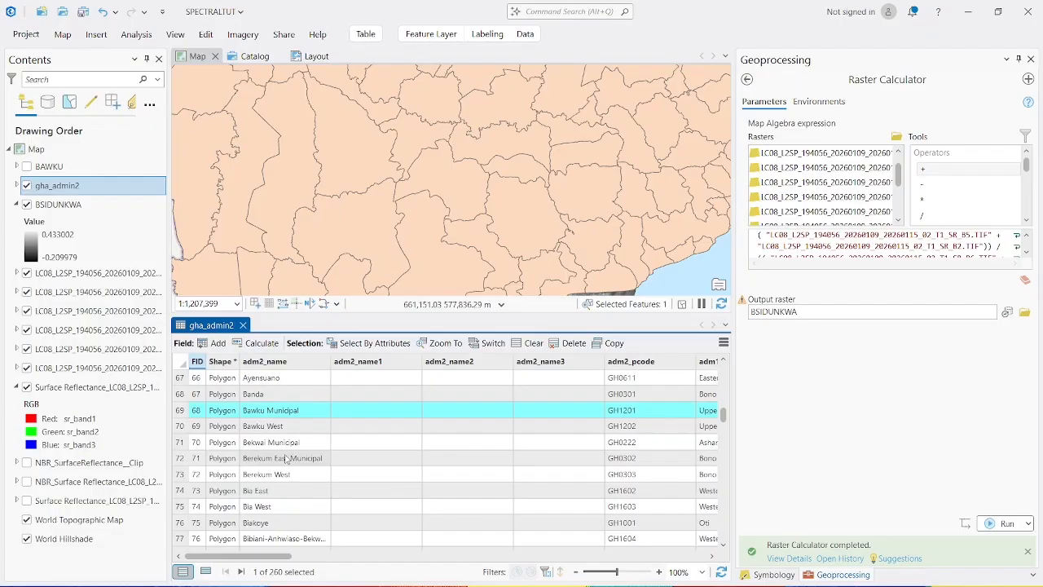
scroll(285, 459, "down", 10)
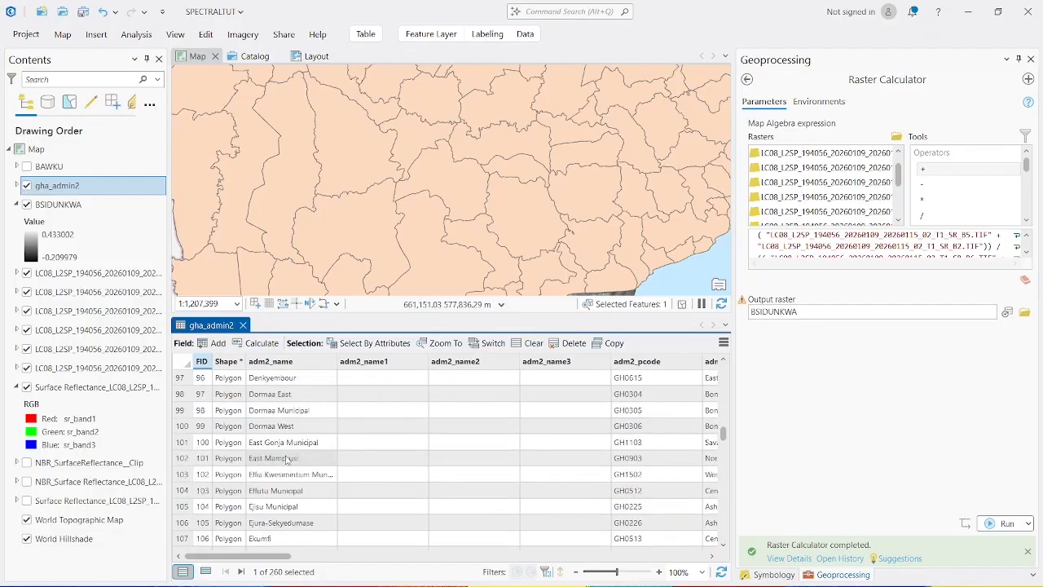
scroll(245, 415, "up", 2)
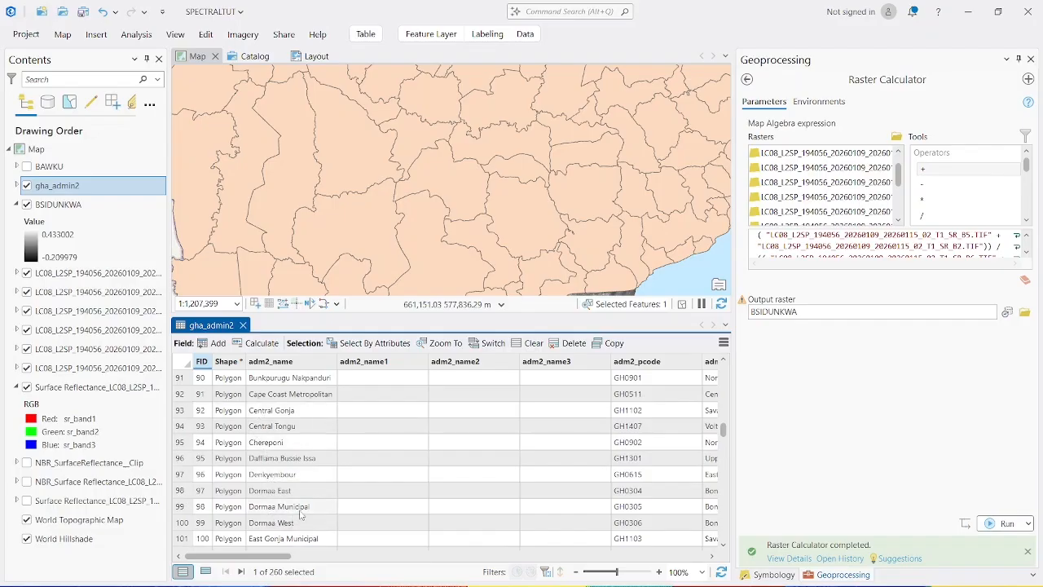
scroll(300, 513, "down", 12)
scroll(298, 512, "down", 6)
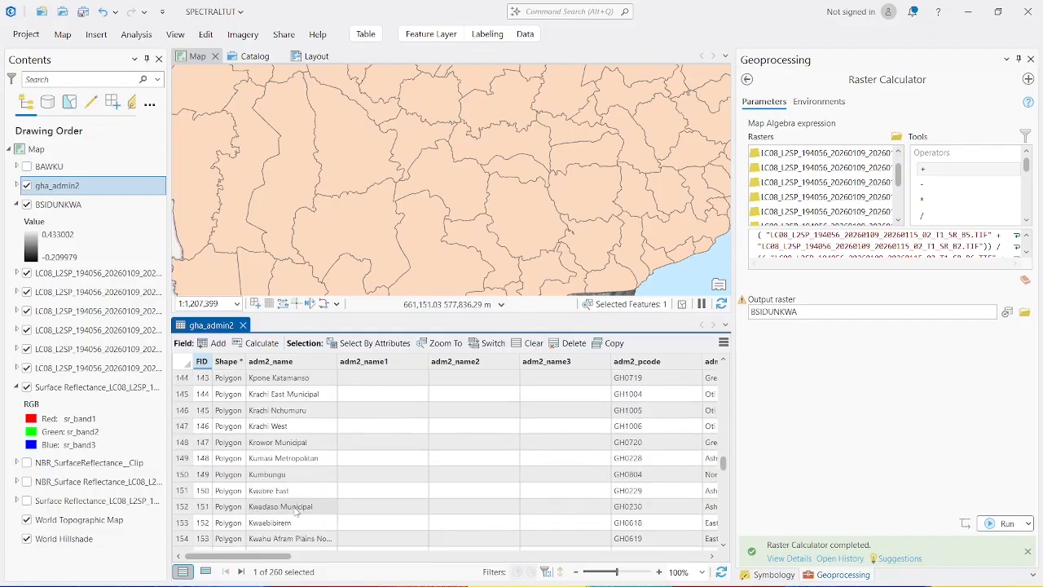
scroll(296, 511, "up", 4)
scroll(296, 511, "down", 4)
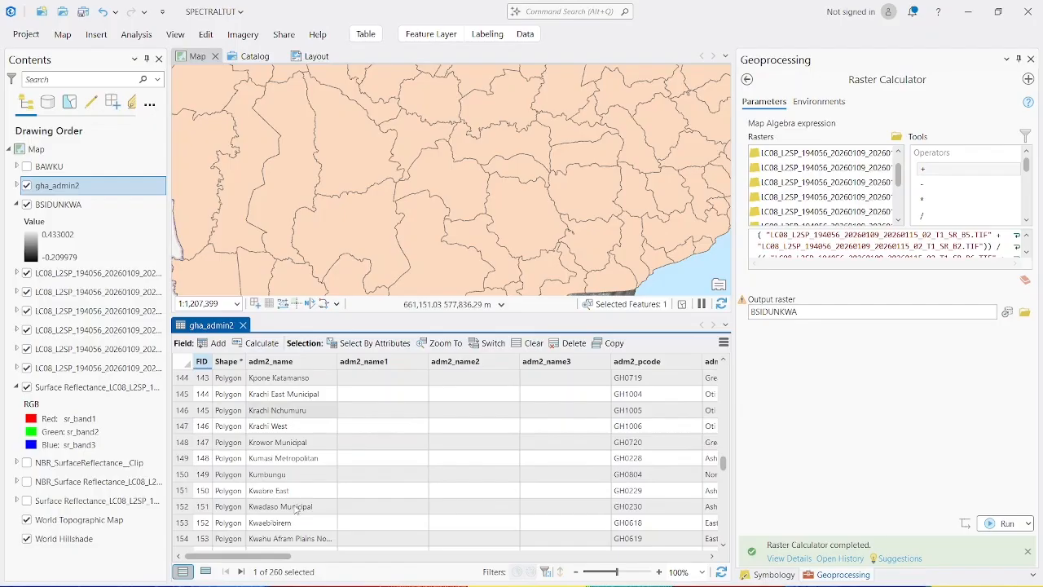
scroll(296, 510, "down", 13)
scroll(296, 510, "down", 14)
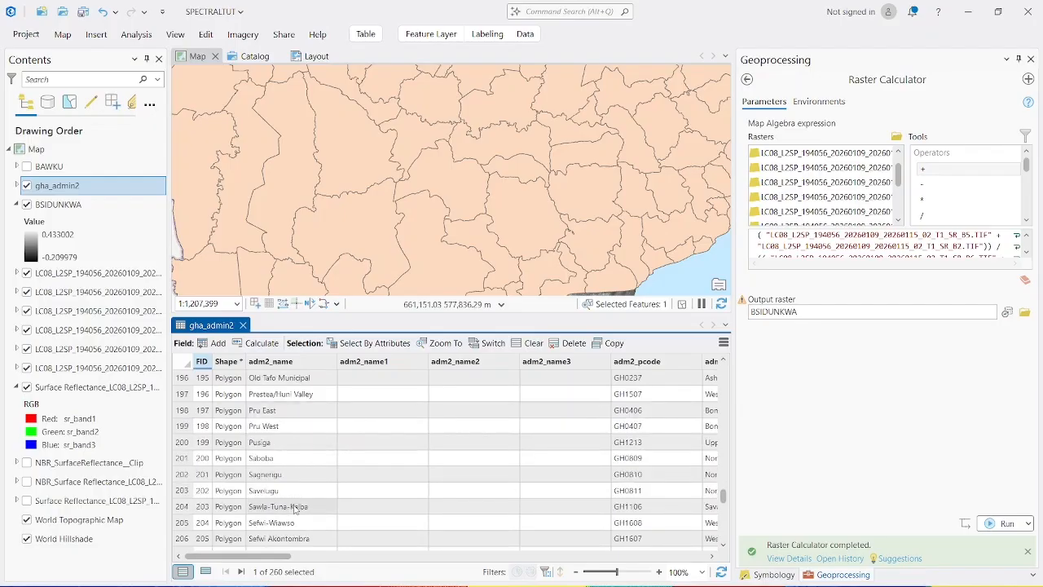
scroll(296, 508, "down", 3)
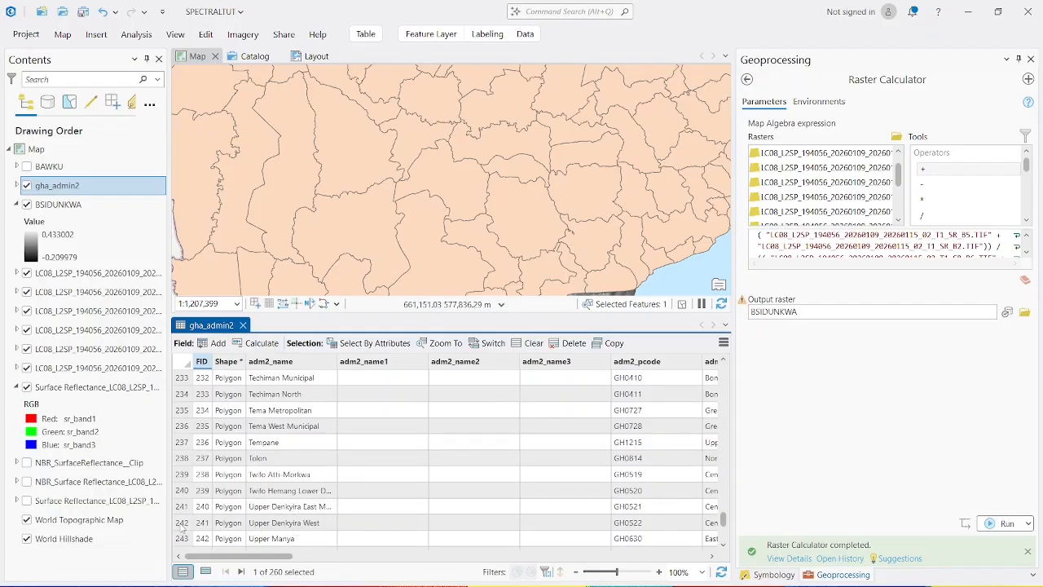
double_click(183, 524)
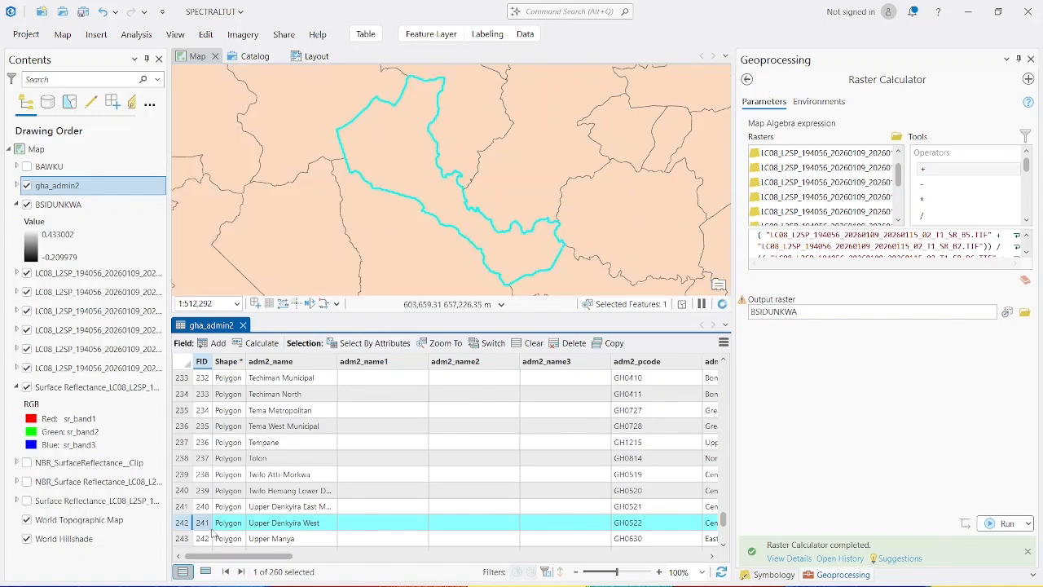
Step: Make a new layer from the selected Upper Denkyira West district and hide the gha_admin2 layer
right_click(75, 189)
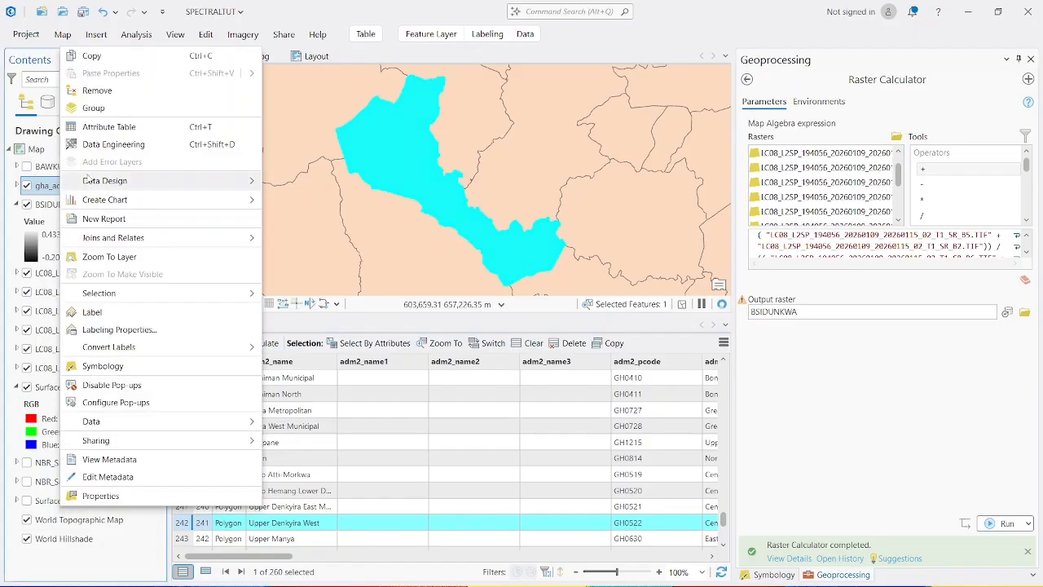
mouse_move(204, 300)
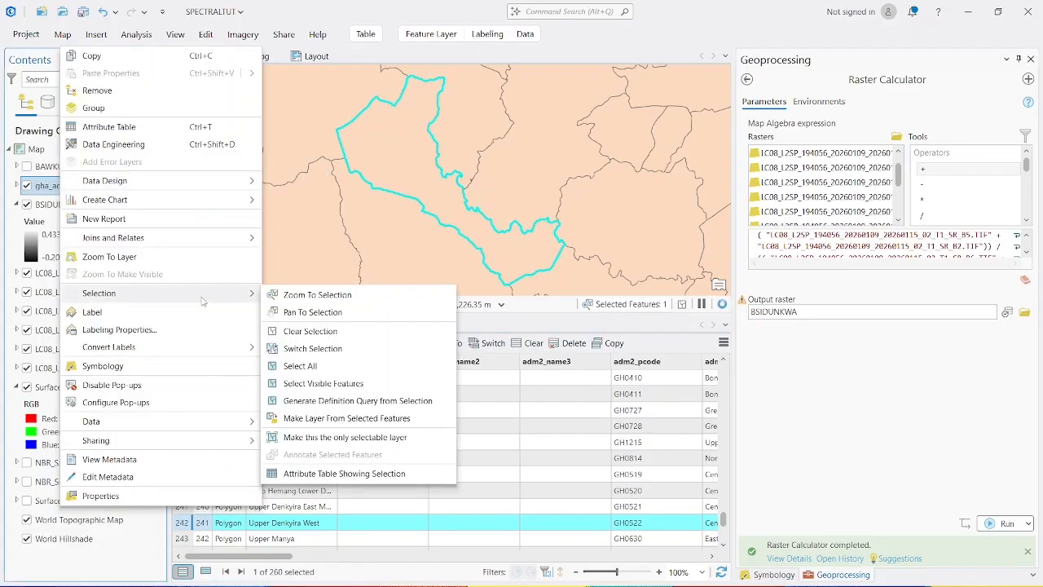
left_click(359, 418)
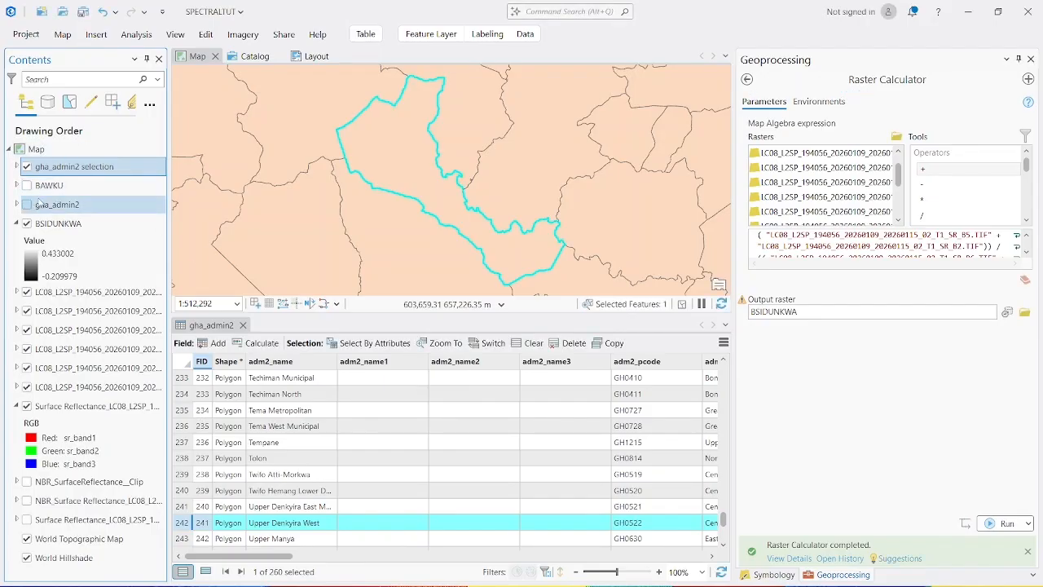
double_click(85, 172)
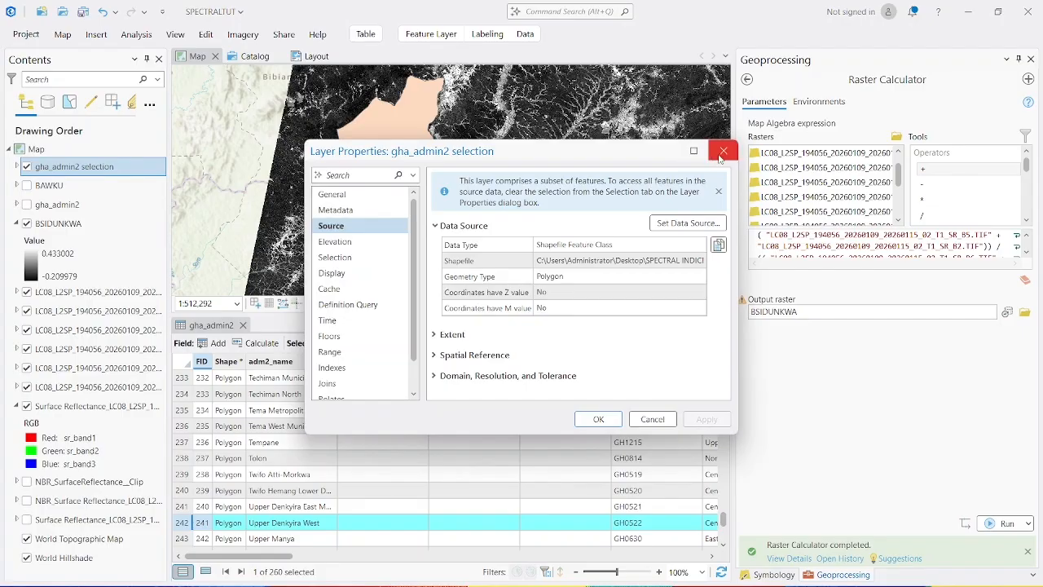
left_click(723, 152)
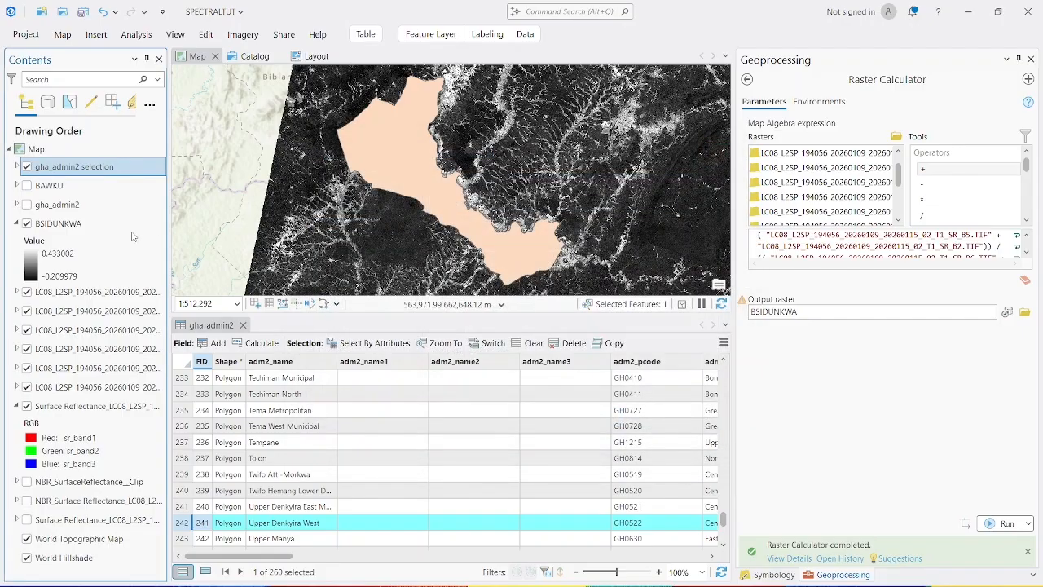
double_click(80, 172)
left_click(722, 151)
Step: Rename the gha_admin2 selection layer to DUNKWA and close the attribute table
left_click(106, 168)
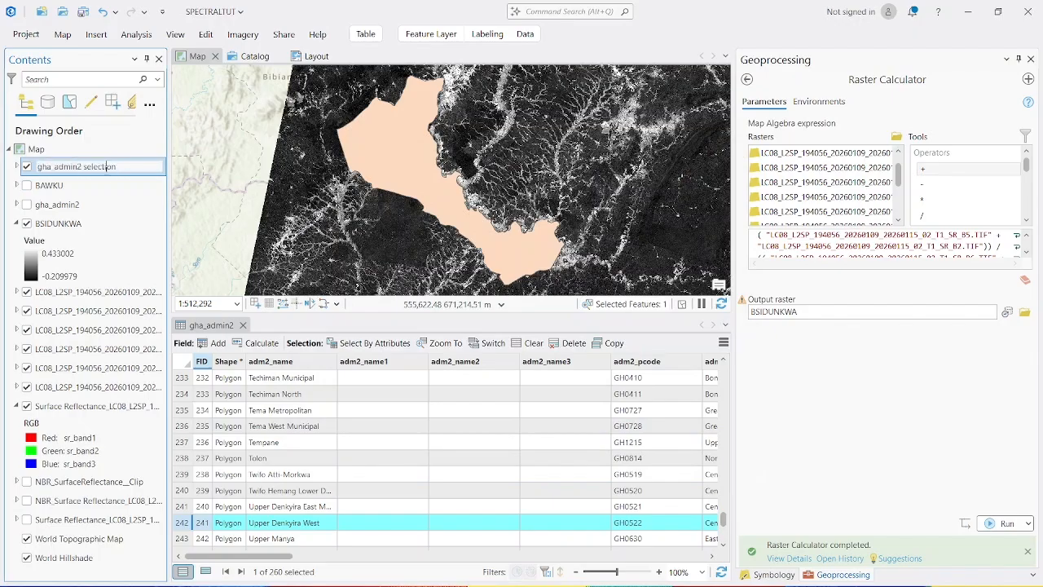
type("D")
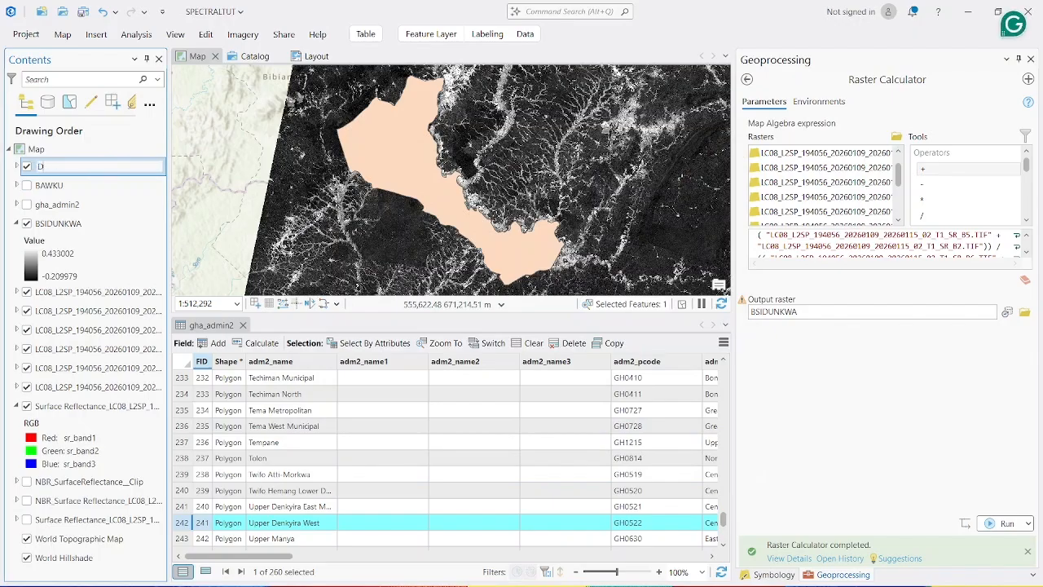
type("UNKWA")
key("Return")
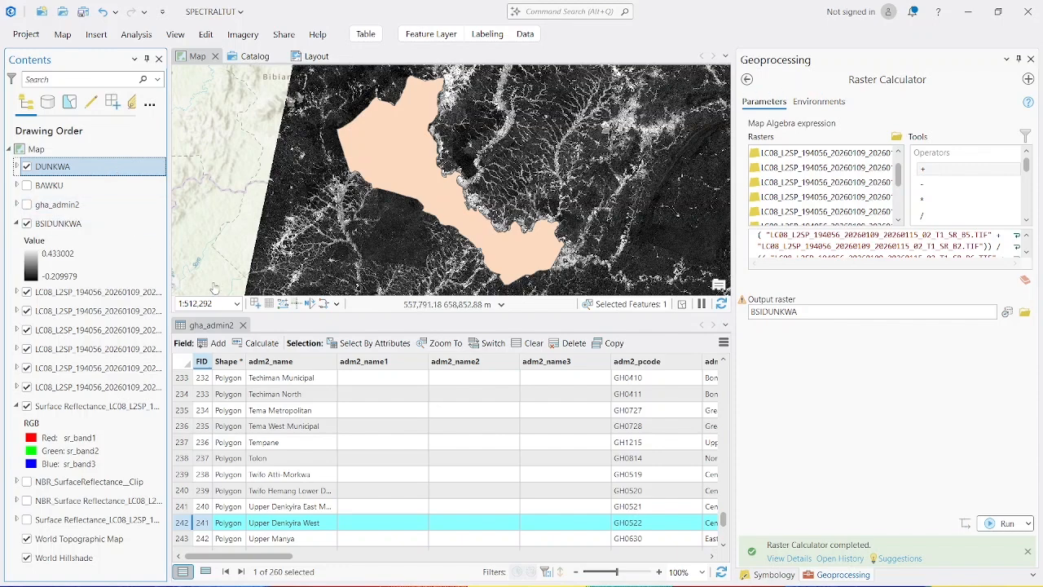
left_click(243, 325)
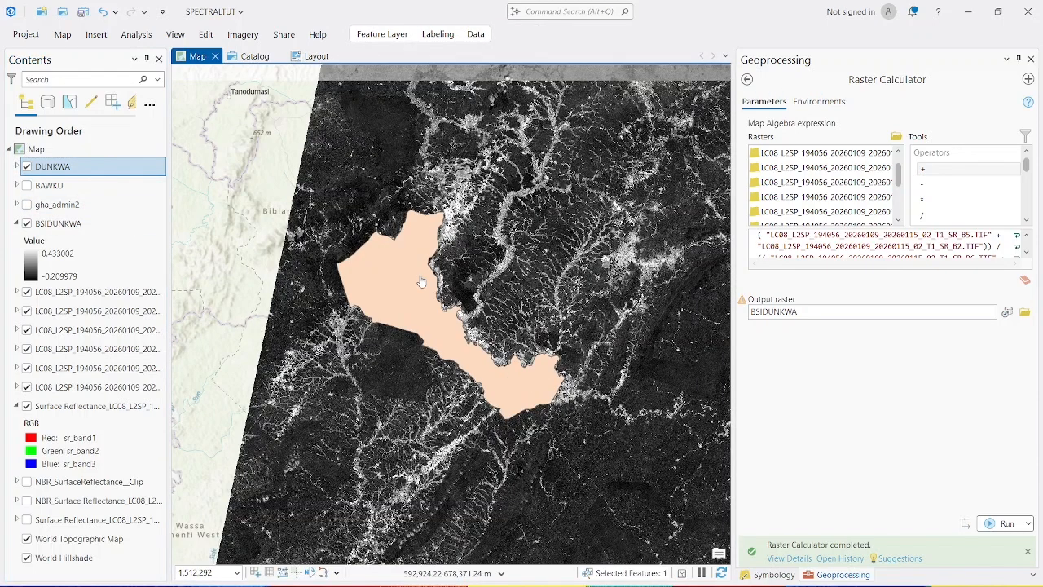
scroll(419, 282, "down", 2)
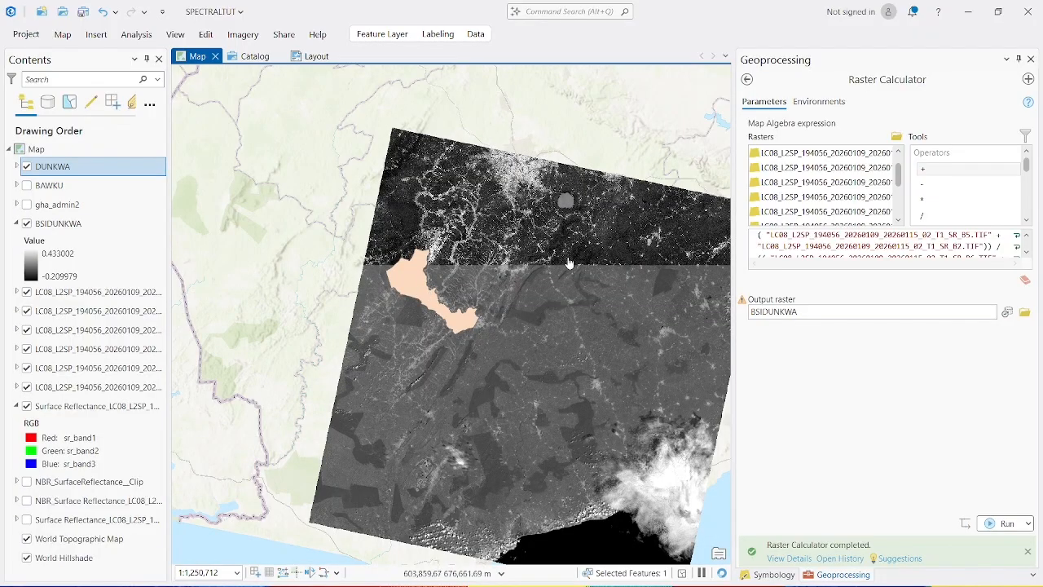
Step: Search the geoprocessing tools for CLIP and open the Clip Raster tool
left_click(747, 80)
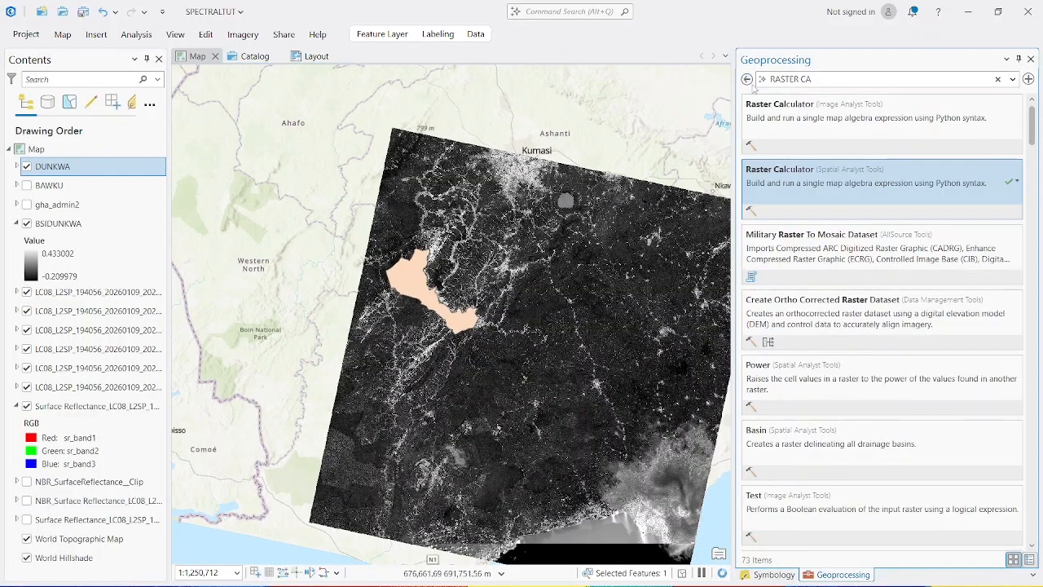
left_click_drag(827, 80, 731, 85)
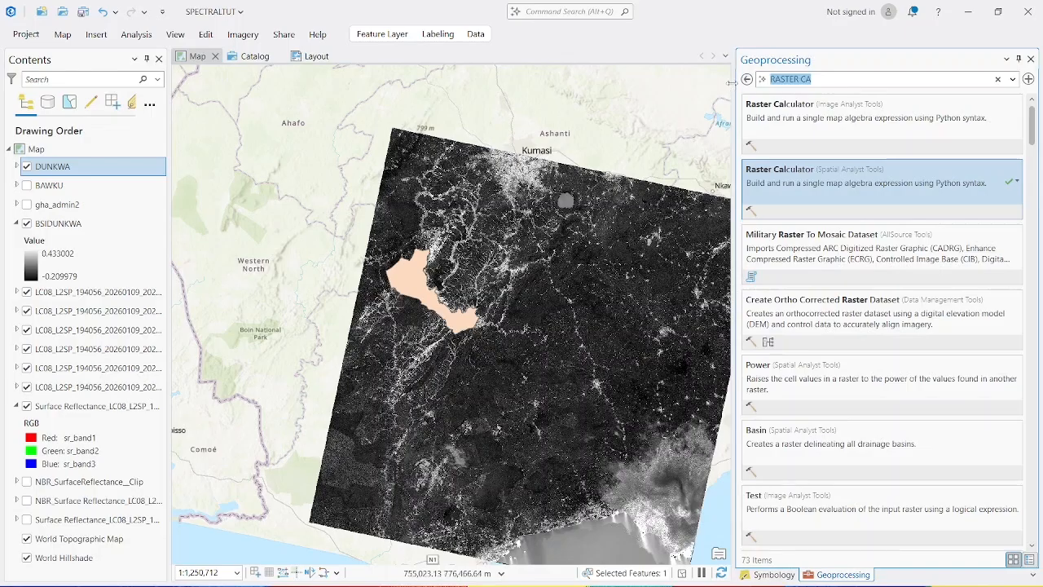
type("CLIP")
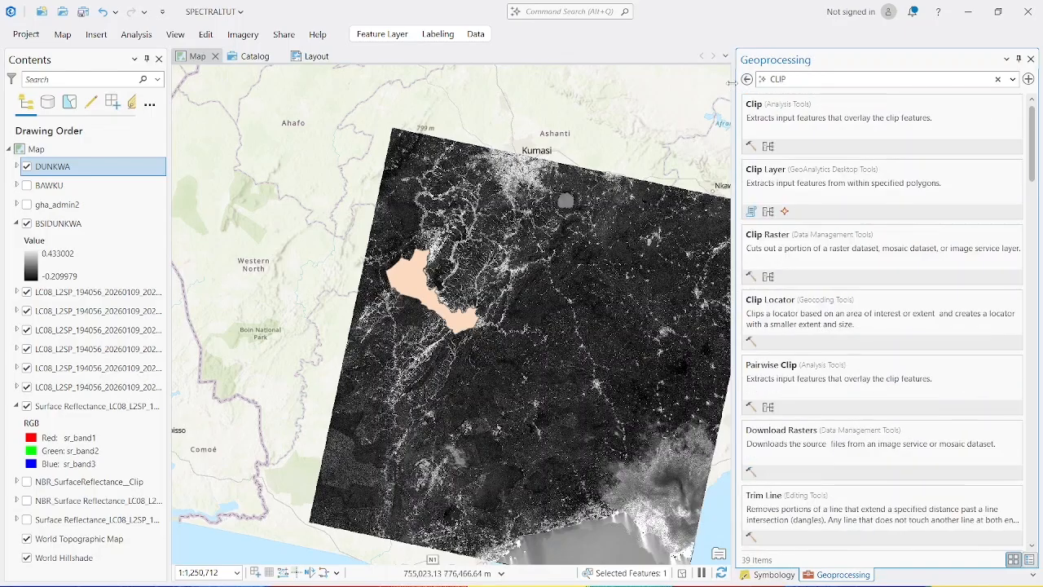
left_click(868, 255)
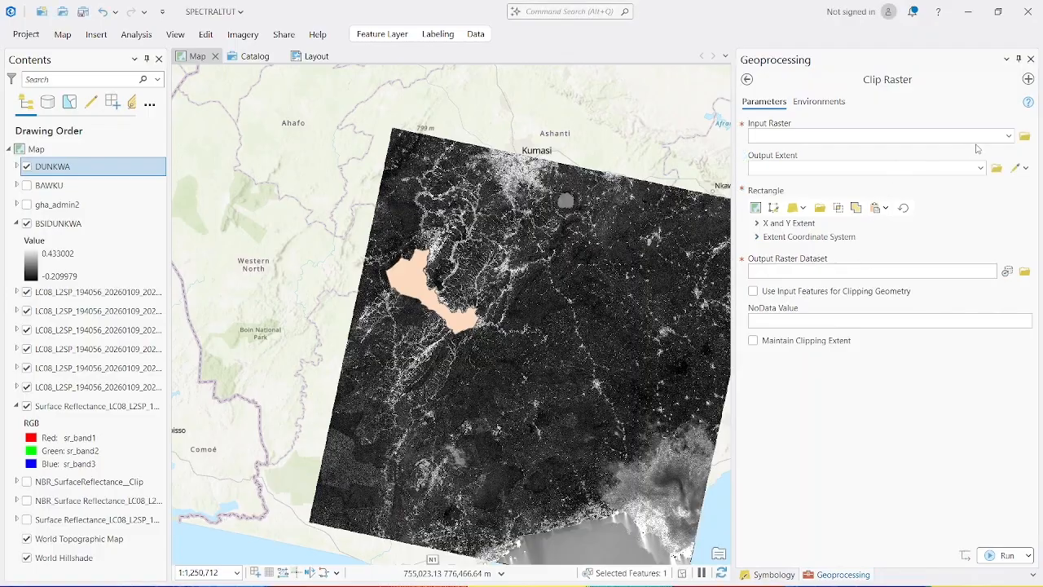
Step: Set BSIDUNKWA as the input raster and the DUNKWA layer as the output extent for the clip
left_click(1009, 136)
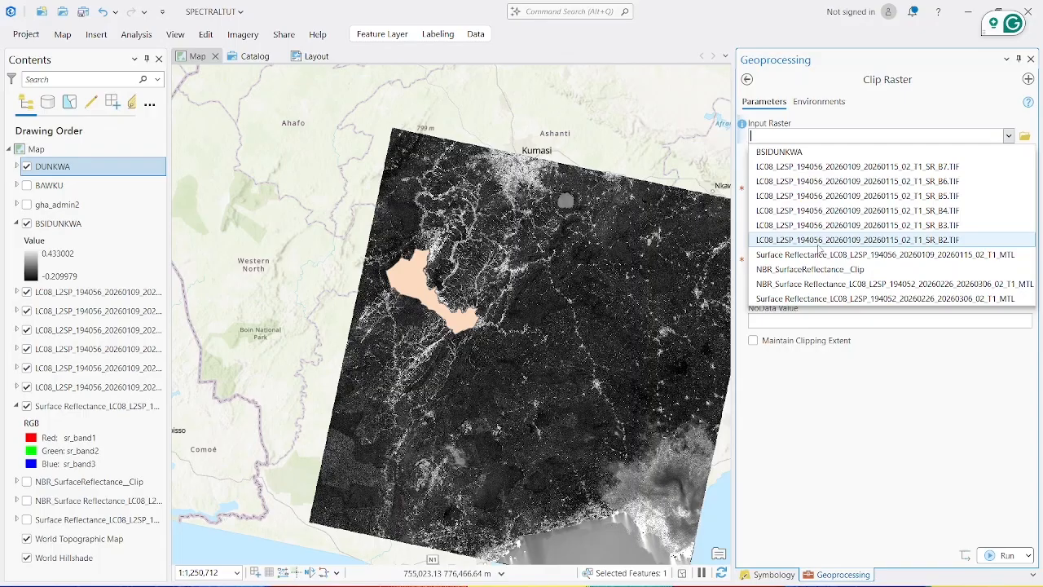
left_click(787, 154)
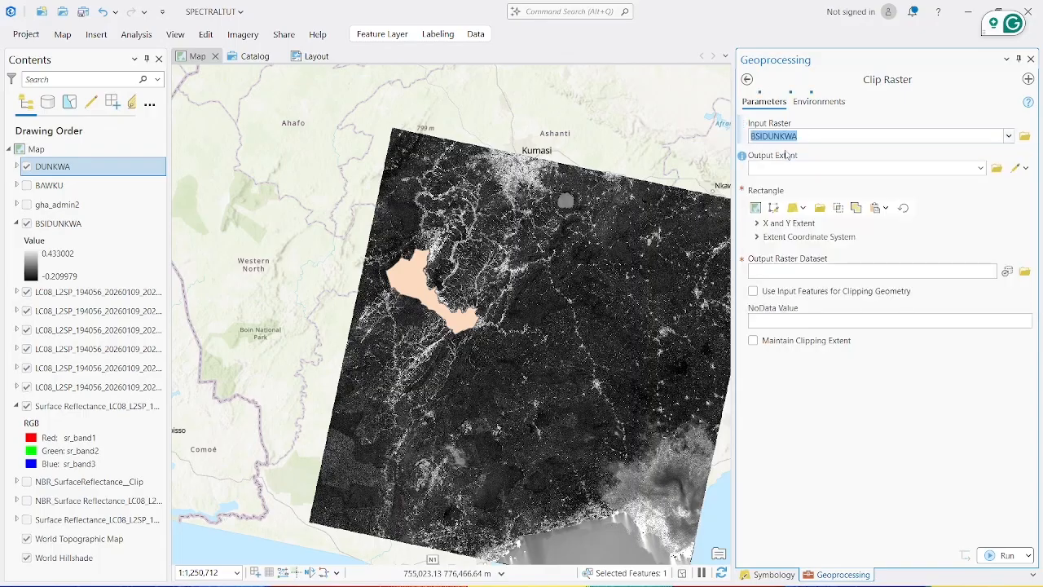
left_click(980, 169)
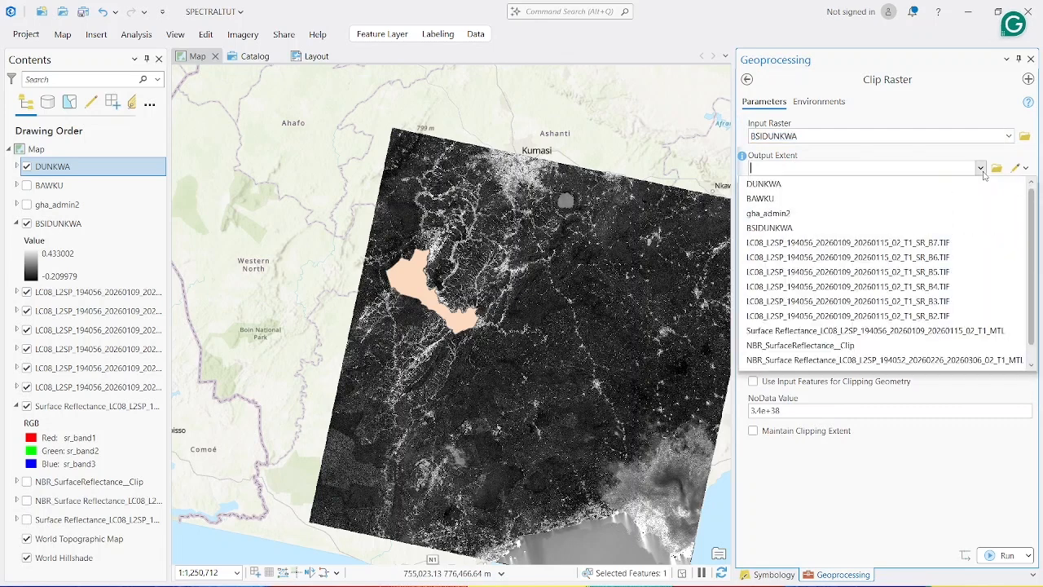
left_click(774, 186)
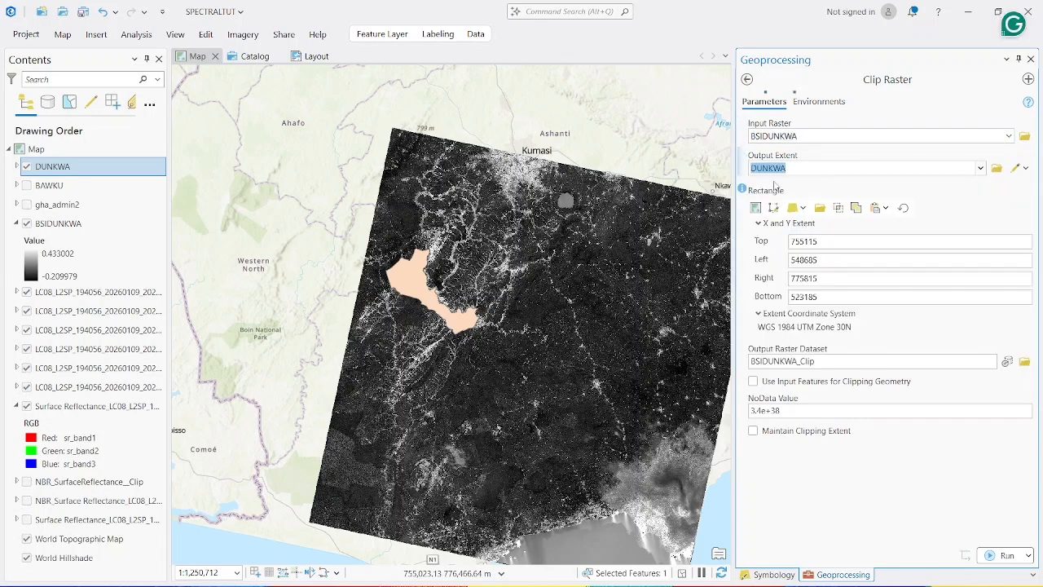
Step: Clip BSIDUNKWA using the DUNKWA layer's extent, with input features as clipping geometry and the clipping extent maintained
left_click(801, 209)
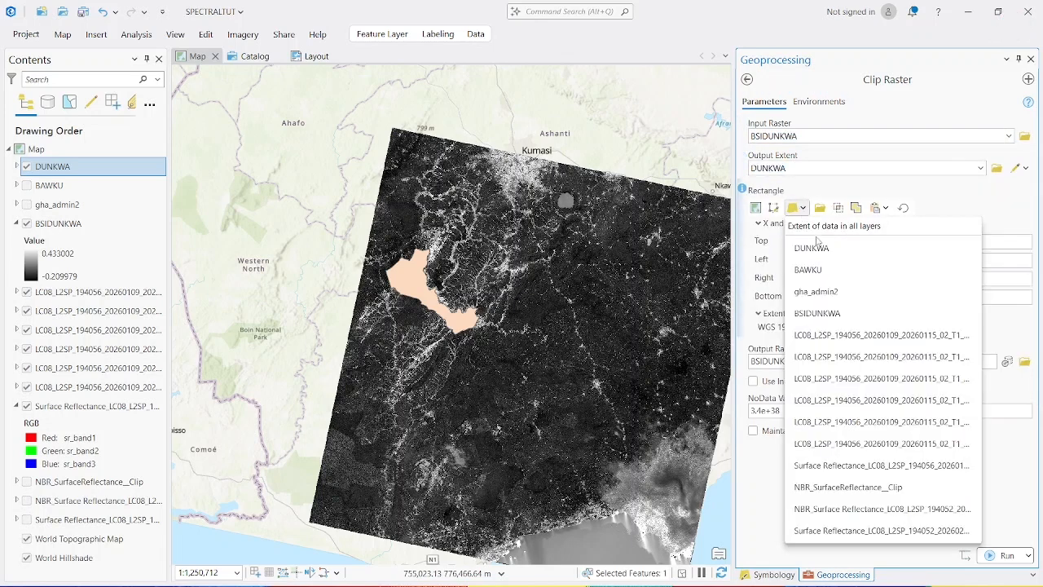
left_click(815, 247)
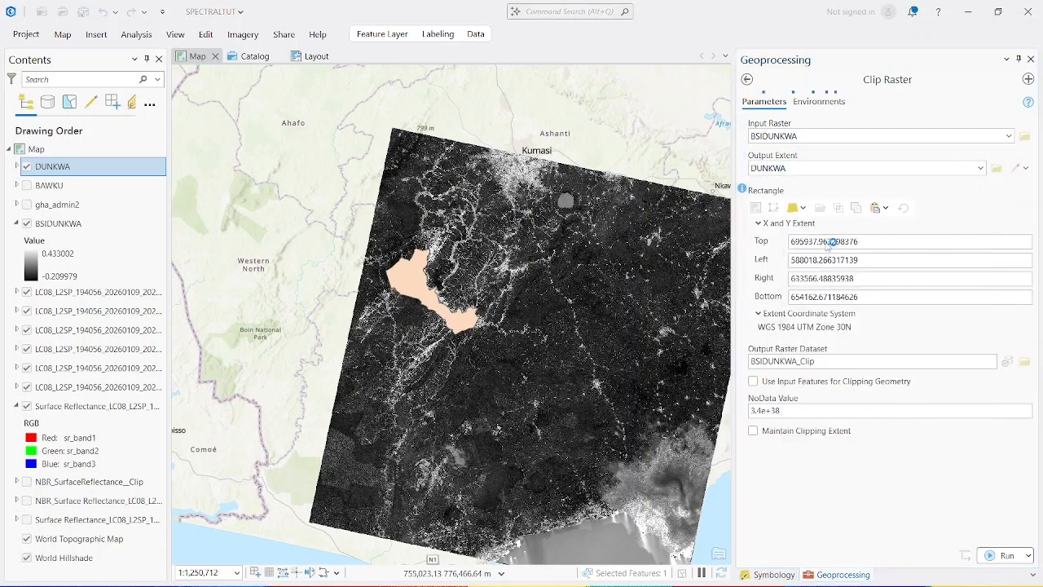
left_click(753, 381)
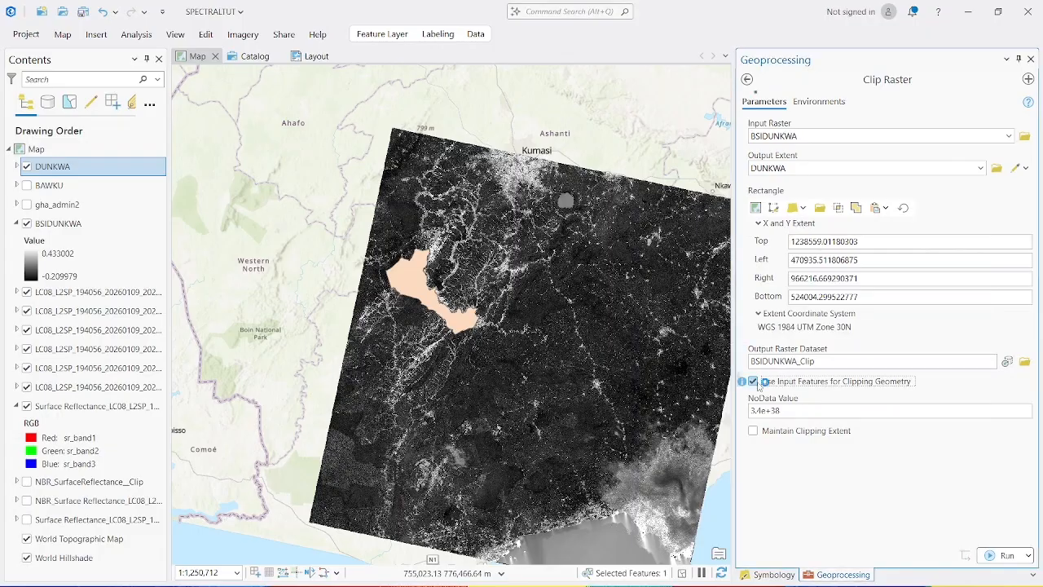
left_click(753, 431)
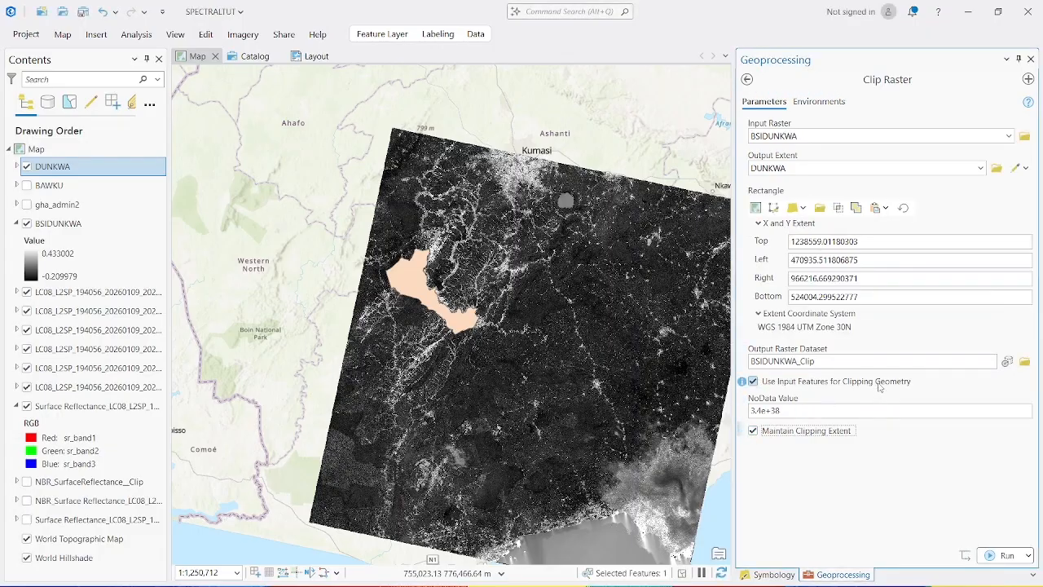
left_click(992, 552)
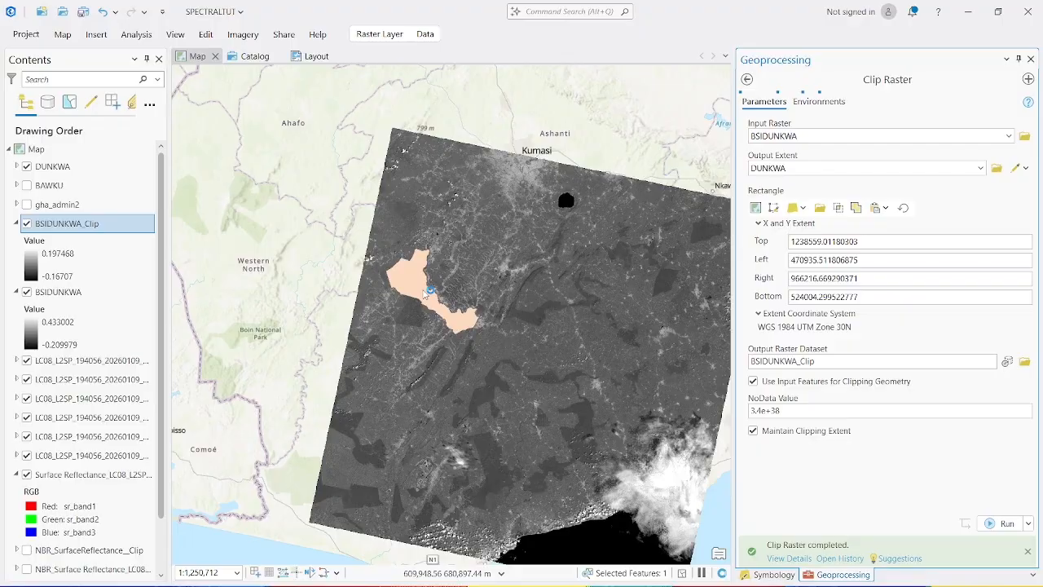
Step: Hide the DUNKWA and BSIDUNKWA layers and collapse the BSIDUNKWA legend
left_click(27, 166)
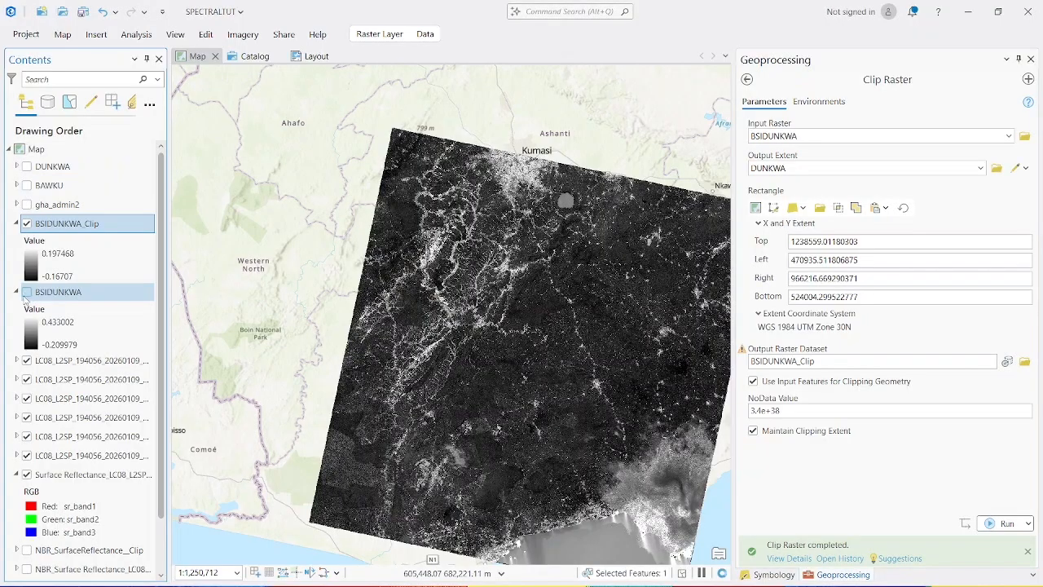
left_click(27, 292)
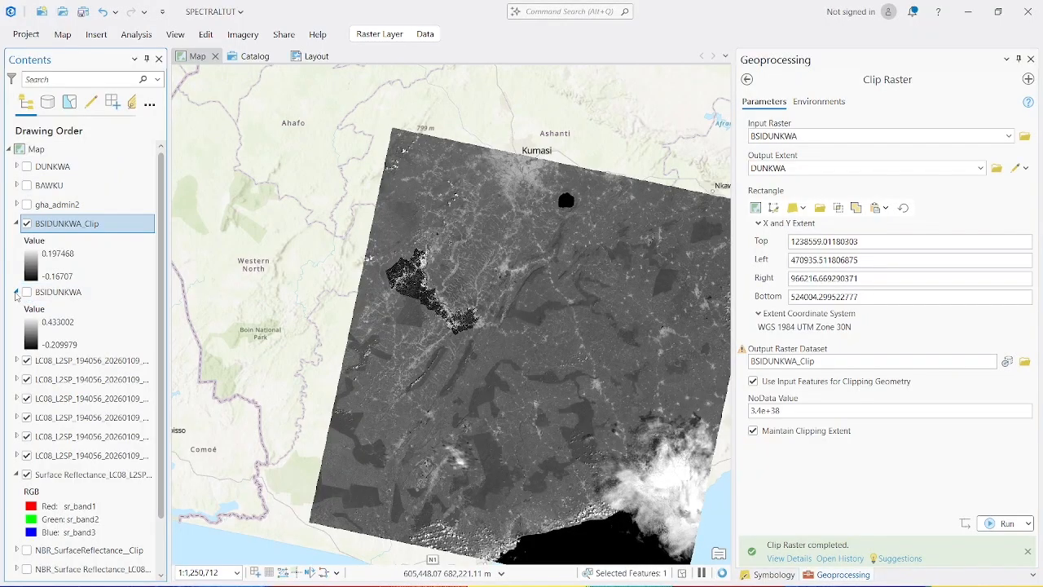
left_click(16, 293)
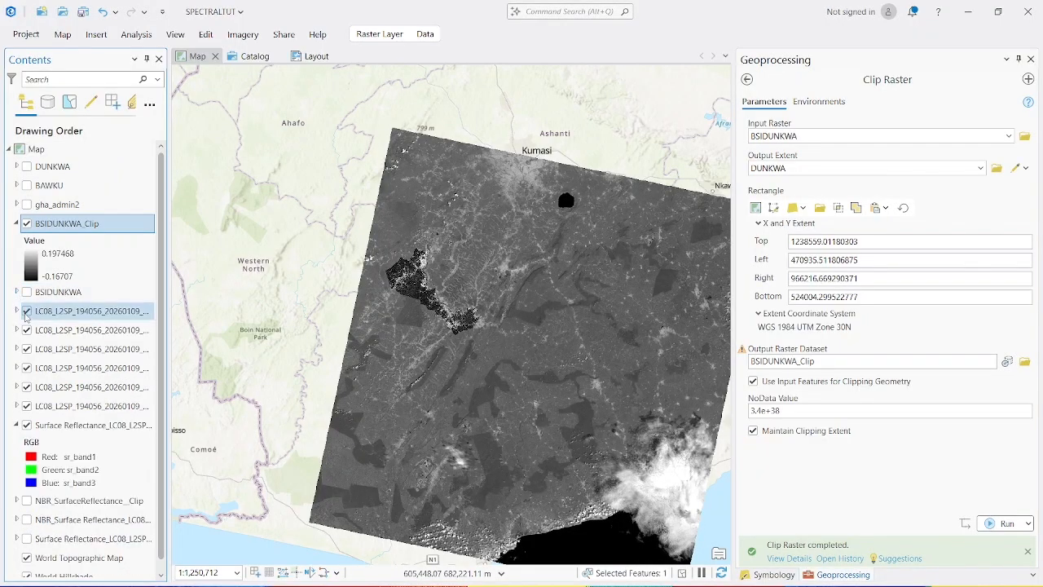
Step: Remove the six individual LC08_L2SP_194056_20260109 band layers from the map
left_click(51, 317)
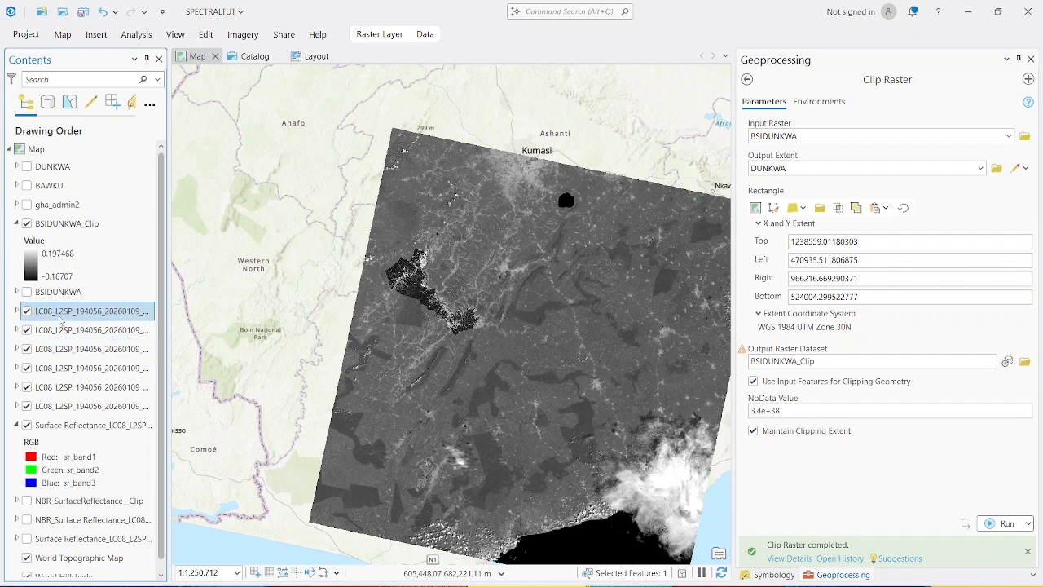
key("shift+Down")
key("shift+Down")
key("shift+Down")
key("shift+Down")
key("shift+Down")
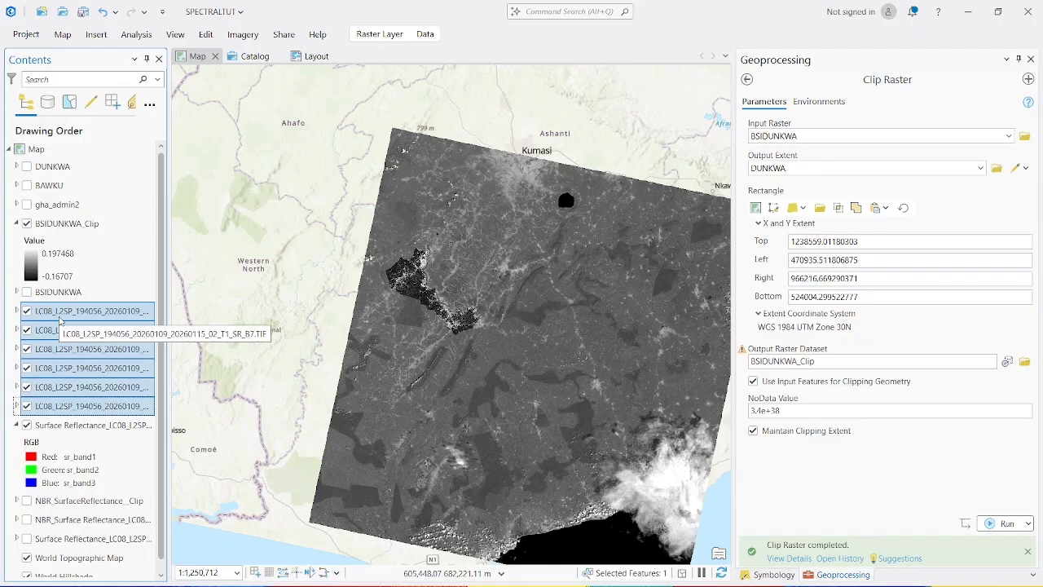
key("Delete")
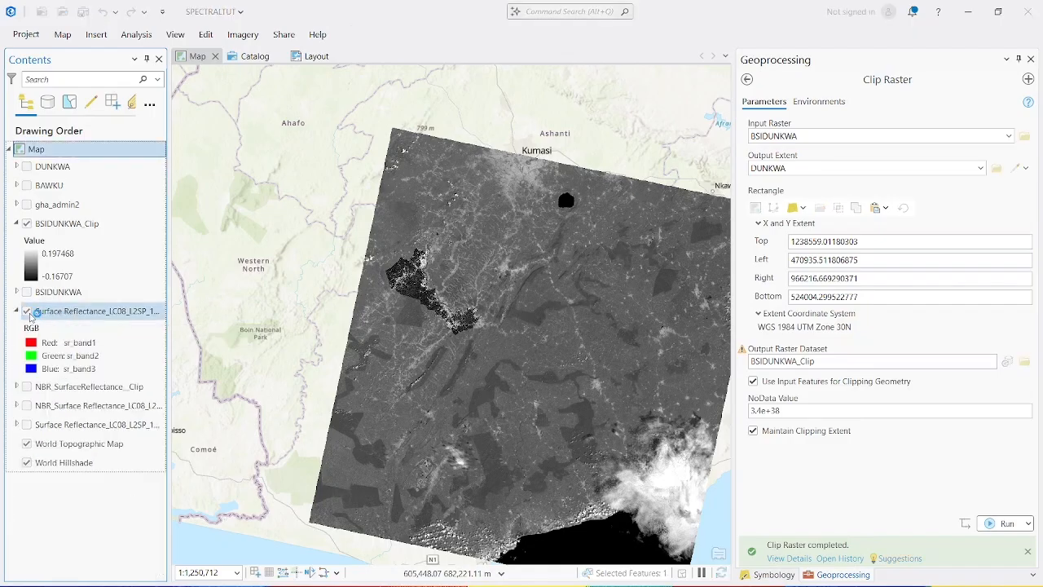
Step: Hide the Surface Reflectance_LC08_L2SP_194056 composite layer displayed with the sr_band1, sr_band2 and sr_band3 RGB legend
left_click(27, 311)
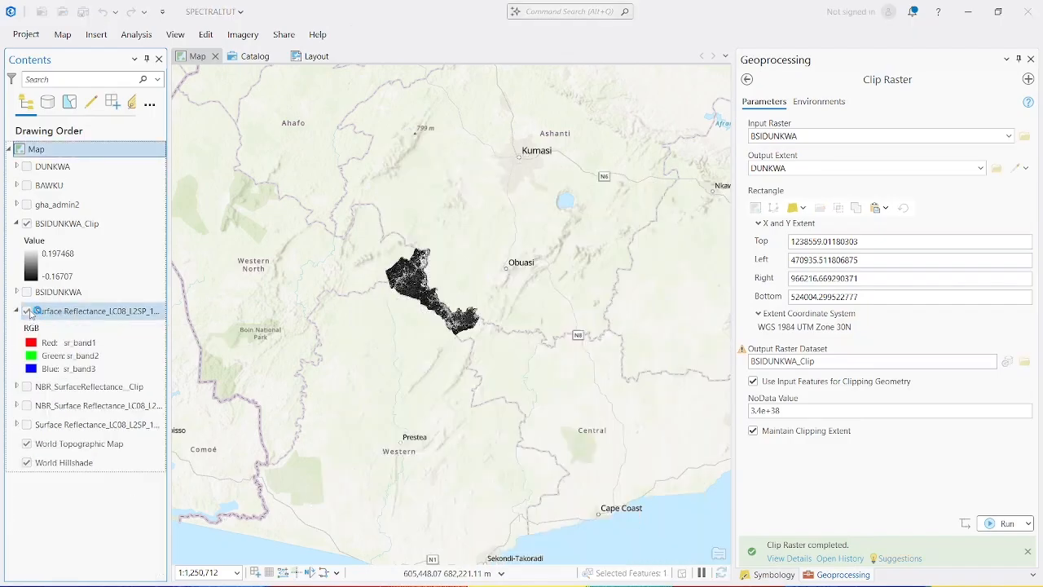
left_click(27, 311)
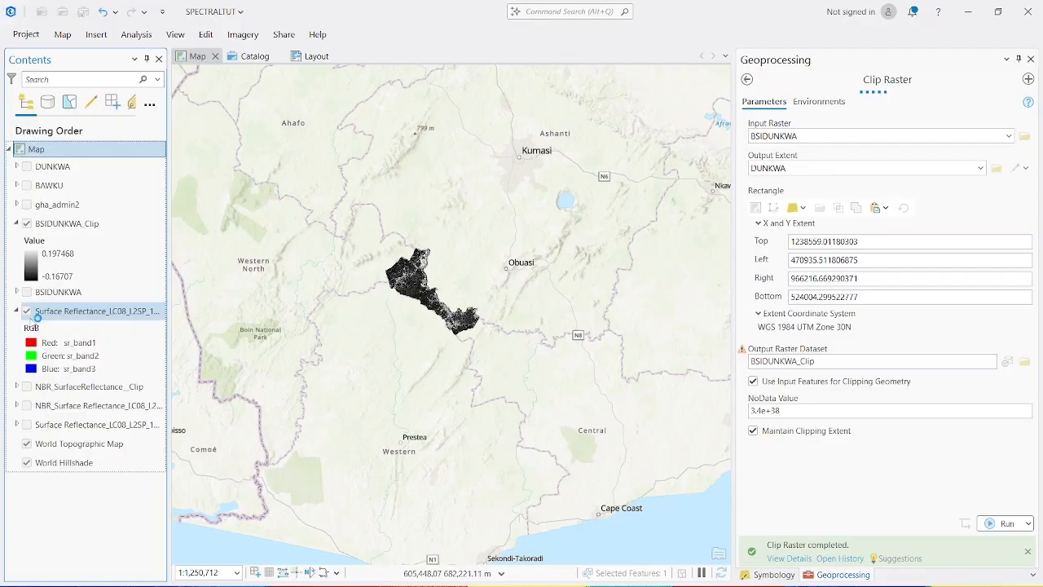
left_click(27, 311)
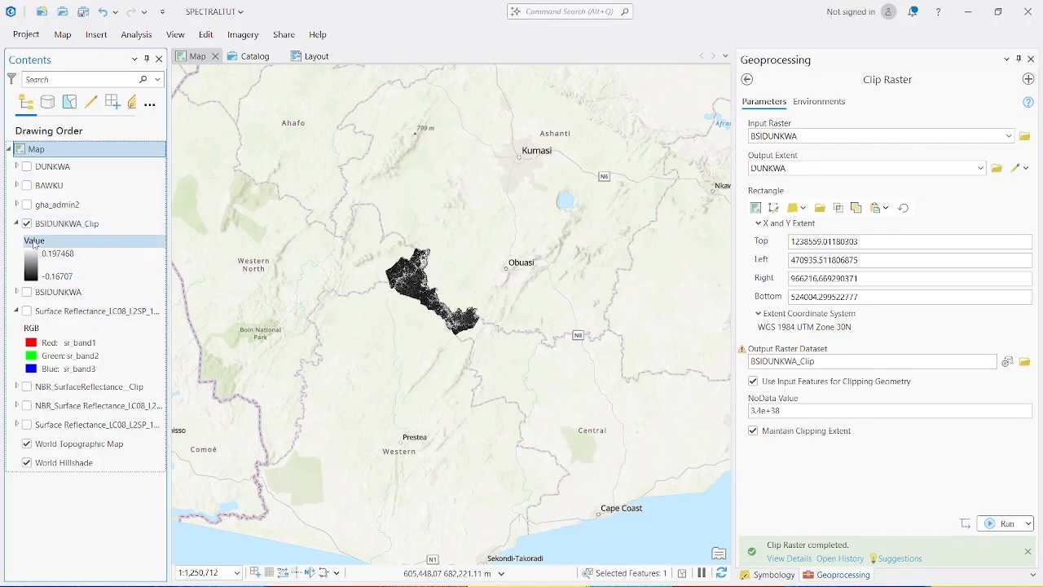
Step: Zoom the map to the BSIDUNKWA_Clip layer and examine the bright areas of the clipped raster
right_click(70, 225)
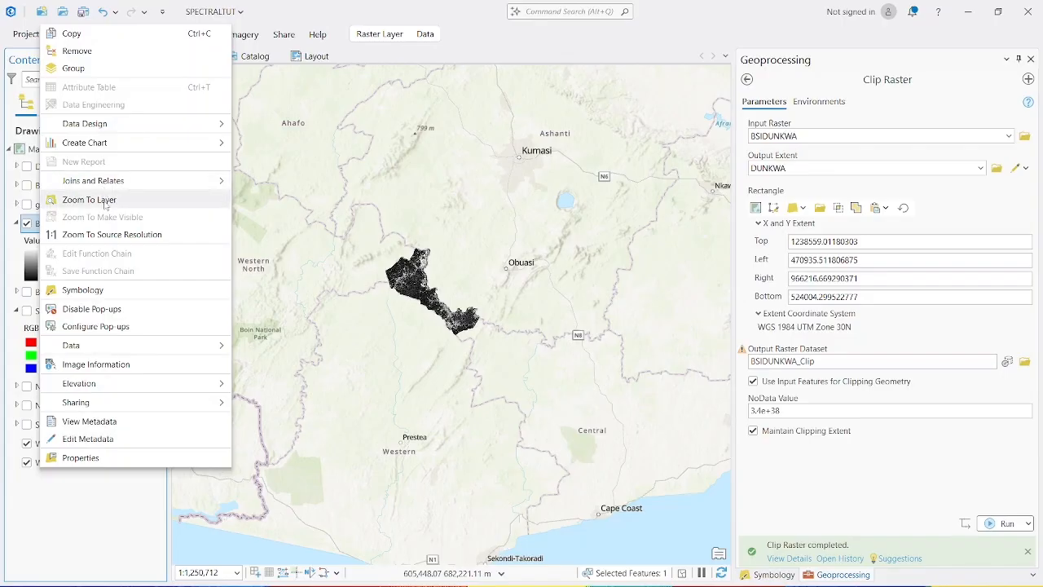
left_click(92, 201)
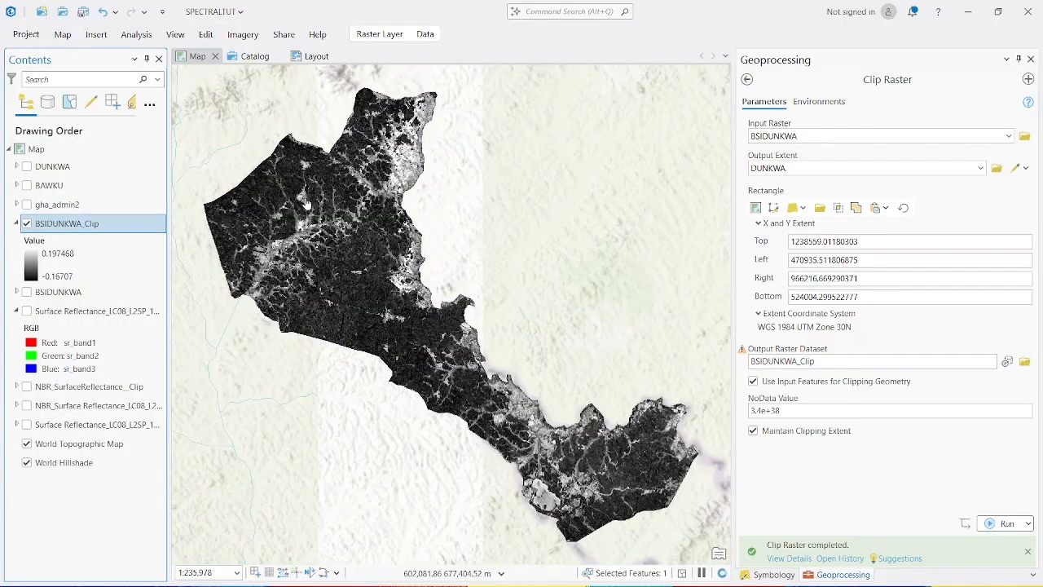
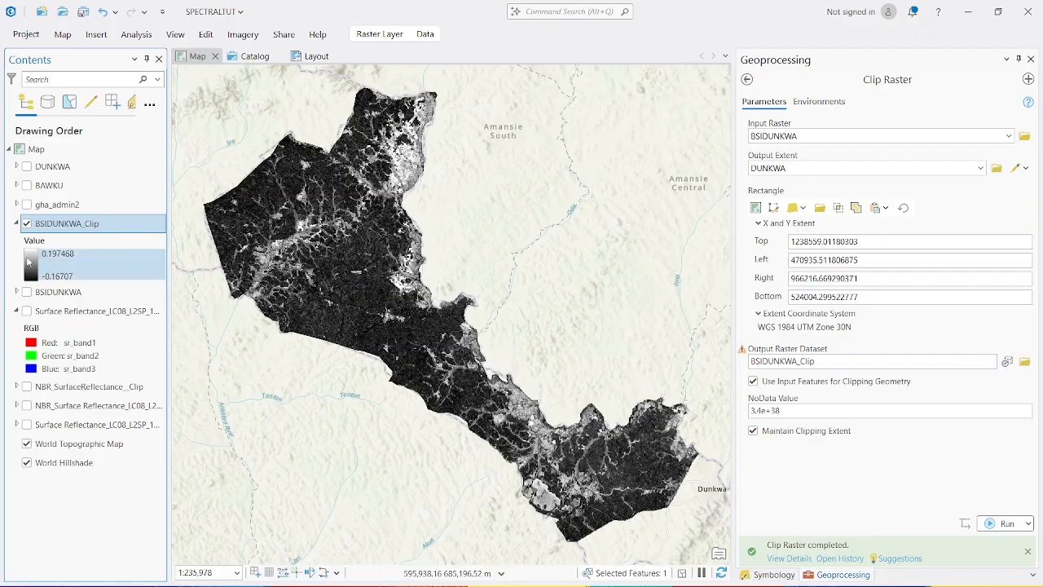
scroll(305, 228, "up", 3)
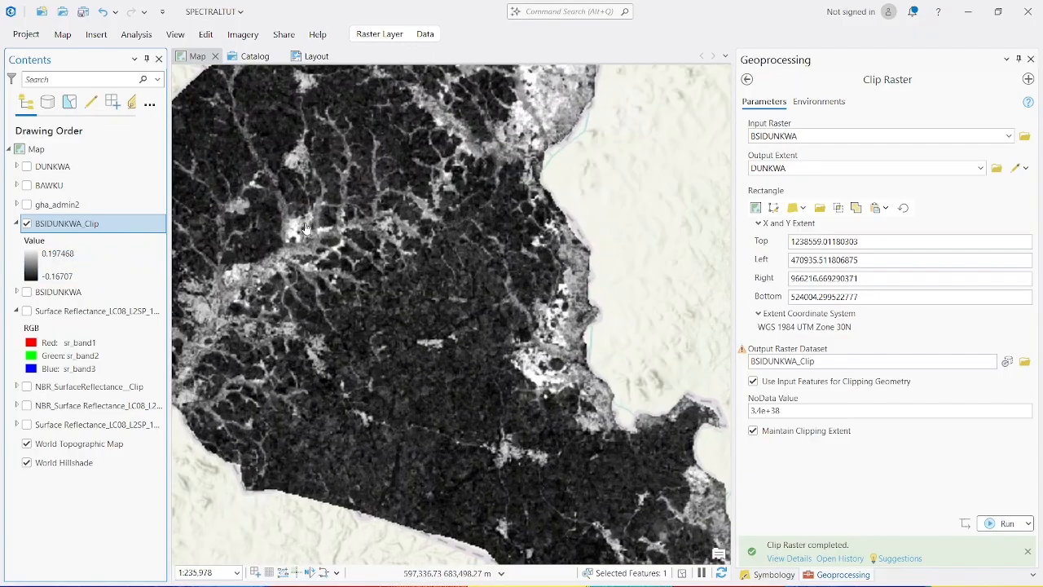
scroll(286, 257, "down", 3)
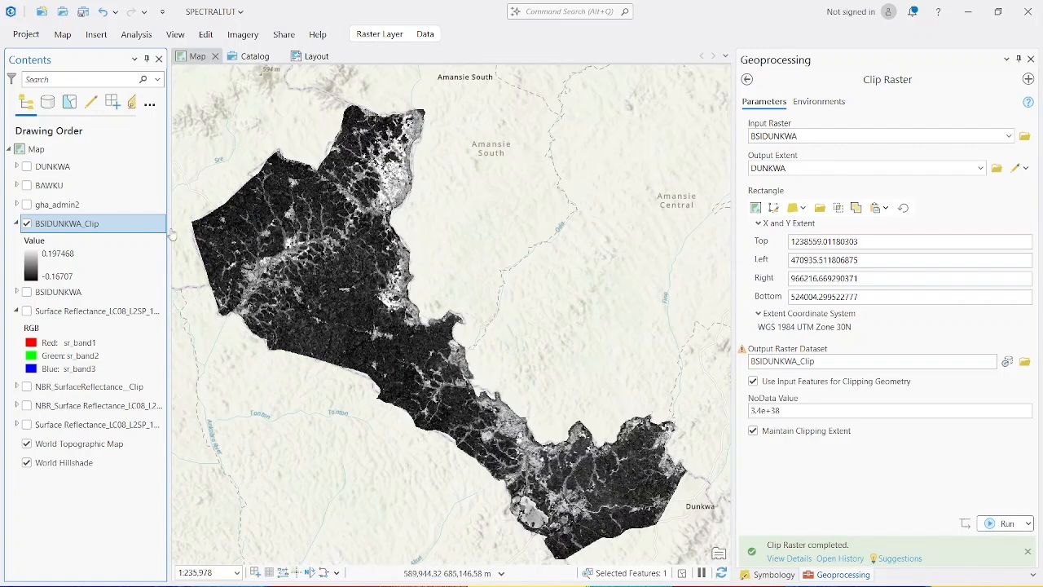
Step: Open the symbology of BSIDUNKWA_Clip and apply the pale yellow to dark brown color scheme
right_click(61, 225)
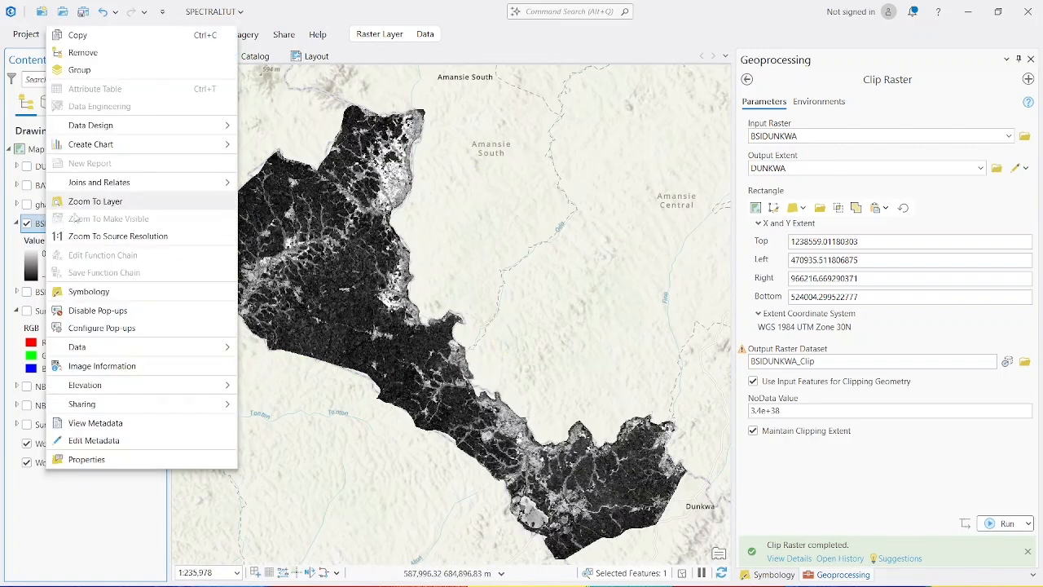
left_click(98, 290)
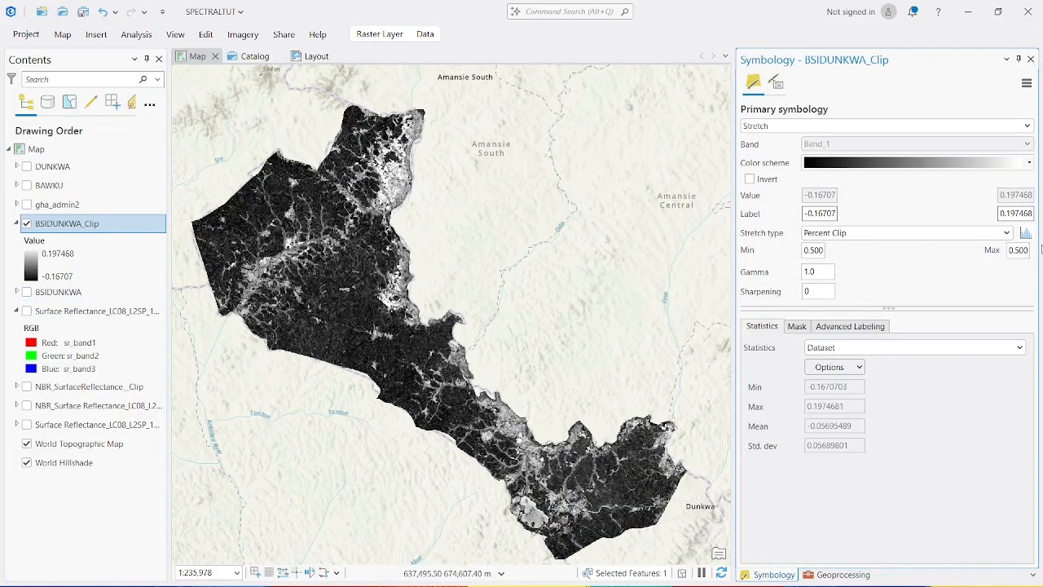
left_click(1031, 163)
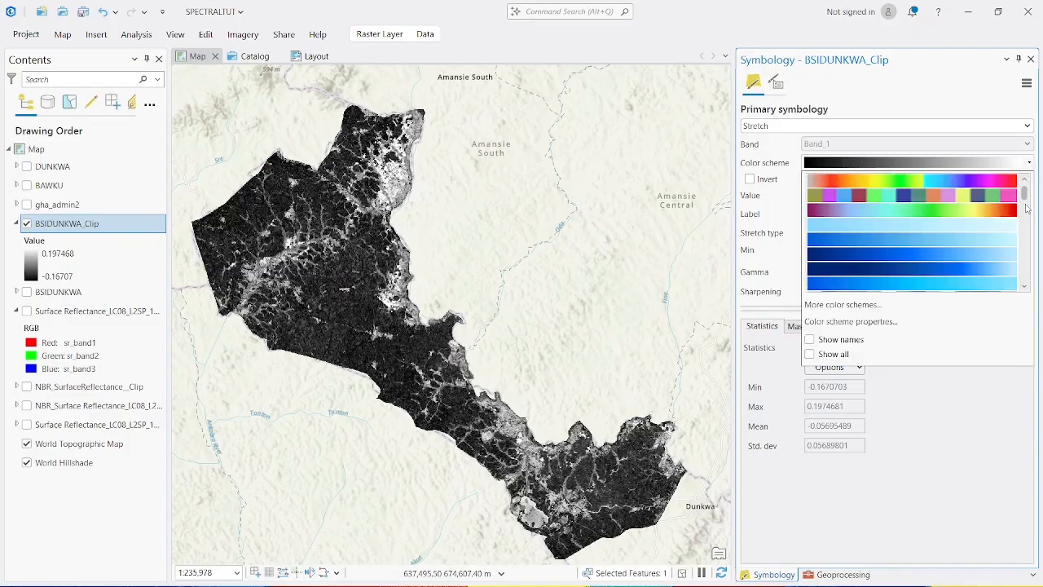
scroll(1025, 211, "down", 5)
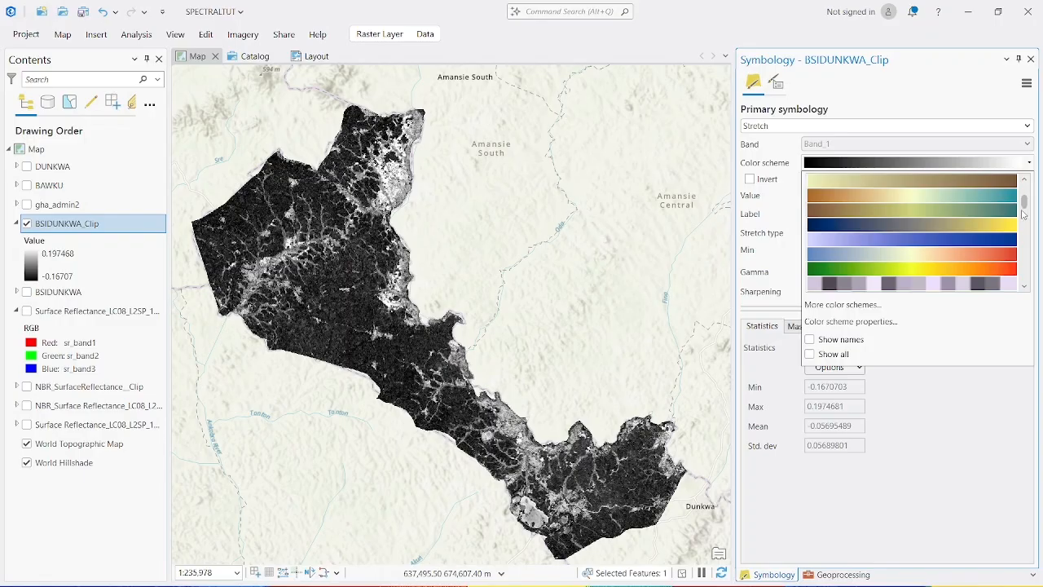
scroll(1023, 213, "up", 1)
left_click(926, 227)
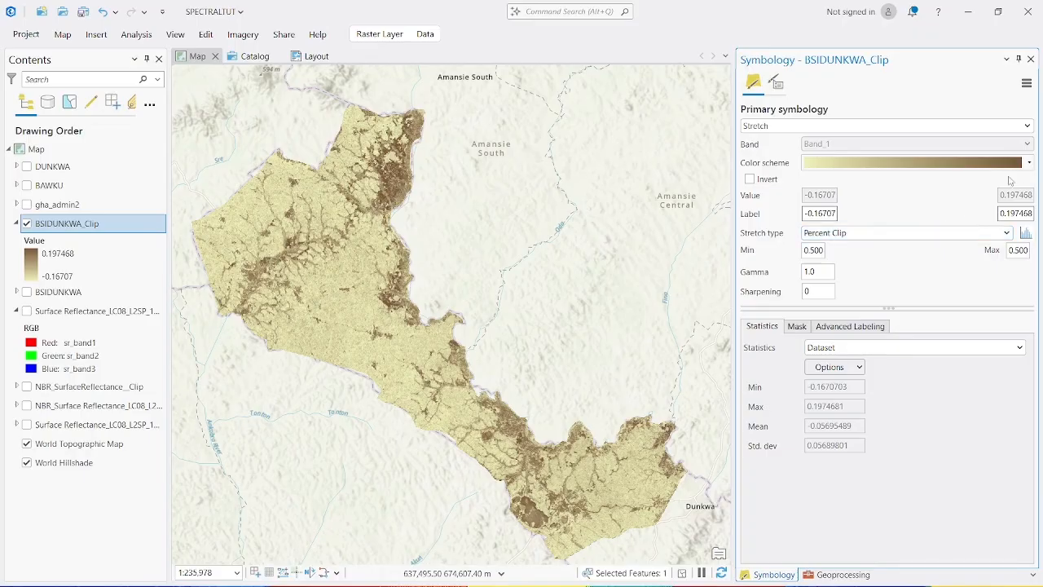
Step: Change the BSIDUNKWA_Clip color scheme to the light to dark burnt-orange ramp listed just after Orange Bright
left_click(1029, 163)
scroll(980, 246, "down", 2)
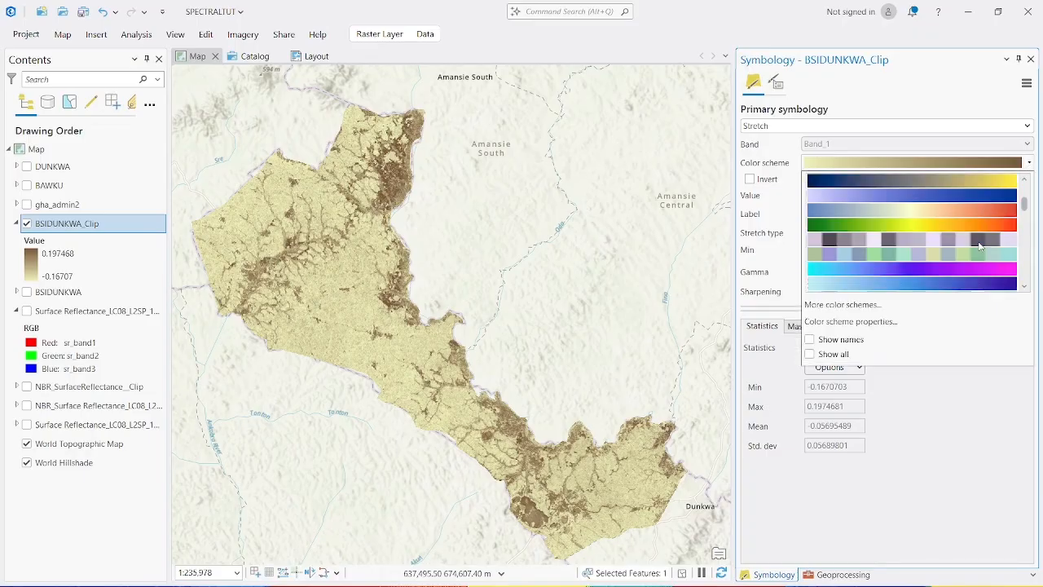
scroll(980, 247, "down", 2)
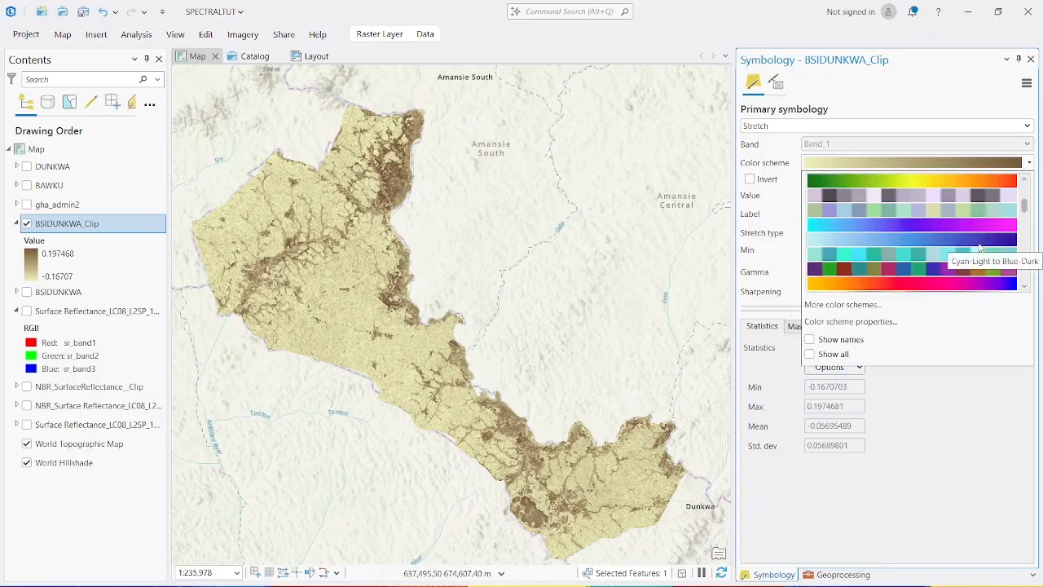
scroll(970, 254, "down", 1)
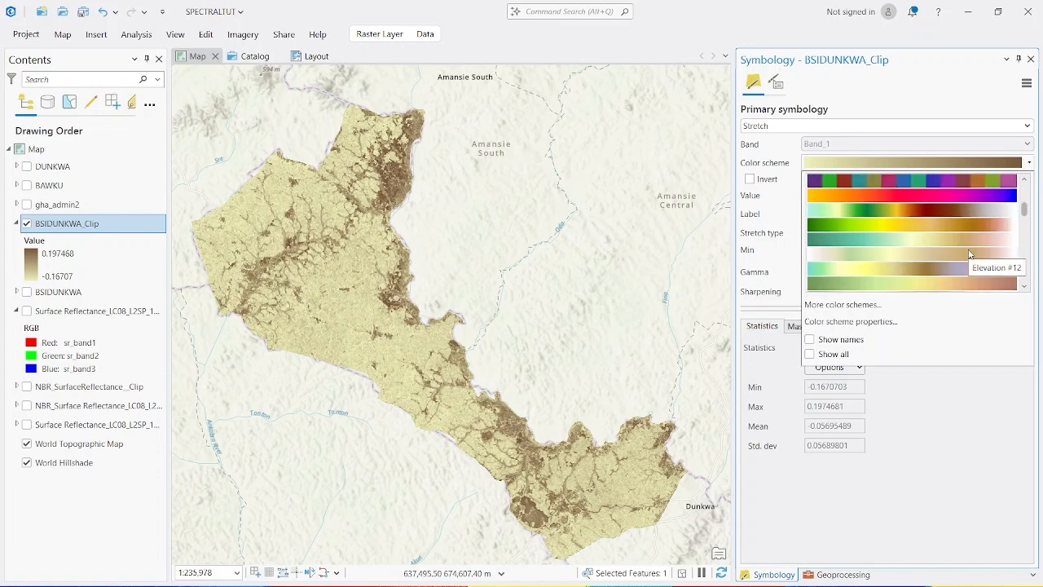
scroll(970, 254, "down", 2)
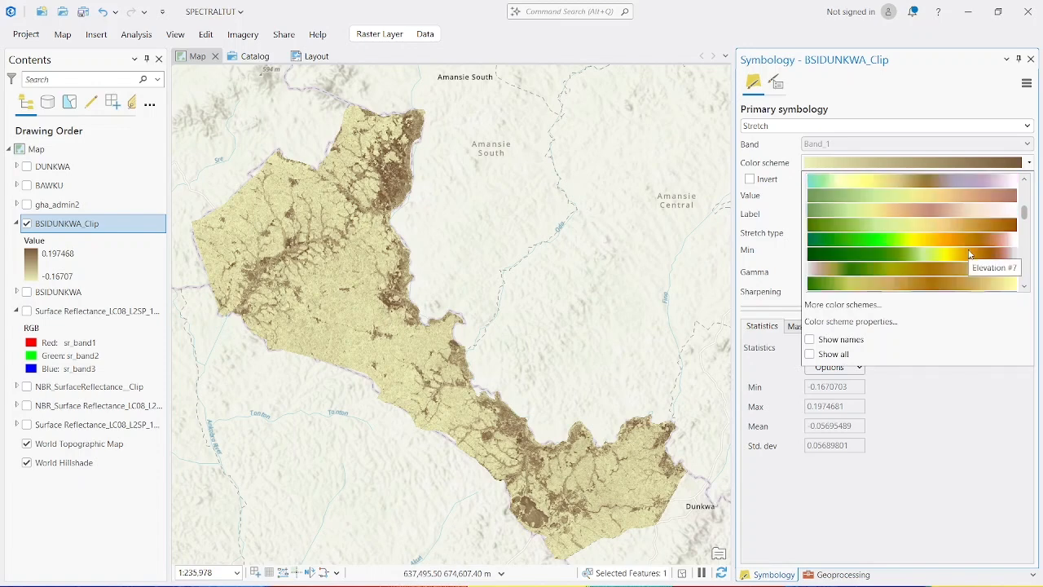
scroll(970, 254, "down", 1)
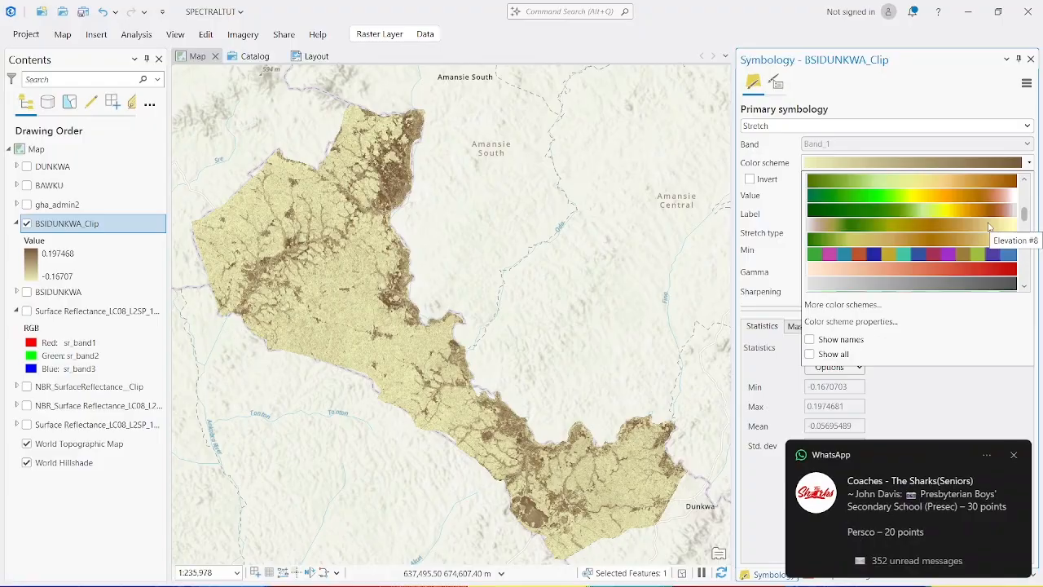
scroll(989, 226, "down", 1)
scroll(988, 226, "down", 1)
scroll(988, 227, "down", 1)
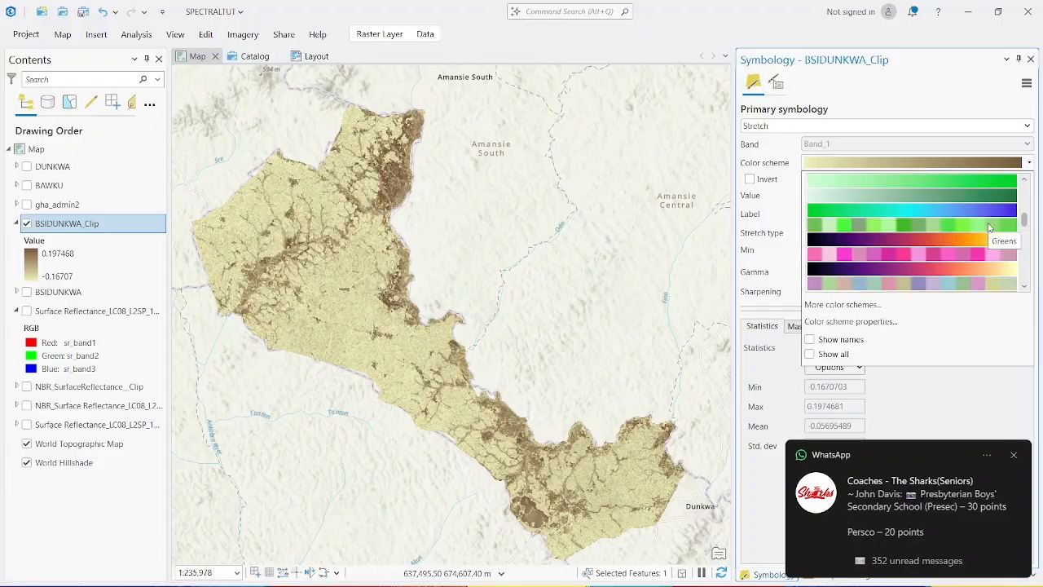
scroll(989, 227, "down", 1)
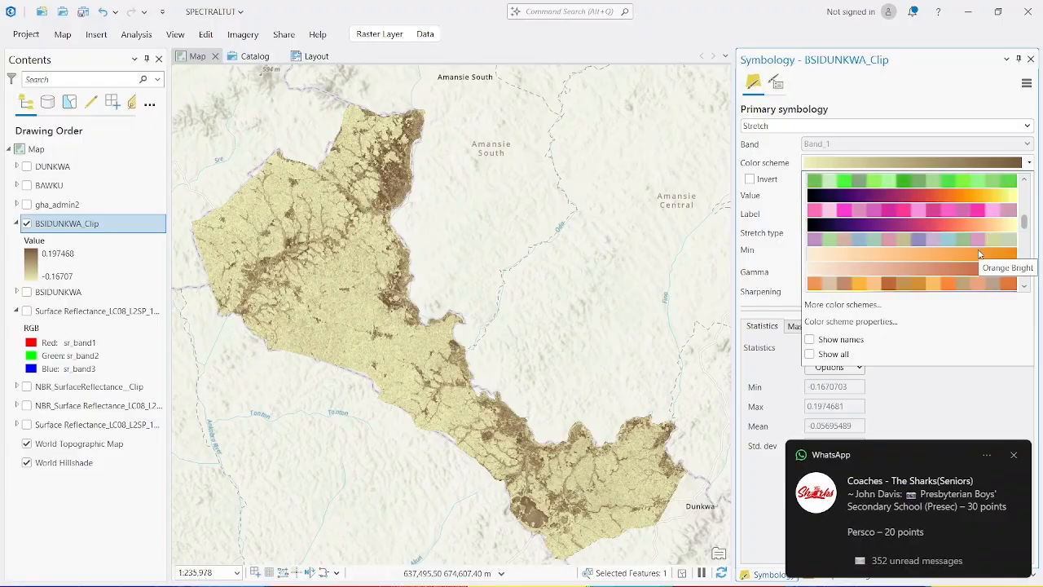
left_click(965, 272)
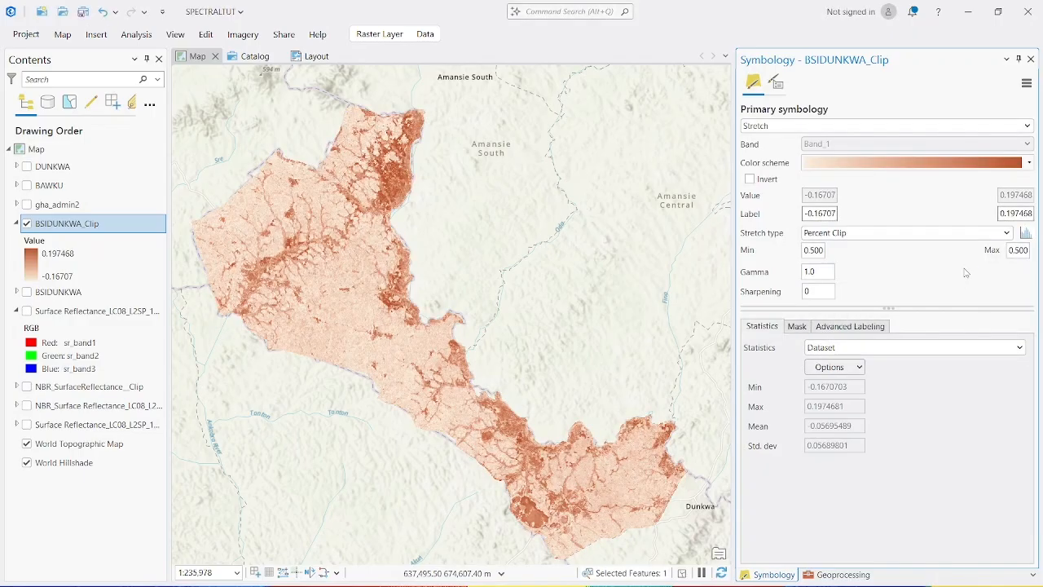
Step: Search the full color scheme list for BROWN TO YELLOW and apply Yellow to Dark Red to BSIDUNKWA_Clip
left_click(1031, 165)
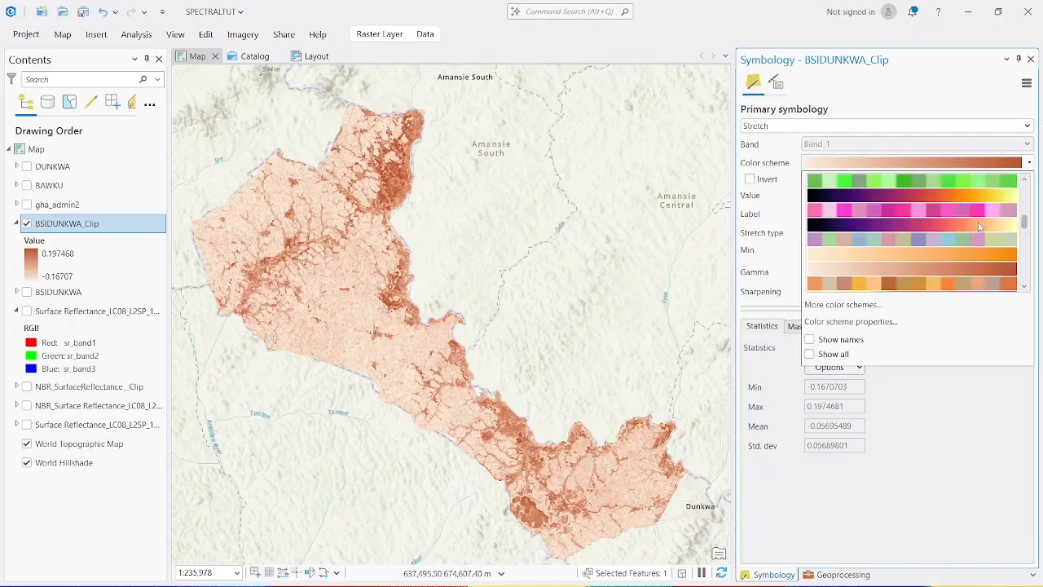
scroll(981, 226, "down", 3)
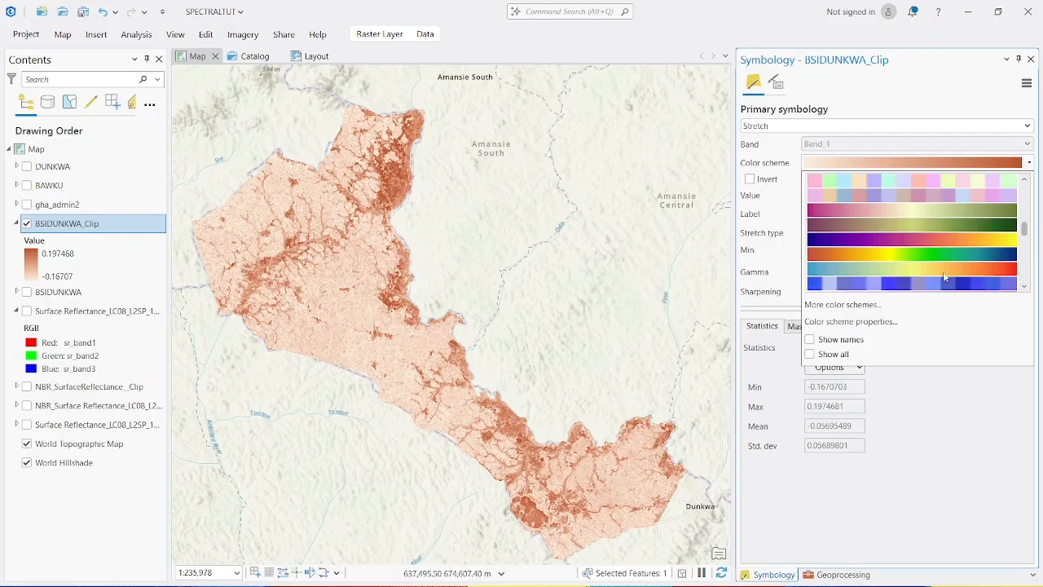
left_click(843, 304)
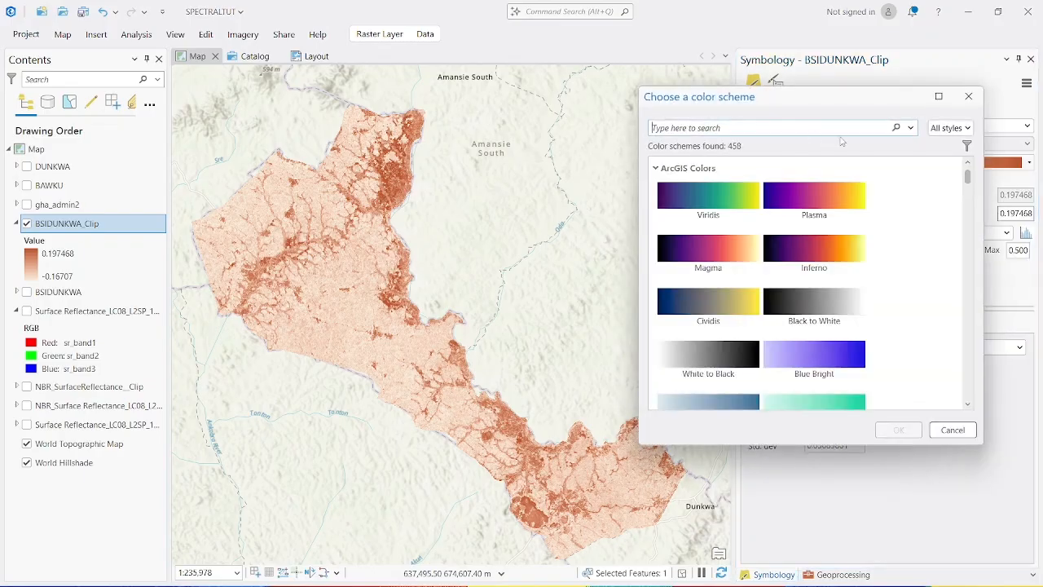
type("BROWN TO YELLOW")
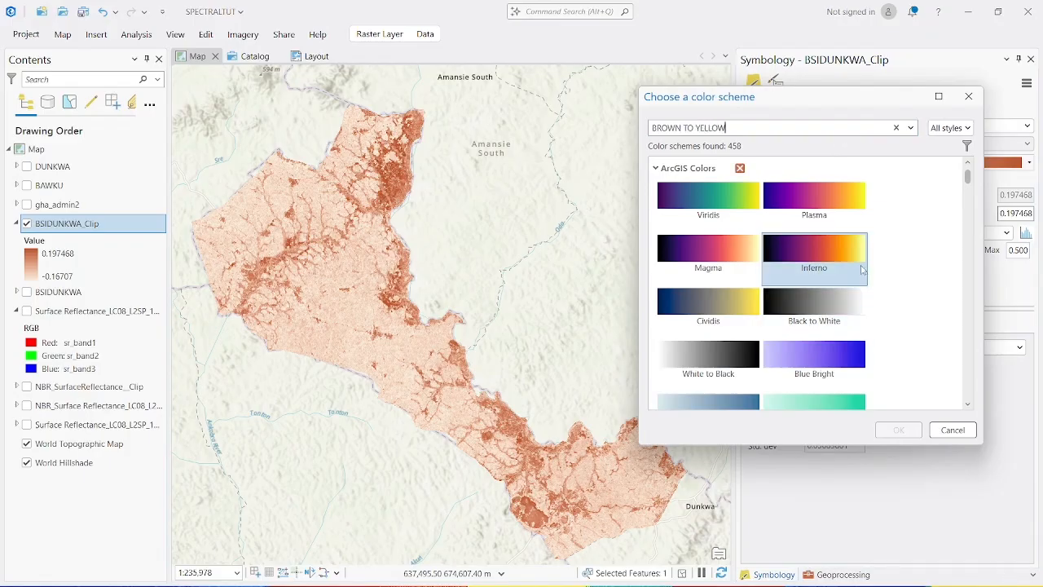
key("Return")
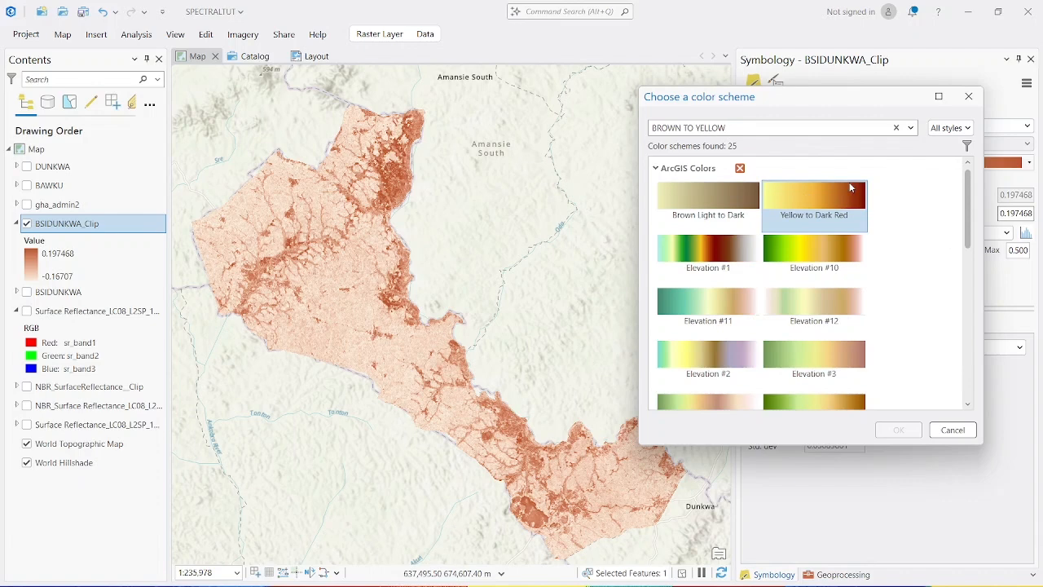
left_click(782, 195)
left_click(908, 431)
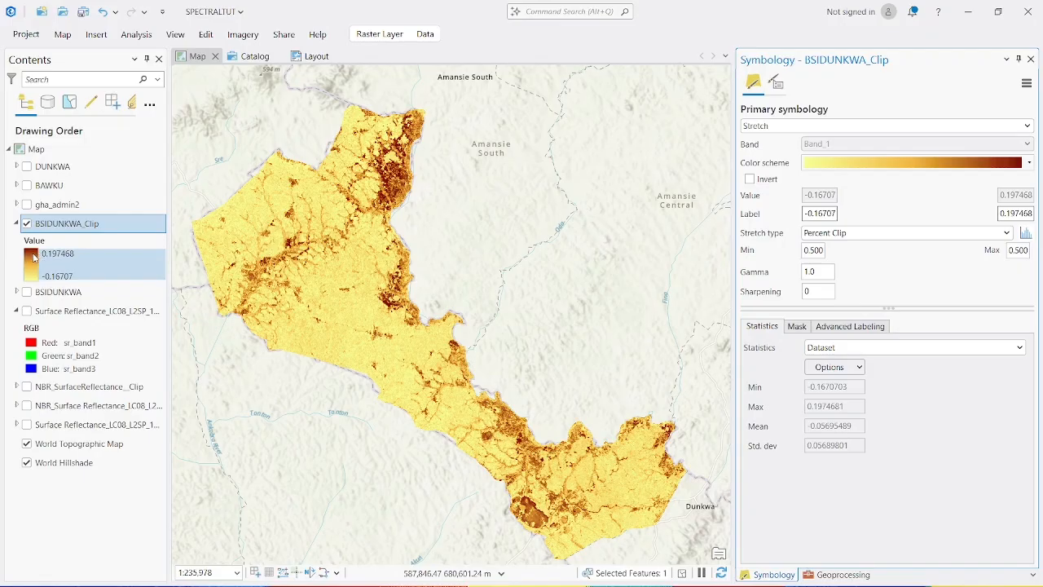
Step: Examine the dark red areas in the northern part of the BSIDUNKWA_Clip raster, close up and at full extent
scroll(390, 199, "up", 4)
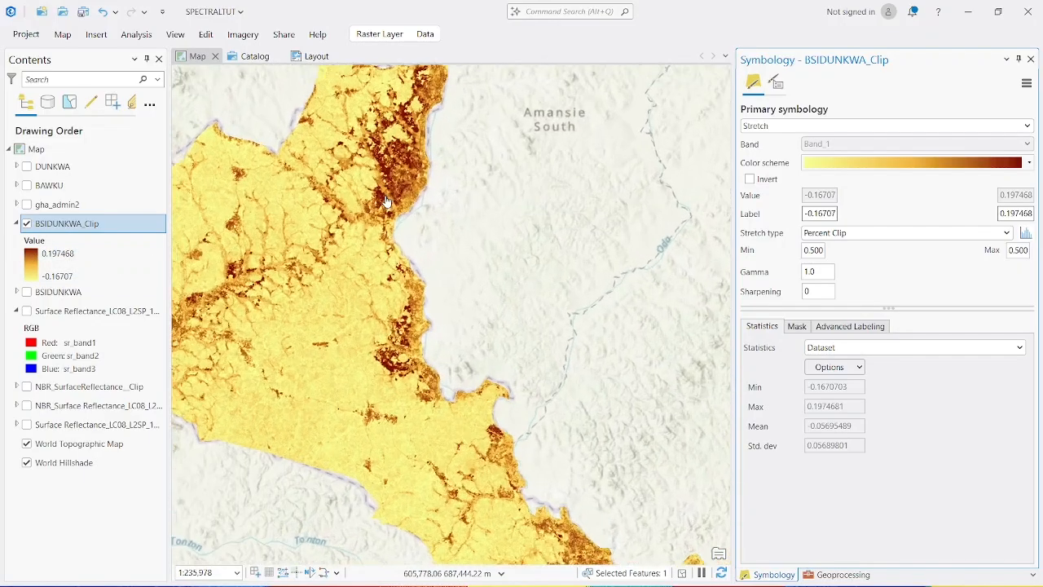
left_click_drag(422, 166, 472, 419)
scroll(472, 419, "up", 3)
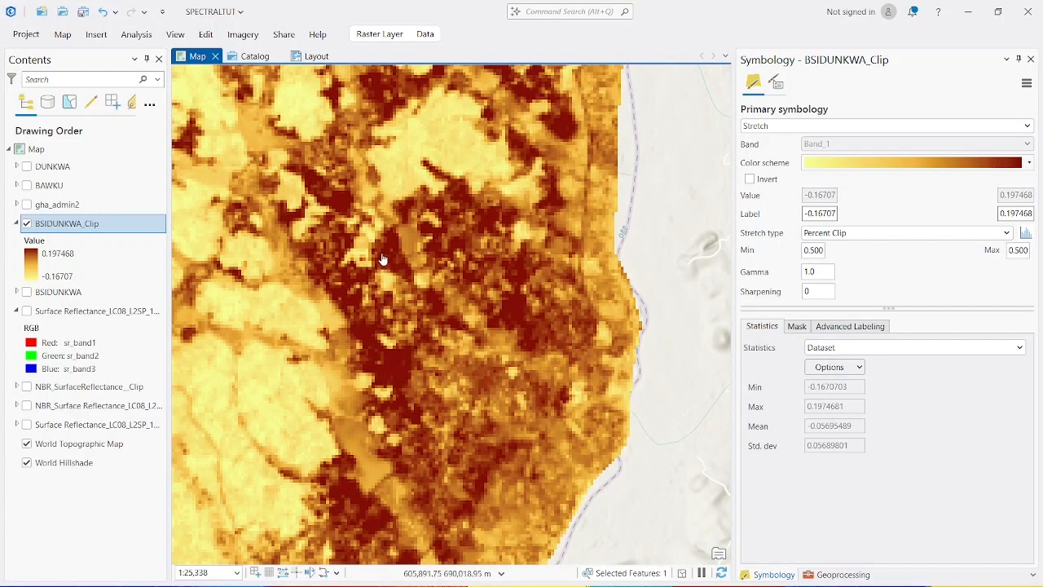
scroll(391, 273, "down", 6)
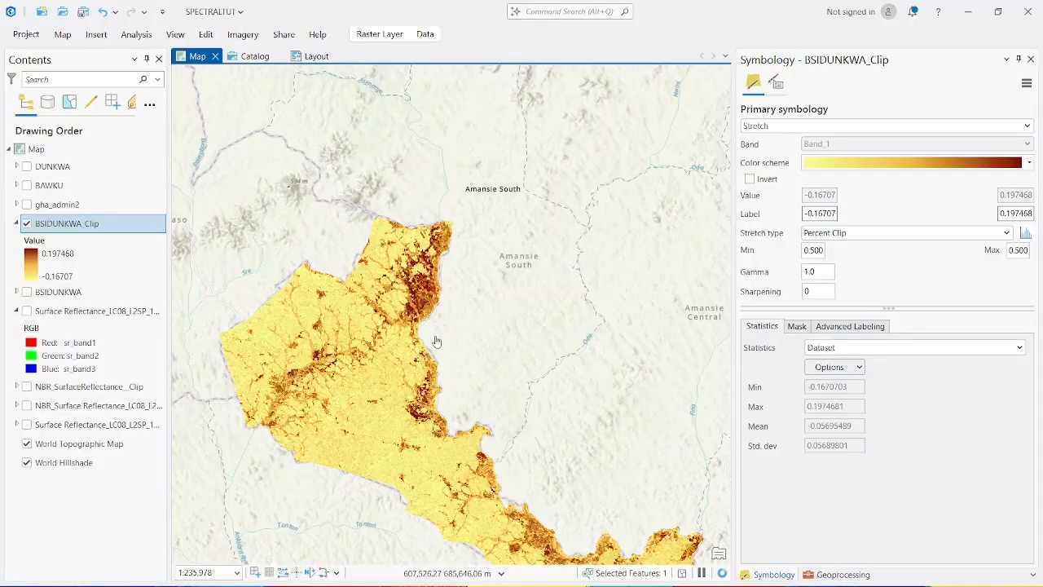
scroll(400, 372, "up", 2)
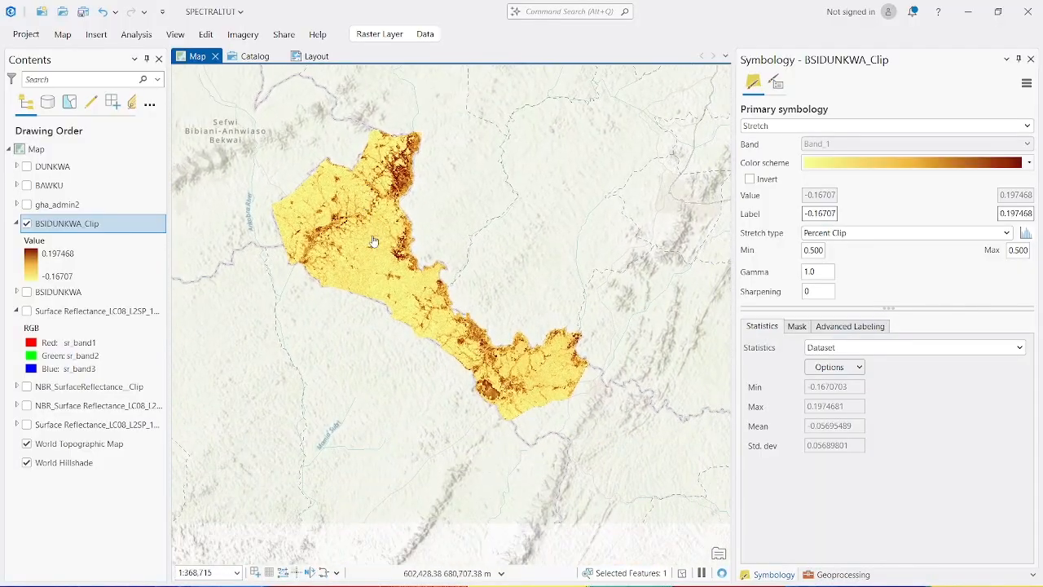
scroll(373, 241, "up", 1)
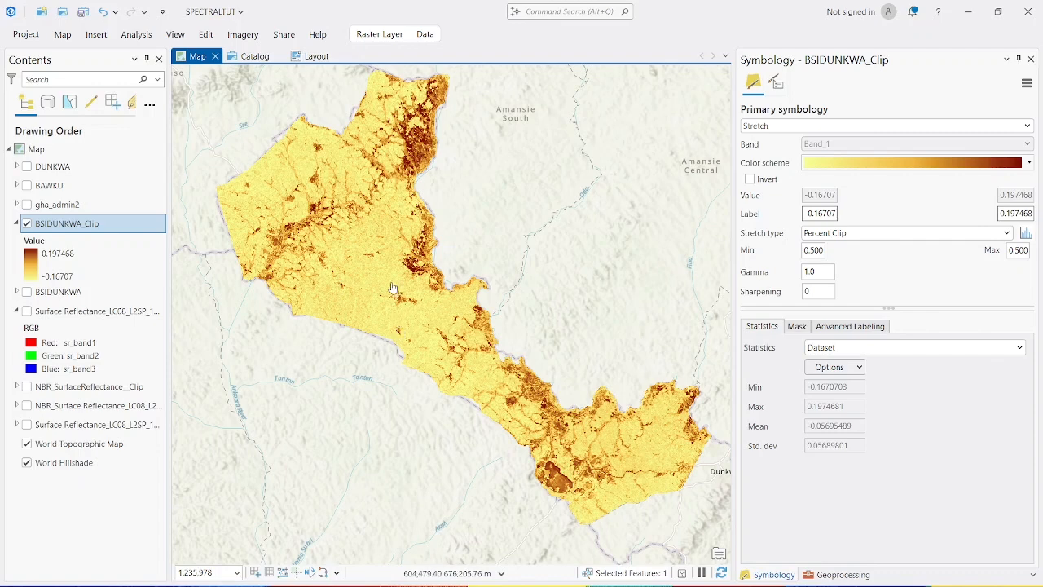
Step: Hide the BSIDUNKWA_Clip layer and collapse its legend and the sr_band RGB legend of the LC08 Surface Reflectance layer
left_click(26, 223)
left_click(17, 223)
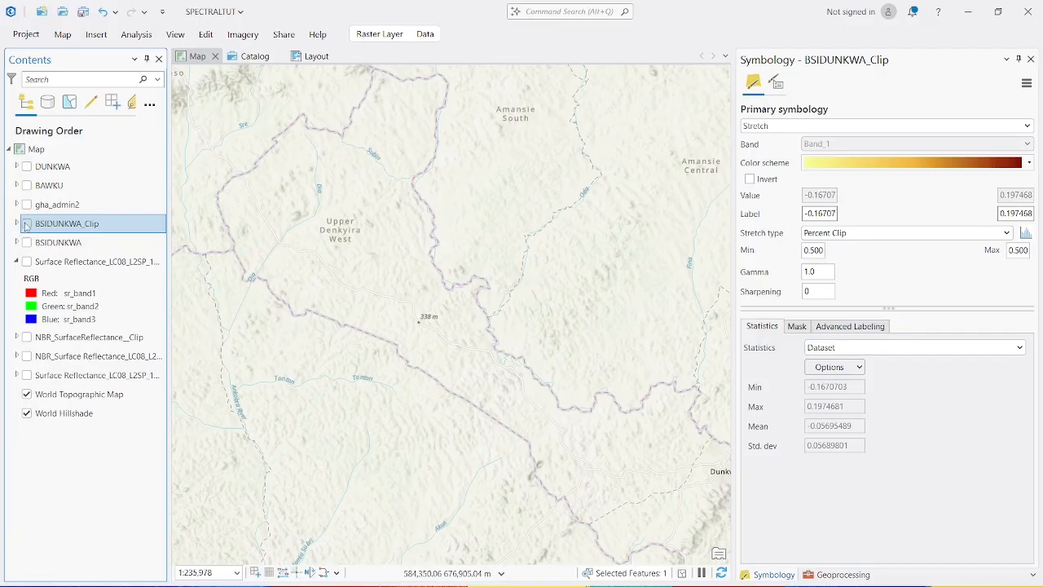
left_click(17, 261)
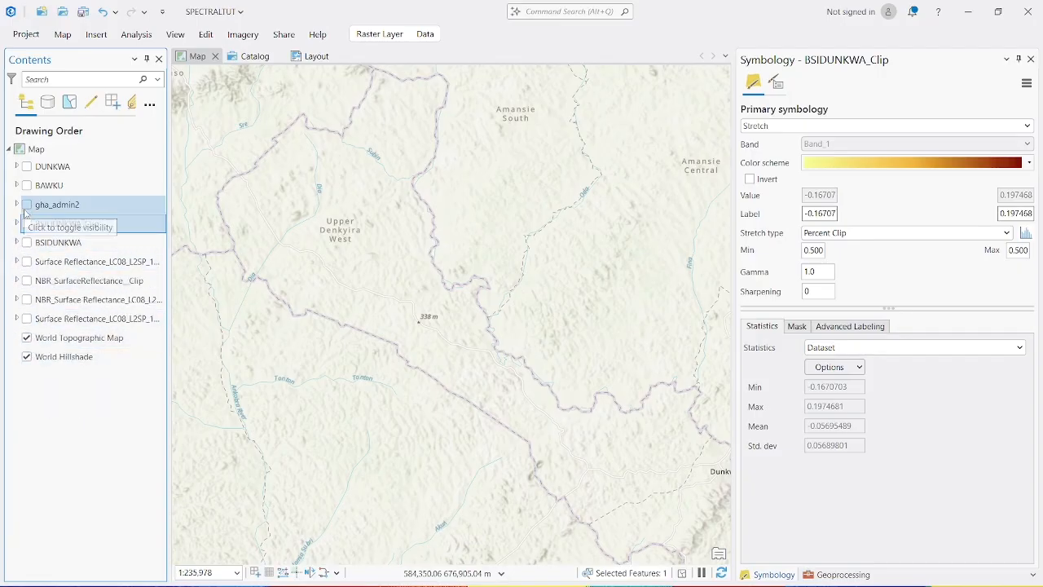
Step: Change the basemap to World Imagery with the Hybrid Reference Layer
left_click(66, 37)
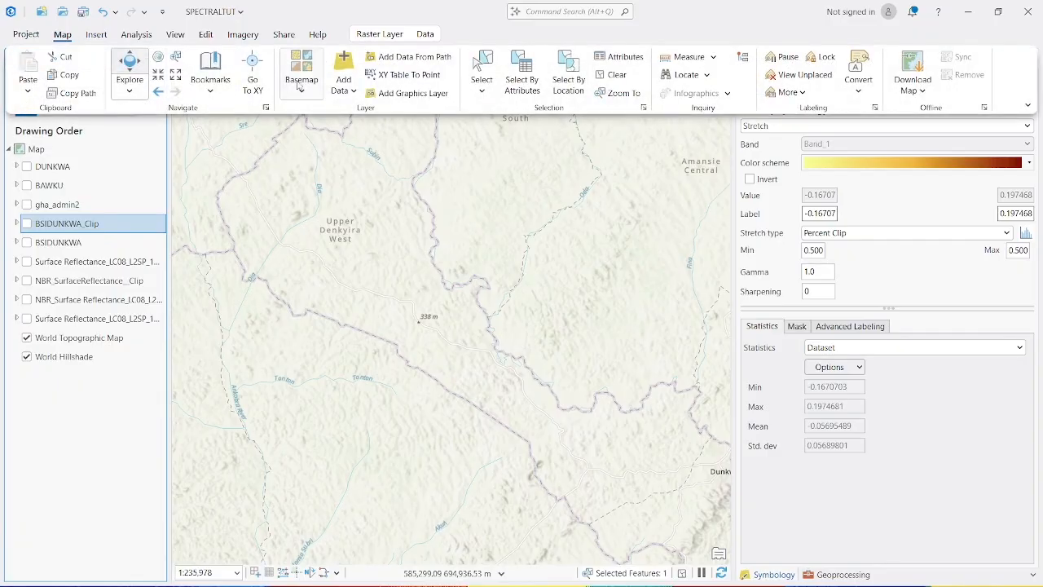
left_click(312, 92)
left_click(411, 176)
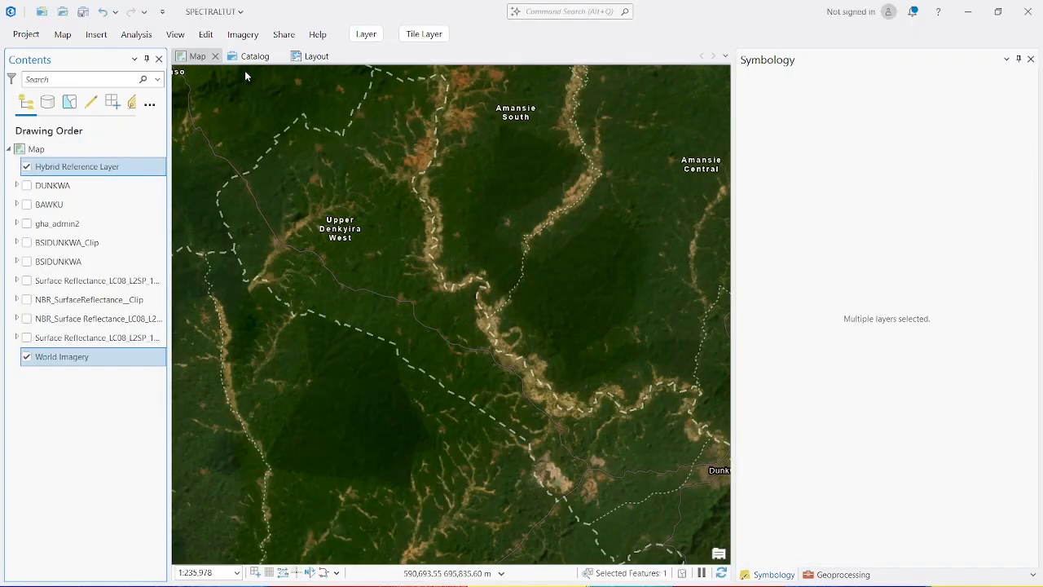
Step: Compare the DUNKWA boundary and the BSIDUNKWA_Clip bare soil areas with the satellite imagery by toggling both layers, leaving them hidden
left_click(27, 186)
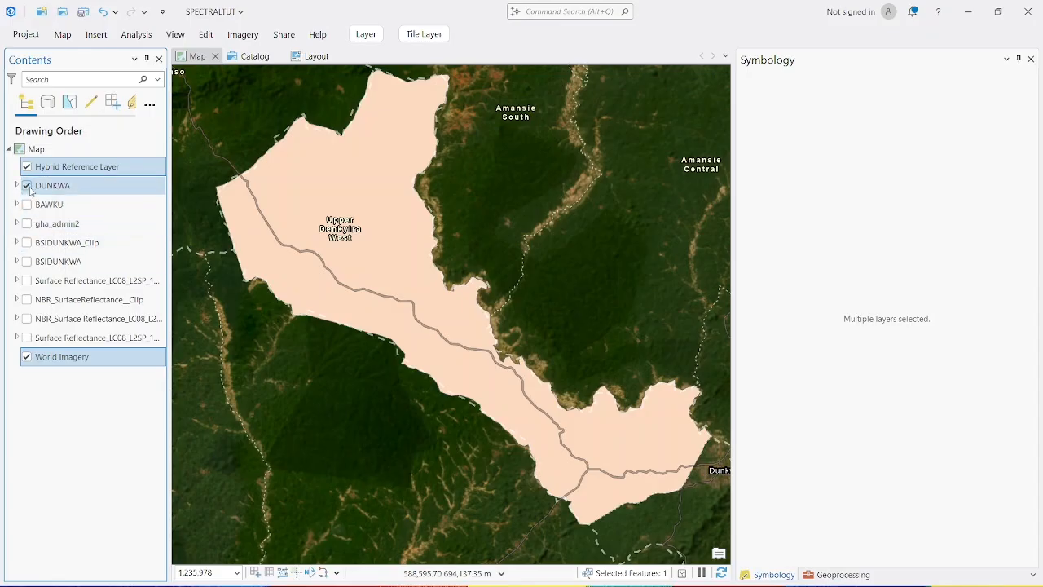
left_click(27, 186)
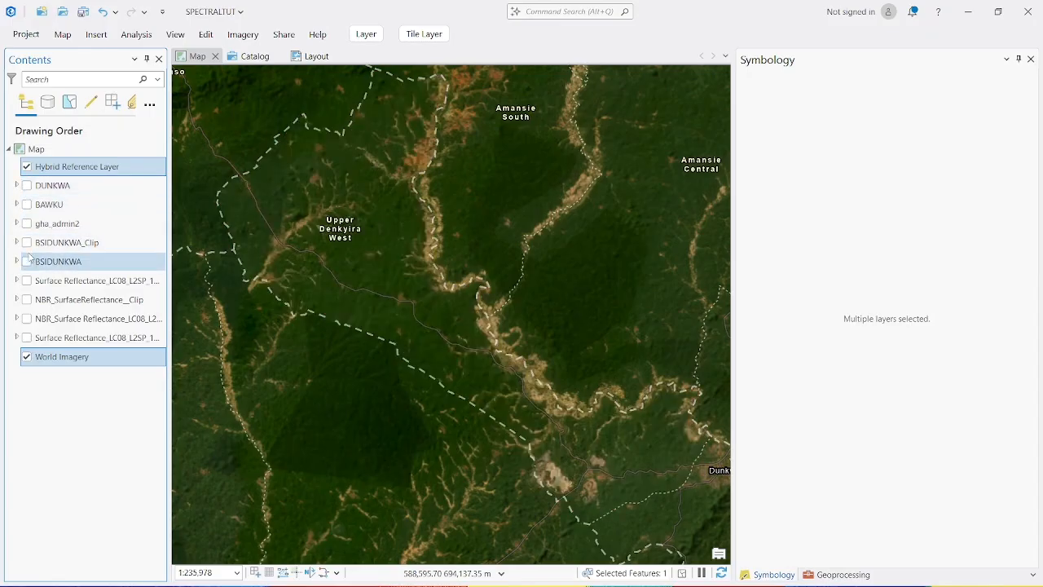
left_click(27, 242)
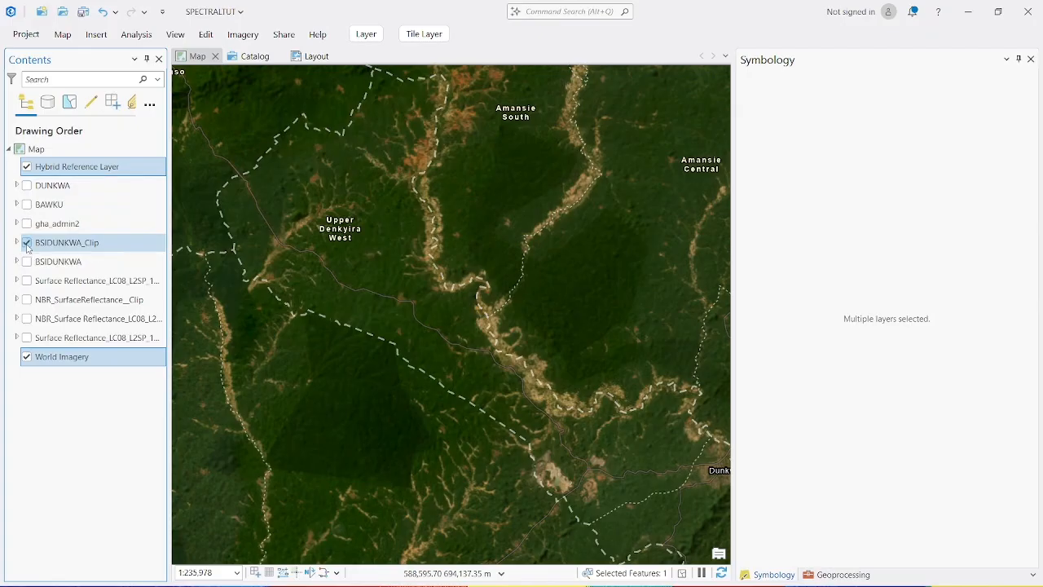
scroll(415, 205, "up", 4)
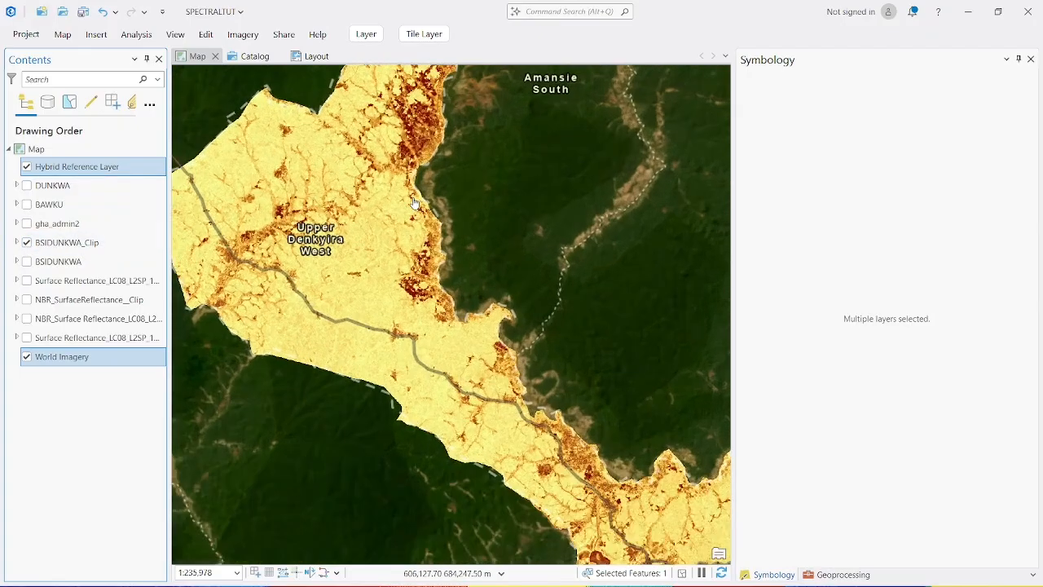
scroll(414, 444, "down", 4)
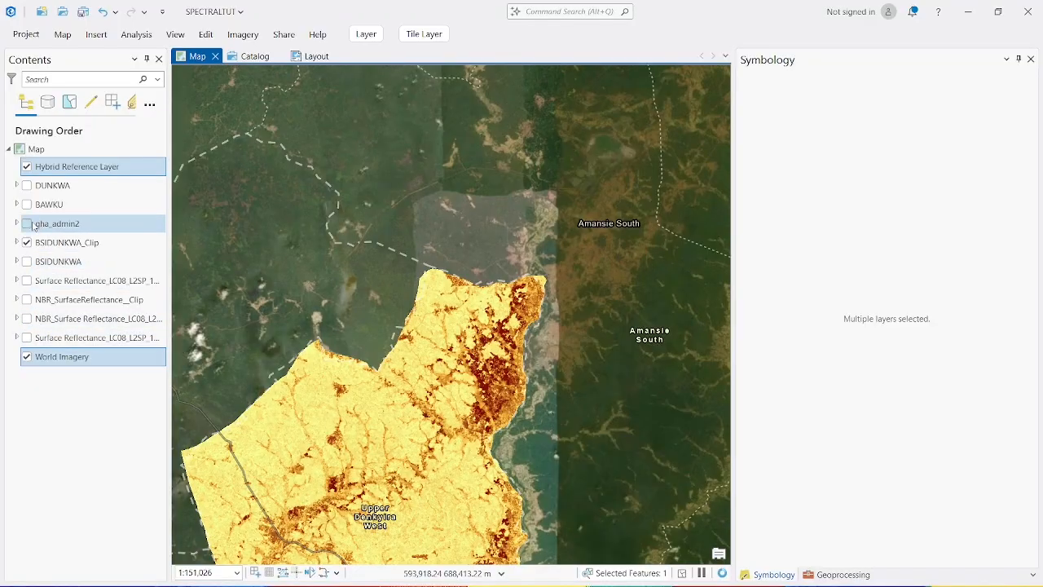
left_click(27, 243)
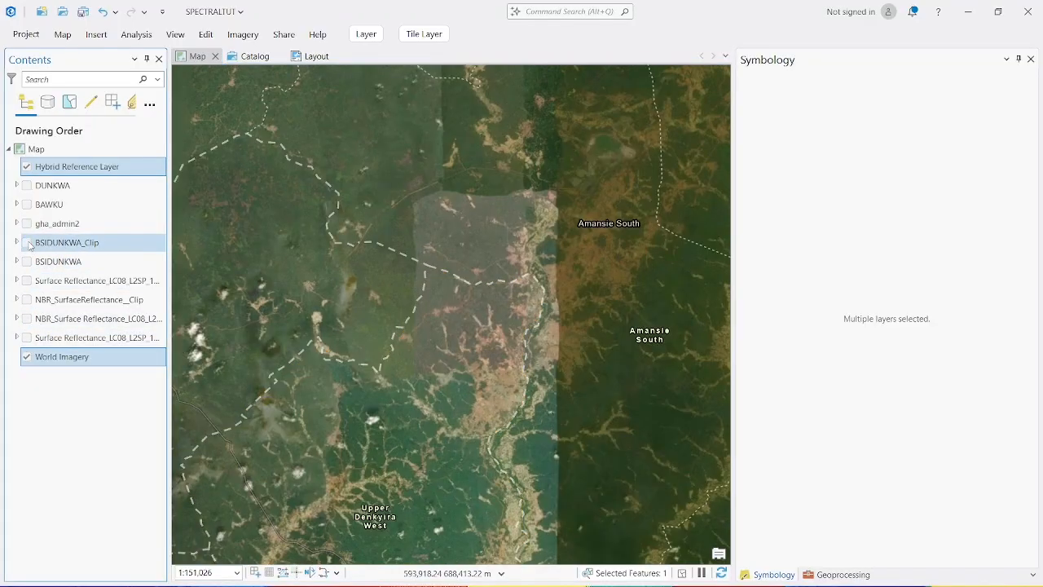
left_click(30, 245)
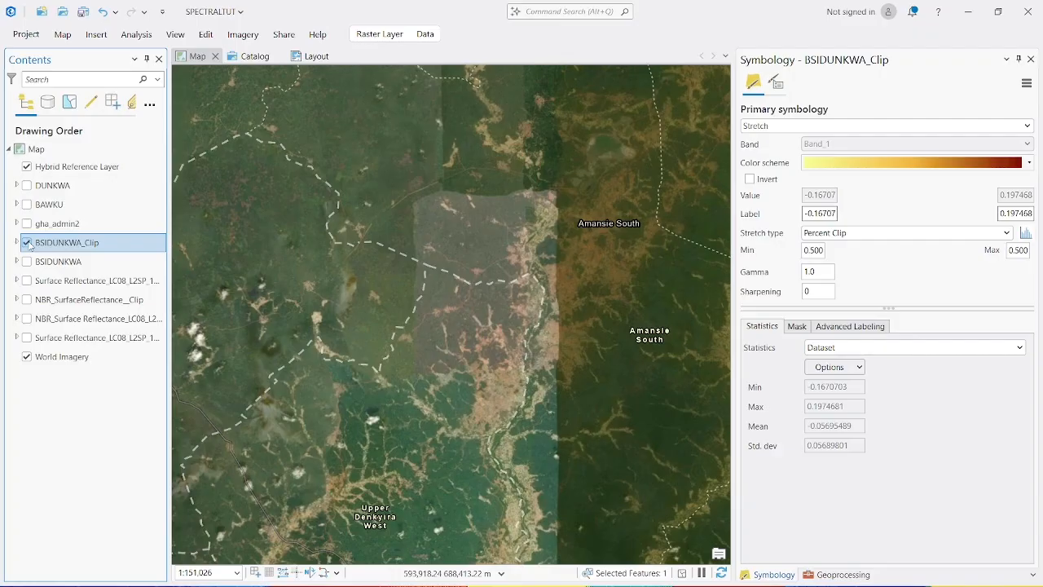
left_click(27, 242)
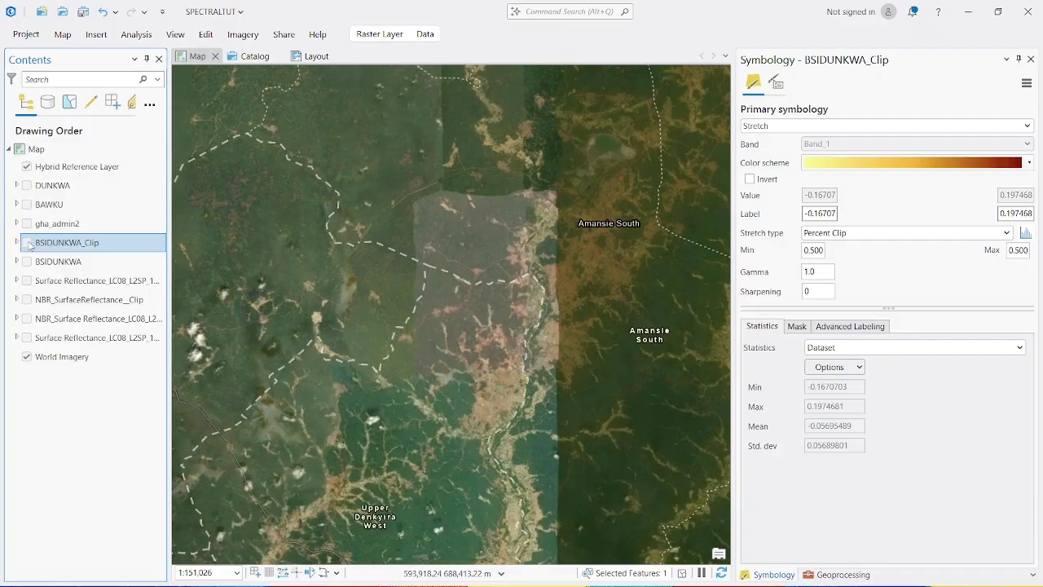
left_click(27, 243)
left_click(27, 243)
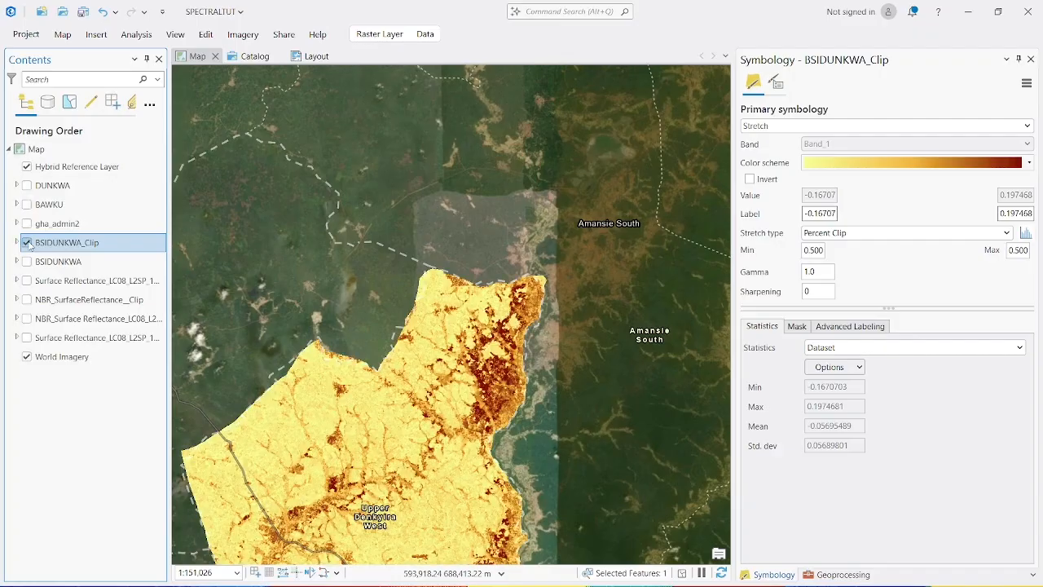
scroll(365, 278, "down", 3)
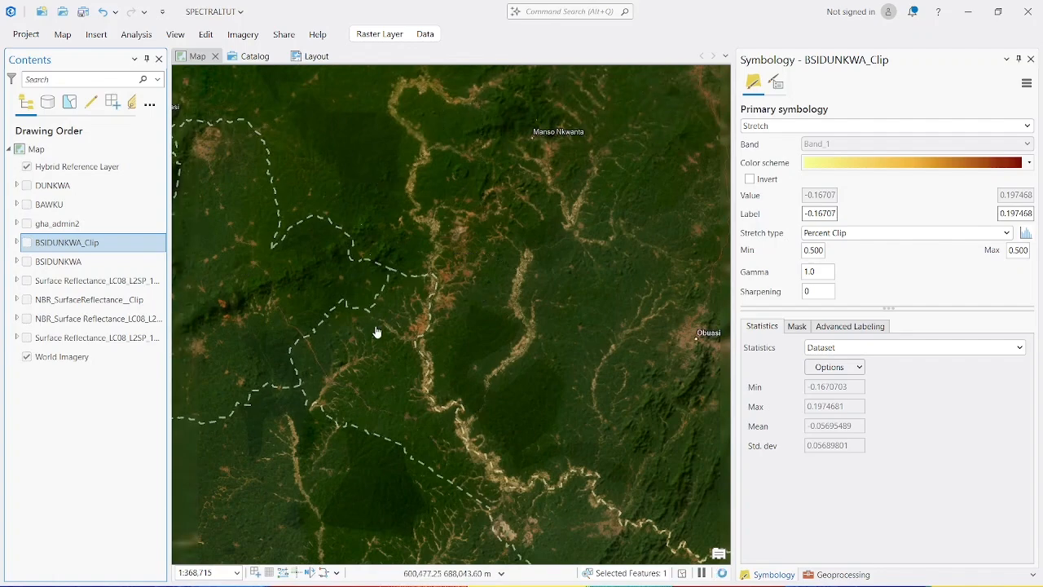
Step: Add the LC09_L2SP_193056_20260126_20260127_02_T1_MTL.txt raster product from the TEMA folder under LANDSAT to the map
left_click(249, 56)
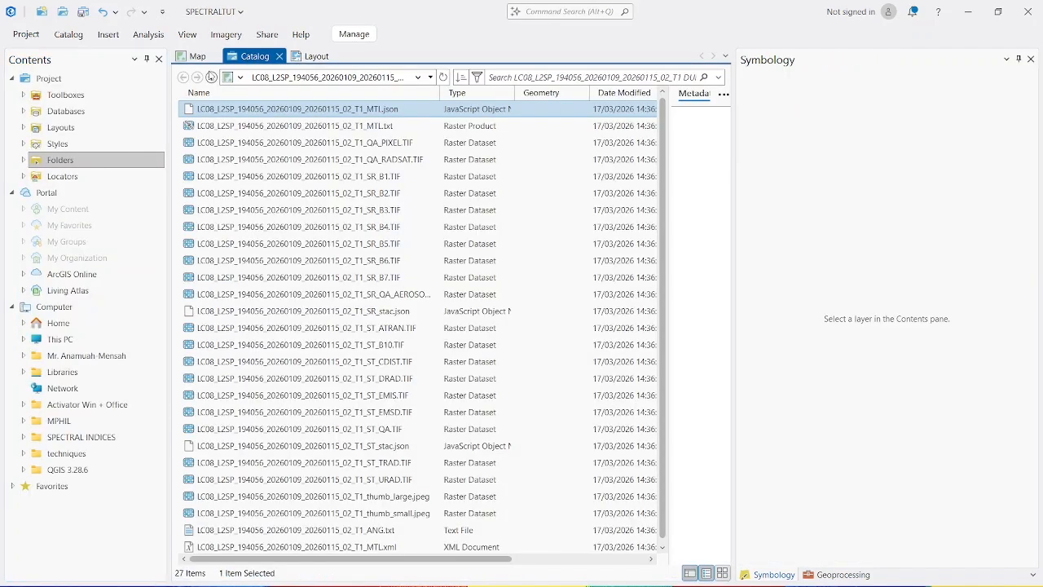
left_click(211, 77)
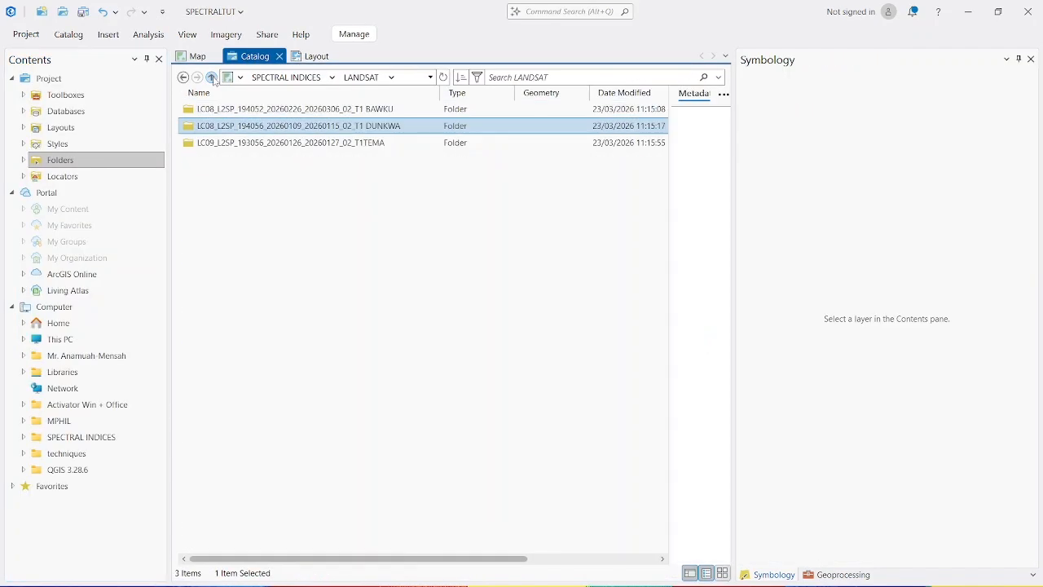
double_click(271, 144)
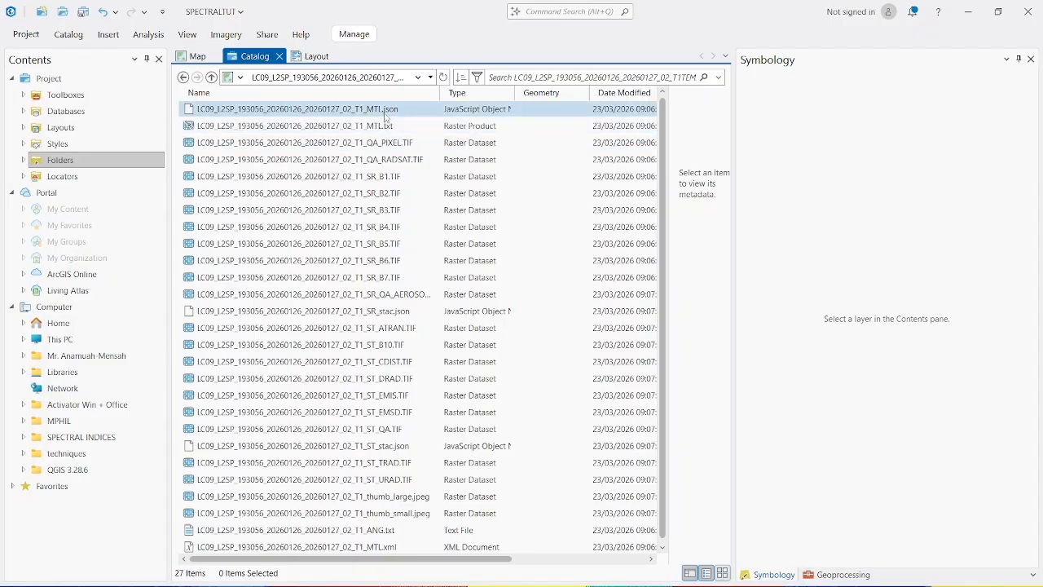
left_click(315, 127)
right_click(315, 128)
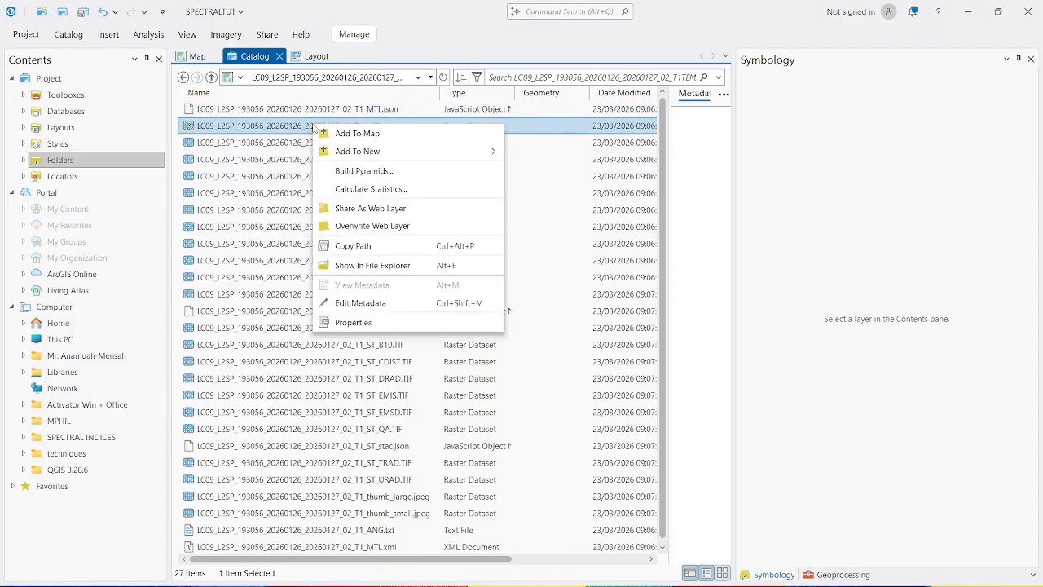
left_click(344, 136)
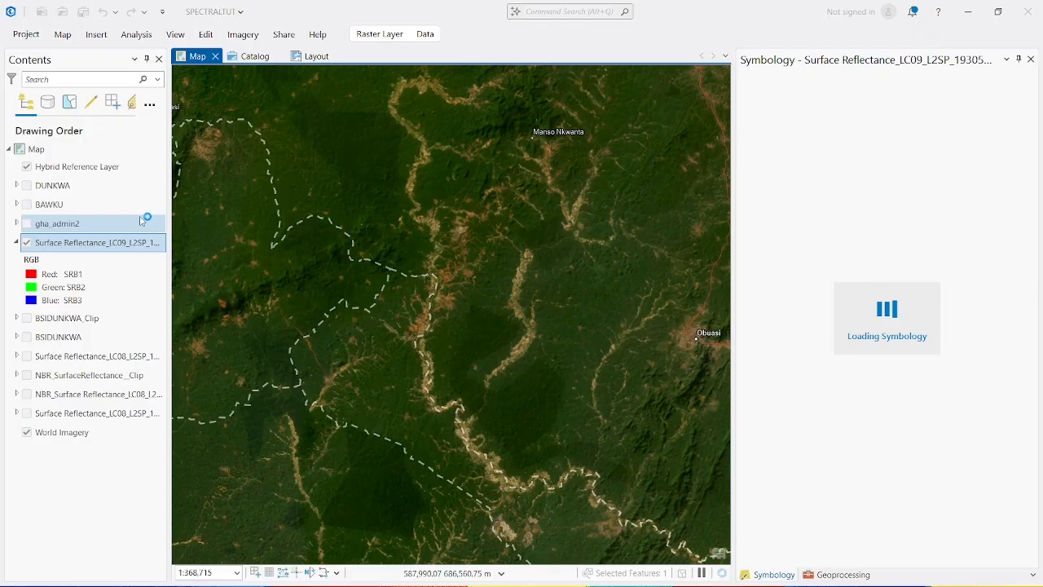
Step: Hide the Hybrid Reference Layer and move the LC09 Surface Reflectance layer to the top of the drawing order
left_click(1030, 60)
left_click(1032, 60)
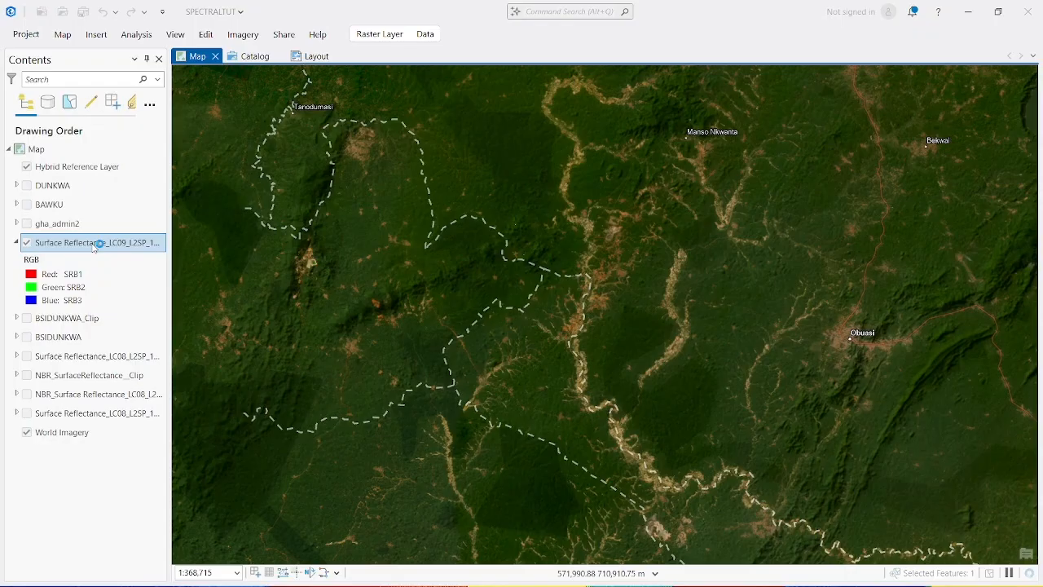
left_click(29, 168)
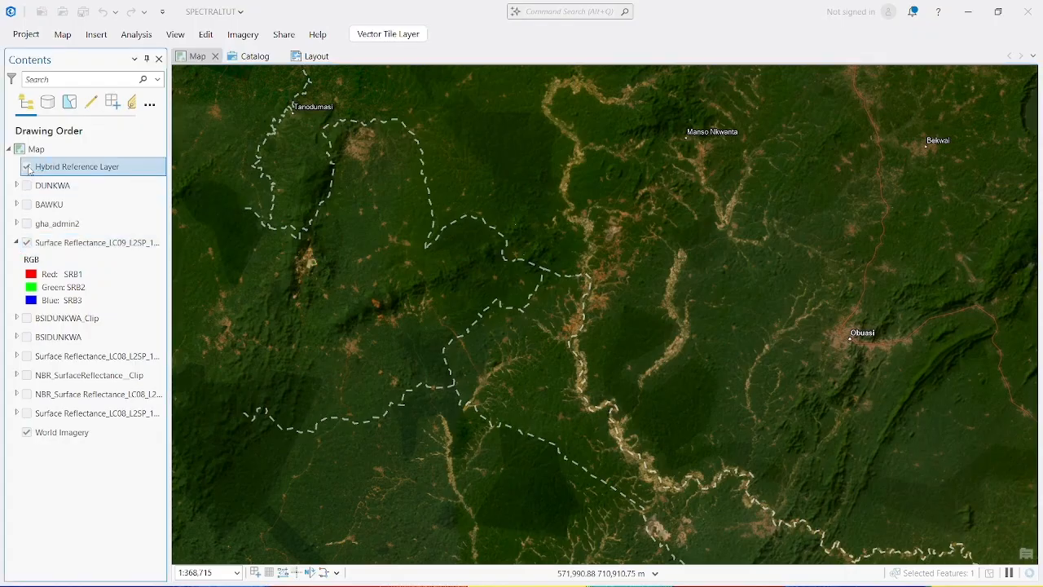
left_click(27, 167)
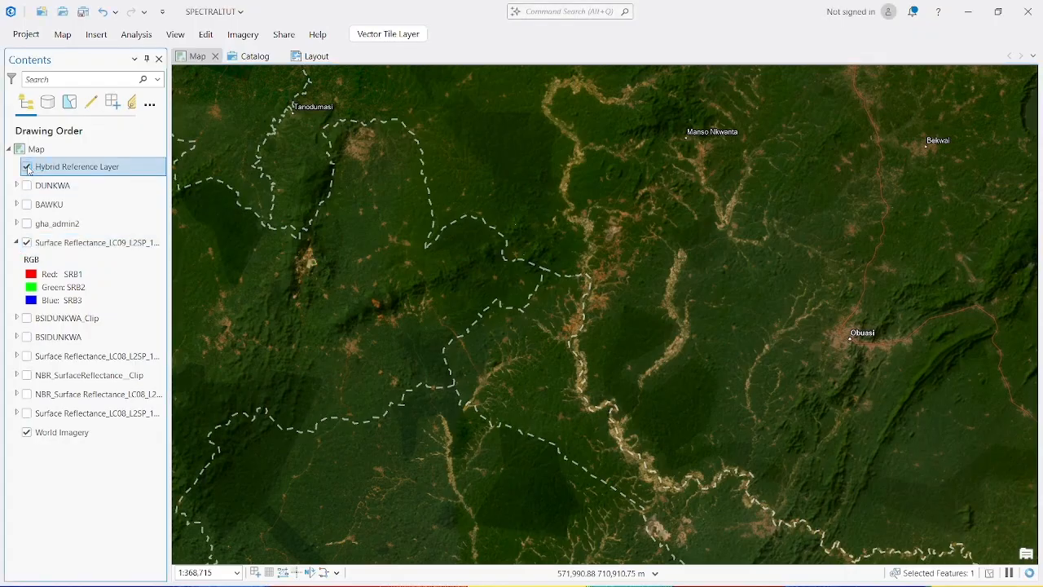
left_click(27, 167)
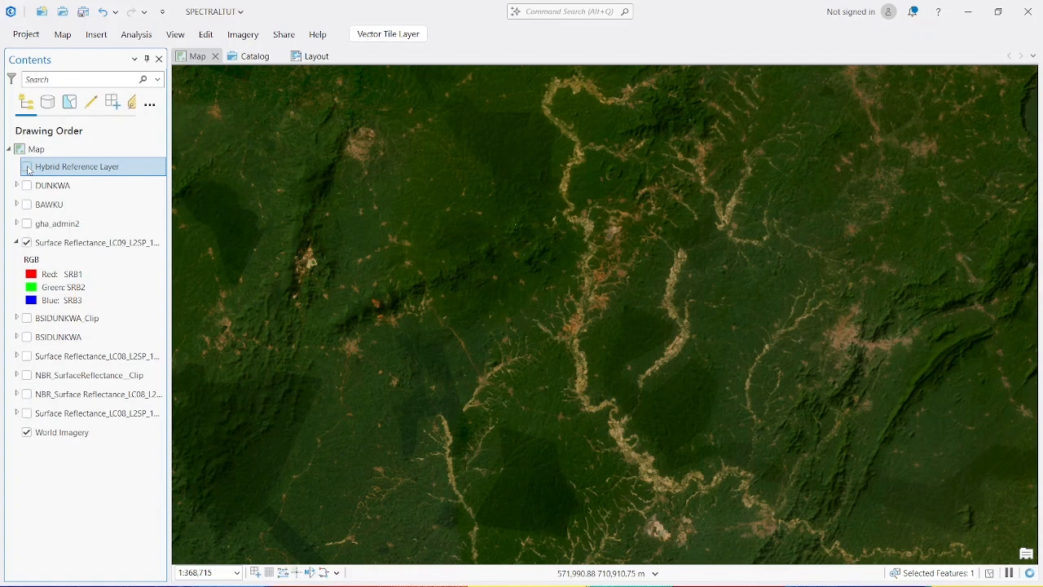
left_click_drag(53, 242, 65, 162)
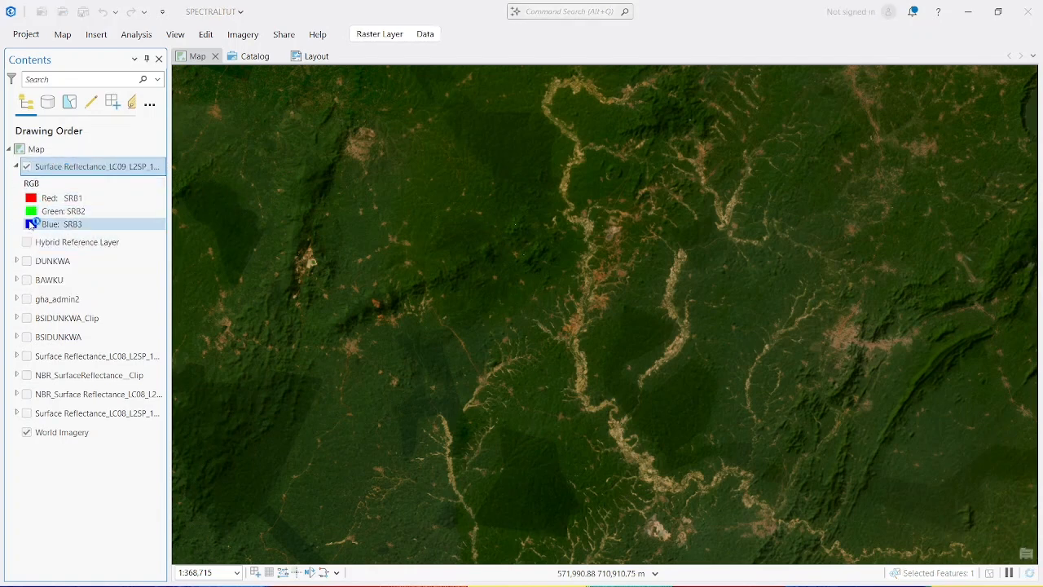
Step: Turn the Hybrid Reference Layer back on and zoom the map to the LC09 Surface Reflectance layer
left_click(27, 243)
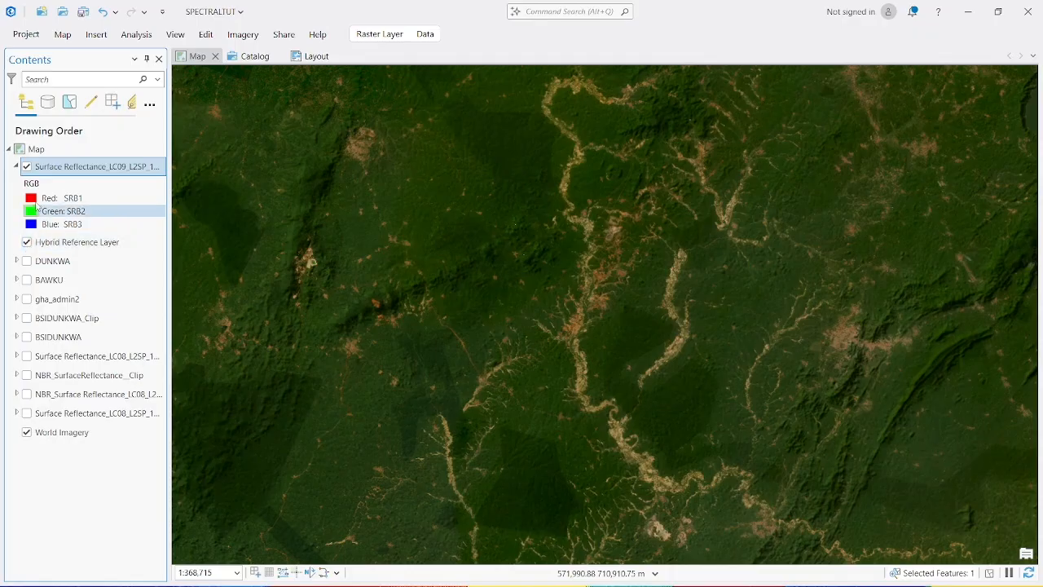
right_click(65, 167)
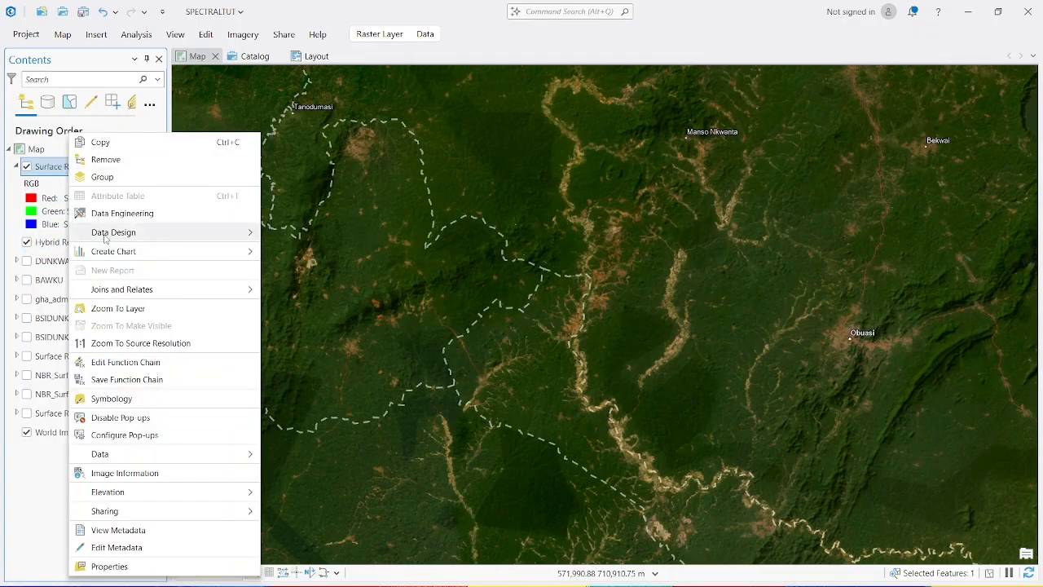
left_click(118, 308)
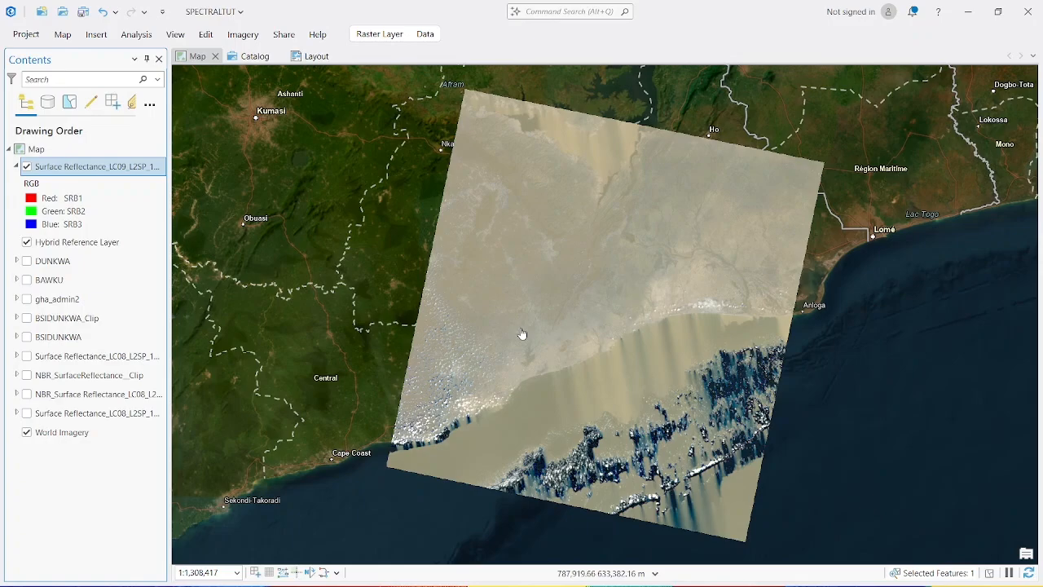
Step: Assign SRB4 to the red channel and SRB3 to the green channel of the LC09 Surface Reflectance layer
left_click(30, 203)
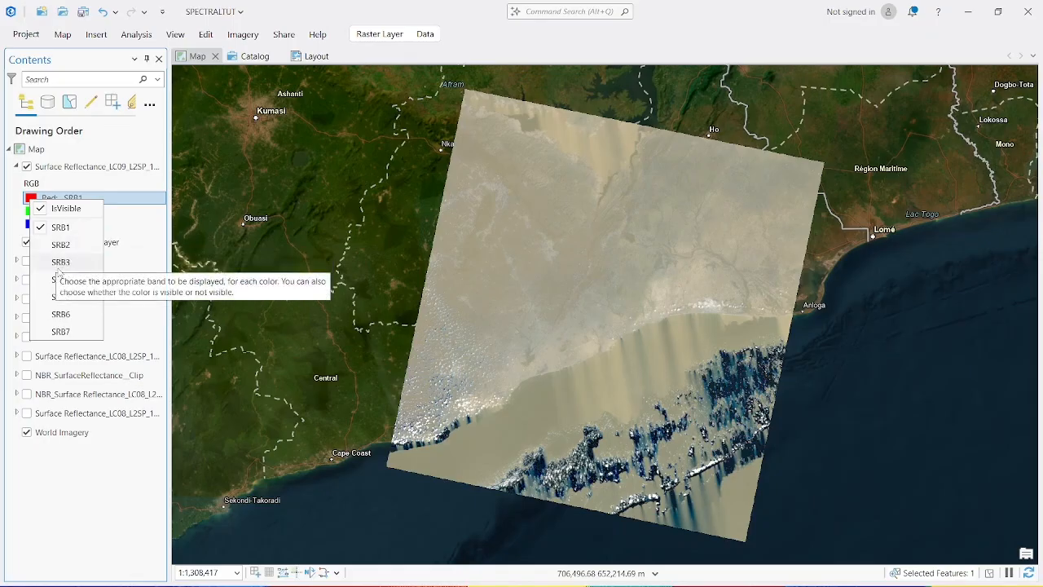
left_click(62, 280)
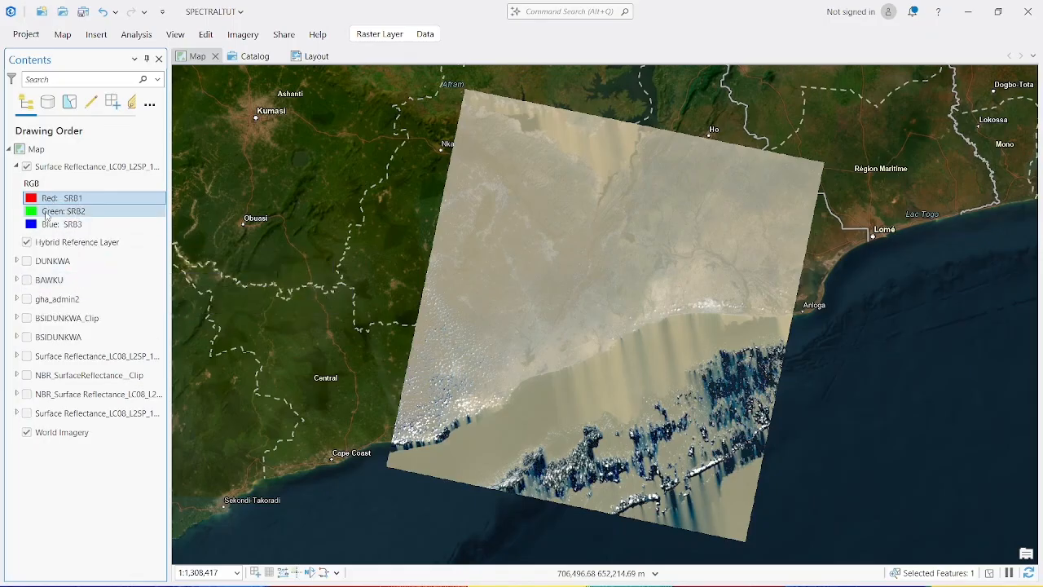
left_click(51, 212)
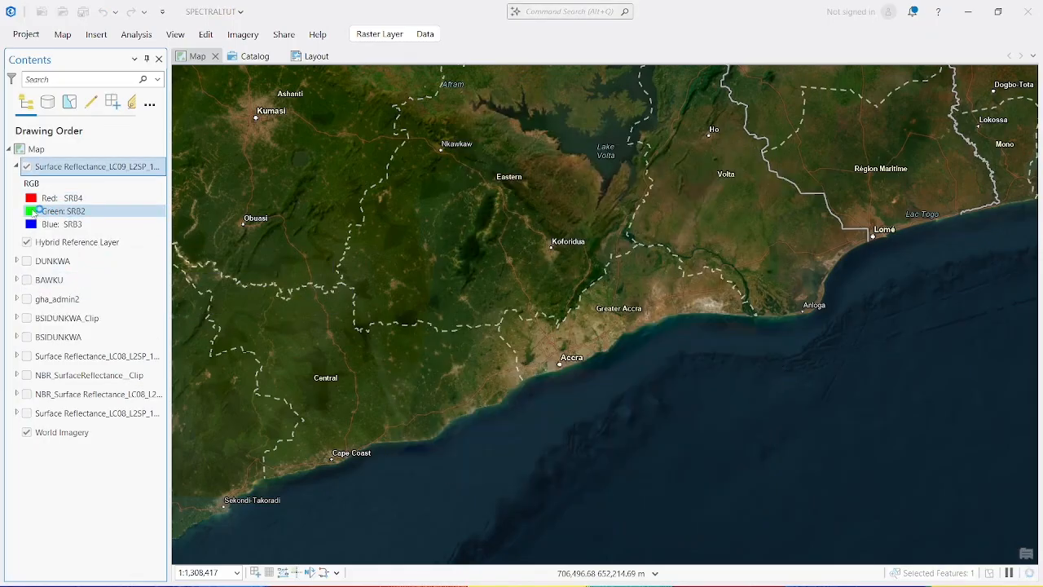
left_click(38, 210)
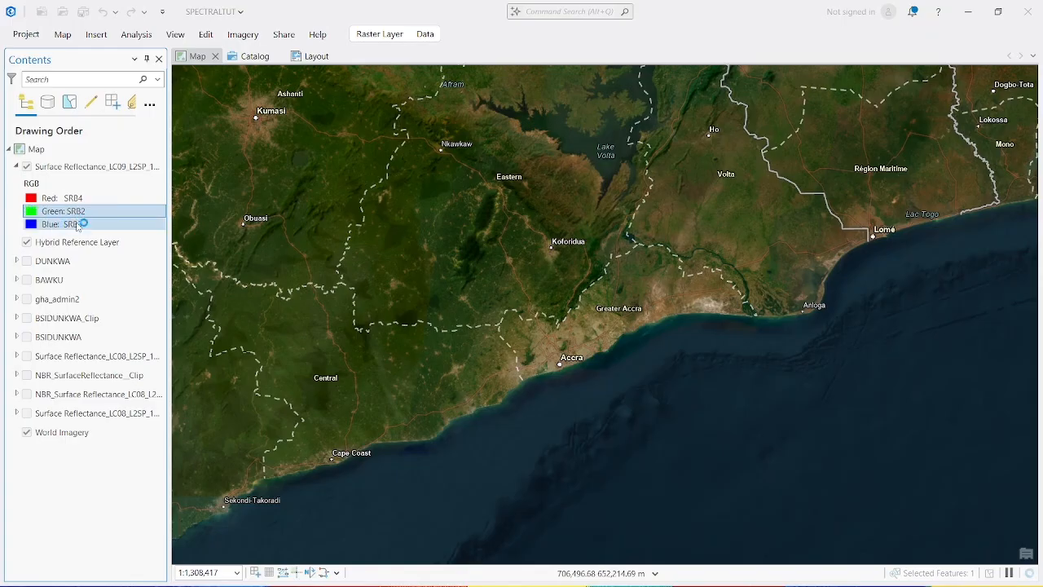
left_click(57, 212)
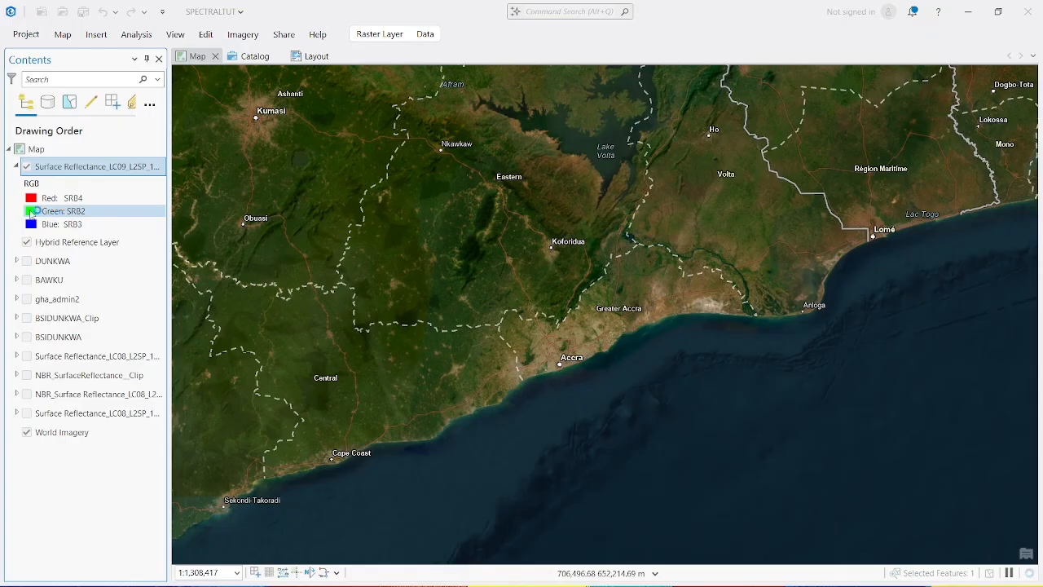
left_click(34, 211)
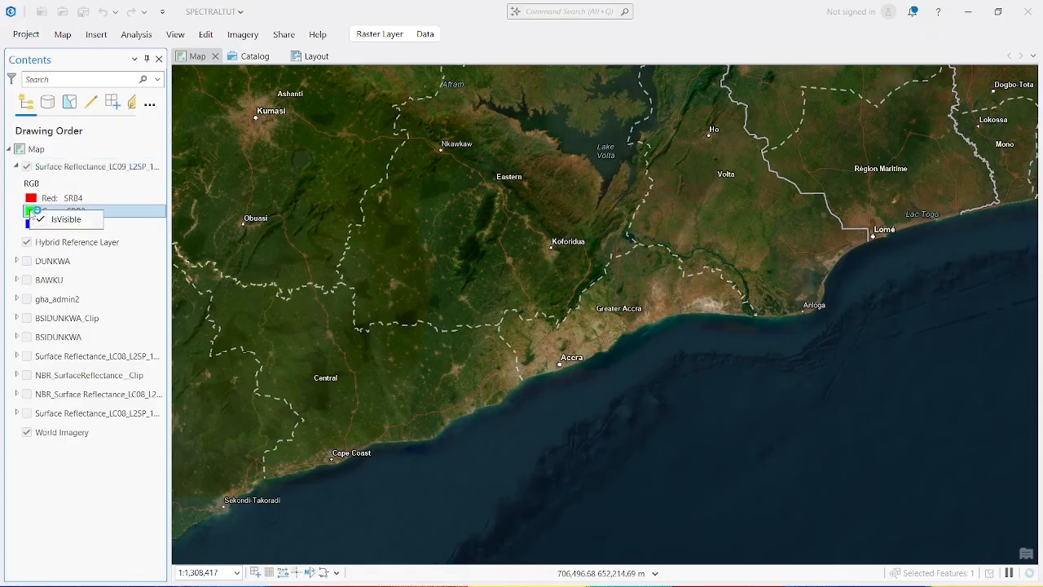
mouse_move(766, 584)
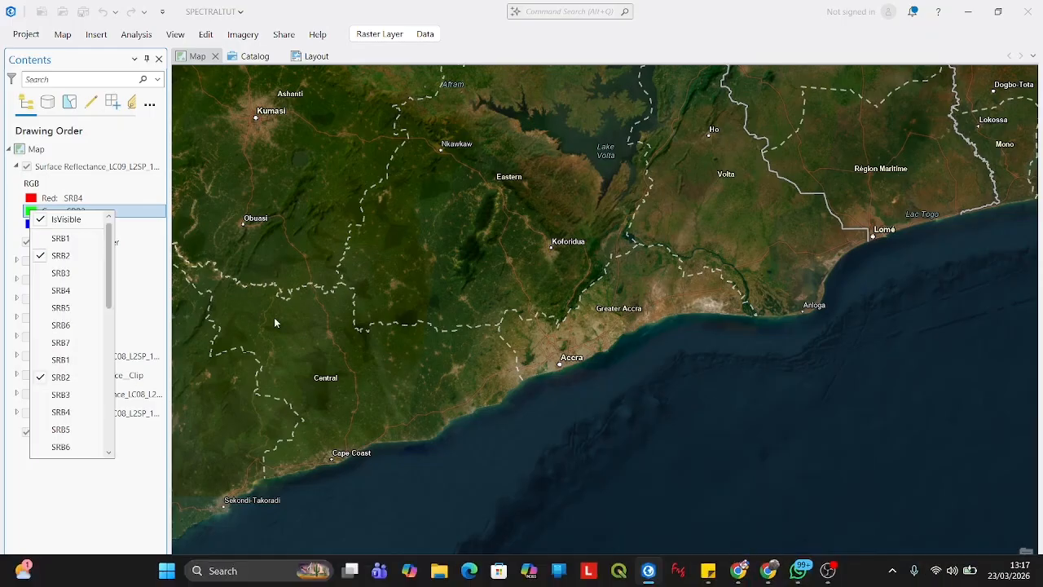
left_click(67, 274)
Step: Try to open the band choices for the blue channel of the LC09 Surface Reflectance layer
left_click(40, 223)
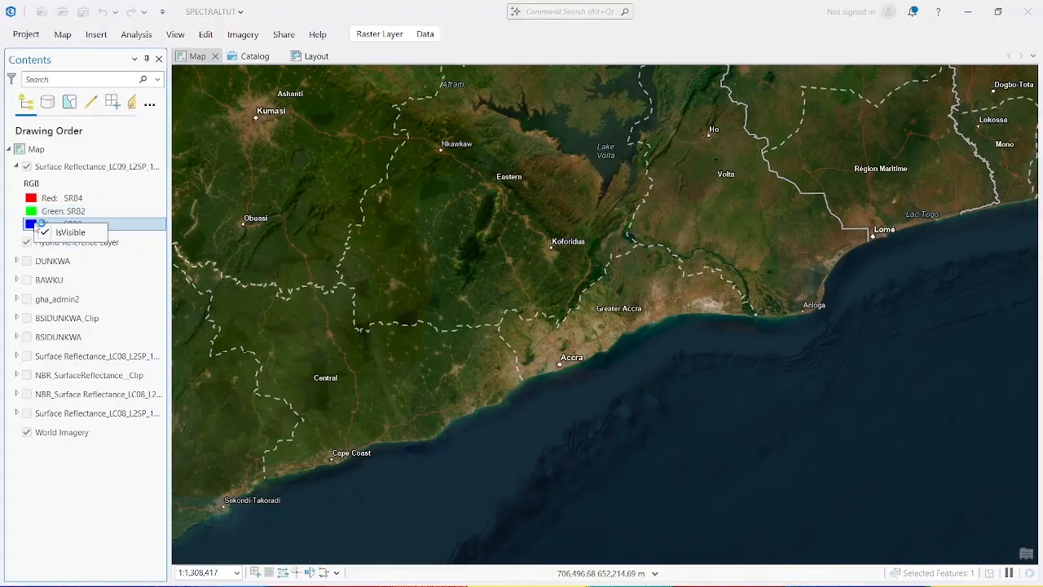
left_click(31, 224)
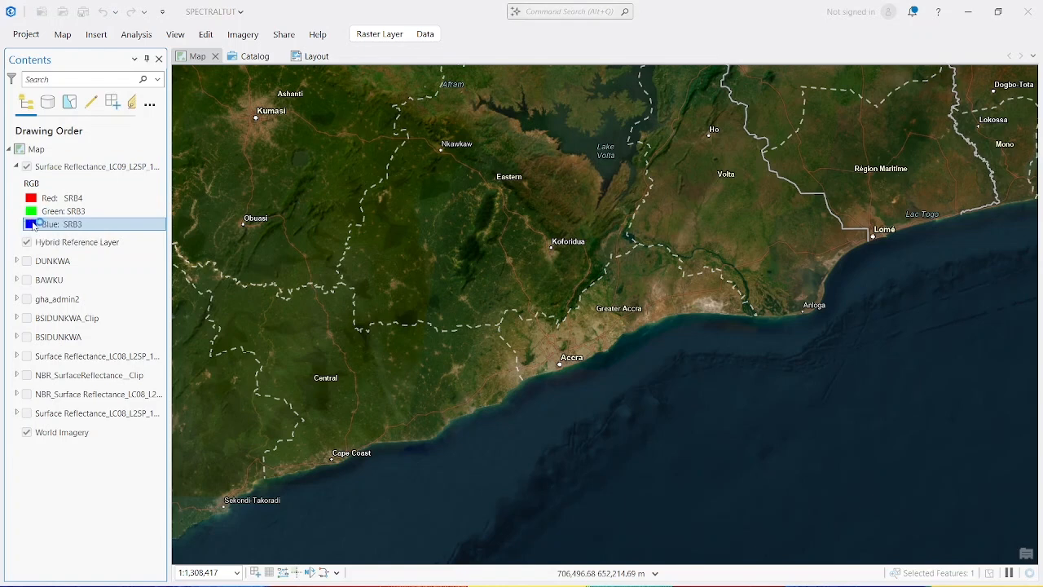
mouse_move(384, 580)
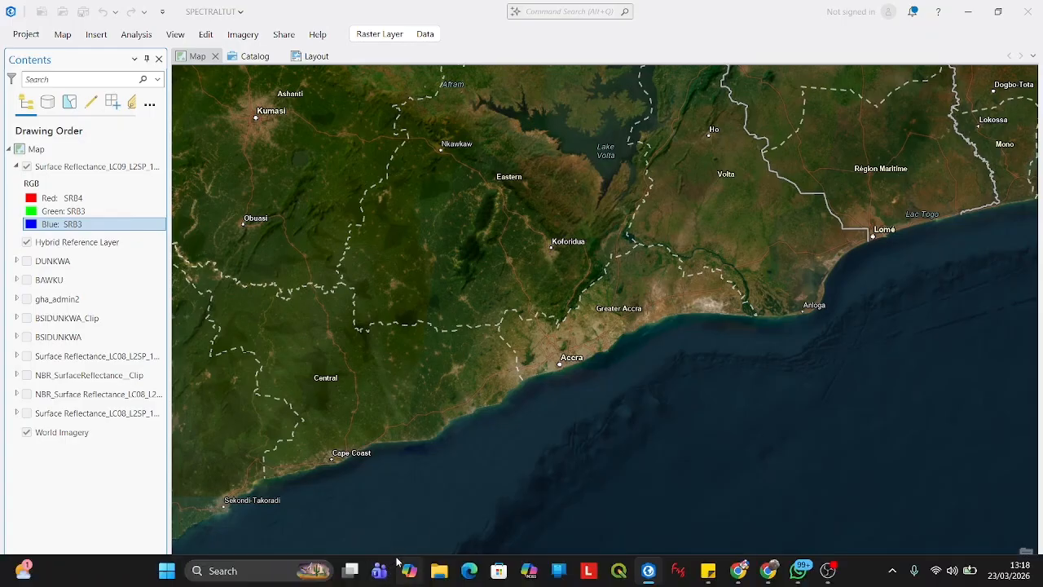
mouse_move(856, 578)
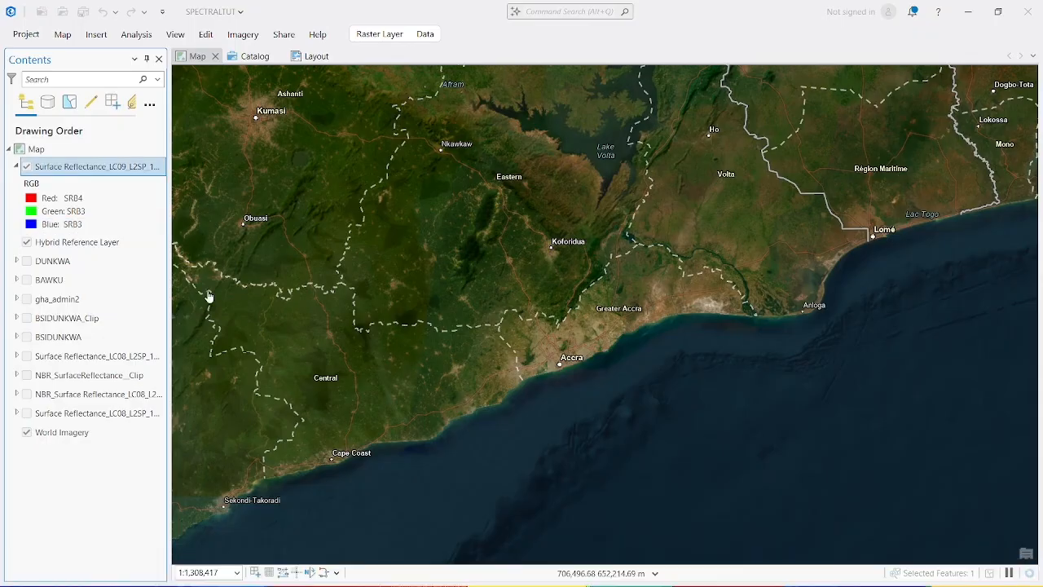
right_click(36, 225)
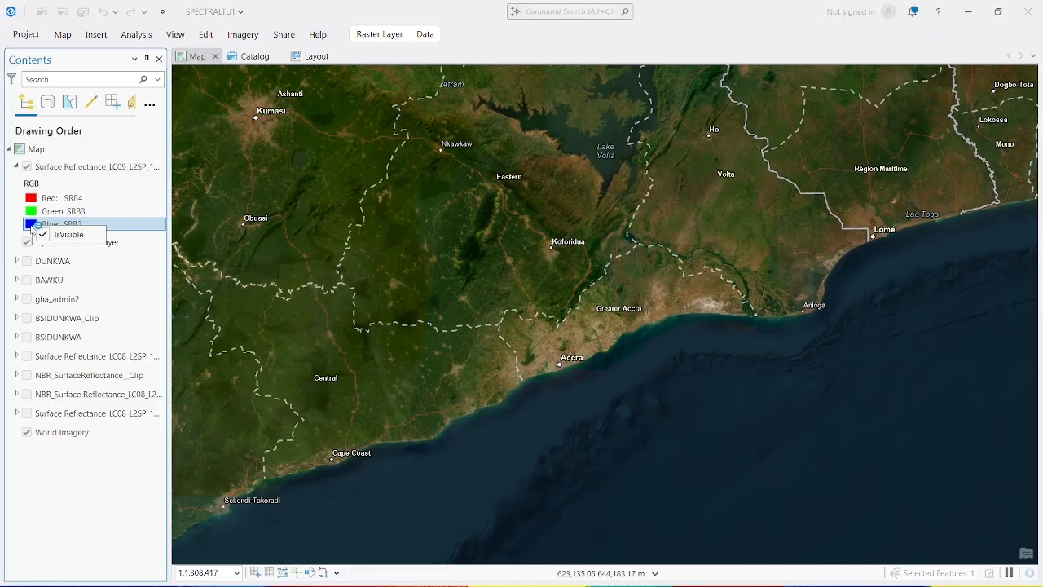
left_click(30, 226)
right_click(34, 224)
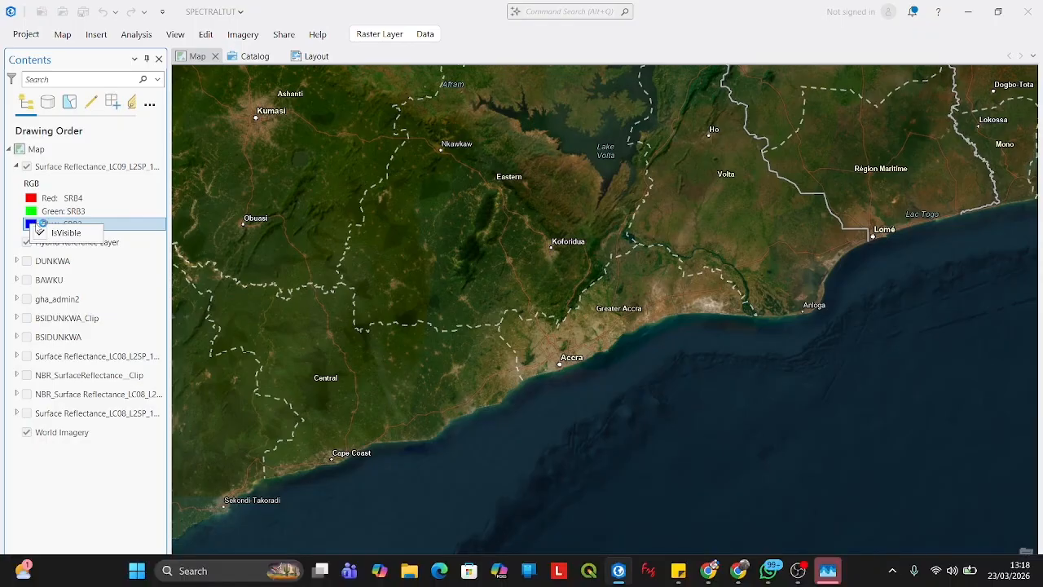
Step: Switch to Task Manager, end the WhatsApp and Google Chrome tasks, and close Task Manager
left_click(827, 571)
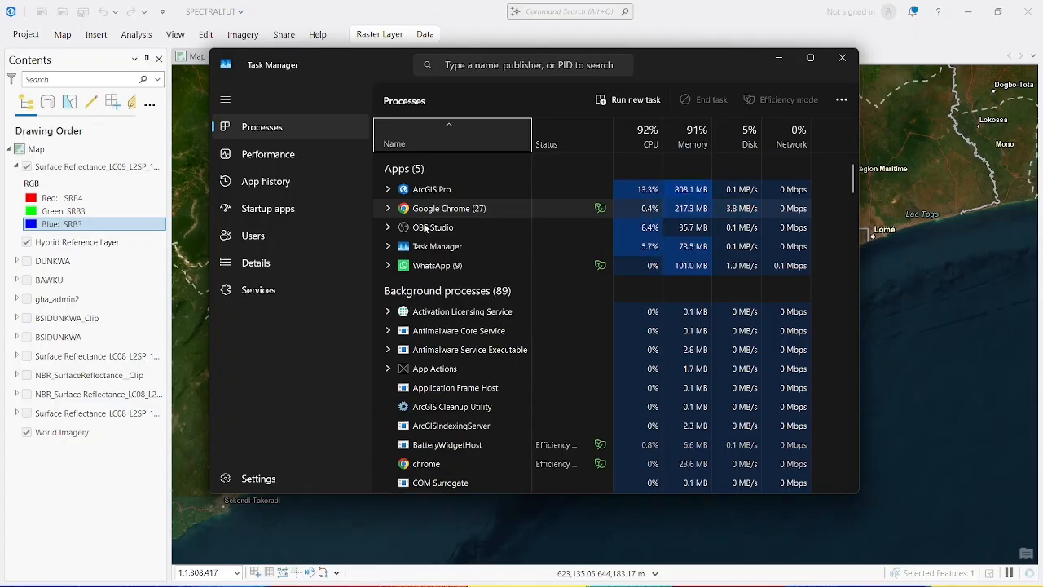
right_click(429, 265)
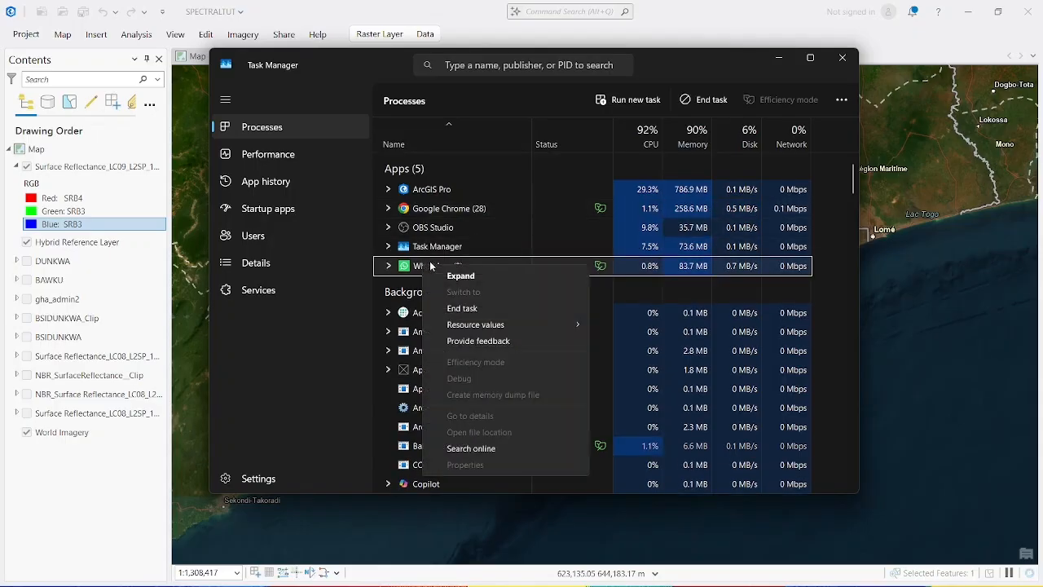
left_click(477, 309)
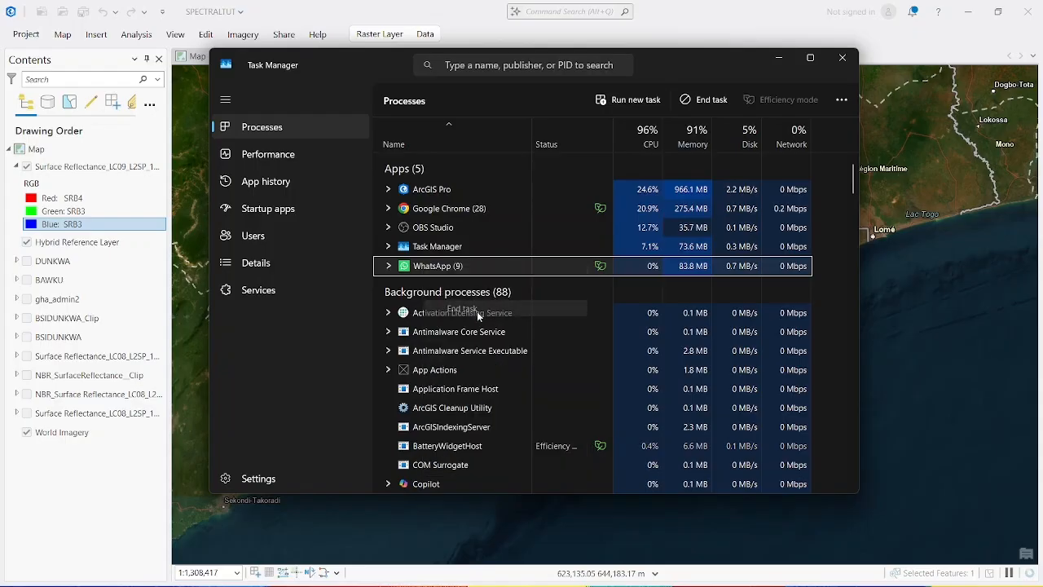
right_click(446, 210)
left_click(486, 255)
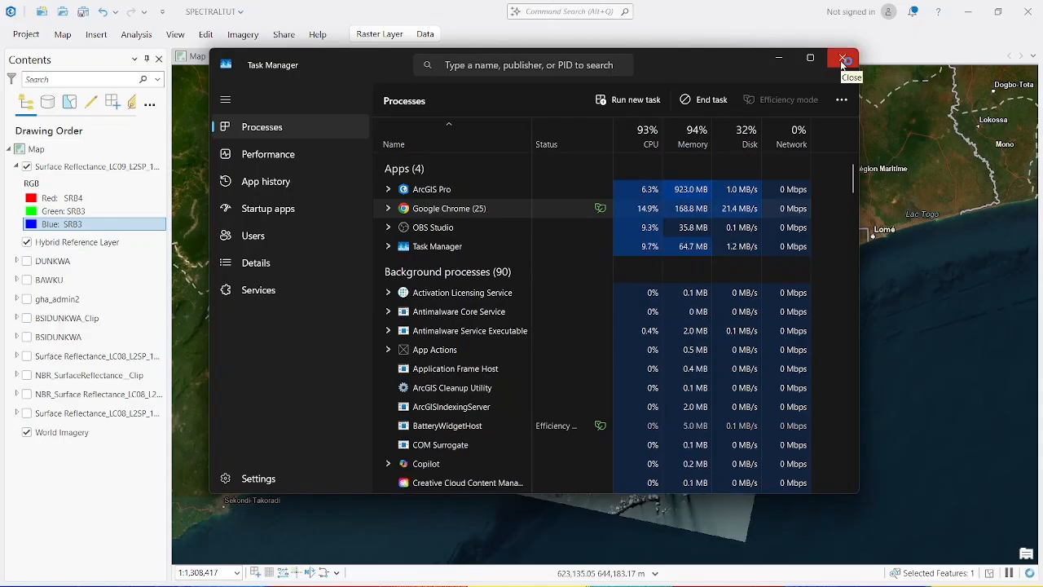
left_click(841, 62)
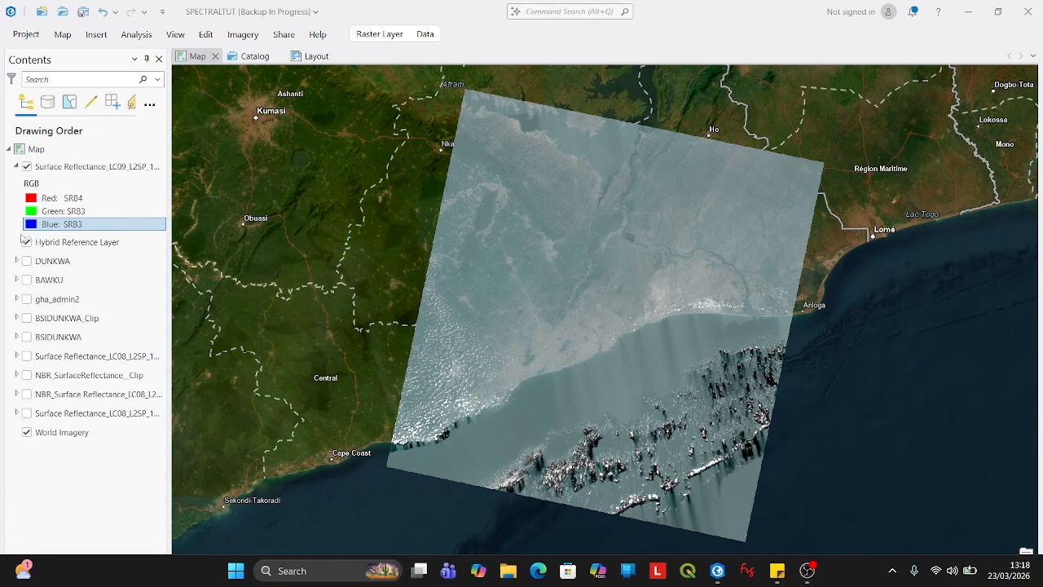
Step: Assign SRB2 to the blue channel of the LC09 Surface Reflectance layer
left_click(47, 225)
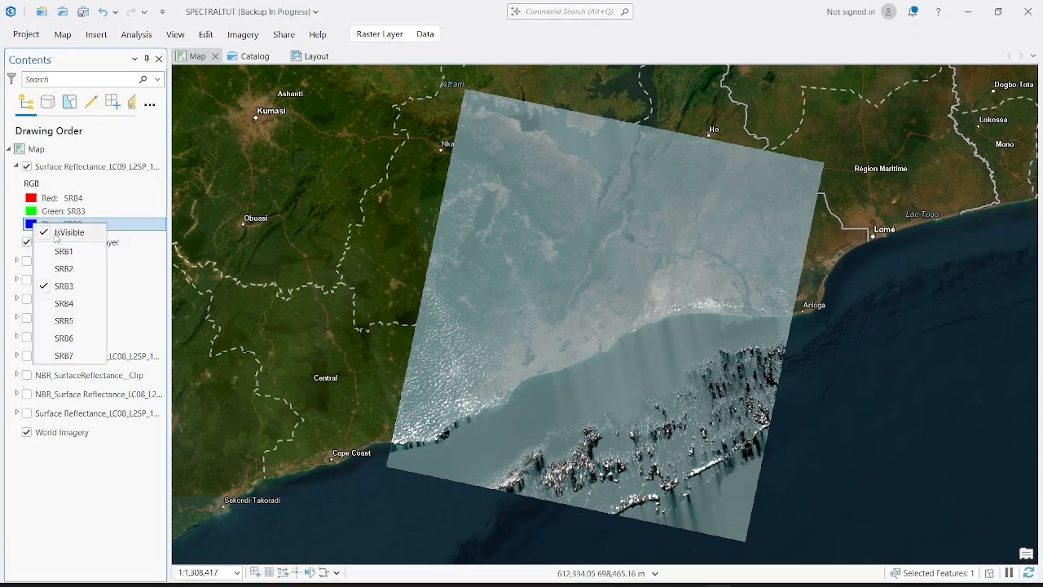
left_click(71, 274)
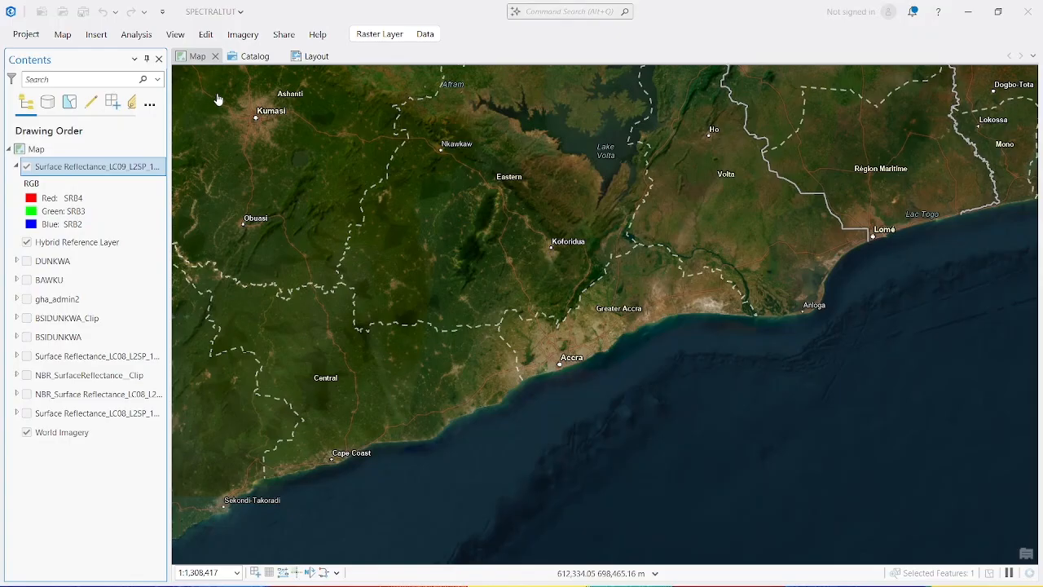
Step: Calculate the NDVI of the LC09 Surface Reflectance layer with 5 - SRB5 as near infrared band and 4 - SRB4 as red band
left_click(249, 37)
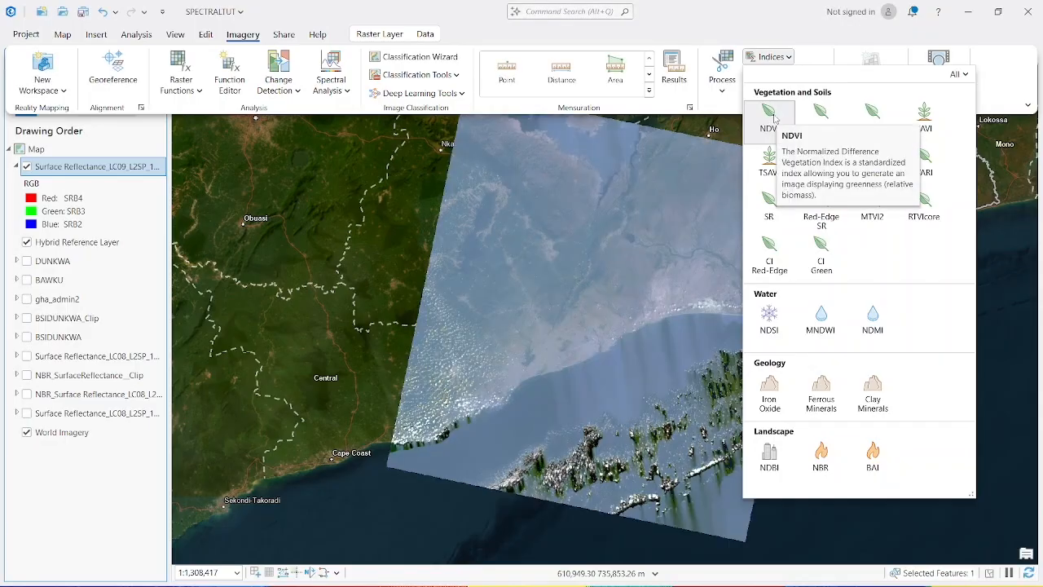
left_click(771, 118)
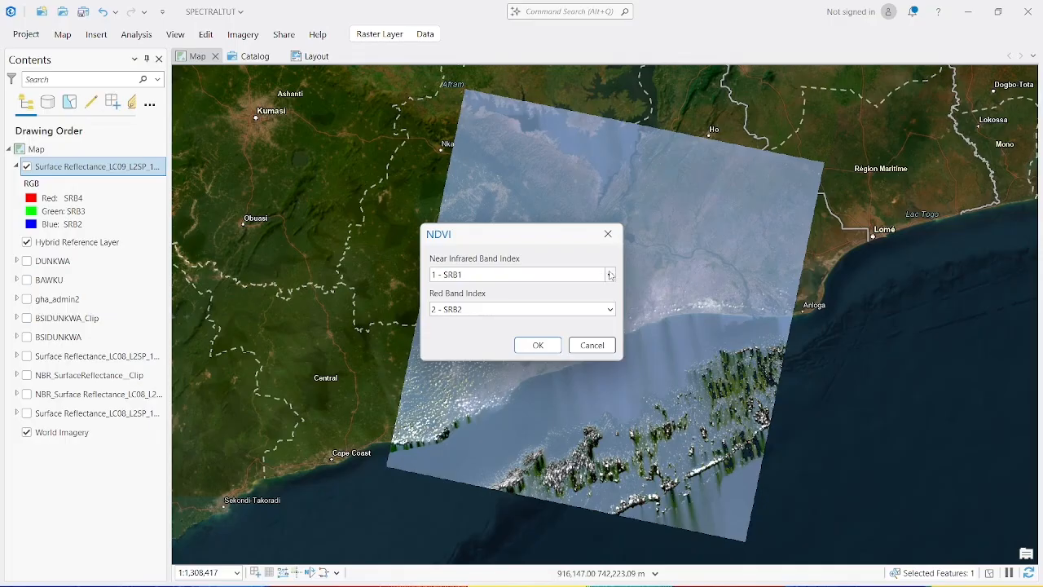
left_click(611, 276)
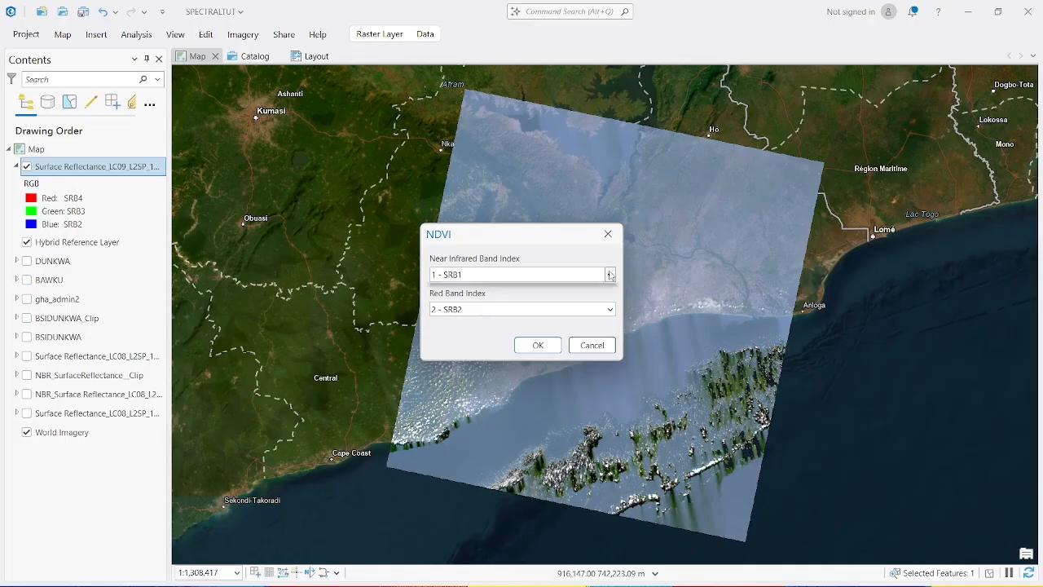
left_click(481, 345)
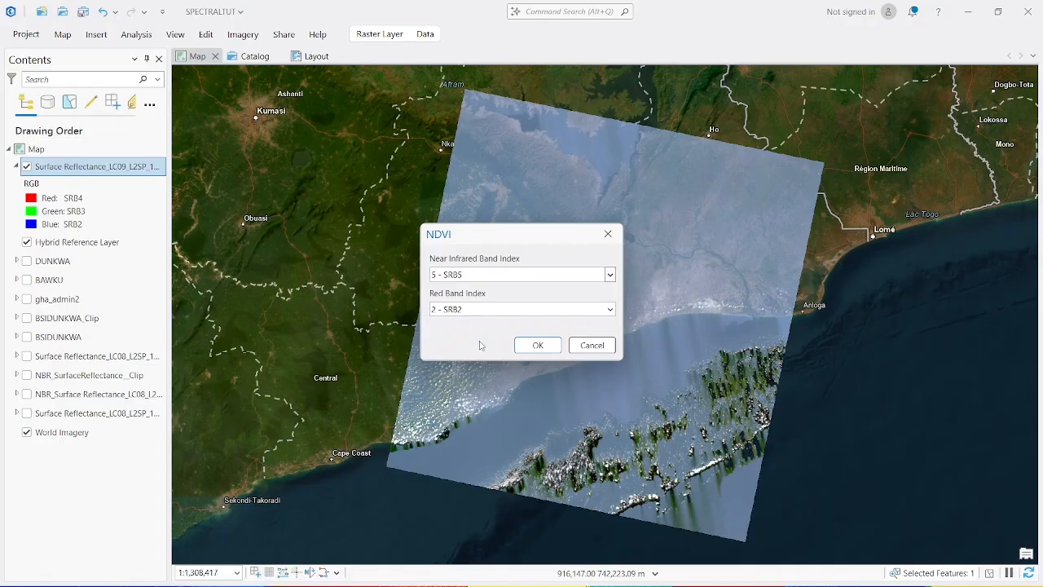
left_click(610, 310)
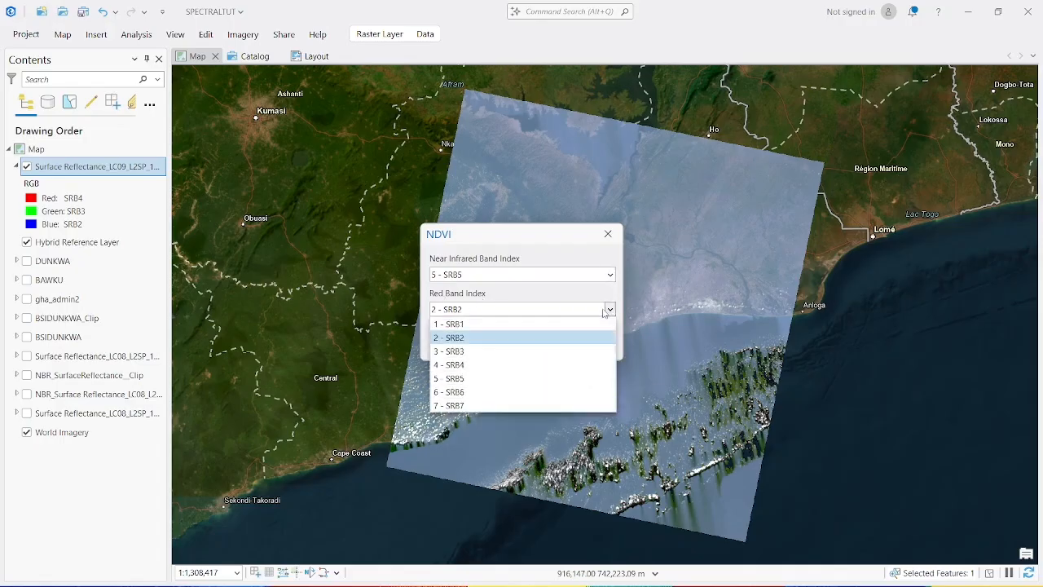
left_click(463, 366)
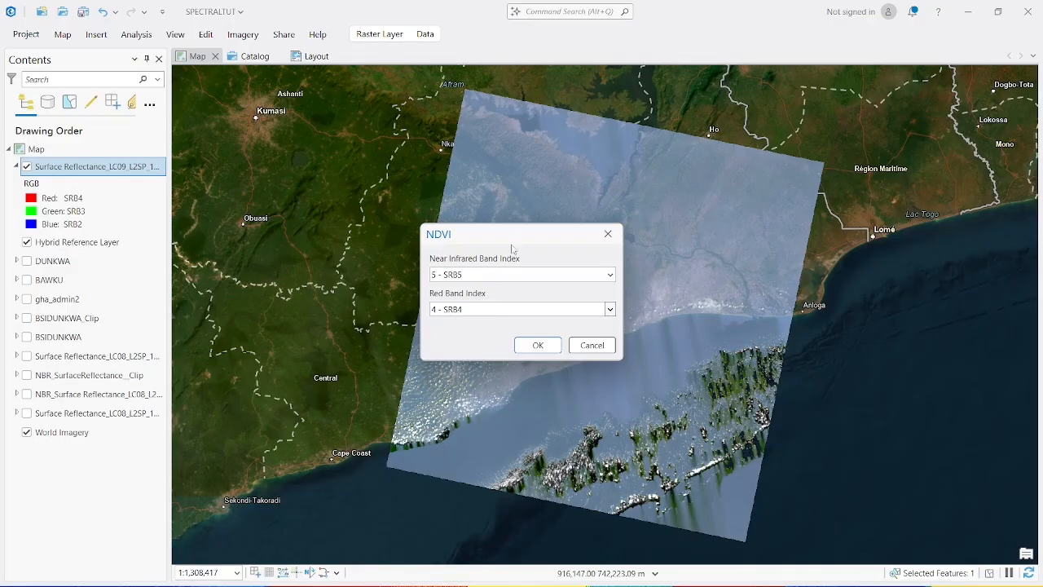
left_click(549, 347)
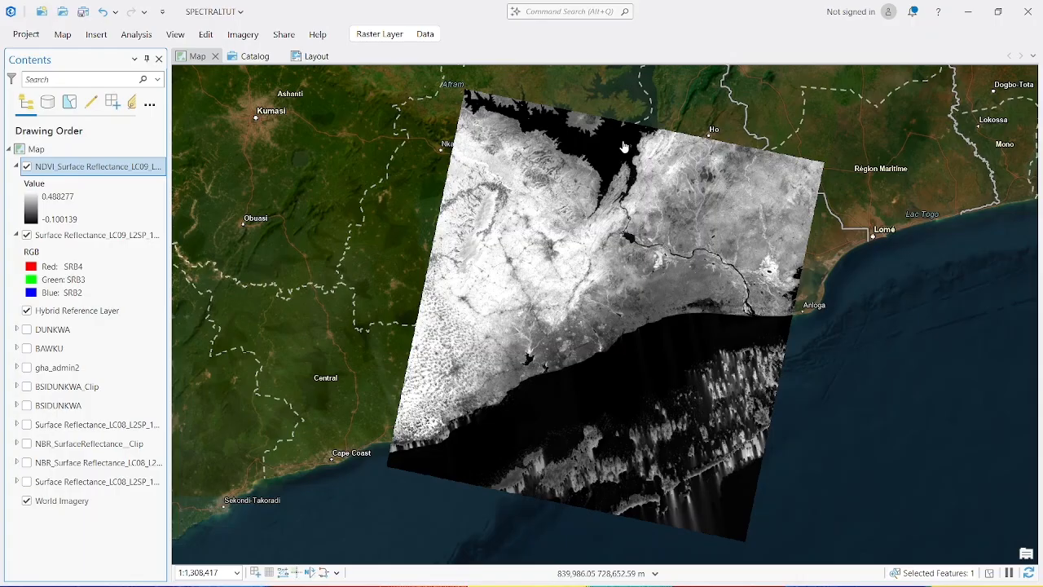
Step: Hide the LC09 Surface Reflectance layer and compare the NDVI layer with the imagery beneath by toggling it, leaving it visible
left_click(26, 167)
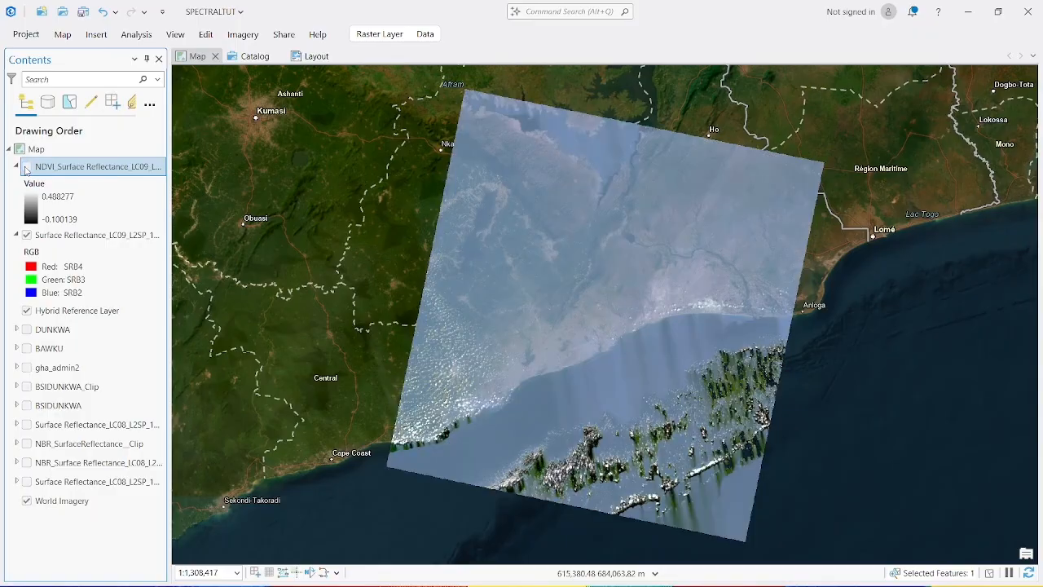
left_click(26, 168)
left_click(26, 234)
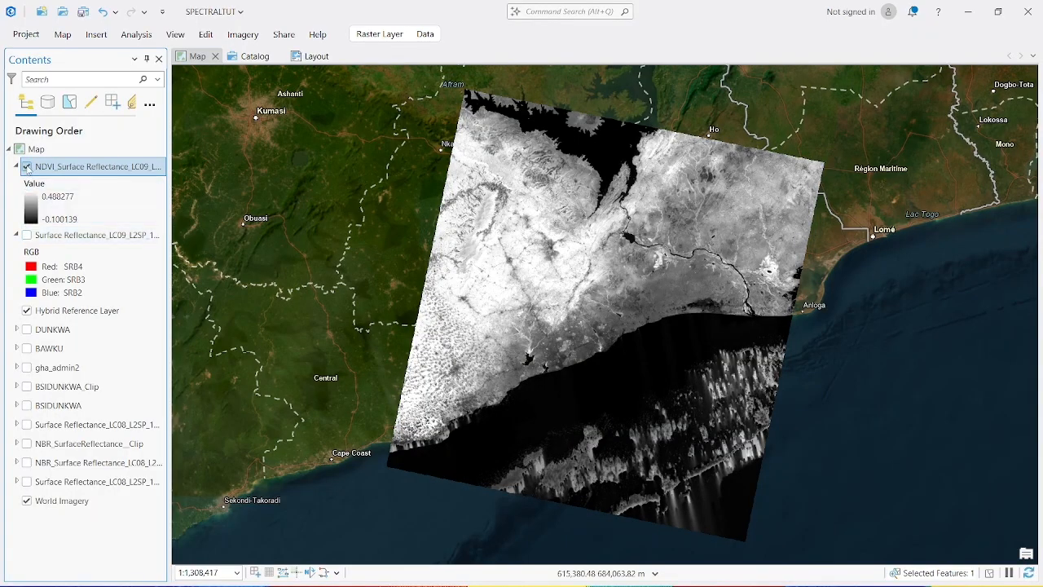
left_click(27, 168)
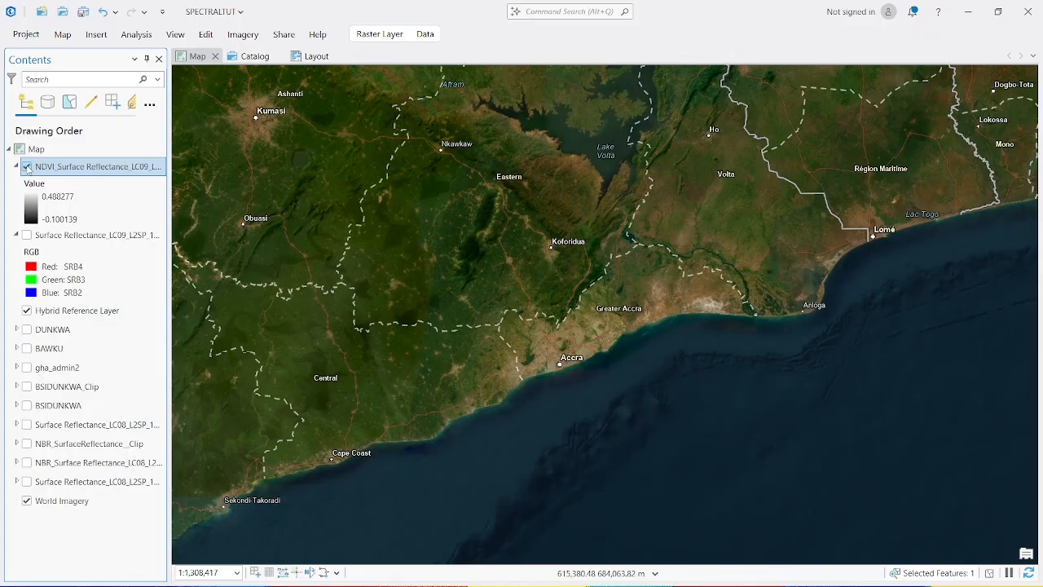
left_click(27, 168)
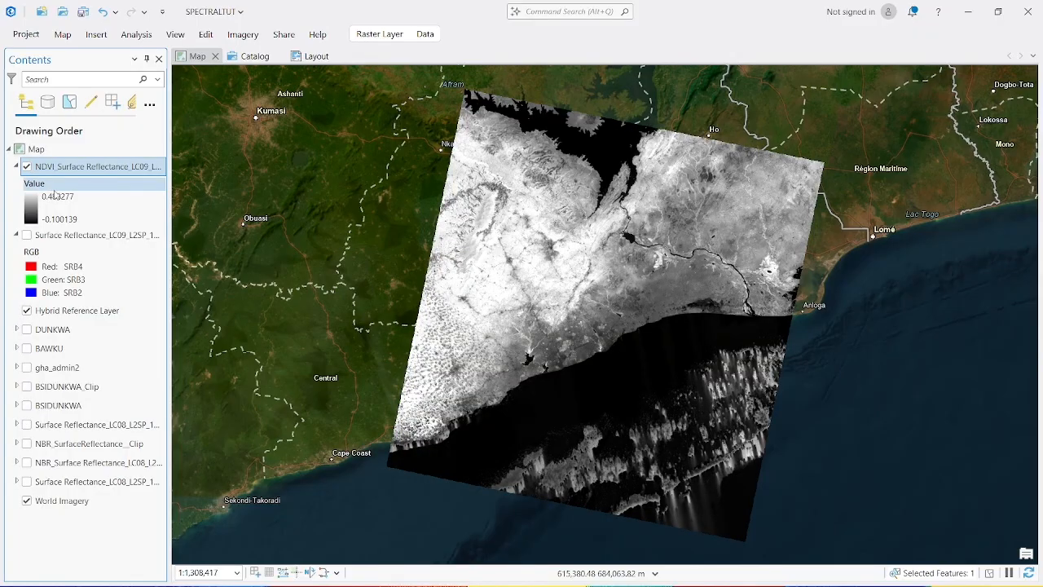
Step: Show the gha_admin2 layer on the map and open its attribute table
left_click(250, 57)
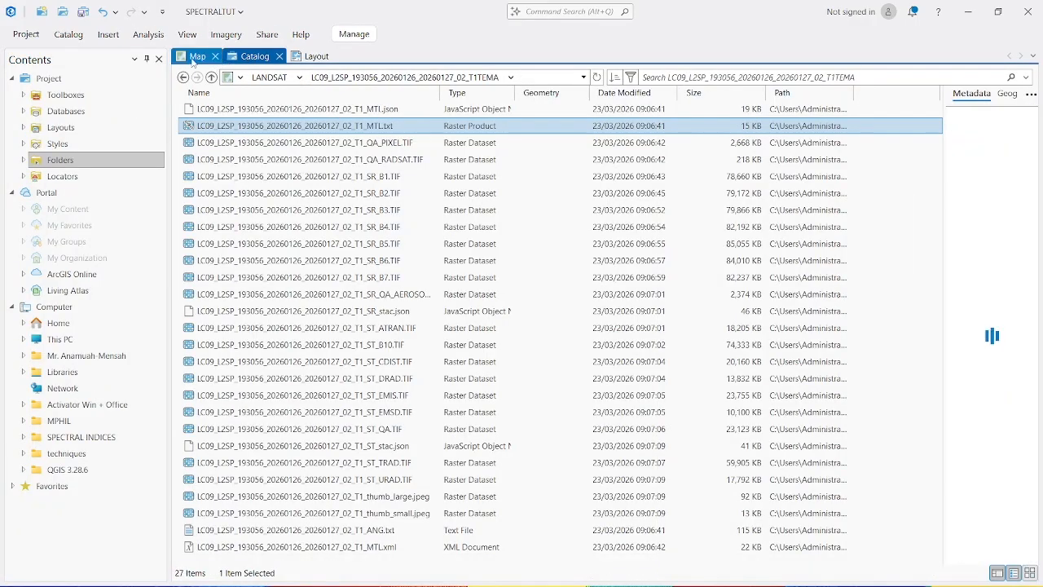
left_click(195, 57)
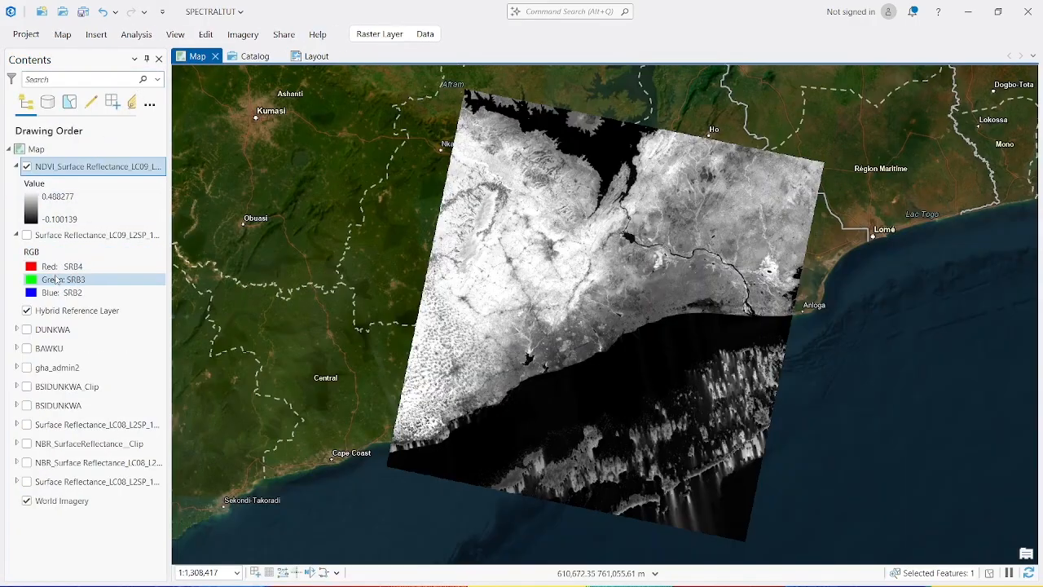
left_click(27, 368)
right_click(61, 375)
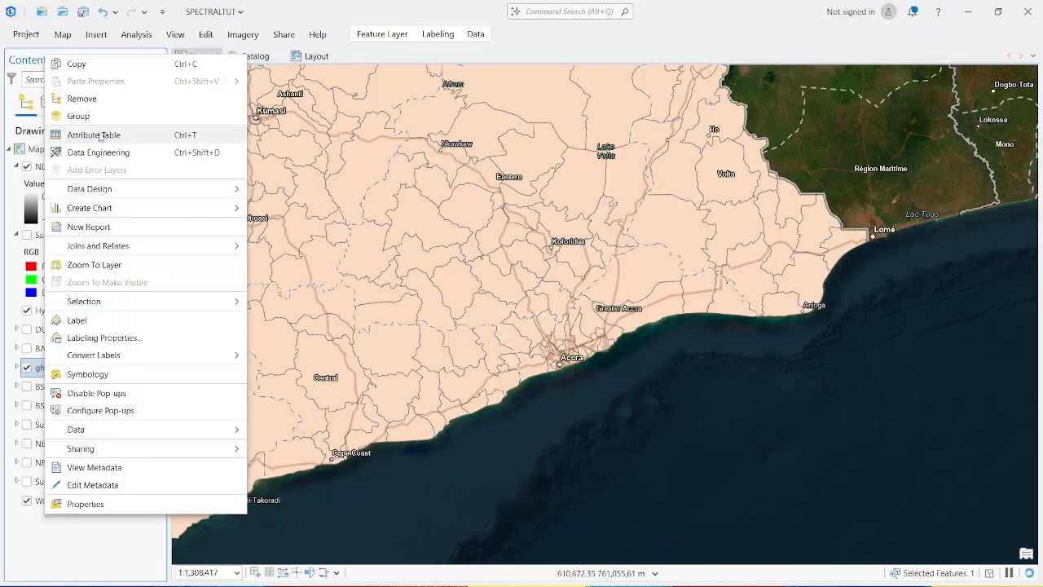
left_click(102, 136)
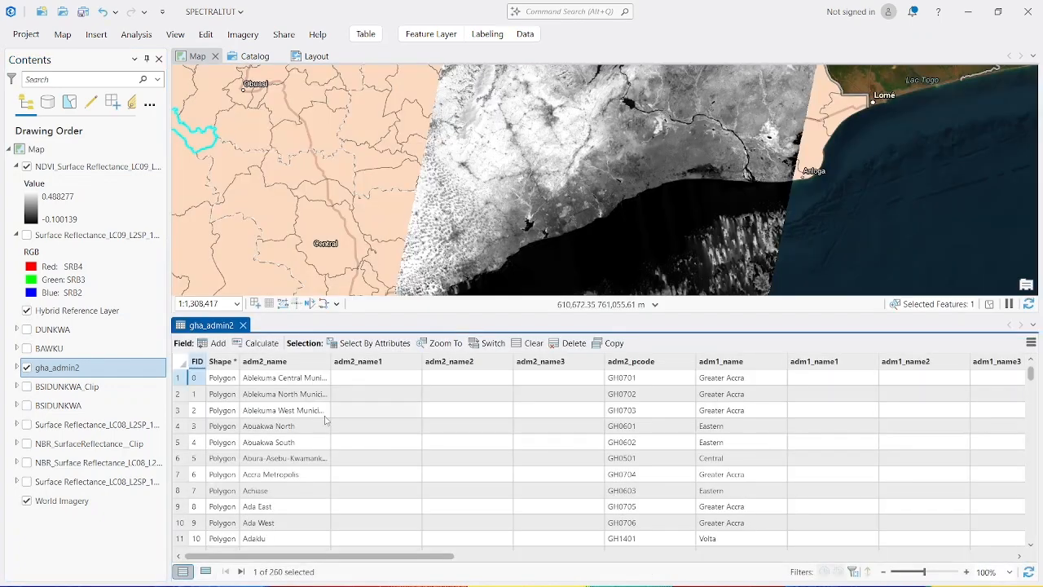
Step: Find the Tema Metropolitan record in the gha_admin2 attribute table, select it and zoom the map to it
scroll(303, 457, "down", 20)
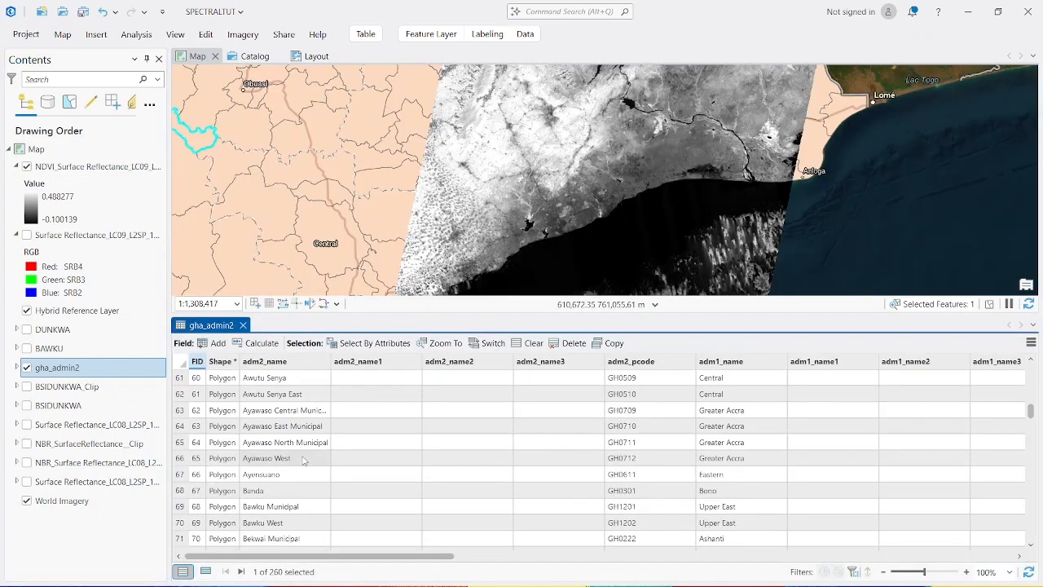
scroll(303, 462, "down", 6)
scroll(302, 461, "down", 20)
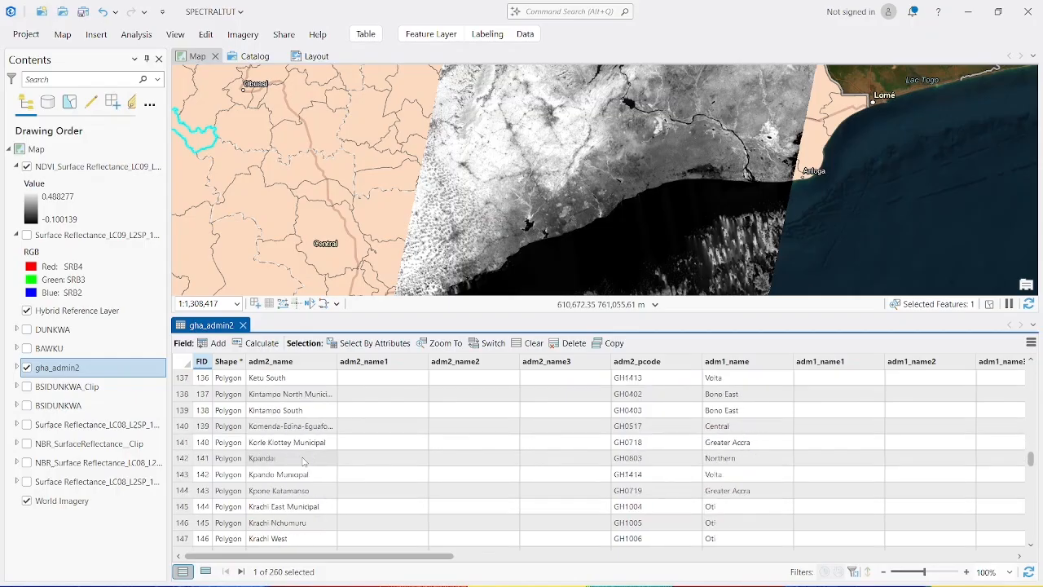
scroll(303, 461, "down", 10)
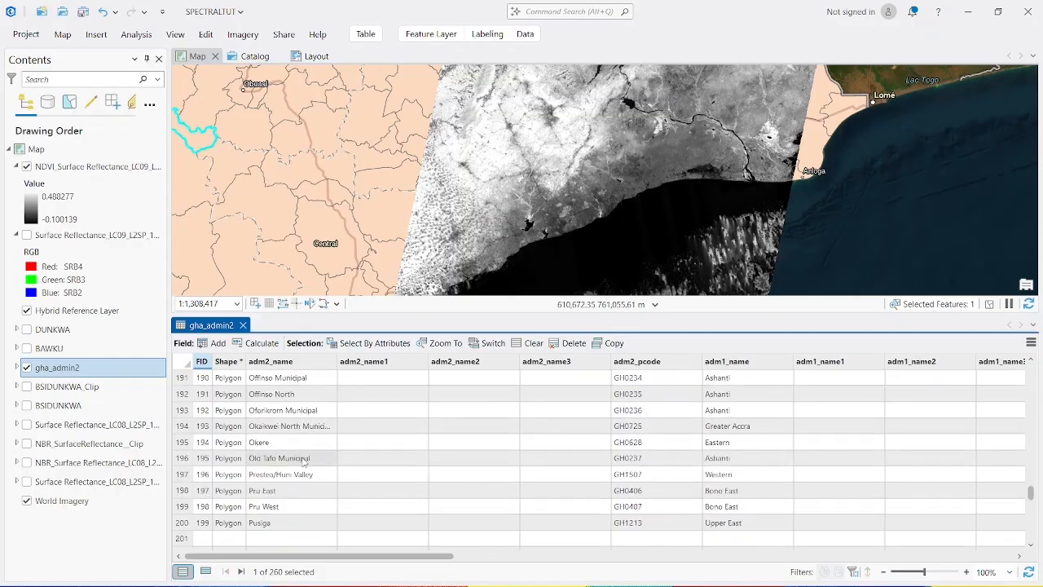
scroll(304, 462, "down", 12)
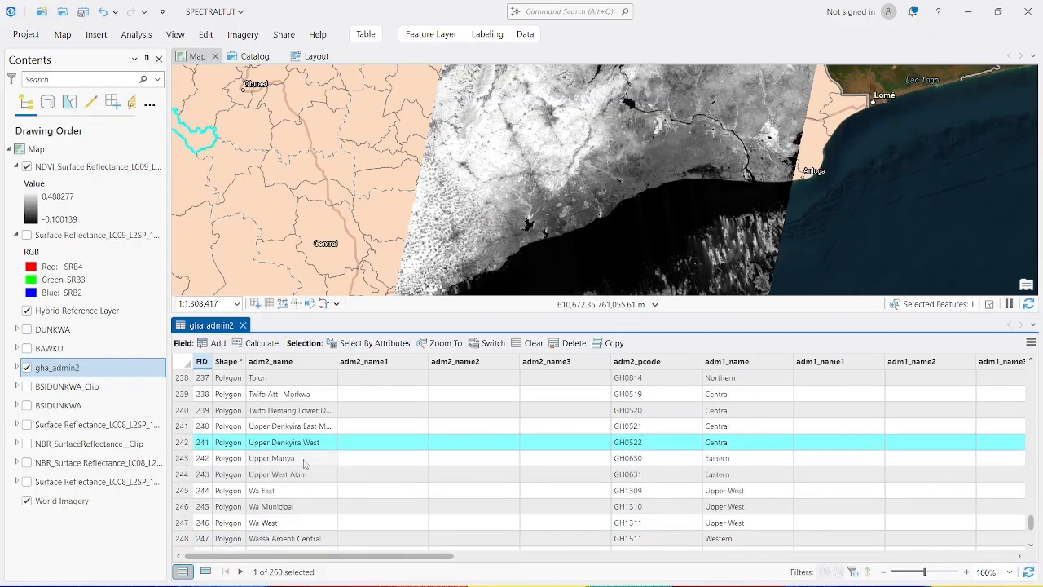
scroll(303, 461, "up", 2)
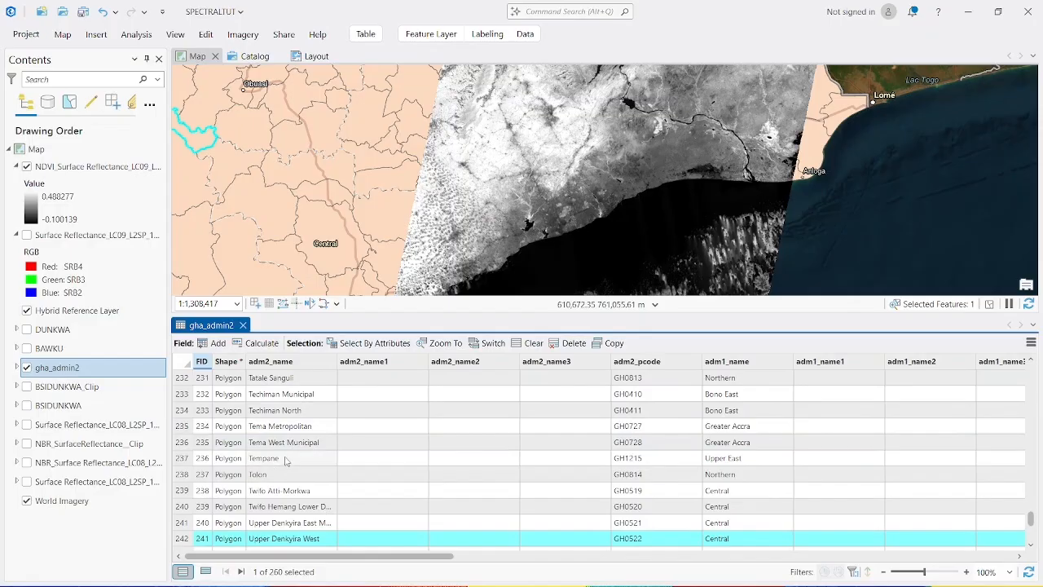
double_click(181, 428)
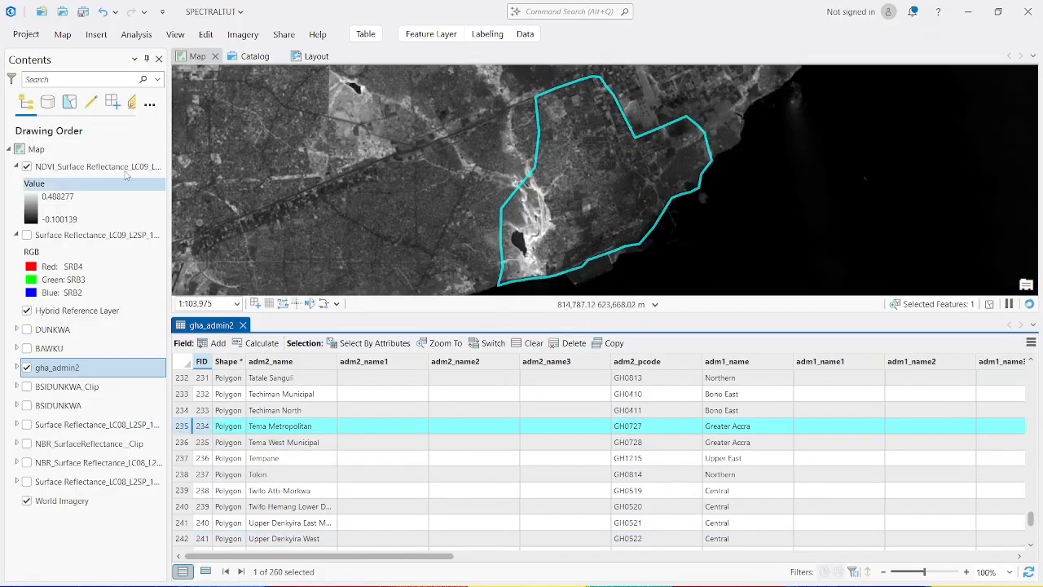
Step: Make a new layer from the selected Tema Metropolitan feature of gha_admin2 and close the attribute table
right_click(64, 369)
mouse_move(199, 254)
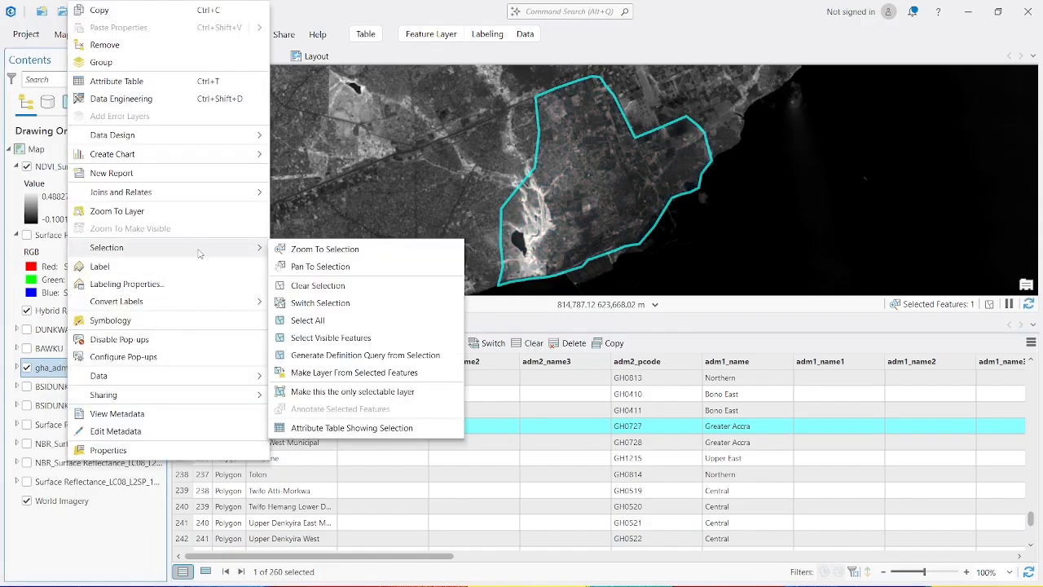
left_click(374, 375)
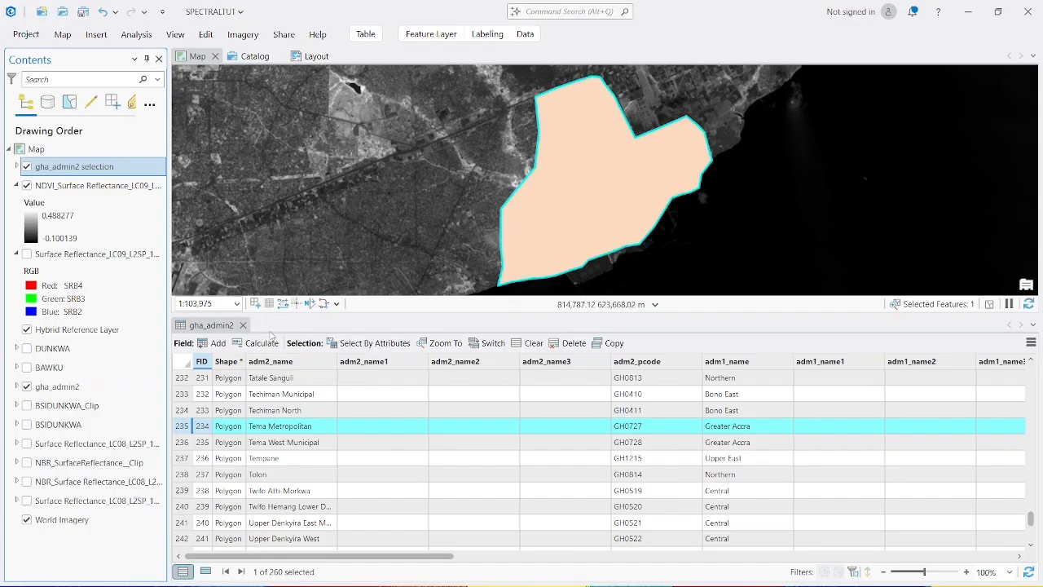
left_click(242, 325)
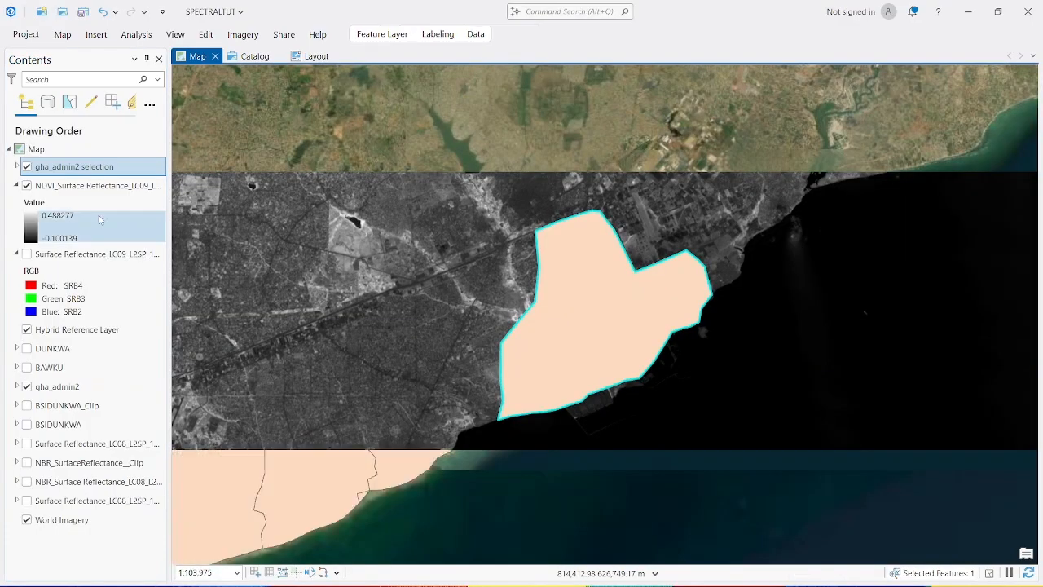
Step: Hide the gha_admin2 layer and rename the new selection layer as TEMA
left_click(27, 387)
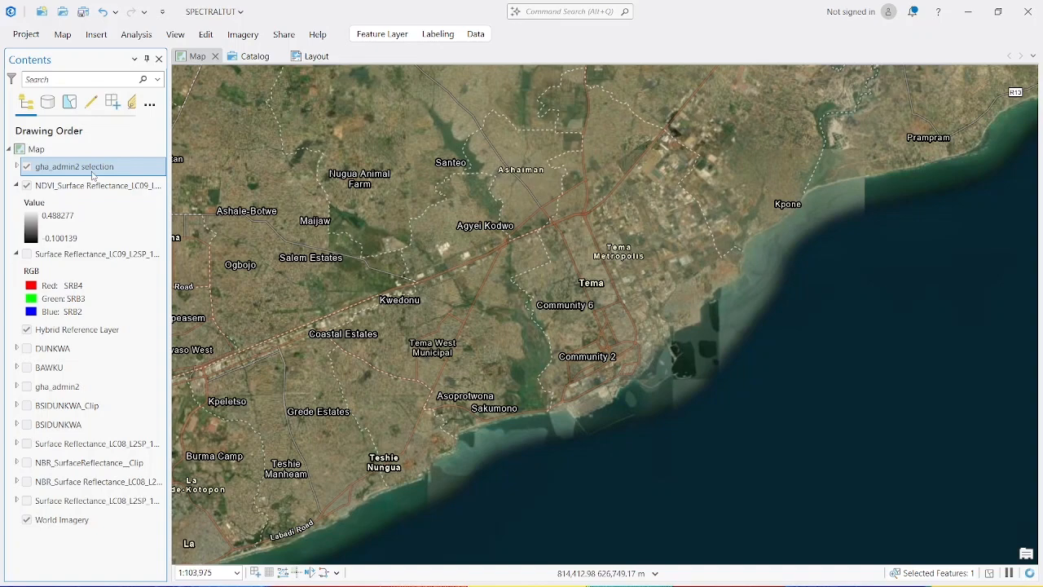
left_click(96, 168)
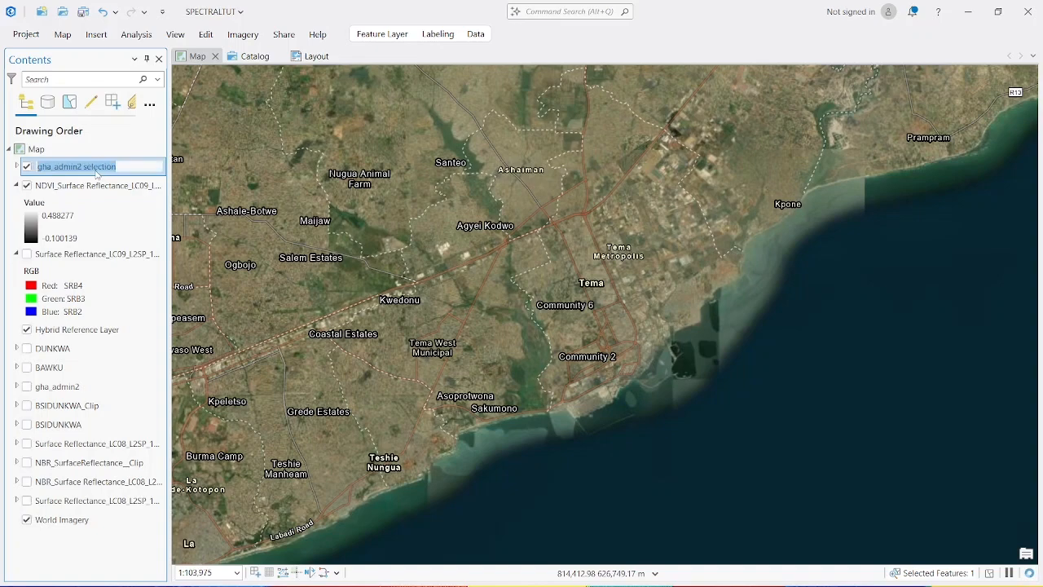
type("TEMA")
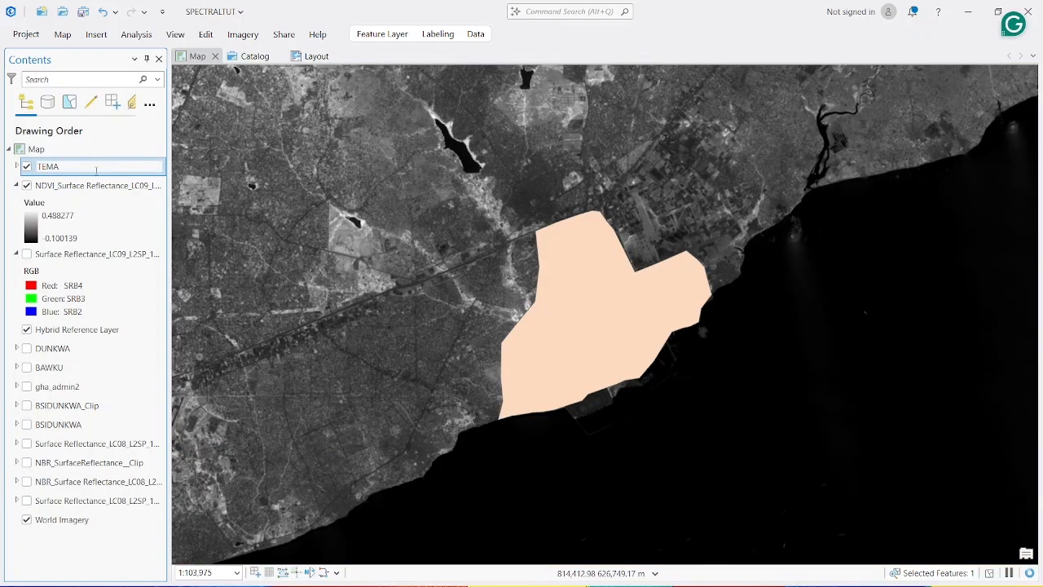
key("Return")
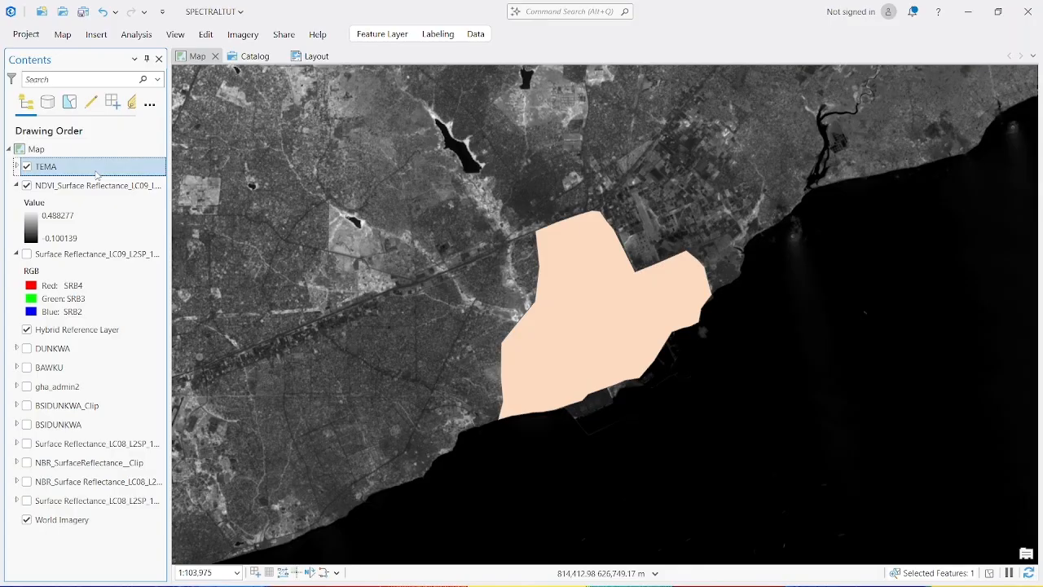
scroll(310, 209, "down", 3)
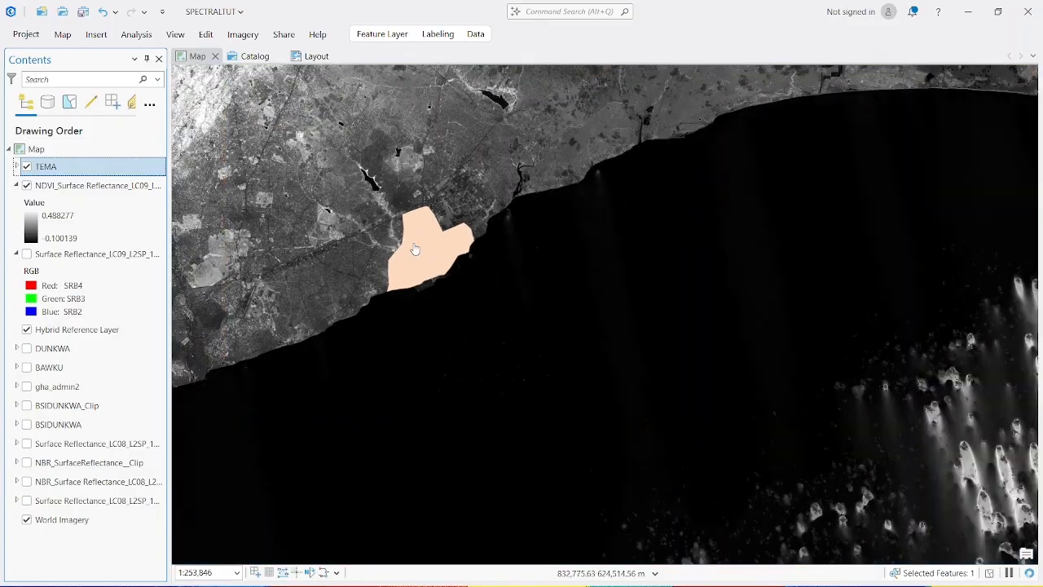
Step: Search the geoprocessing tools for CLIP and open the Clip Raster tool
left_click(588, 12)
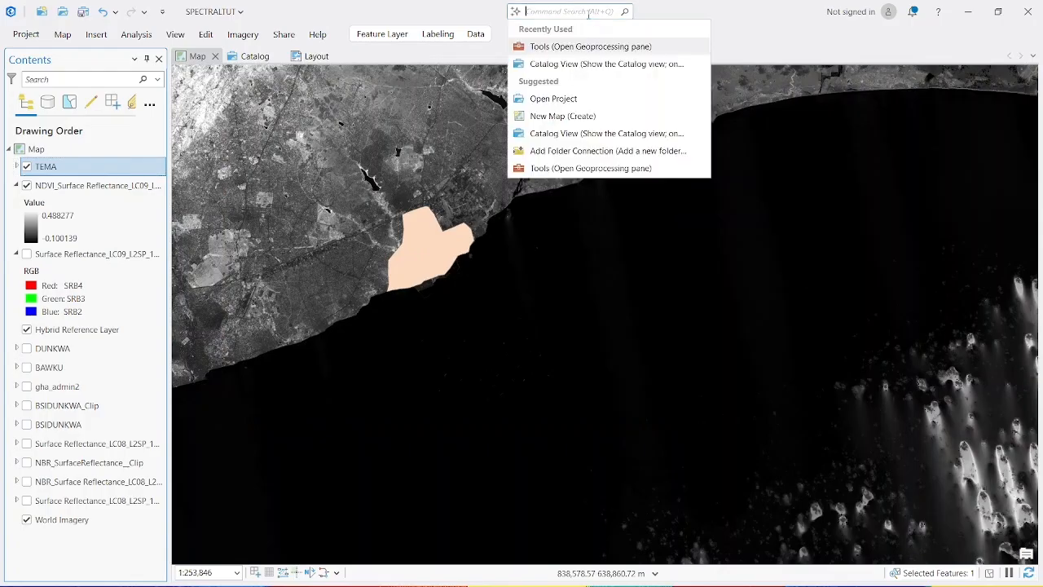
left_click(582, 47)
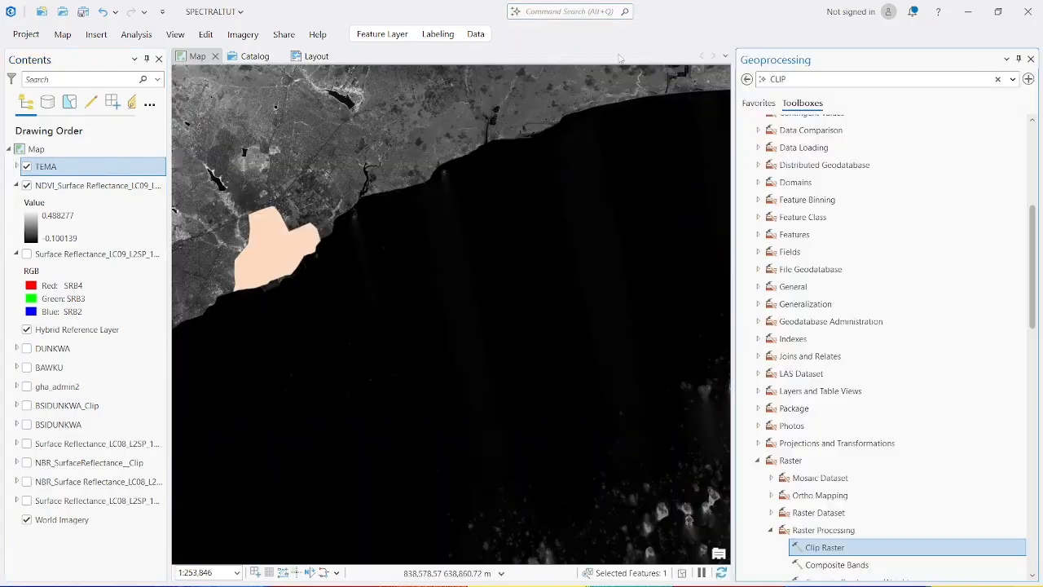
left_click(835, 75)
type("CLIP")
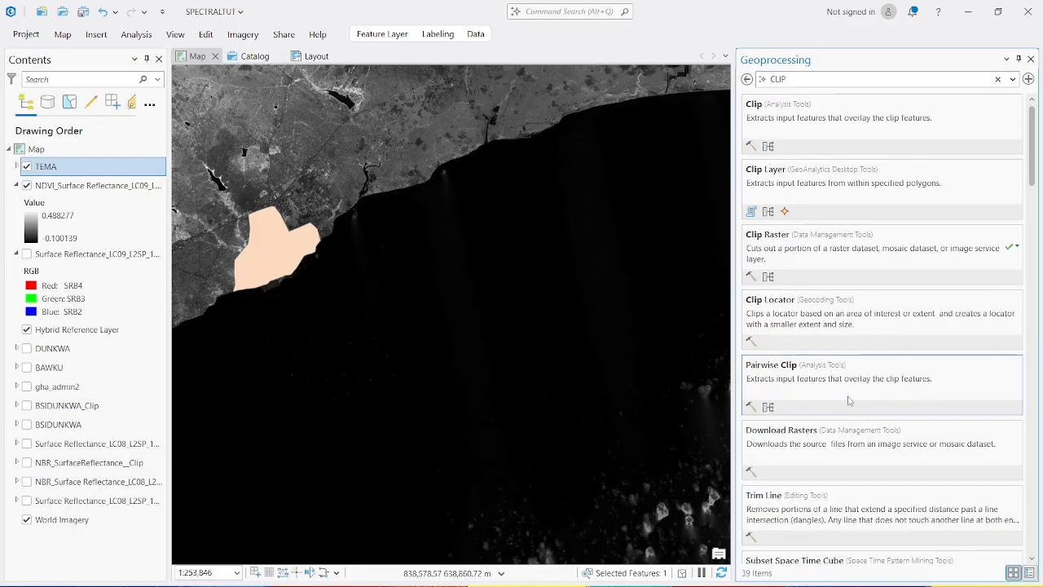
left_click(868, 252)
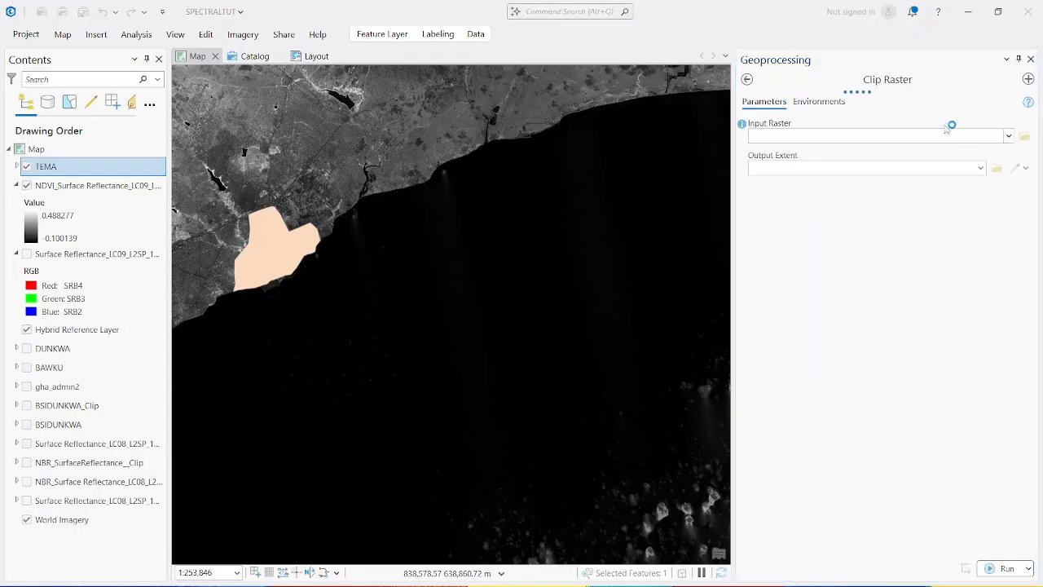
Step: Clip the LC09 NDVI raster to TEMA as NDVI_SurfaceReflectance_Clip, using the input features for clipping geometry and maintaining the clipping extent
left_click(950, 134)
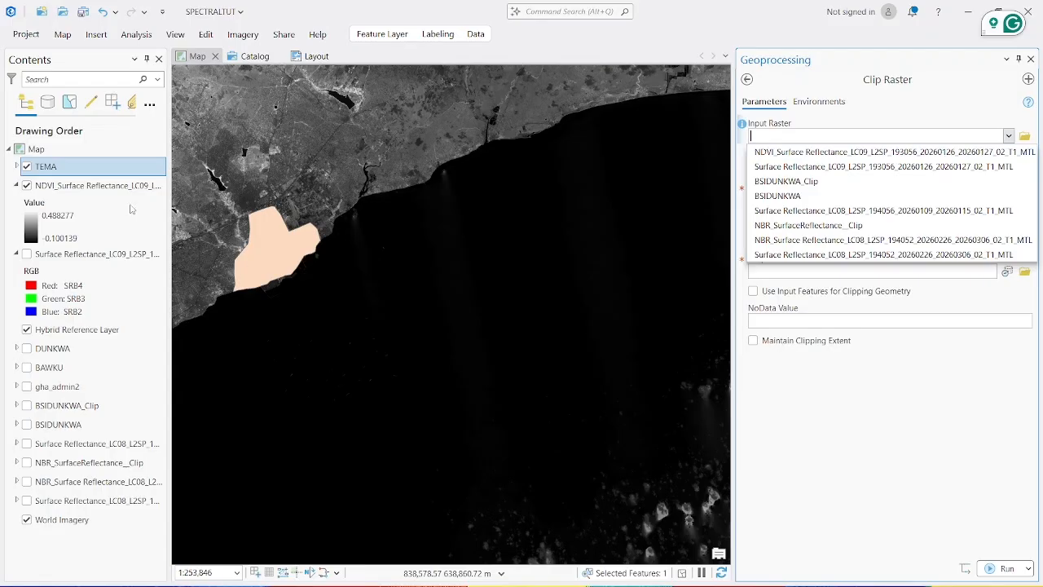
left_click(799, 166)
left_click(979, 168)
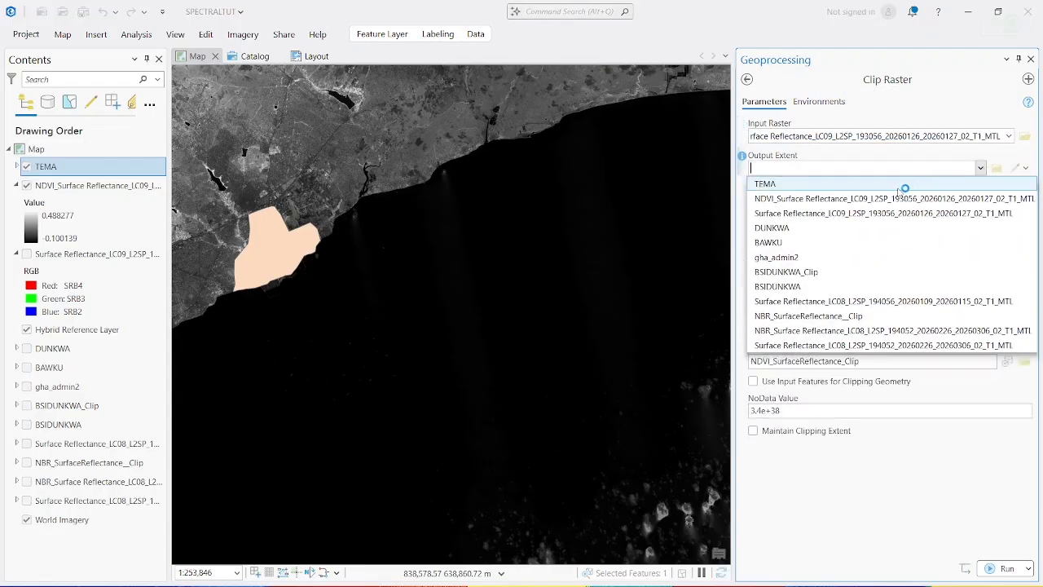
left_click(817, 186)
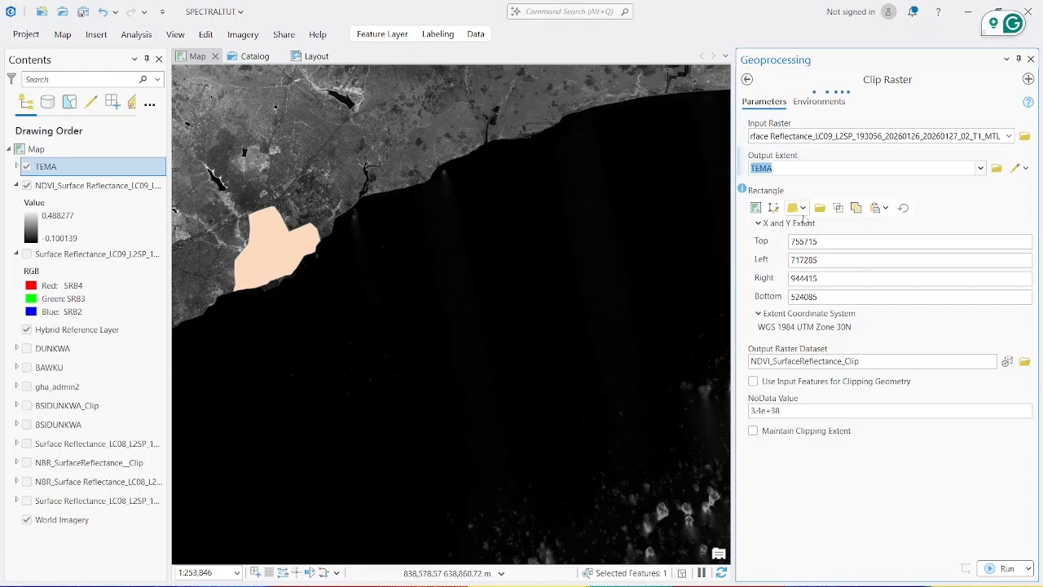
left_click(802, 209)
left_click(821, 247)
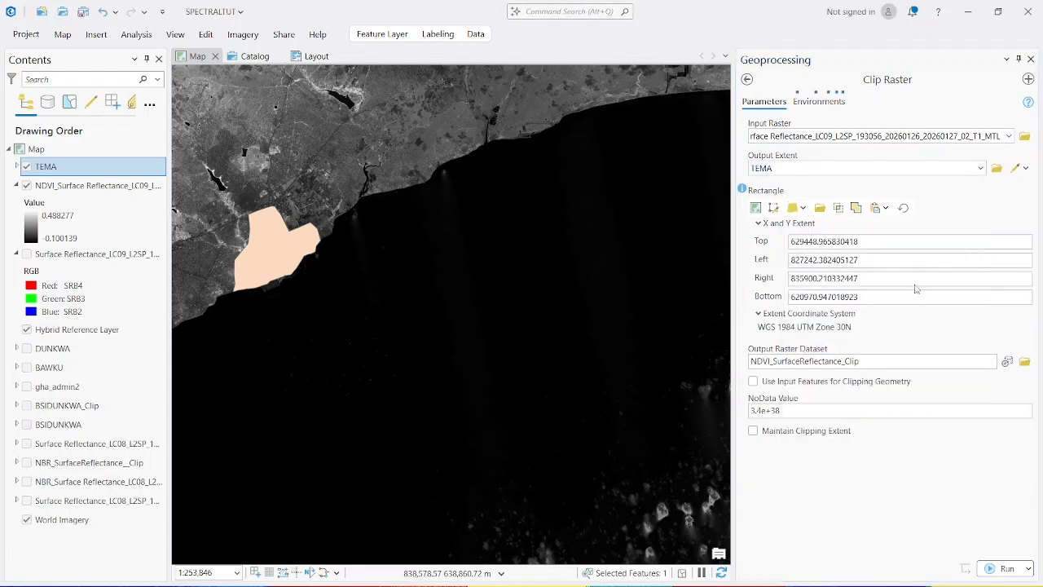
left_click(752, 381)
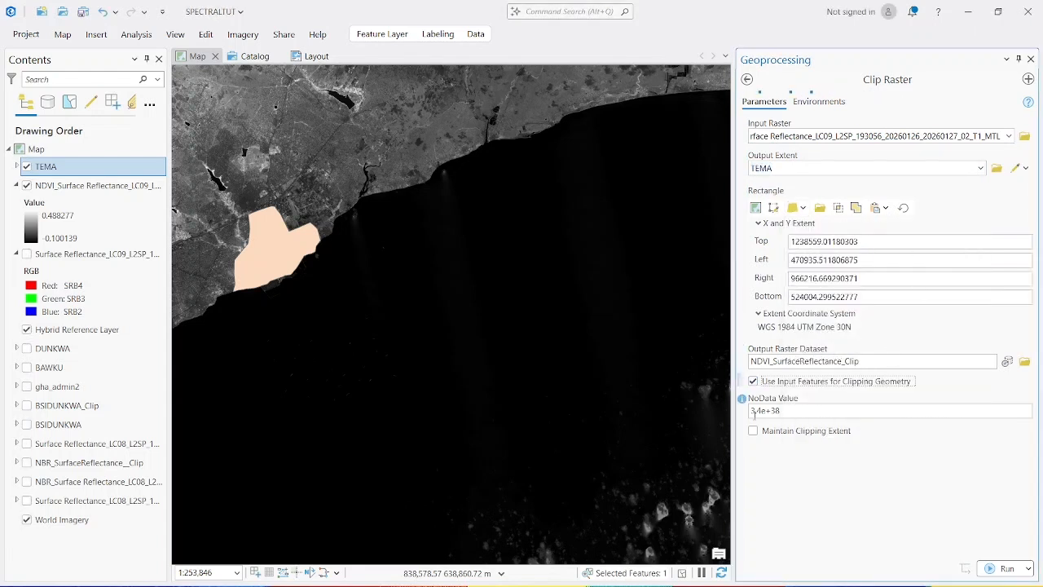
left_click(1023, 568)
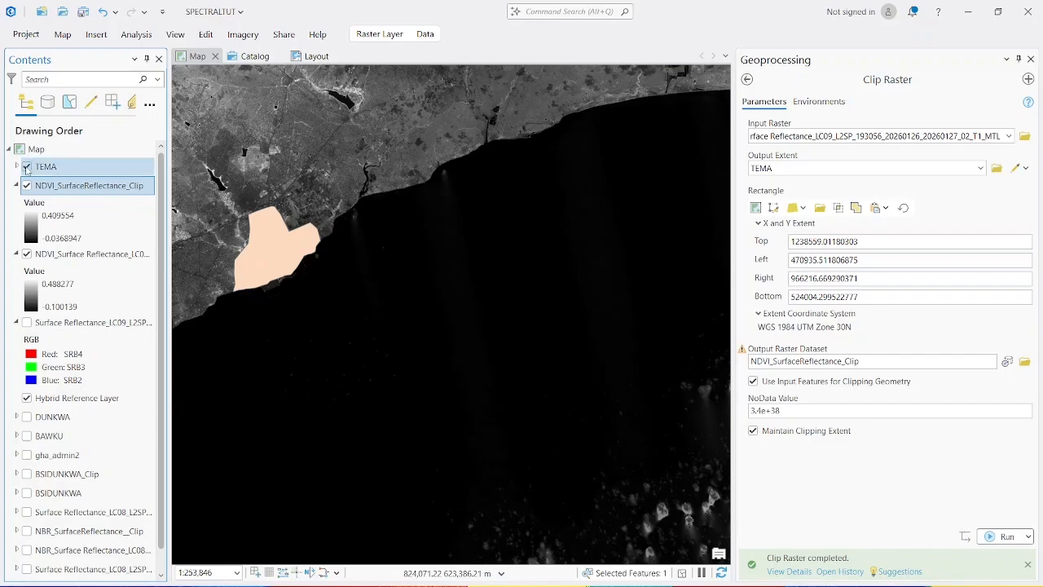
Step: Hide the TEMA and full-scene NDVI layers, collapse the LC09 layer legends, and zoom to the NDVI_SurfaceReflectance_Clip layer
left_click(26, 166)
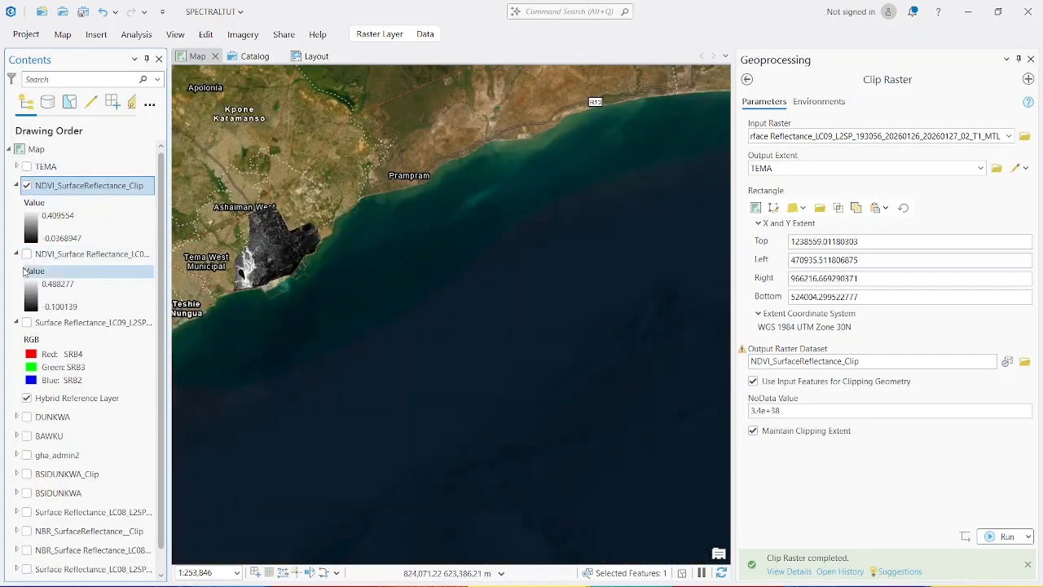
left_click(17, 323)
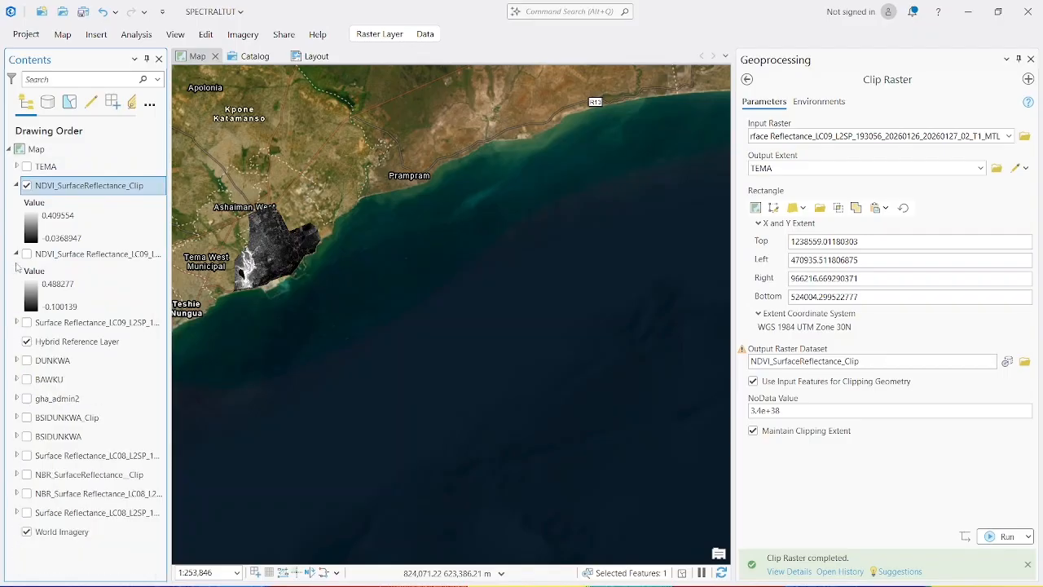
left_click(17, 254)
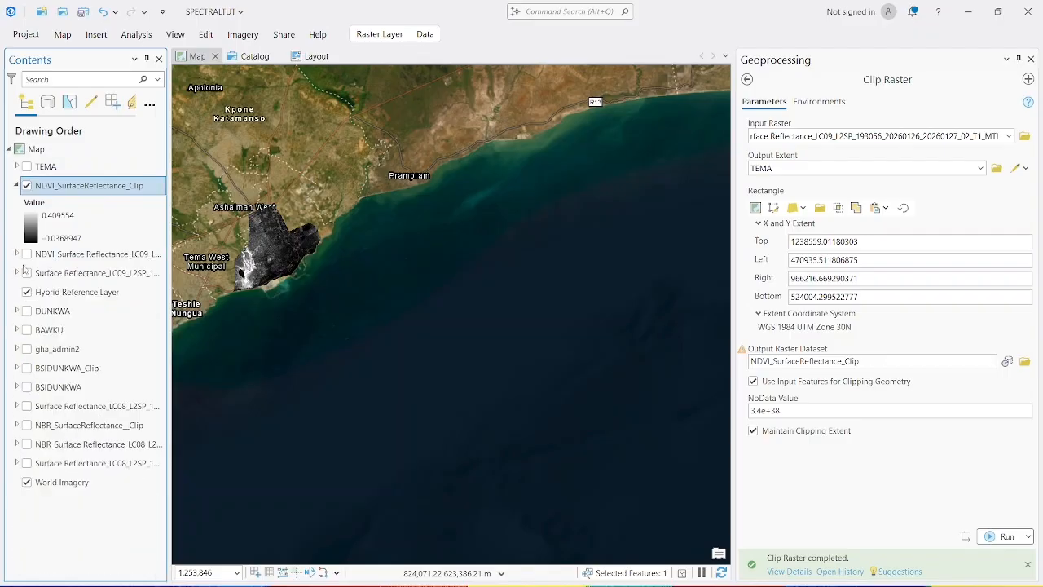
right_click(76, 187)
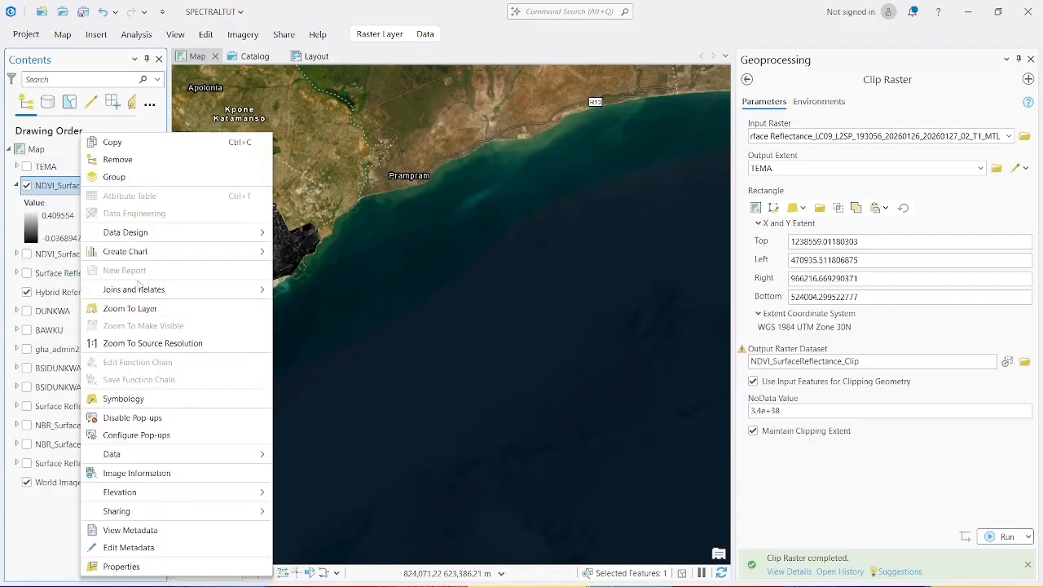
left_click(135, 308)
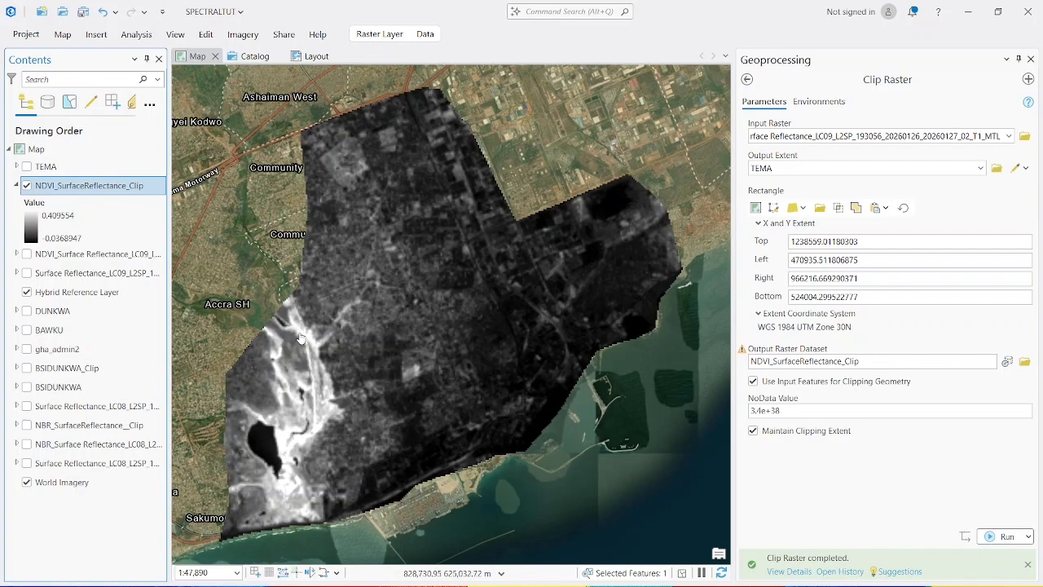
Step: Symbolize the NDVI_SurfaceReflectance_Clip layer with the green-yellow-red stretch color scheme and invert it so high values are green
right_click(73, 185)
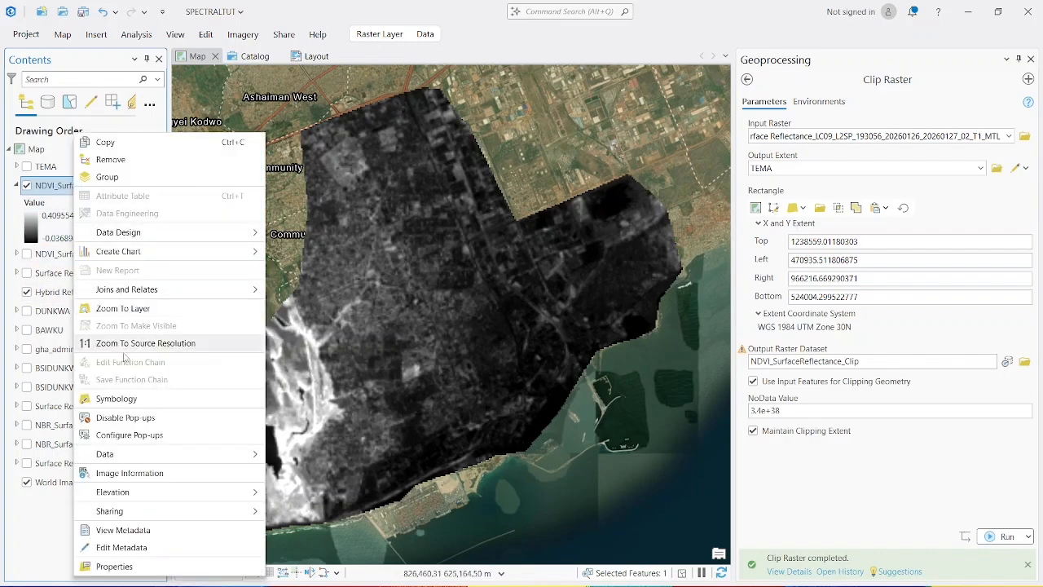
left_click(130, 398)
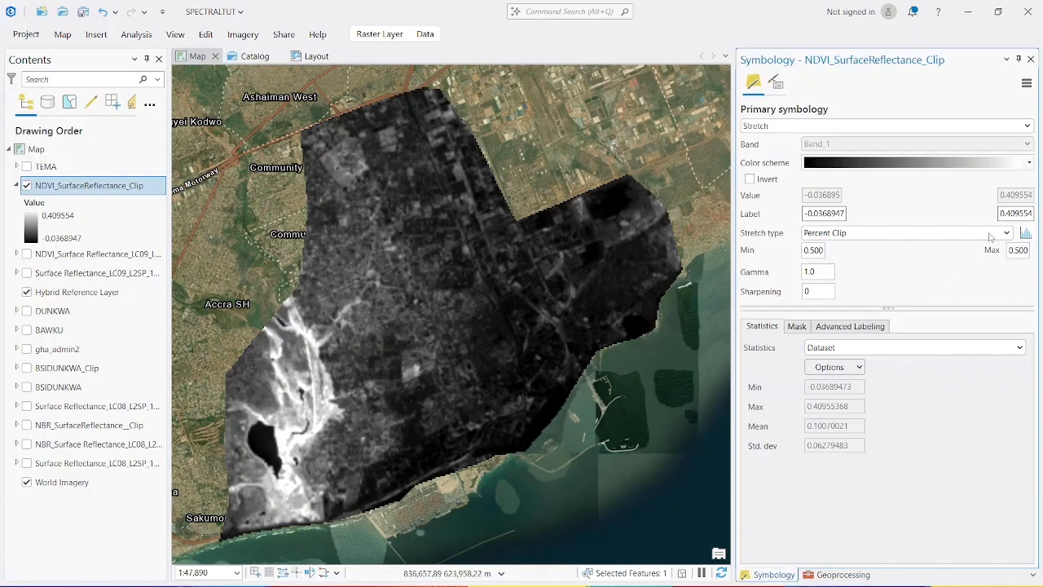
left_click(1029, 163)
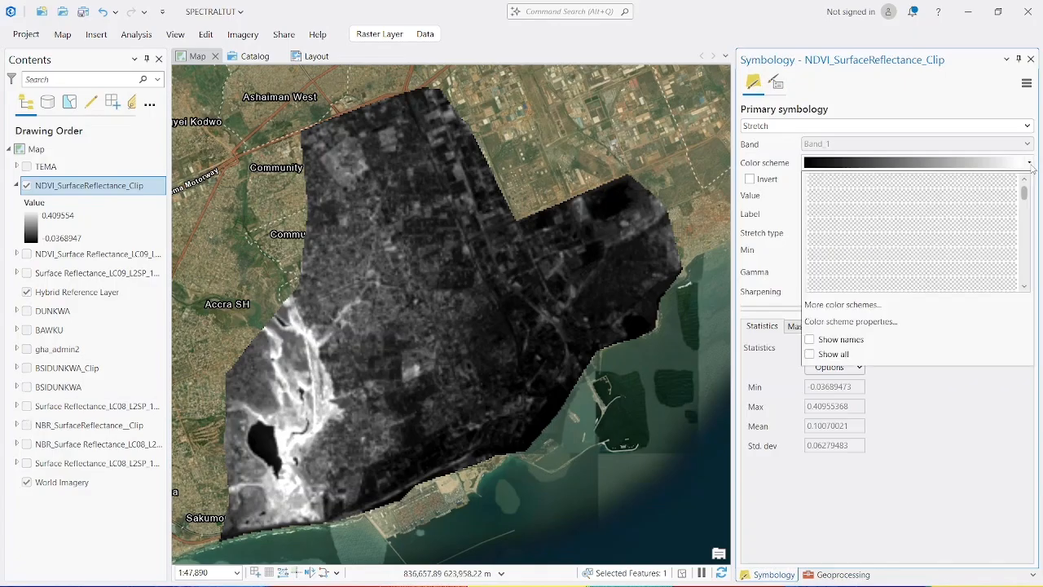
scroll(992, 236, "down", 2)
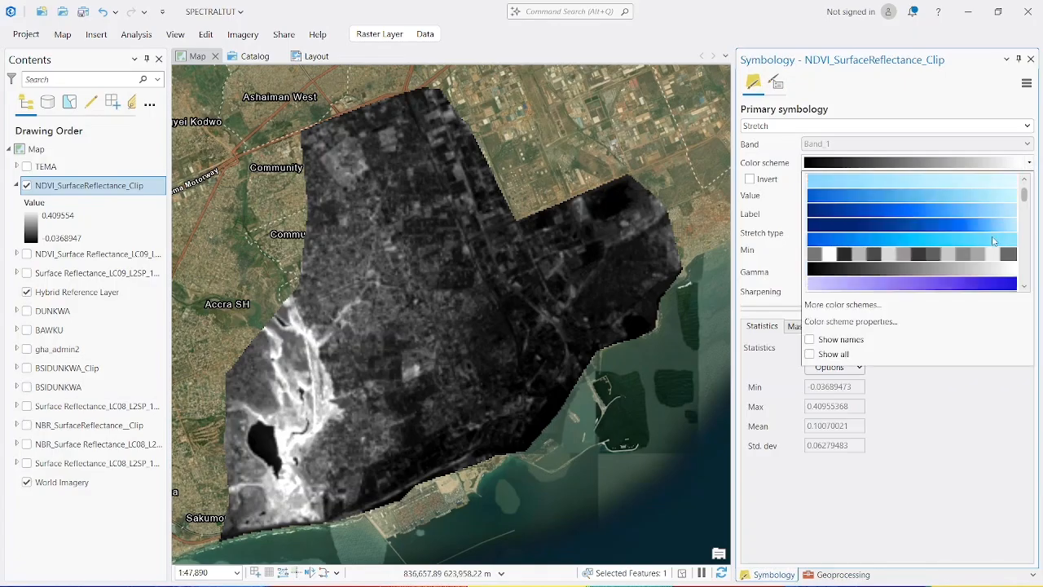
scroll(989, 251, "down", 3)
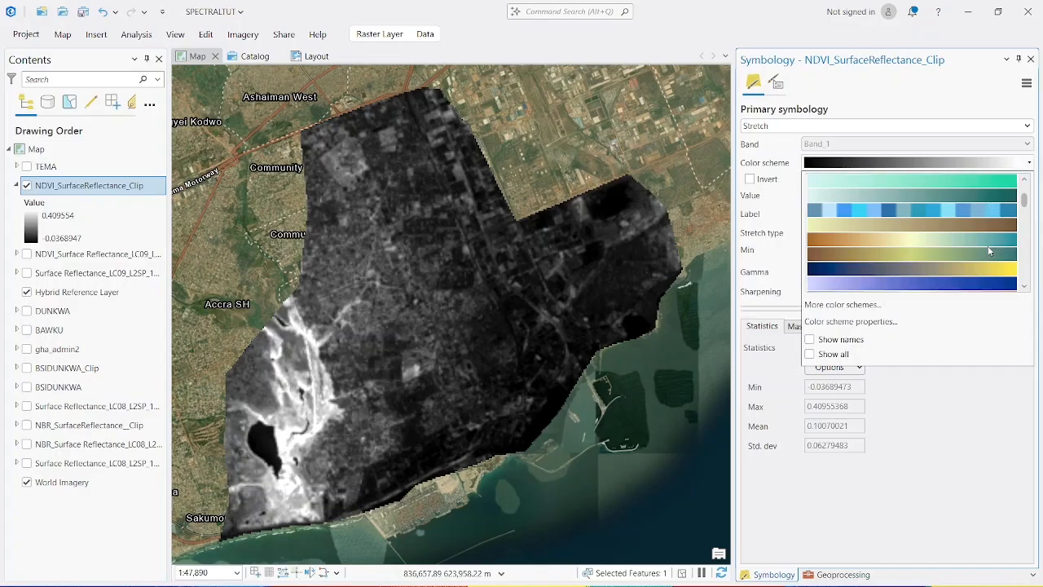
left_click(951, 264)
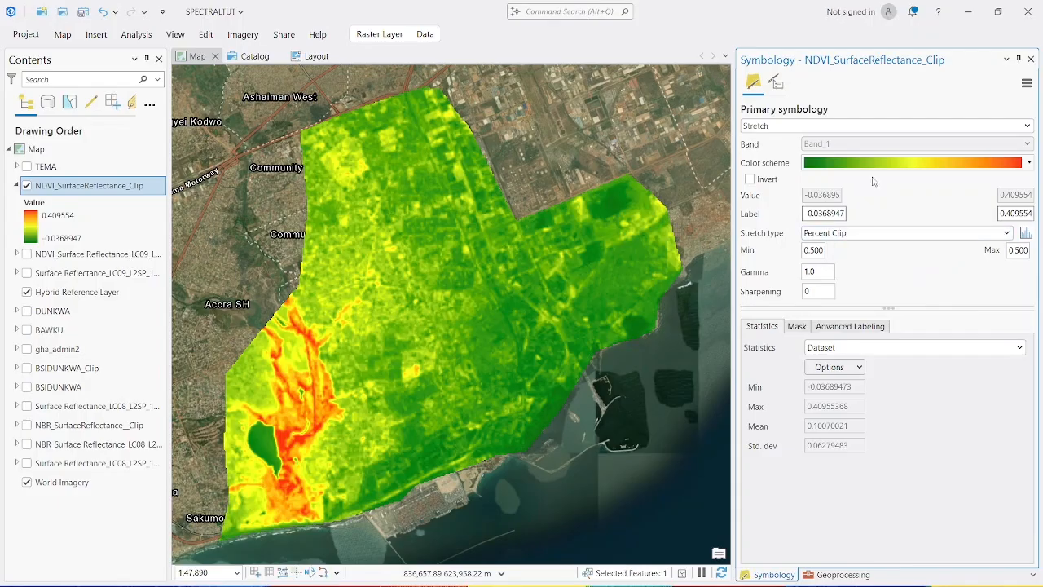
left_click(749, 179)
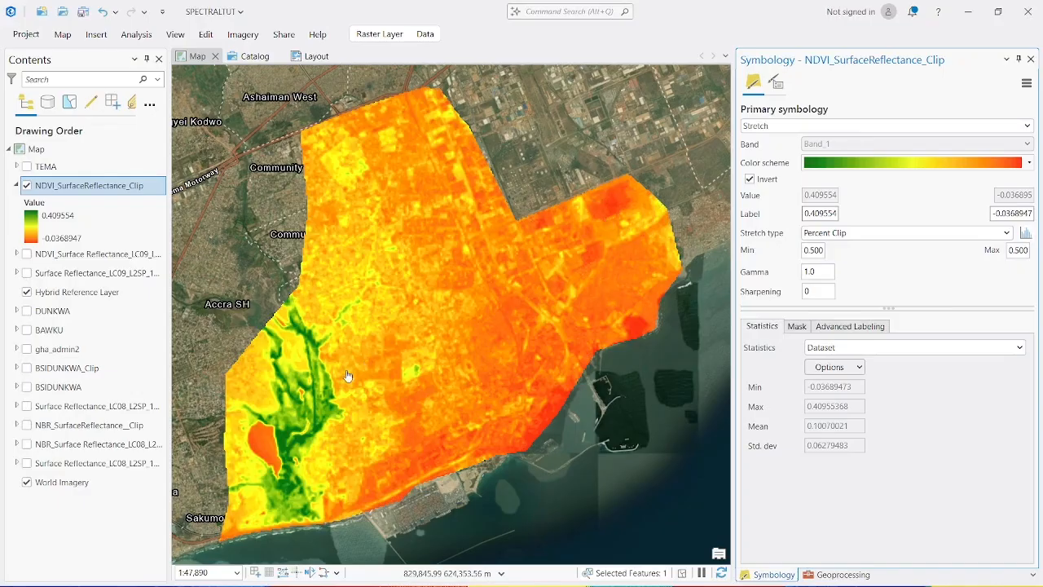
Step: Compare NDVI_SurfaceReflectance_Clip with the imagery beneath it by hiding and reshowing the layer, and examine its green patches up close
left_click(27, 186)
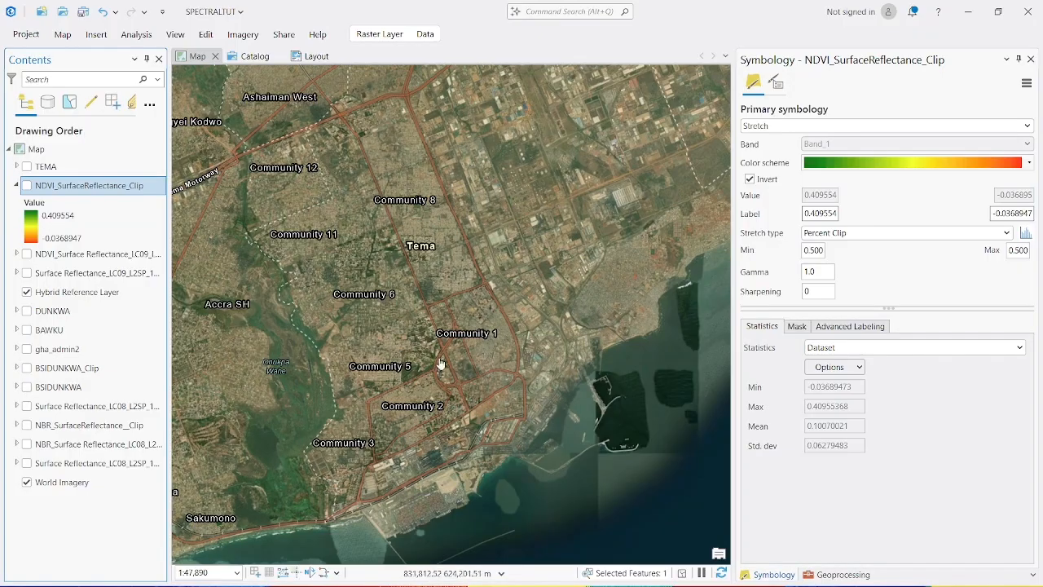
left_click(26, 186)
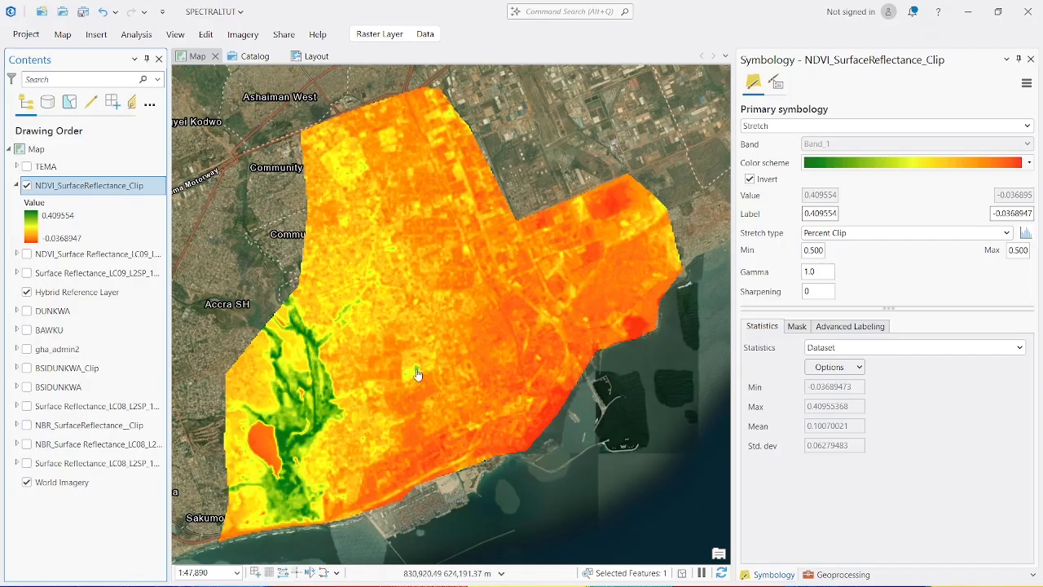
scroll(418, 374, "up", 2)
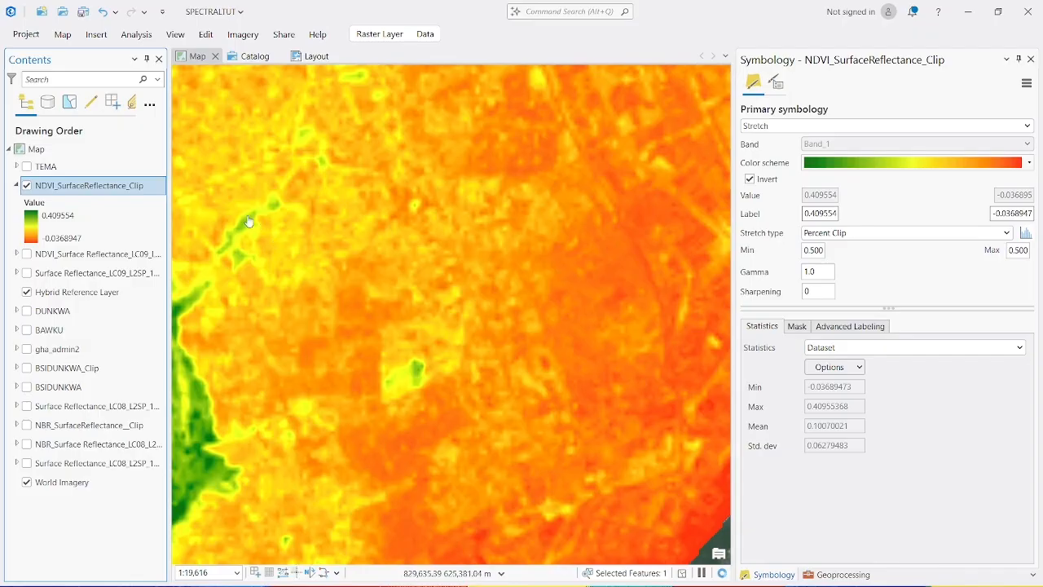
scroll(363, 242, "down", 3)
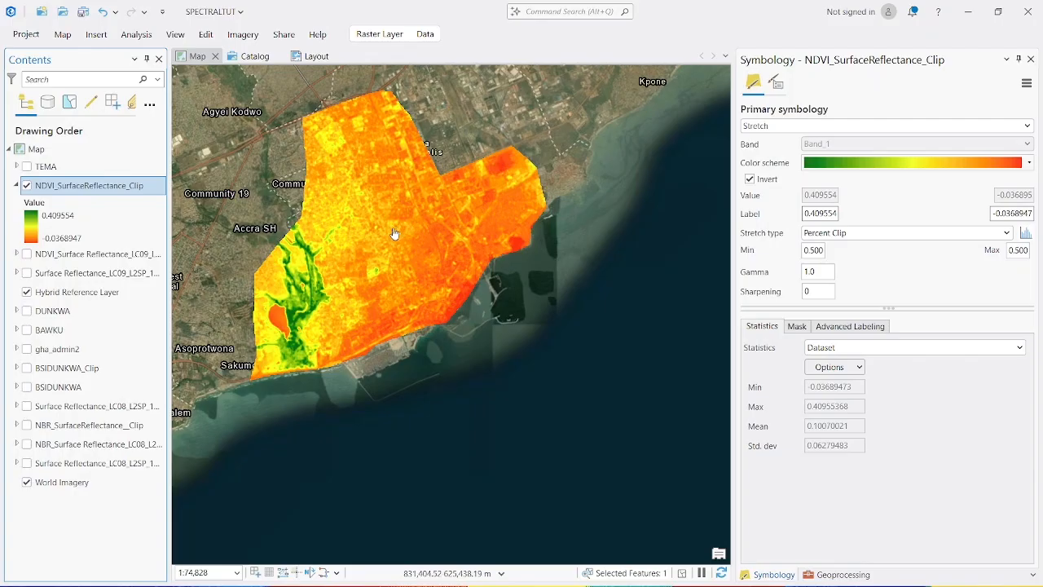
left_click_drag(396, 231, 438, 310)
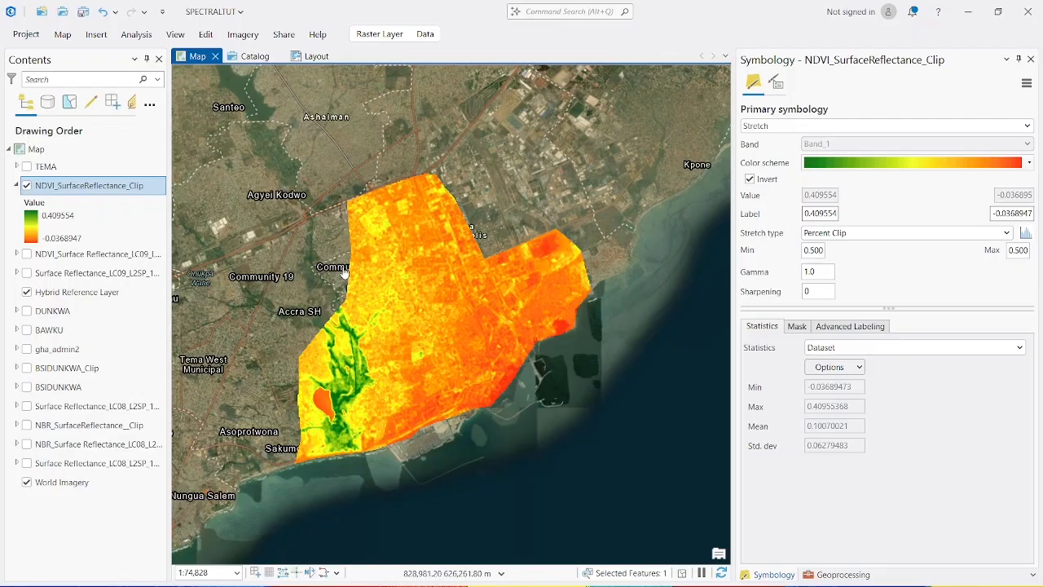
Step: In the layout, insert a map frame of the current 1:74,828 Map view, drawn over the existing Bawku map frame beside the legend
left_click(317, 57)
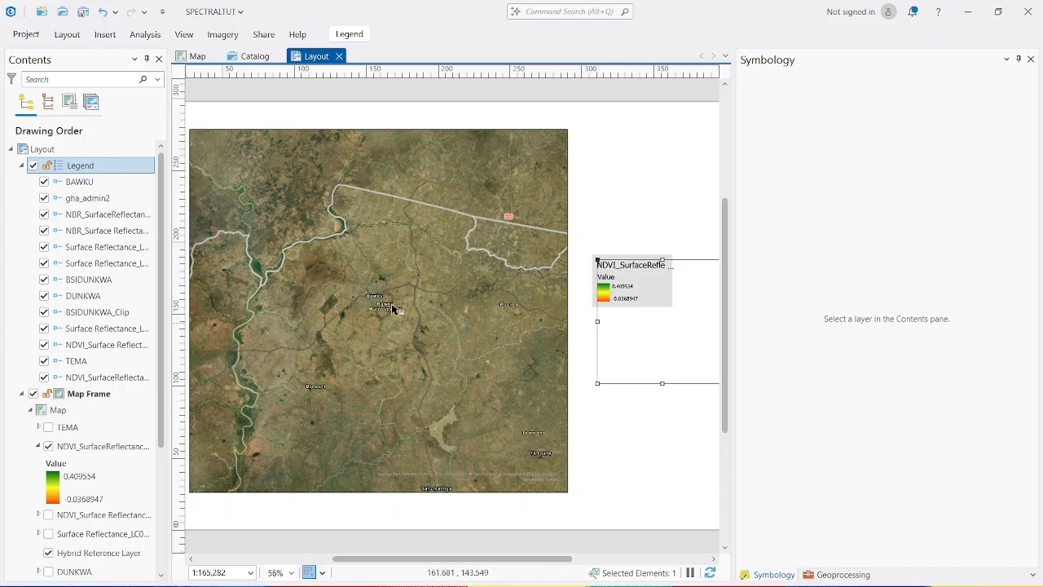
left_click(106, 36)
left_click(468, 91)
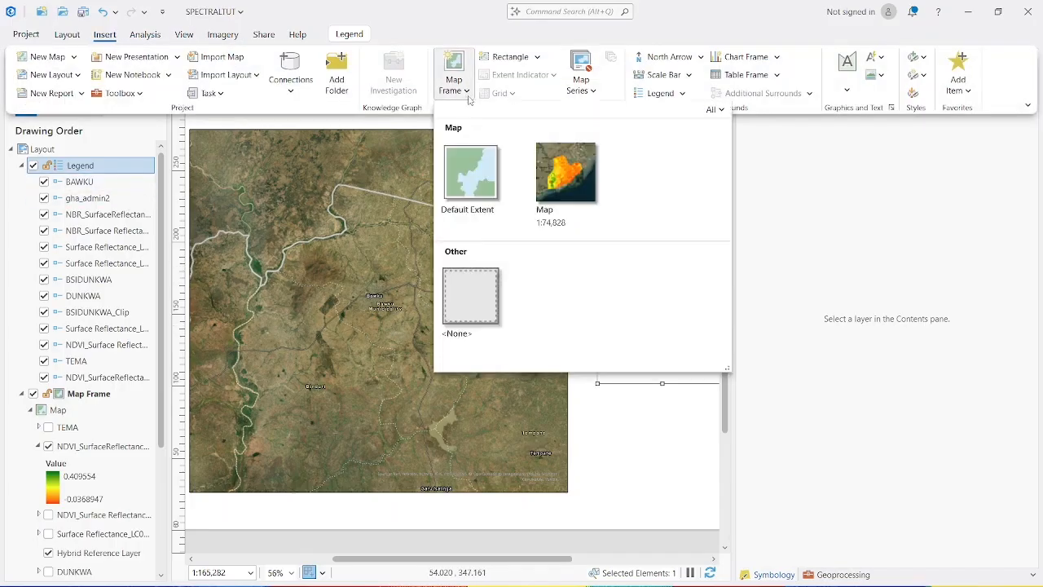
left_click(563, 170)
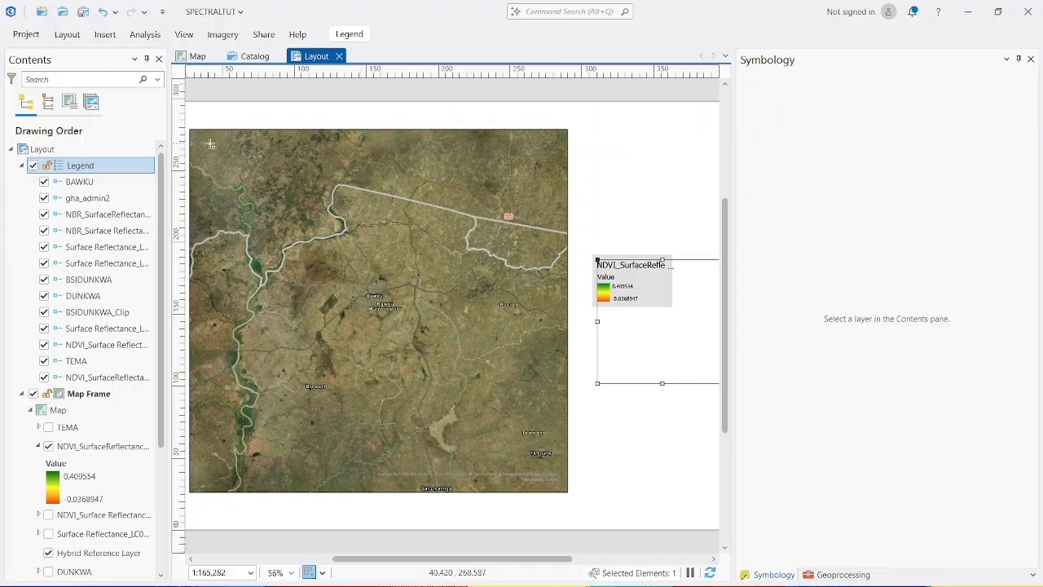
left_click(1031, 60)
left_click(1031, 60)
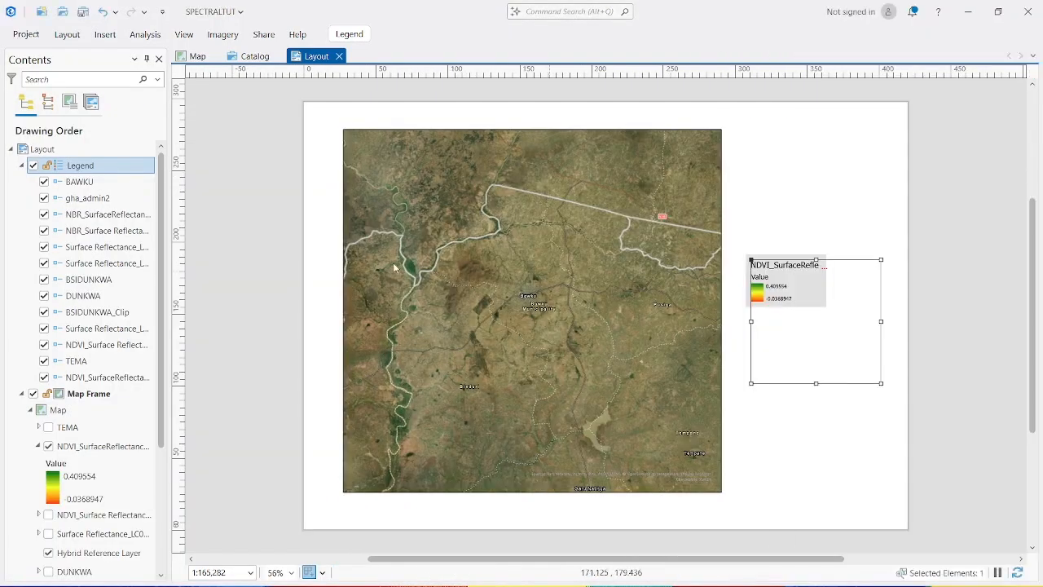
left_click_drag(345, 130, 728, 492)
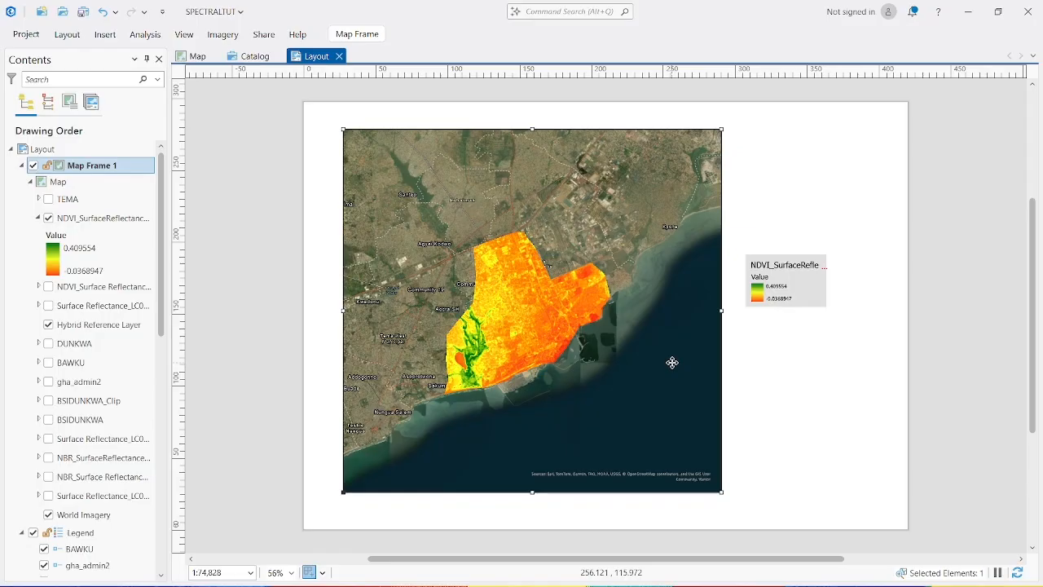
scroll(533, 294, "up", 2)
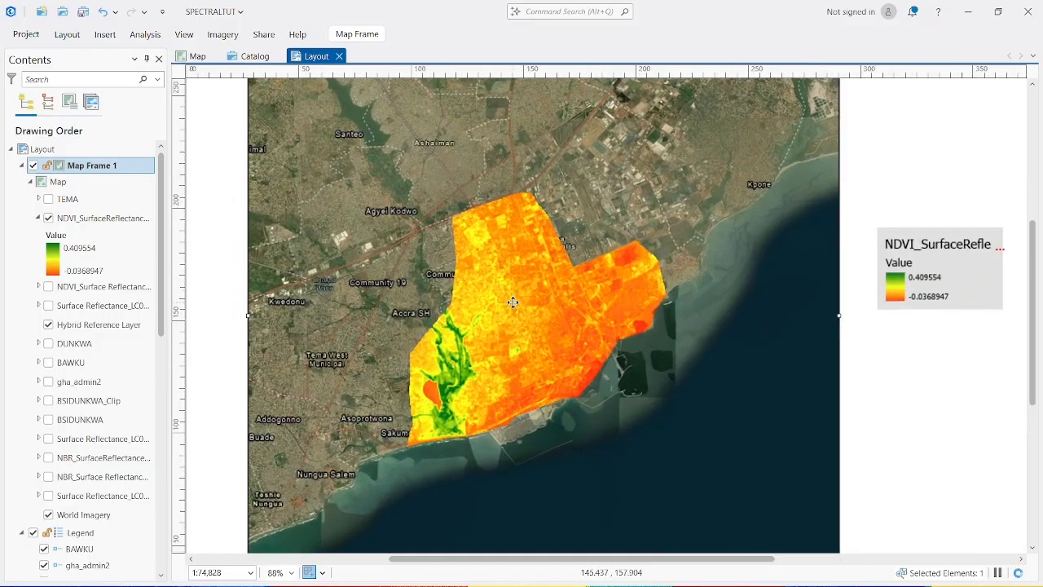
scroll(530, 293, "up", 2)
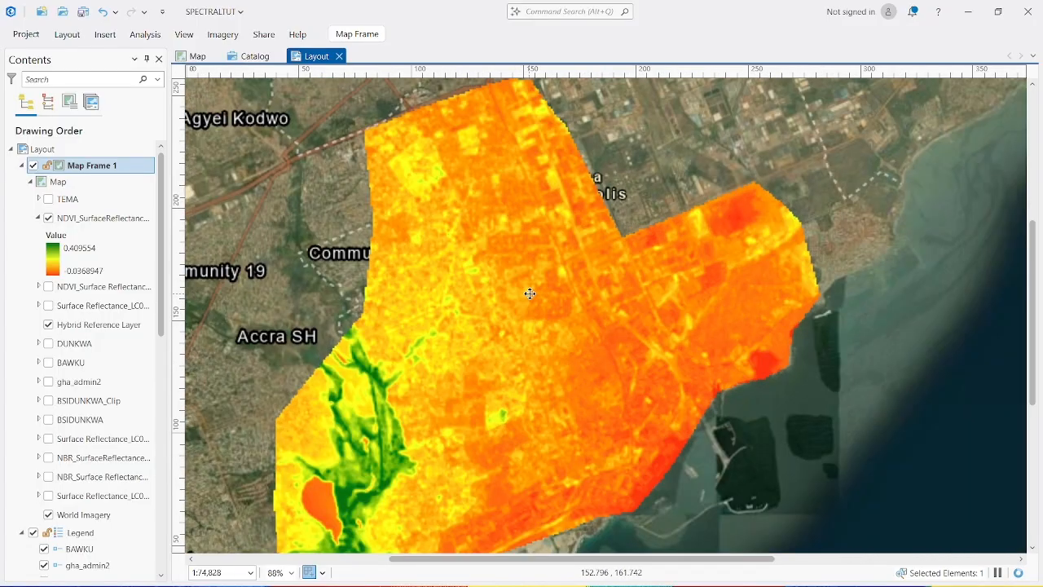
scroll(529, 294, "down", 2)
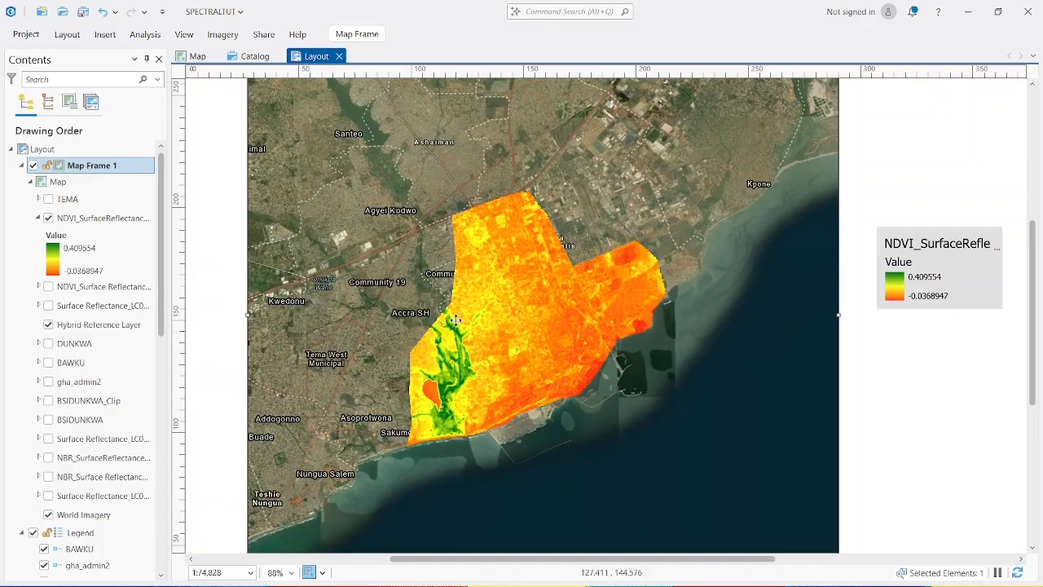